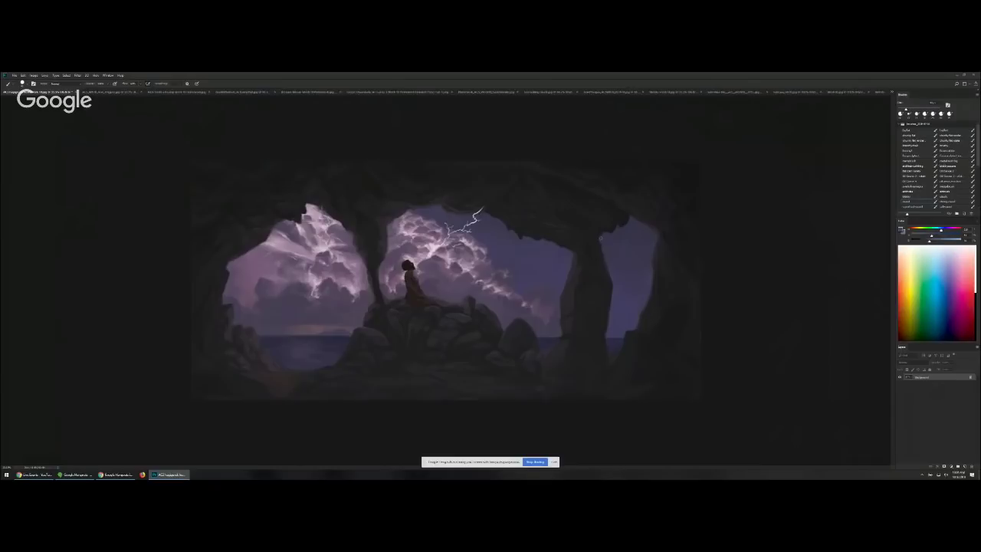
- Paint over the upper end of the lightning bolt in the middle cave opening with sampled sky and rock colours to shorten it
key("ctrl+plus")
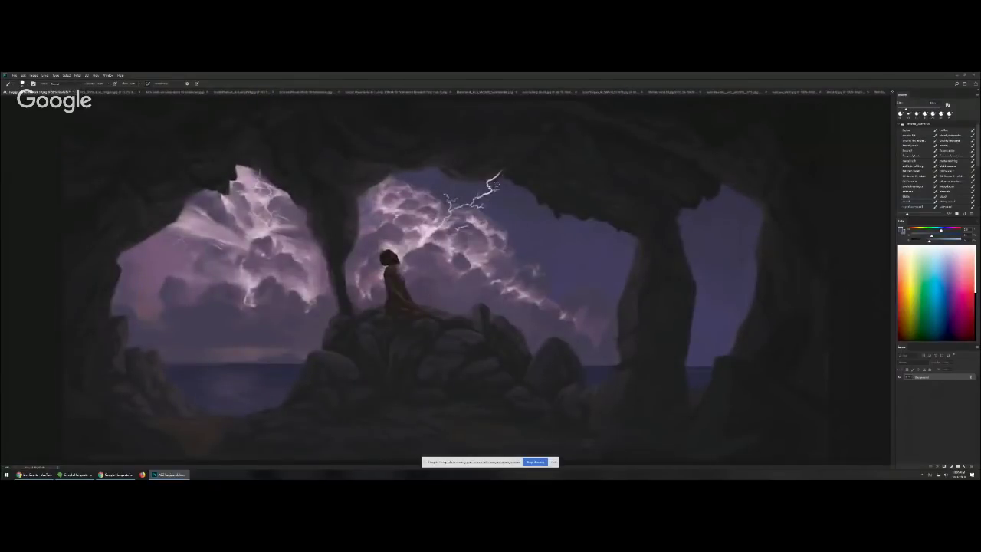
left_click_drag(492, 180, 503, 168)
left_click(502, 170, "alt")
left_click_drag(500, 168, 490, 177)
left_click(489, 182, "alt")
left_click(475, 181, "alt")
left_click(508, 162, "alt")
scroll(533, 187, "down", 1)
scroll(480, 250, "down", 1)
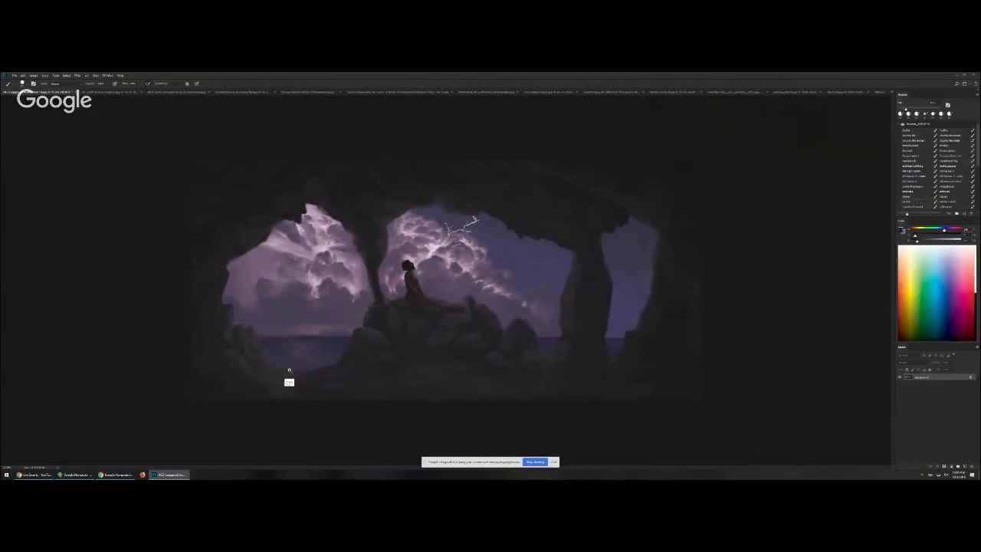
scroll(287, 374, "up", 2)
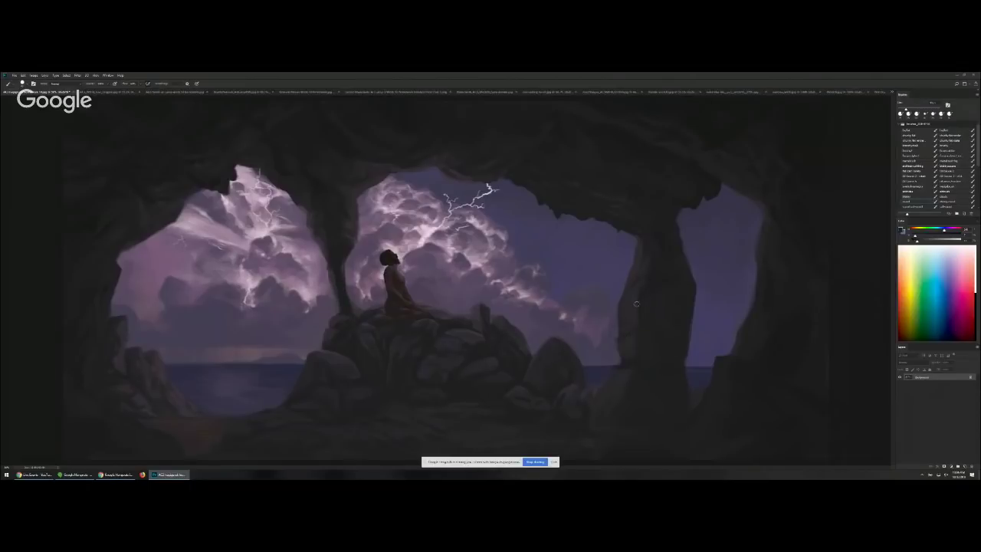
mouse_move(618, 311)
left_mouse_down()
mouse_move(610, 349)
mouse_move(618, 318)
mouse_move(636, 326)
mouse_move(619, 353)
left_mouse_up()
key("ctrl+z")
left_click(469, 344, "alt")
left_click_drag(165, 436, 237, 435)
key("ctrl+z")
- Repaint the water's edge and neighbouring rocks at the base of the left cave opening with sampled dark tones
left_click(313, 376, "alt")
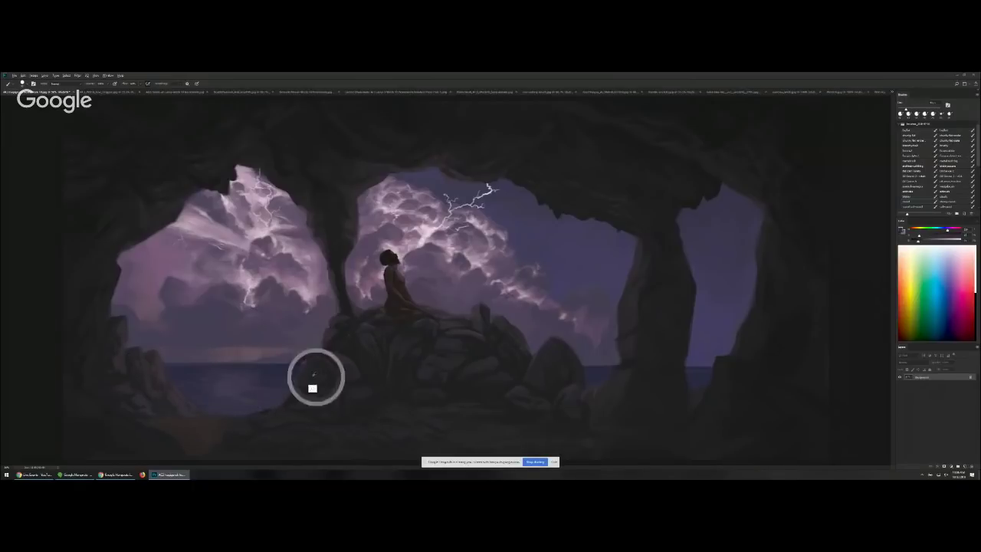
left_click_drag(283, 392, 184, 408)
left_click(289, 377, "alt")
left_click_drag(281, 393, 192, 410)
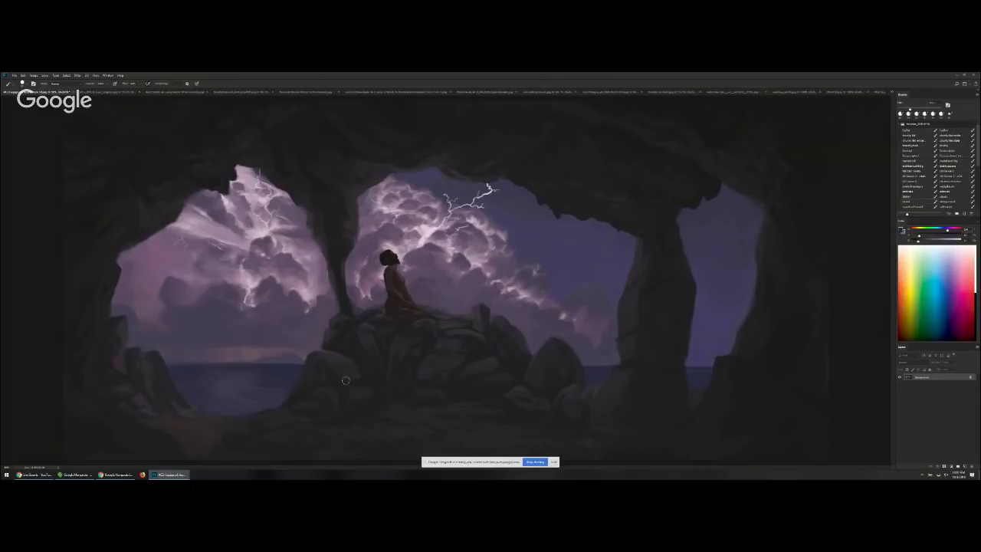
- Paint three dark rock spires rising from the sea in the left cave opening, using sampled rock and water colours
left_click(343, 345, "alt")
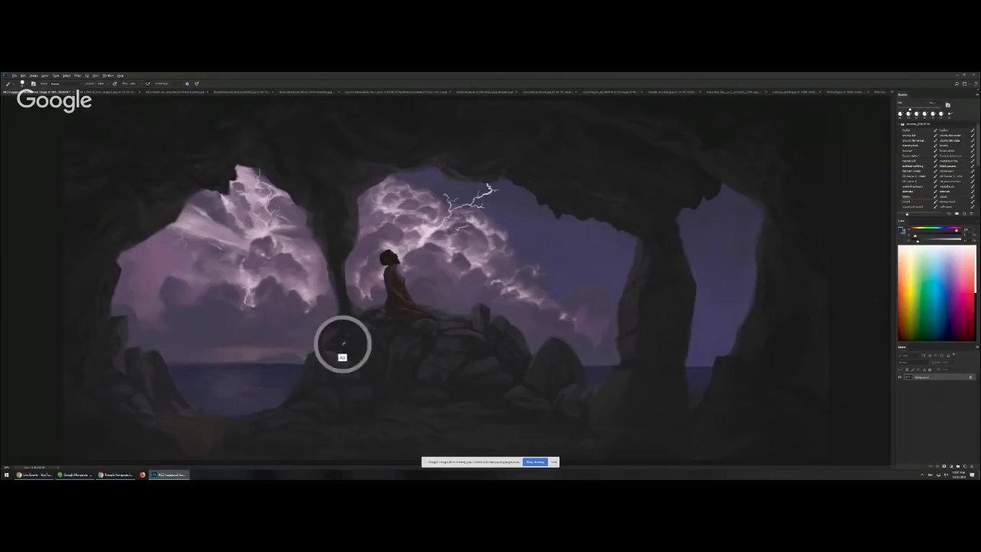
left_click_drag(193, 390, 204, 344)
left_click(218, 368, "alt")
left_click(206, 354, "alt")
left_click(206, 355, "alt")
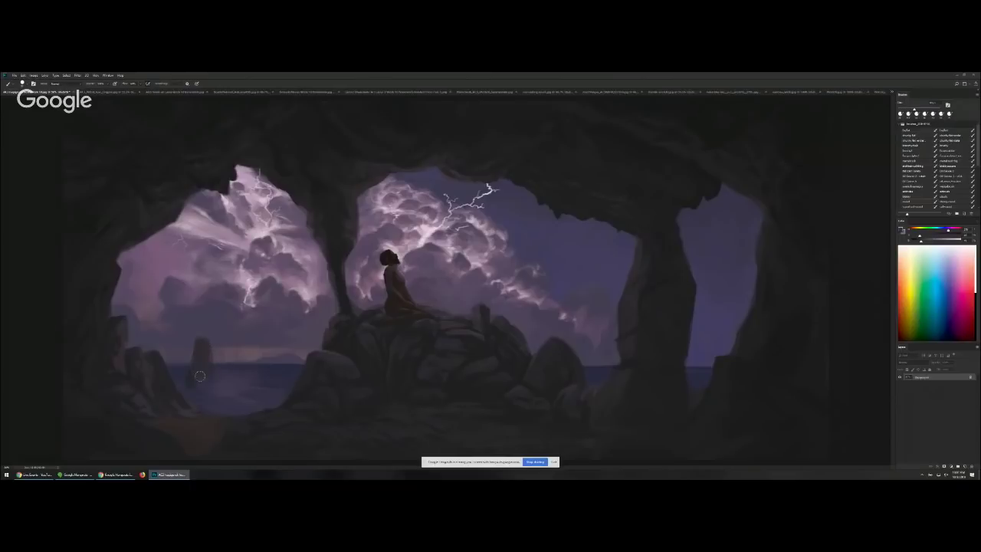
left_click_drag(203, 337, 208, 362)
left_click_drag(183, 361, 178, 346)
mouse_move(227, 365)
left_mouse_down()
mouse_move(228, 333)
mouse_move(230, 371)
left_mouse_up()
key("[")
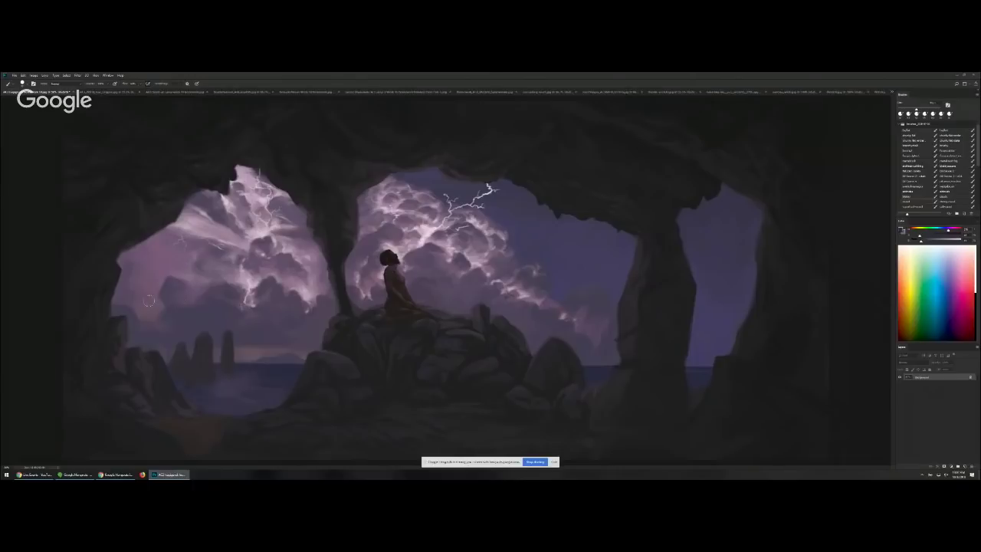
- Paint a taller, wider rock spire behind the foreground rocks at the far left of the left cave opening
left_click(125, 339, "alt")
key("]")
mouse_move(152, 324)
left_mouse_down()
mouse_move(157, 283)
mouse_move(153, 338)
mouse_move(146, 296)
mouse_move(154, 282)
mouse_move(133, 320)
mouse_move(144, 335)
mouse_move(154, 302)
mouse_move(149, 336)
mouse_move(136, 339)
mouse_move(151, 326)
mouse_move(155, 295)
mouse_move(155, 335)
mouse_move(155, 287)
mouse_move(155, 333)
mouse_move(188, 345)
mouse_move(148, 336)
mouse_move(163, 345)
mouse_move(164, 307)
mouse_move(168, 356)
left_mouse_up()
key("[")
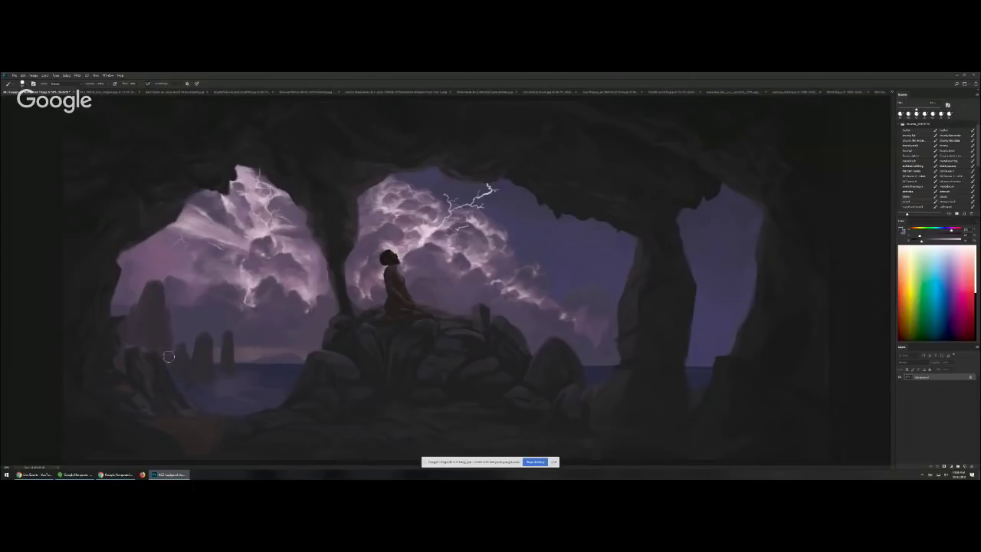
key("ctrl+minus")
key("ctrl+minus")
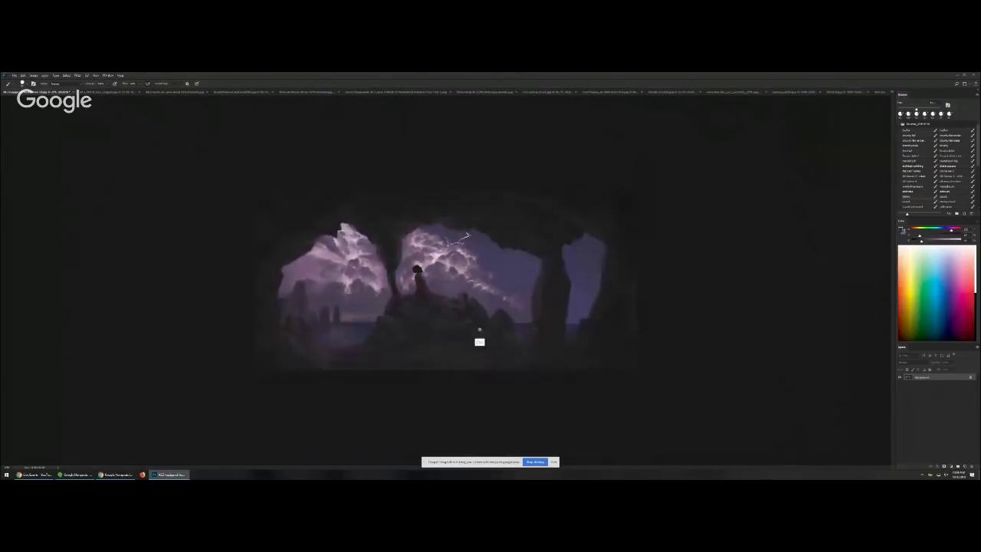
key("ctrl+plus")
left_click(617, 271, "alt")
mouse_move(653, 235)
left_mouse_down()
mouse_move(636, 279)
mouse_move(605, 285)
left_mouse_up()
mouse_move(658, 243)
left_mouse_down()
mouse_move(636, 279)
mouse_move(597, 310)
left_mouse_up()
left_click_drag(645, 310, 672, 247)
key("ctrl+alt+z")
key("ctrl+alt+z")
key("ctrl+alt+z")
key("ctrl+alt+z")
key("ctrl+alt+z")
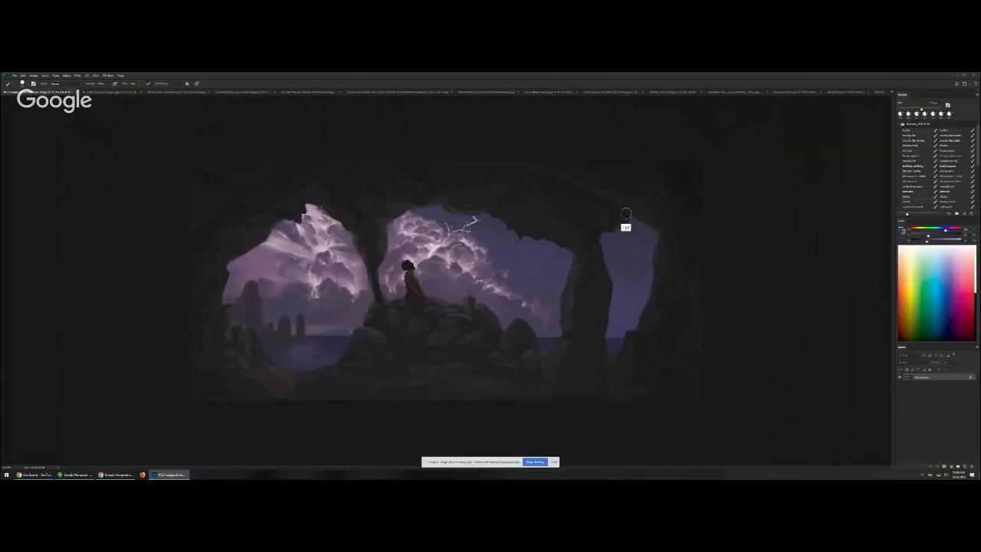
mouse_move(562, 162)
left_mouse_down()
mouse_move(537, 202)
mouse_move(539, 376)
mouse_move(692, 394)
mouse_move(713, 218)
mouse_move(525, 170)
mouse_move(537, 316)
left_mouse_up()
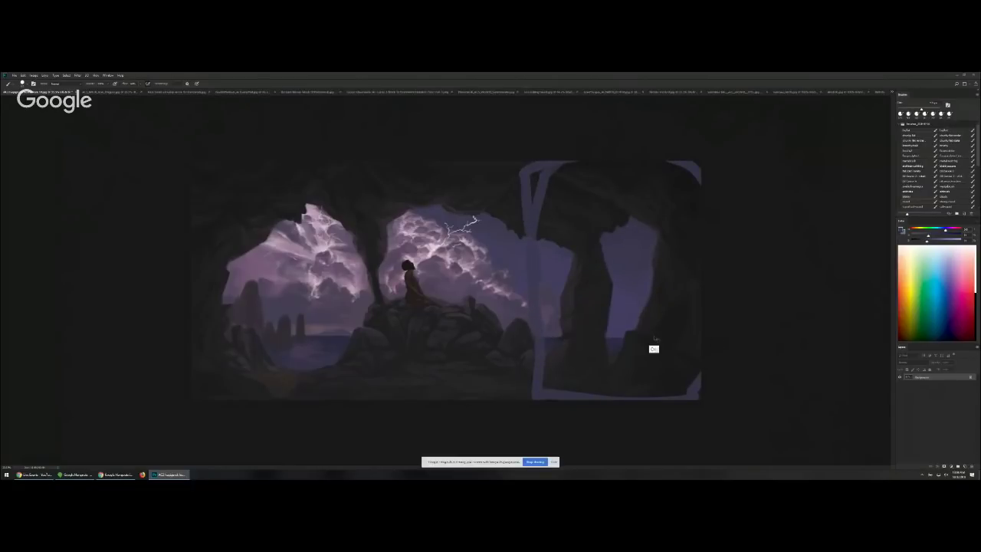
key("ctrl+z")
mouse_move(567, 237)
left_mouse_down()
mouse_move(687, 262)
mouse_move(639, 218)
left_mouse_up()
key("ctrl+z")
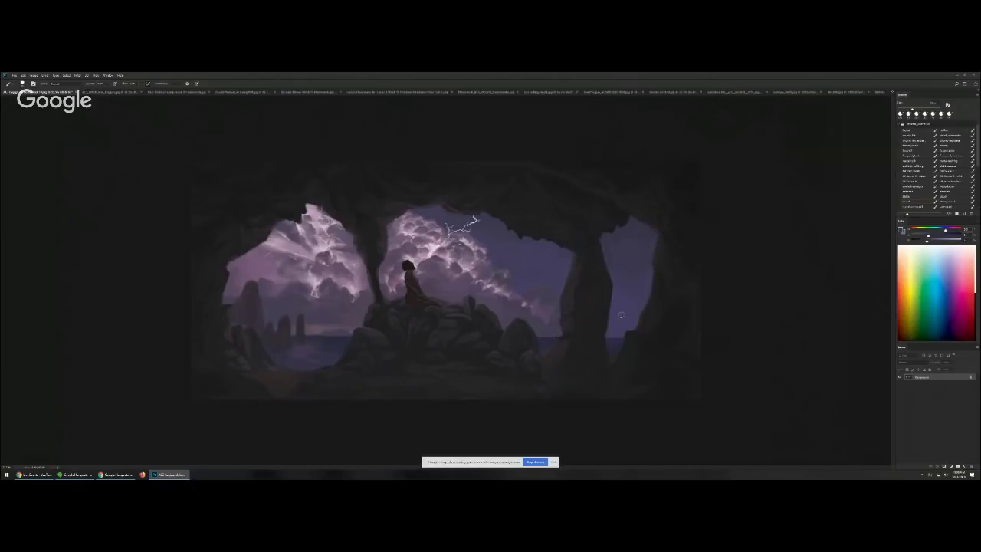
mouse_move(247, 355)
left_mouse_down()
mouse_move(250, 238)
mouse_move(327, 278)
mouse_move(348, 251)
mouse_move(320, 247)
left_mouse_up()
key("ctrl+alt+z")
key("ctrl+z")
mouse_move(461, 316)
left_mouse_down()
mouse_move(395, 247)
mouse_move(379, 318)
left_mouse_up()
key("ctrl+z")
mouse_move(628, 188)
left_mouse_down()
mouse_move(527, 335)
mouse_move(604, 187)
mouse_move(590, 305)
mouse_move(678, 250)
left_mouse_up()
key("ctrl+alt+z")
- Paint vertical ridges and lighter rock planes on the right stone pillar with a smaller brush and sampled colours
left_click(593, 253, "alt")
key("ctrl+plus")
key("bracketleft")
key("bracketleft")
left_click(636, 266, "alt")
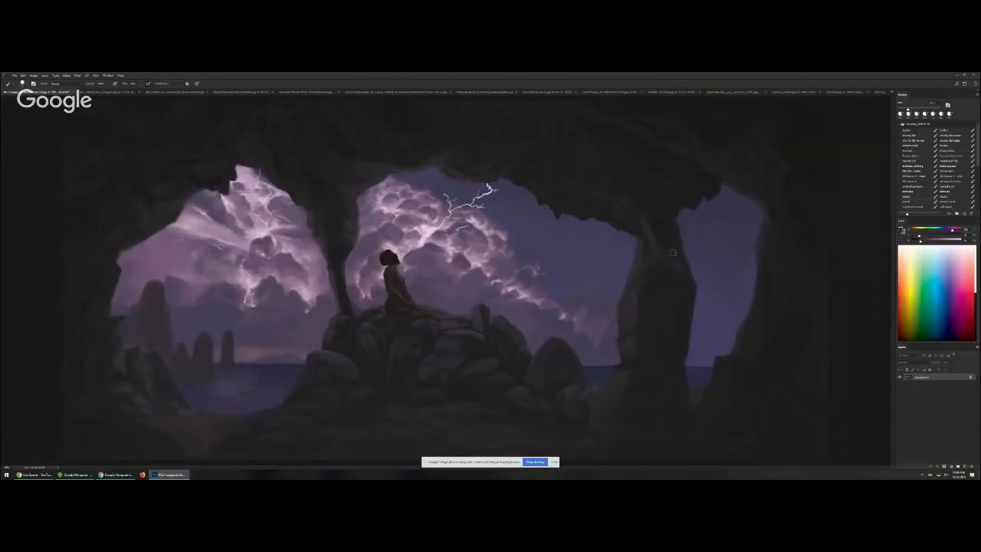
left_click(665, 262, "alt")
left_click(671, 383, "alt")
left_click(650, 238, "alt")
left_click(619, 322, "alt")
left_click(626, 308, "alt")
left_click(634, 230, "alt")
left_click(635, 268, "alt")
mouse_move(628, 267)
left_mouse_down()
mouse_move(623, 302)
mouse_move(619, 296)
left_mouse_up()
- Check the painting's values in a grayscale proof preview and return to the colour view
key("ctrl+minus")
key("ctrl+minus")
key("ctrl+minus")
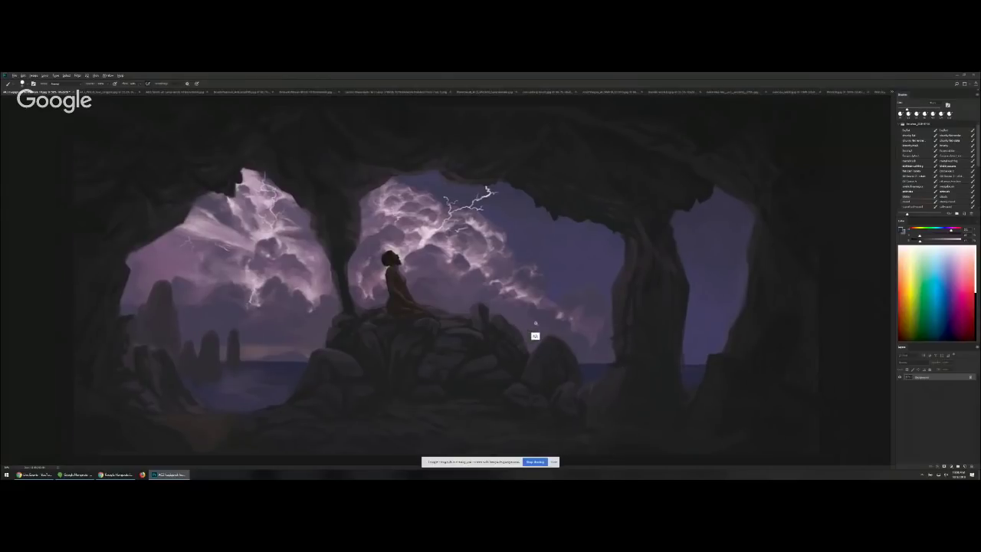
key("ctrl+y")
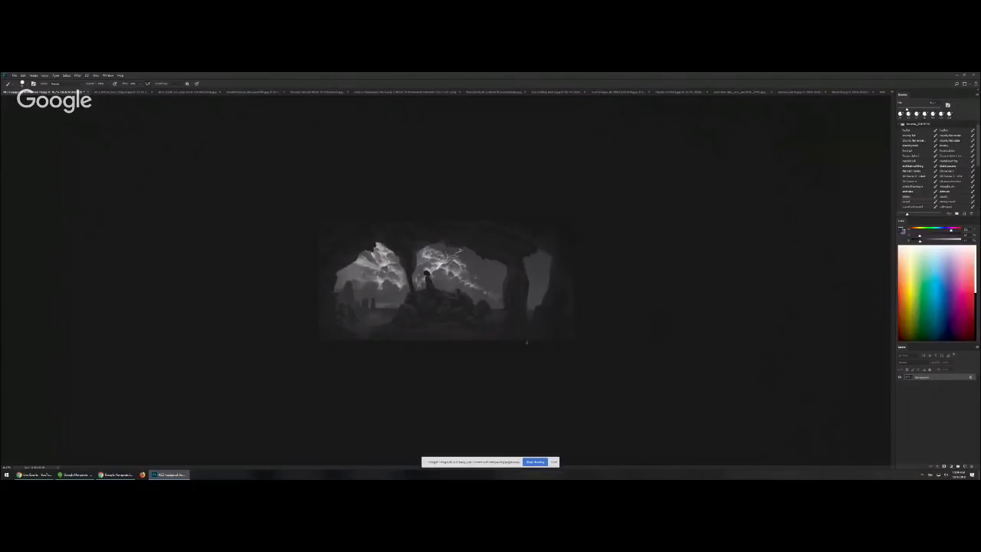
key("ctrl+plus")
key("ctrl+plus")
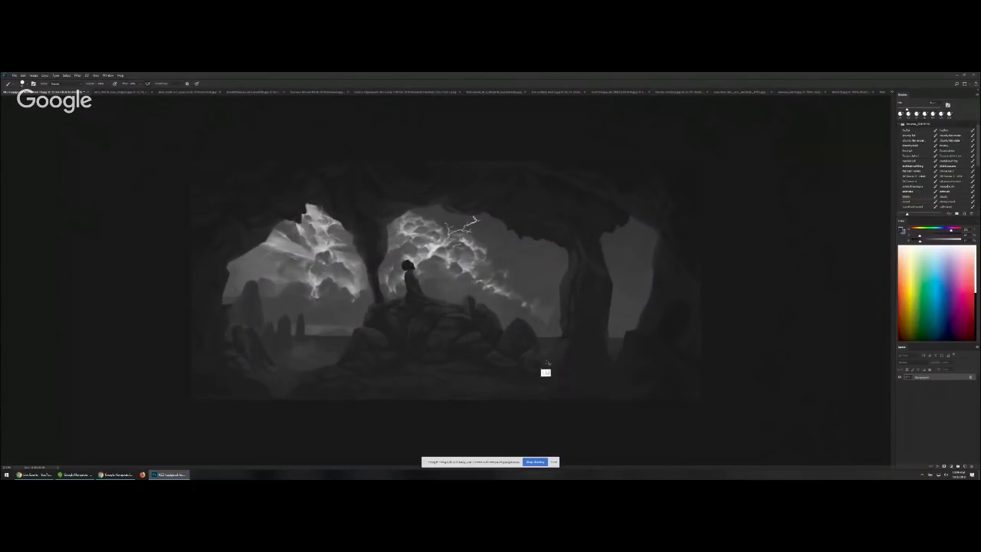
key("ctrl+y")
key("ctrl+z")
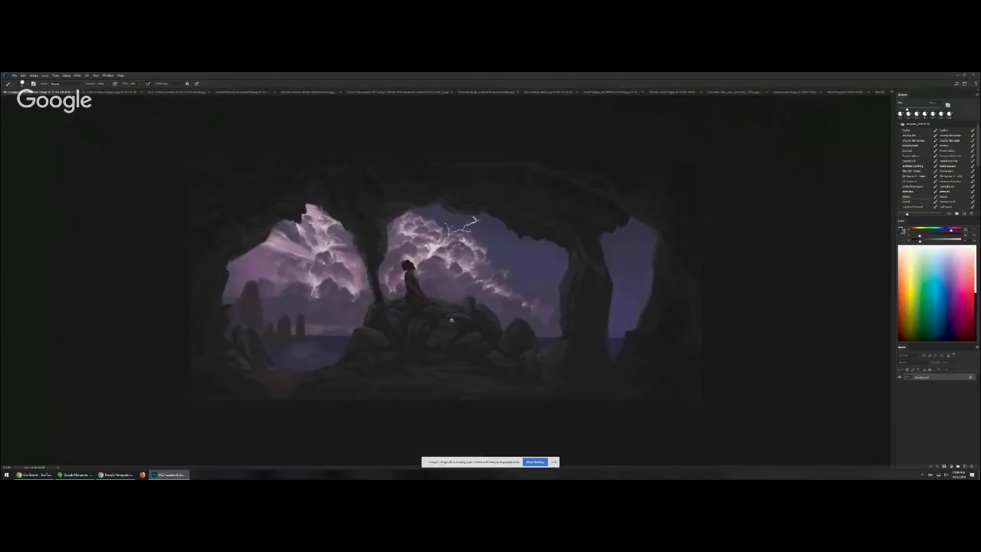
- Paint a flat slab edge on the rock mound just right of the seated figure with sampled rock colours
key("ctrl+plus")
key("ctrl+plus")
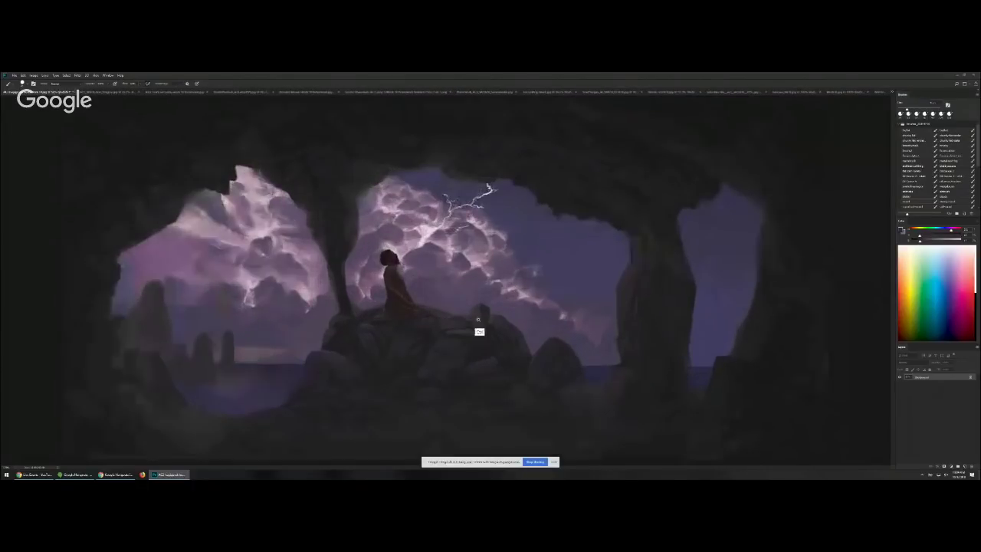
key("ctrl+plus")
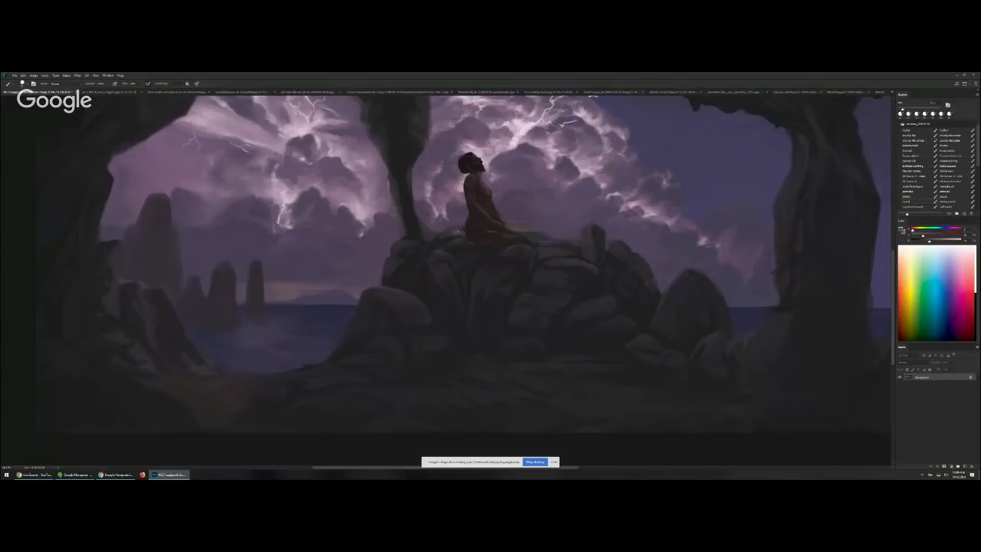
left_click(437, 253, "alt")
mouse_move(548, 276)
left_mouse_down()
mouse_move(557, 273)
mouse_move(539, 273)
left_mouse_up()
left_click(576, 288, "alt")
key("bracketleft")
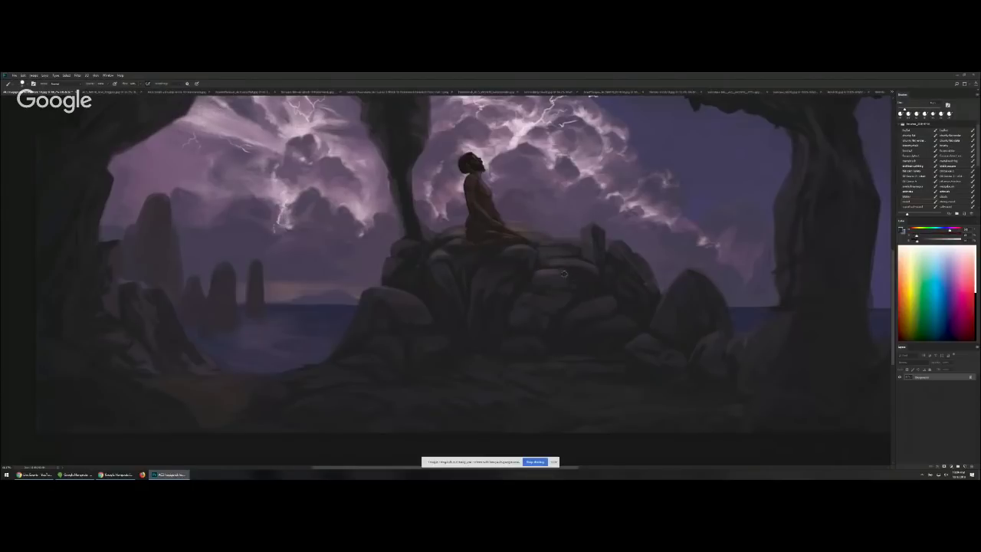
- Shape stone steps into the mound below the slab, alternating sampled light and dark rock tones
left_click(562, 276, "alt")
left_click(565, 282, "alt")
left_click(580, 284, "alt")
key("bracketright")
left_click(555, 282, "alt")
left_click(548, 284, "alt")
left_click(586, 289, "alt")
left_click(558, 283, "alt")
left_click(590, 276, "alt")
left_click(577, 282, "alt")
- Adjust the brush colour's saturation and brightness and refine the edges and highlights of the stone steps with larger brush sizes
left_click(930, 236)
left_click(923, 241)
key("bracketright")
key("bracketright")
left_click(543, 282, "alt")
left_click(541, 278, "alt")
left_click(597, 307, "alt")
left_click(557, 277, "alt")
left_click(559, 272, "alt")
left_click(588, 277, "alt")
key("bracketright")
left_click(566, 278, "alt")
left_click(521, 229, "alt")
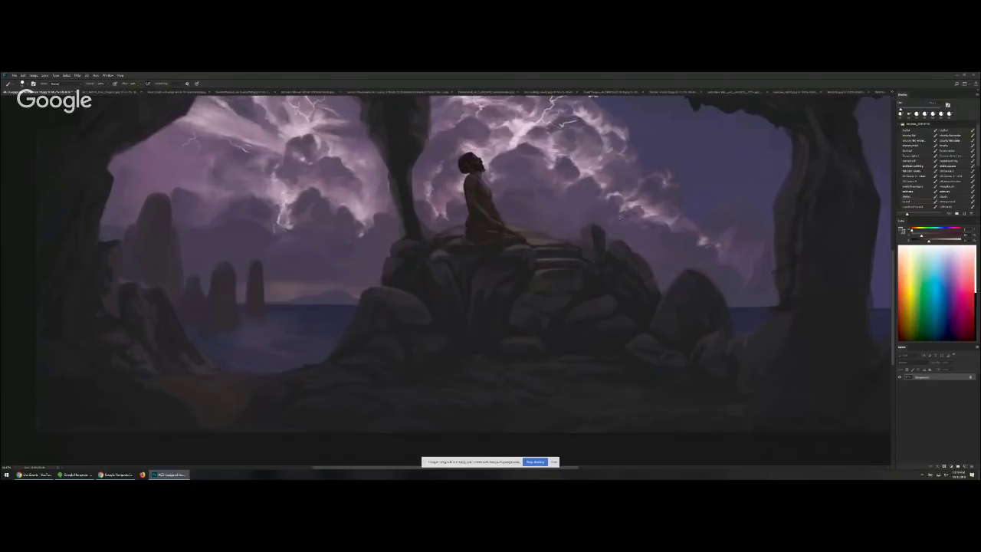
- Paint a faint lighter patch on the cave floor in front of the mound with an enlarged brush and a sampled ground colour
key("ctrl+minus")
key("ctrl+minus")
mouse_move(597, 281)
left_mouse_down()
mouse_move(414, 287)
mouse_move(574, 239)
left_mouse_up()
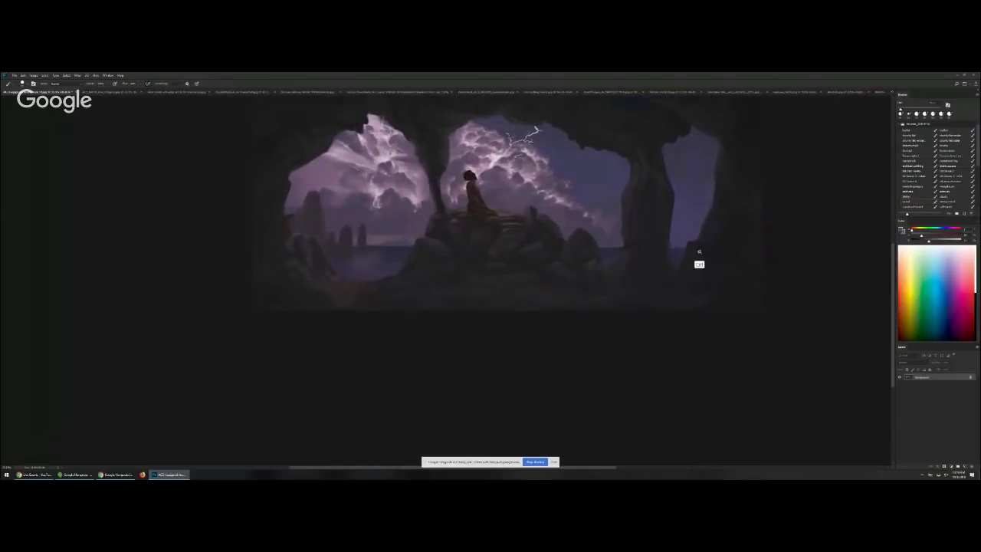
scroll(550, 255, "up", 4)
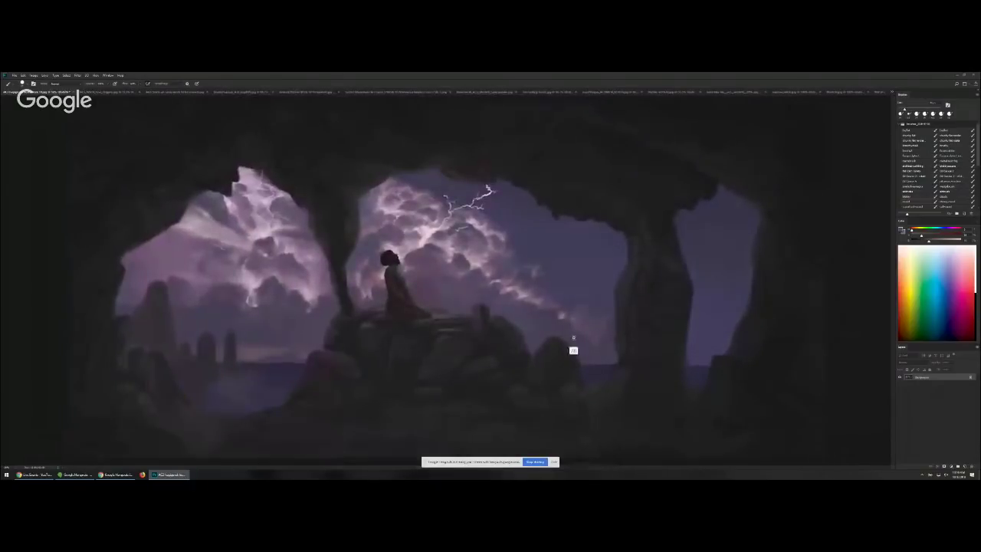
scroll(552, 378, "down", 2)
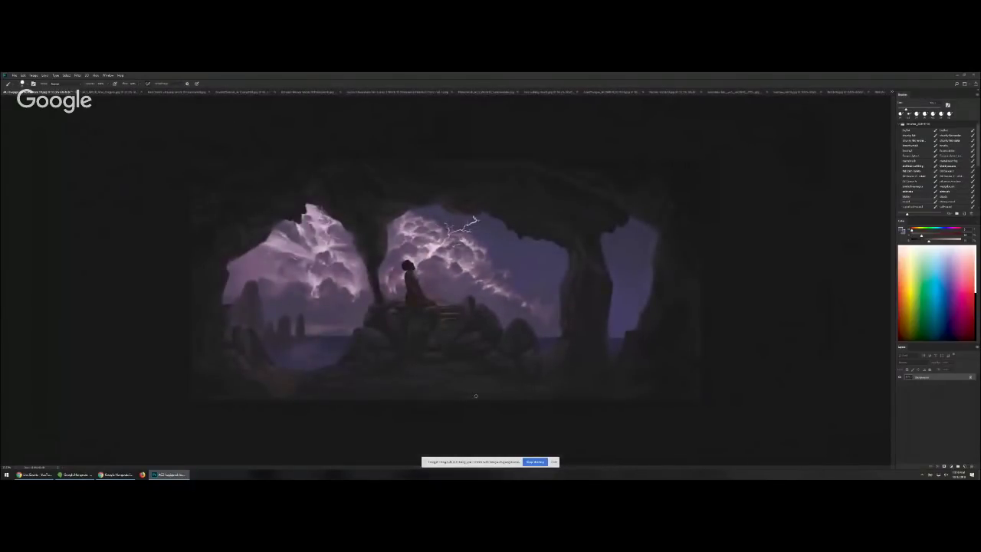
key("bracketright")
key("bracketright")
left_click_drag(567, 372, 479, 394)
key("ctrl+z")
left_click(485, 388, "alt")
left_click(483, 394)
scroll(528, 360, "up", 2)
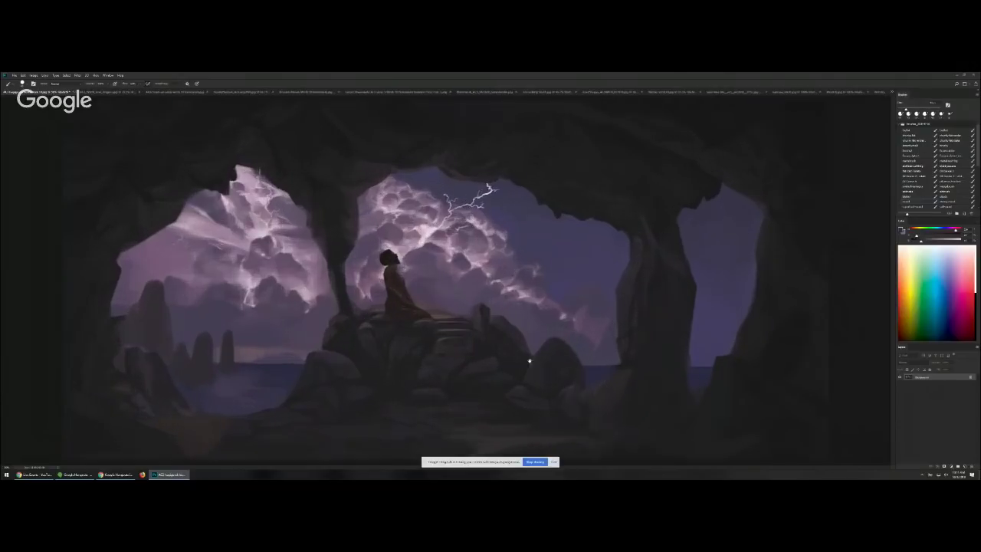
- Touch up the seated figure's head with a sampled dark colour
left_click(386, 259)
left_click(386, 259)
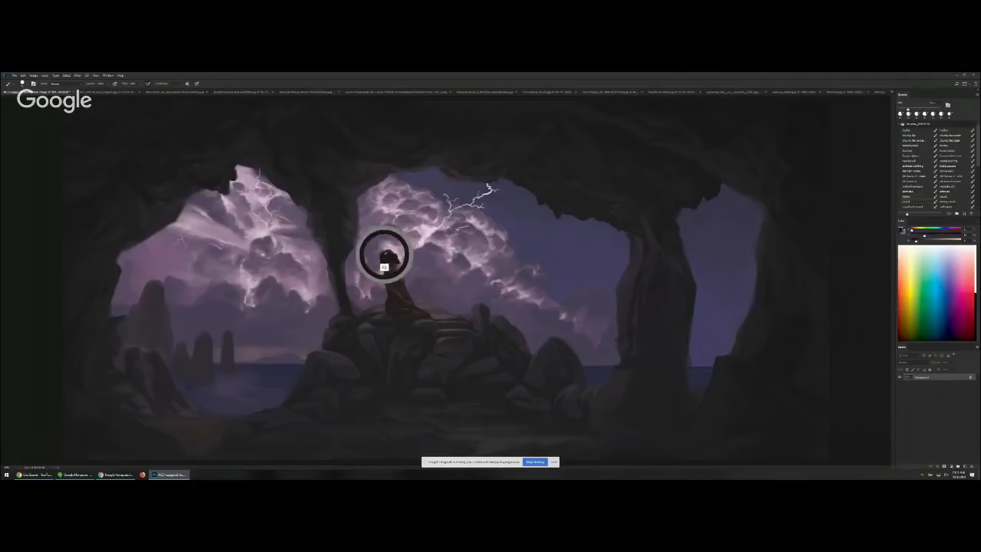
left_click(385, 255, "alt")
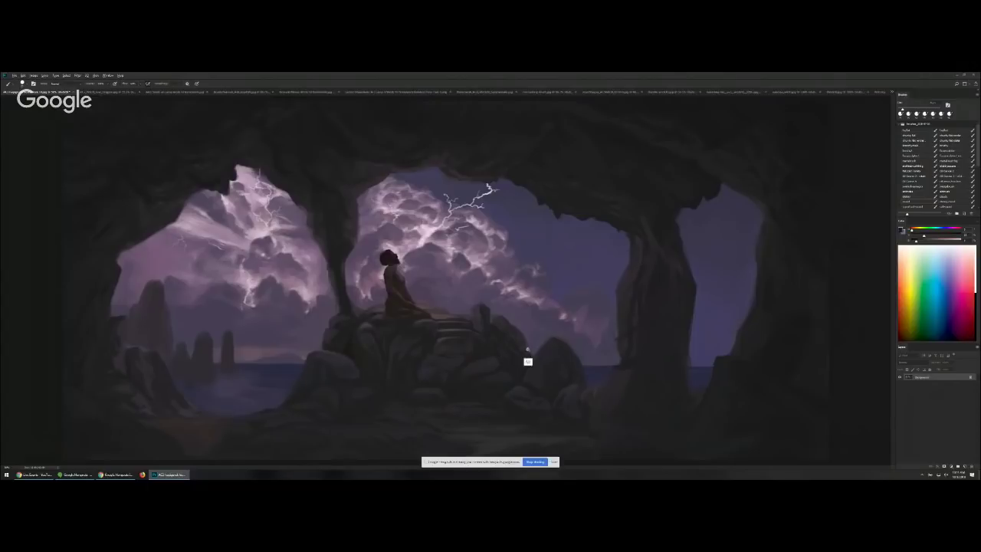
key("ctrl+minus")
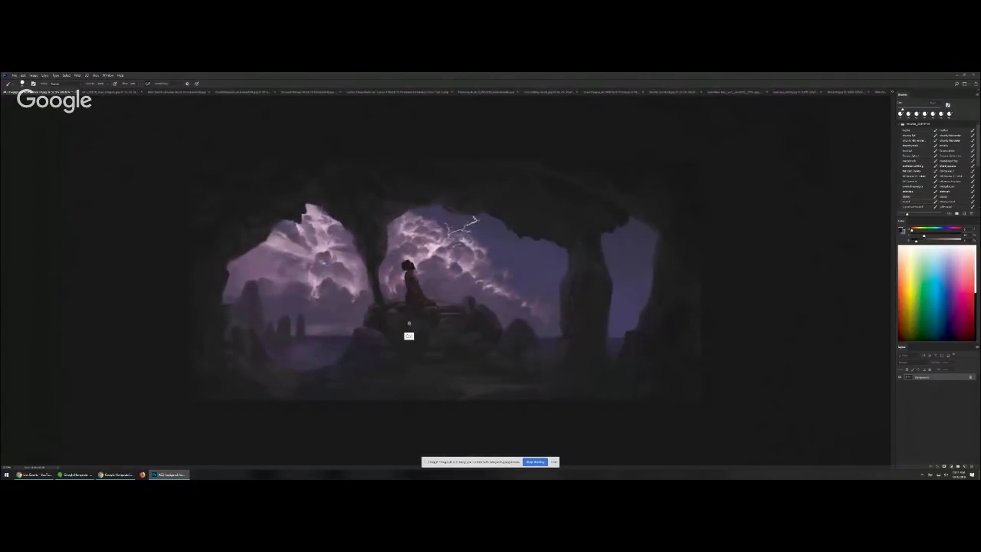
scroll(403, 316, "up", 5)
left_click_drag(365, 198, 437, 164)
left_click(438, 150, "alt")
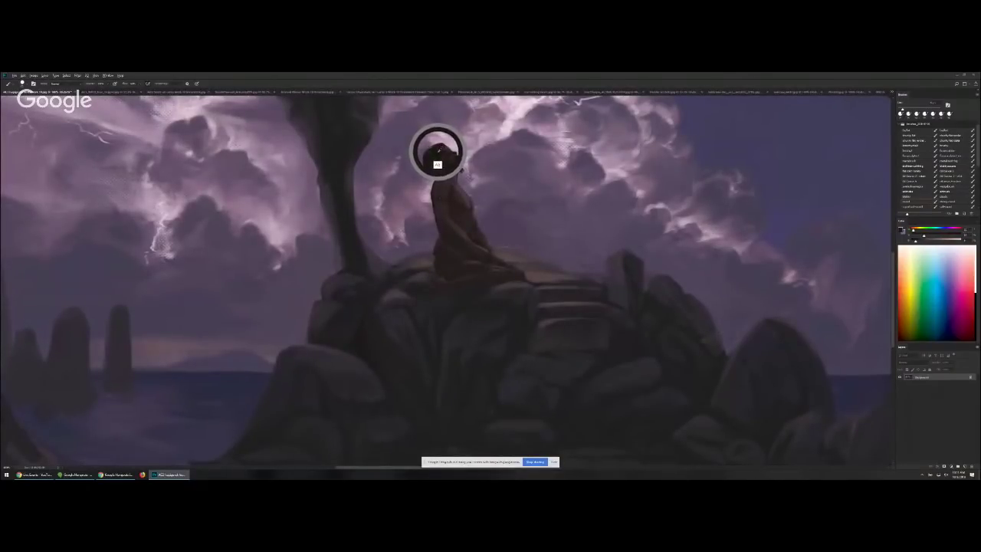
- Touch up the rocks of the mound below the figure with sampled rock colours
left_click(409, 351, "alt")
mouse_move(396, 363)
left_mouse_down()
mouse_move(422, 383)
mouse_move(427, 373)
mouse_move(404, 372)
mouse_move(403, 361)
mouse_move(427, 397)
mouse_move(431, 386)
left_mouse_up()
left_click_drag(457, 320, 596, 214)
left_click(498, 229, "alt")
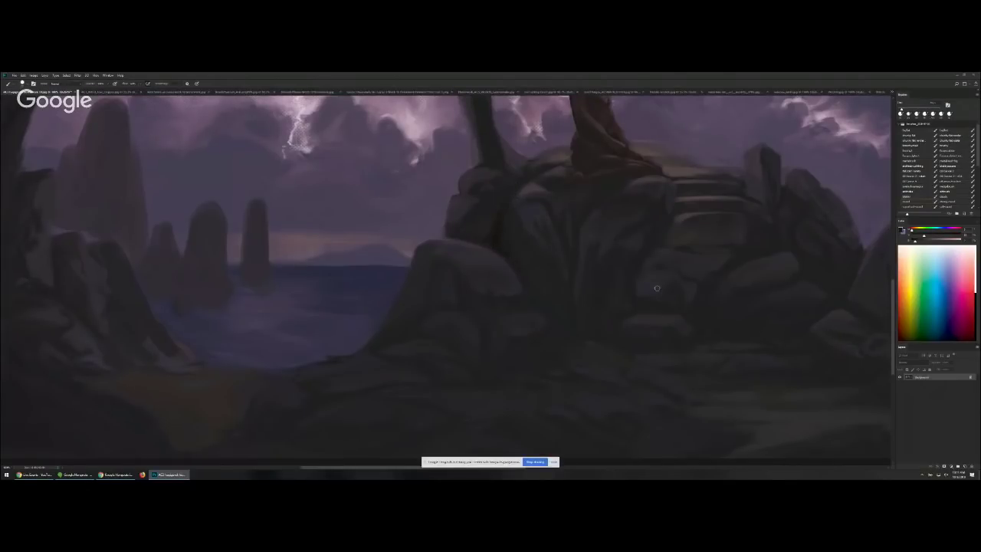
scroll(660, 281, "down", 1, "alt")
scroll(659, 280, "down", 3, "alt")
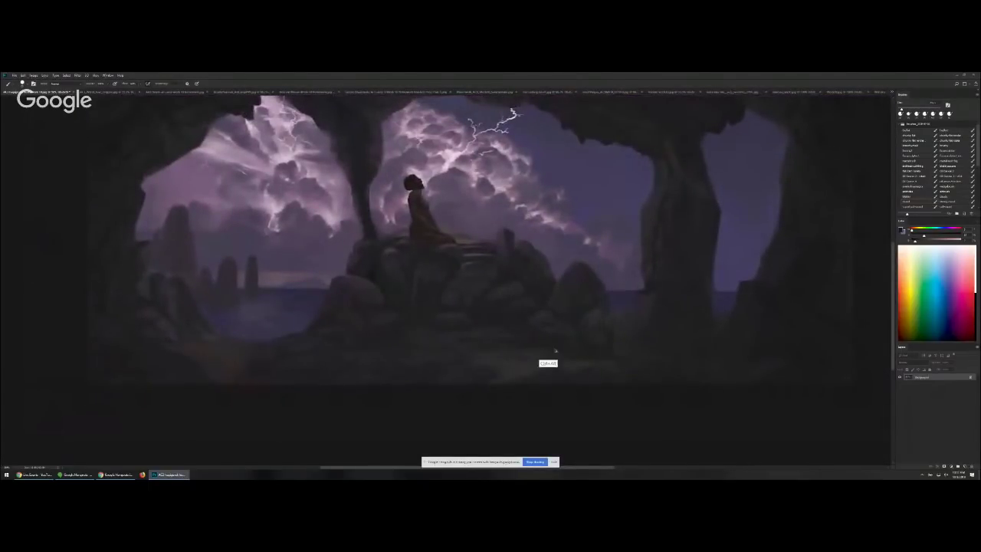
scroll(567, 293, "up", 3, "alt")
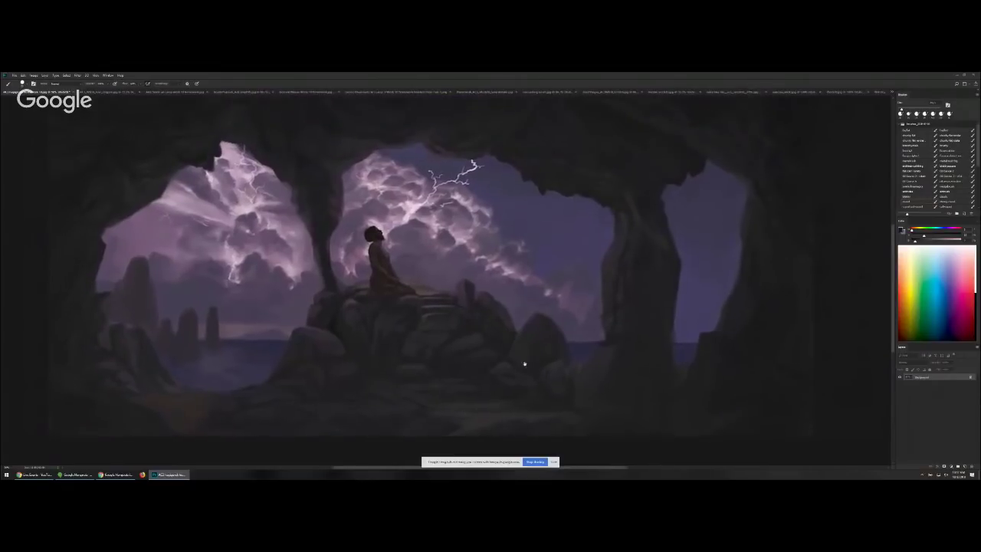
scroll(521, 313, "up", 3, "alt")
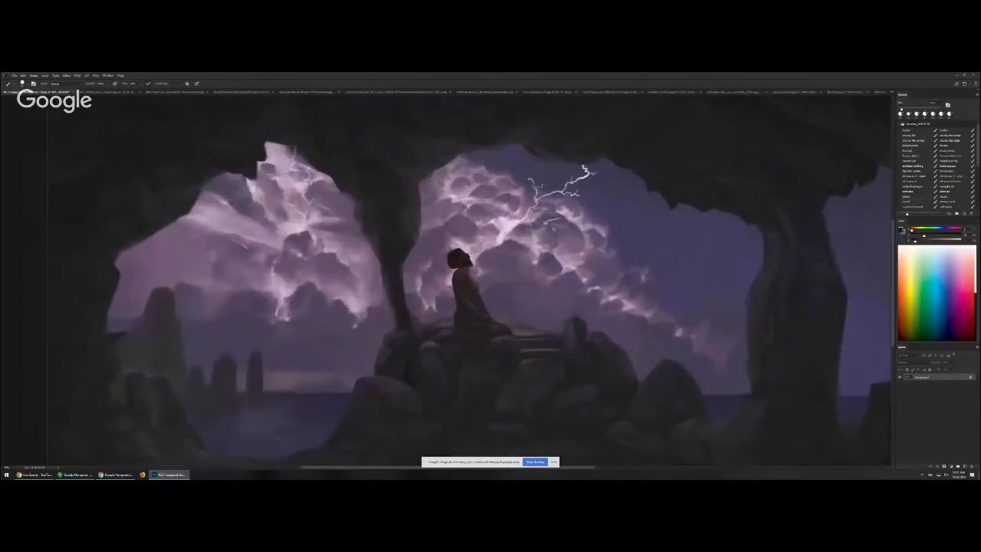
left_click_drag(536, 202, 553, 289)
key("ctrl+z")
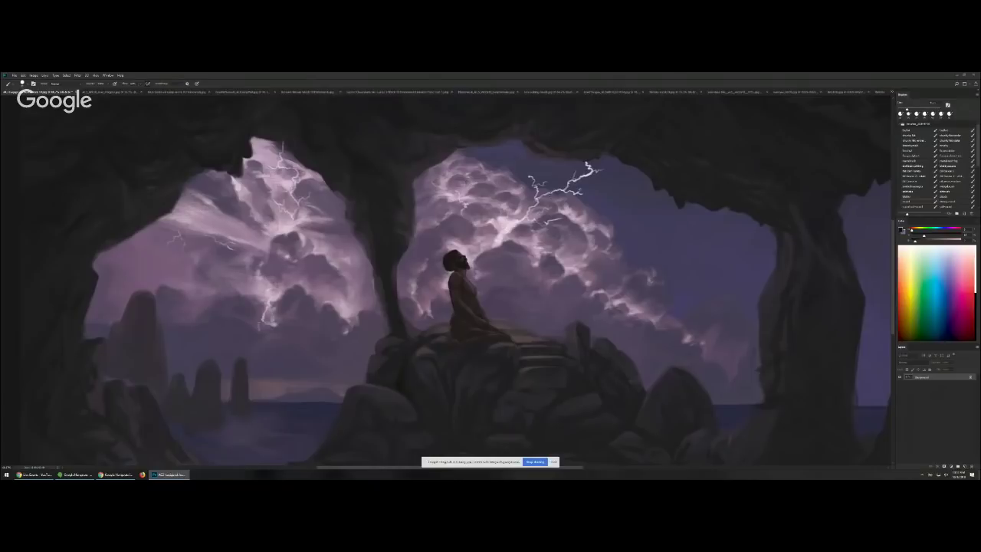
- Try a brush stroke along the lightning bolt in the middle cave opening and undo it
mouse_move(545, 184)
left_mouse_down()
mouse_move(540, 196)
mouse_move(560, 196)
left_mouse_up()
right_click(632, 186, "alt")
key("ctrl+z")
mouse_move(590, 265)
left_mouse_down()
mouse_move(624, 202)
mouse_move(644, 226)
left_mouse_up()
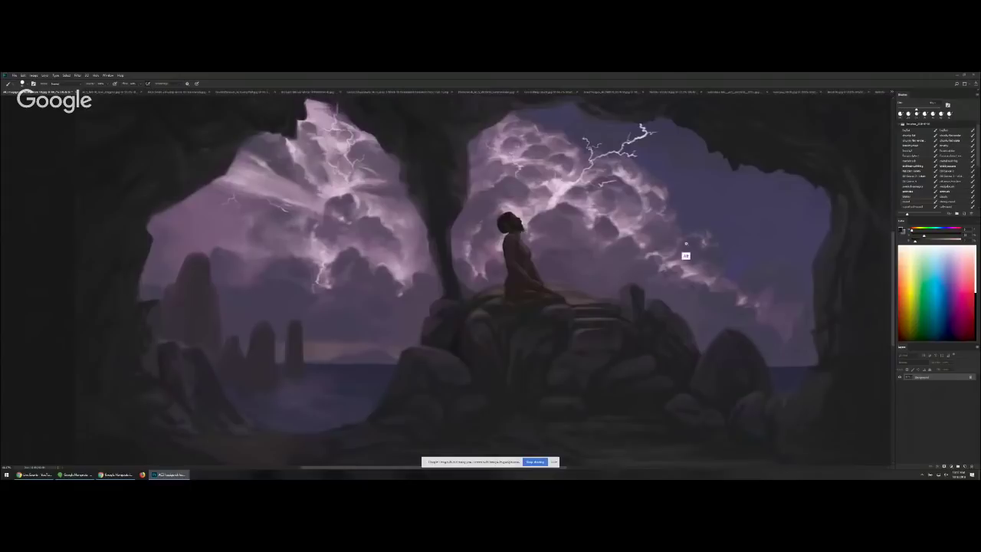
- Try touching up the storm clouds in the left cave opening with sampled sky colours and undo the last stroke
left_click(687, 245, "alt")
left_click(687, 246, "alt")
mouse_move(339, 267)
left_mouse_down()
mouse_move(531, 226)
mouse_move(557, 243)
left_mouse_up()
left_click(497, 246, "ctrl")
left_click(283, 271, "alt")
mouse_move(268, 305)
left_mouse_down()
mouse_move(279, 307)
mouse_move(220, 304)
mouse_move(242, 298)
left_mouse_up()
left_click(285, 322, "alt")
key("ctrl+z")
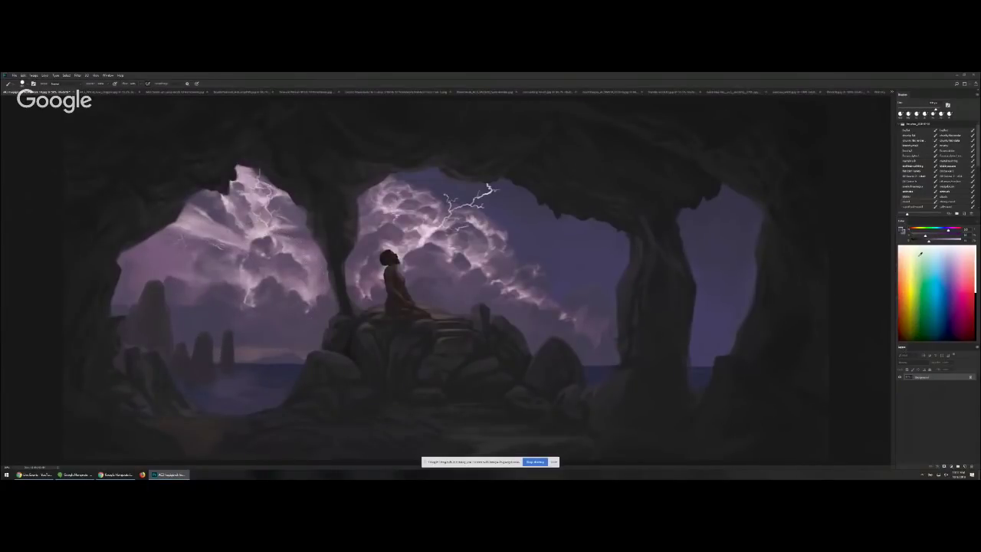
- Brush a soft glow onto the clouds behind the seated figure with a reduced soft brush and a sampled bright cloud colour
left_click(951, 206)
left_click(427, 224, "alt")
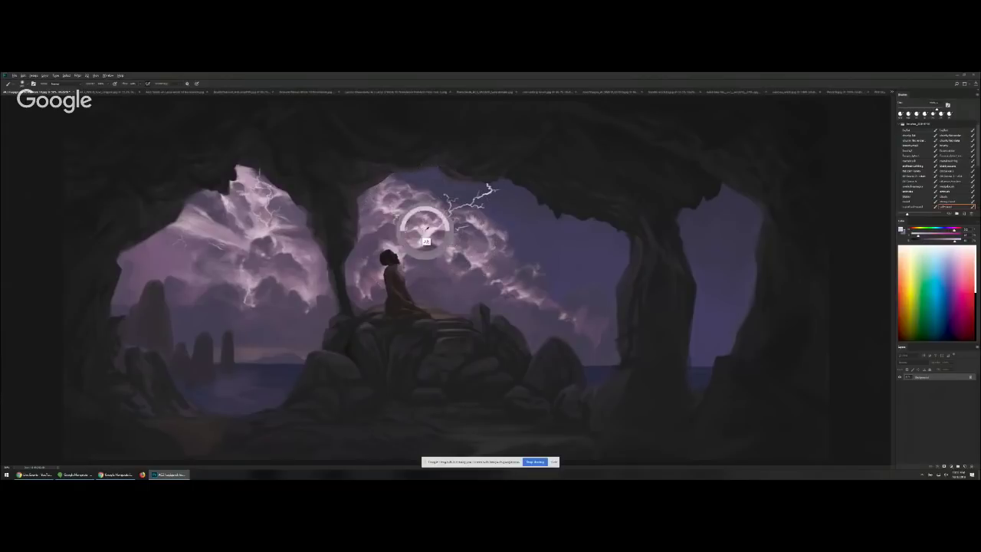
key("bracketleft")
key("bracketleft")
key("bracketleft")
key("bracketleft")
key("bracketleft")
left_click_drag(363, 278, 368, 240)
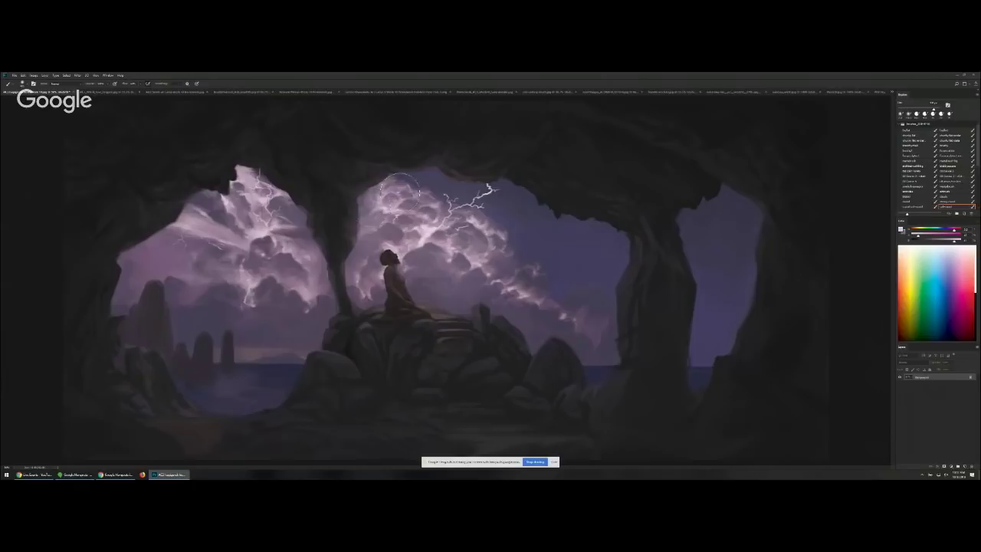
- Soften the trail of lit clouds descending towards the right pillar with sampled purple cloud colours
left_click(512, 268, "alt")
left_click_drag(532, 268, 563, 302)
left_click(561, 288, "alt")
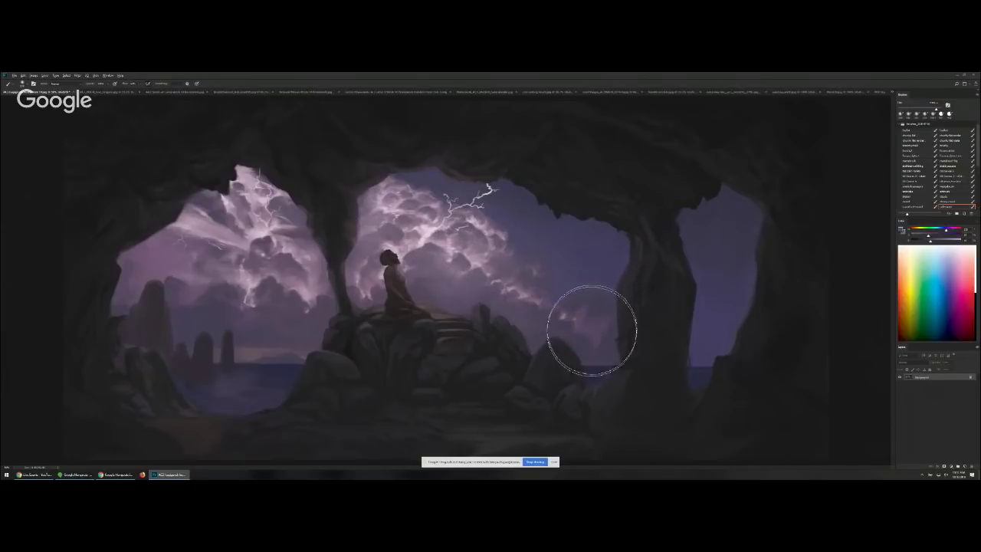
- Glaze a soft lighter purple haze over the storm clouds in the left cave opening, adjusting the brush size, and check the whole painting
left_click(266, 263, "alt")
key("bracketright")
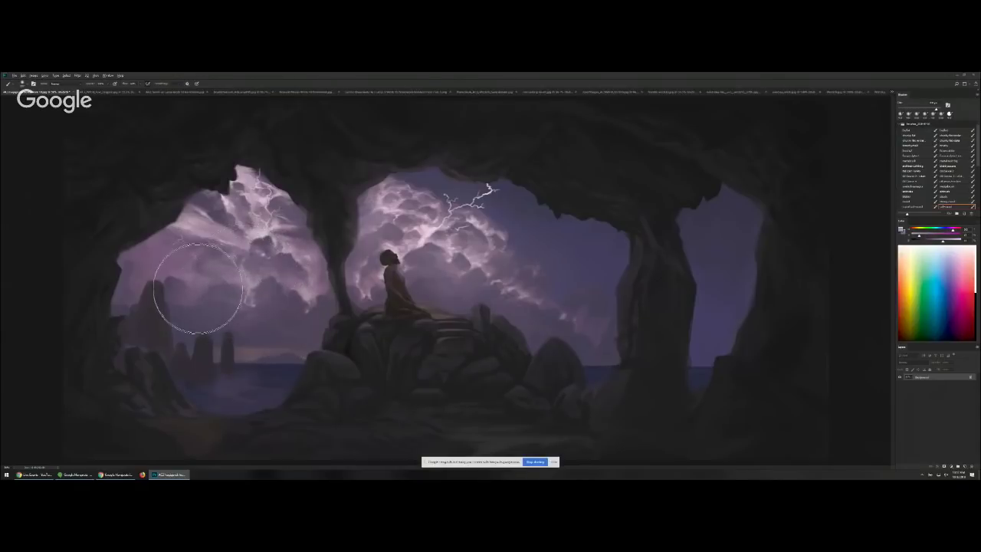
key("bracketleft")
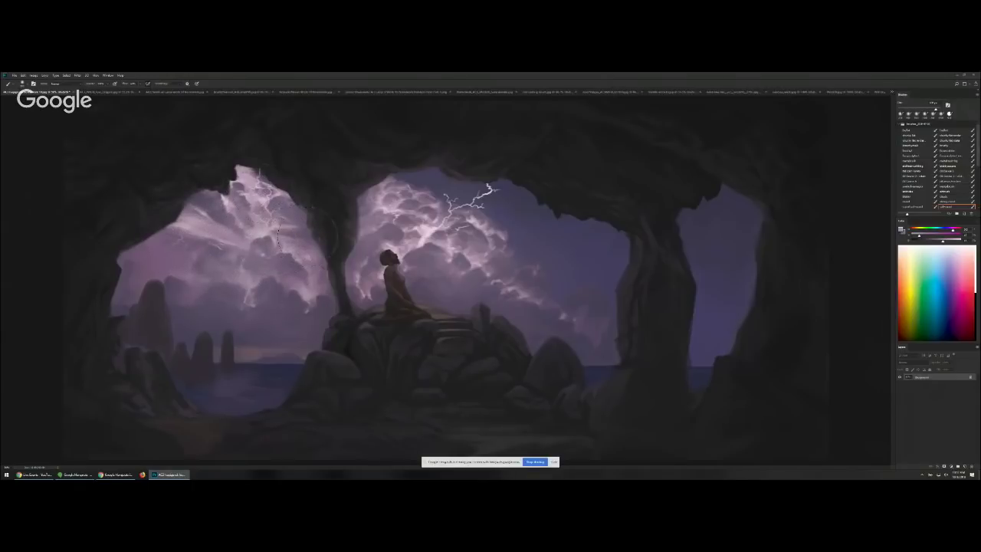
key("bracketright")
key("bracketright")
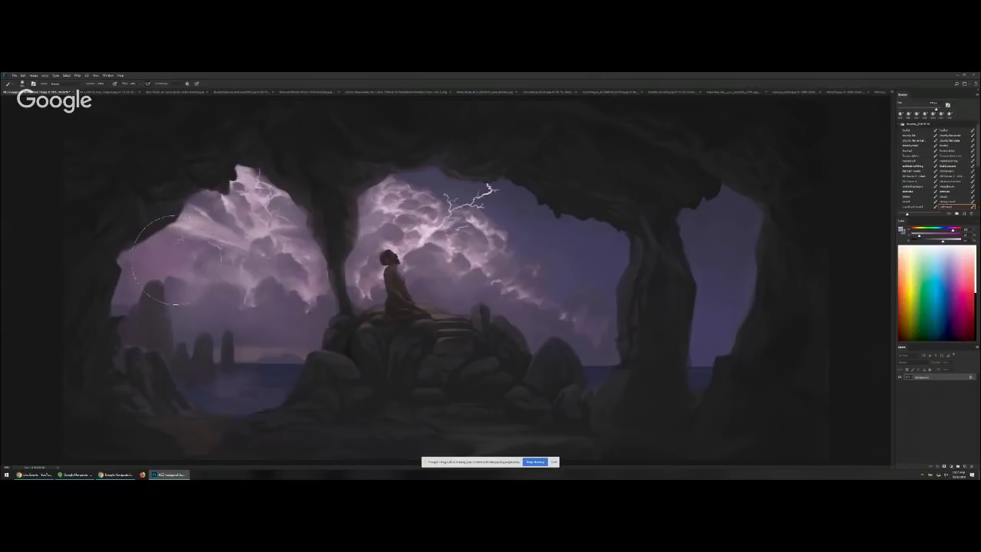
key("ctrl+minus")
key("ctrl+minus")
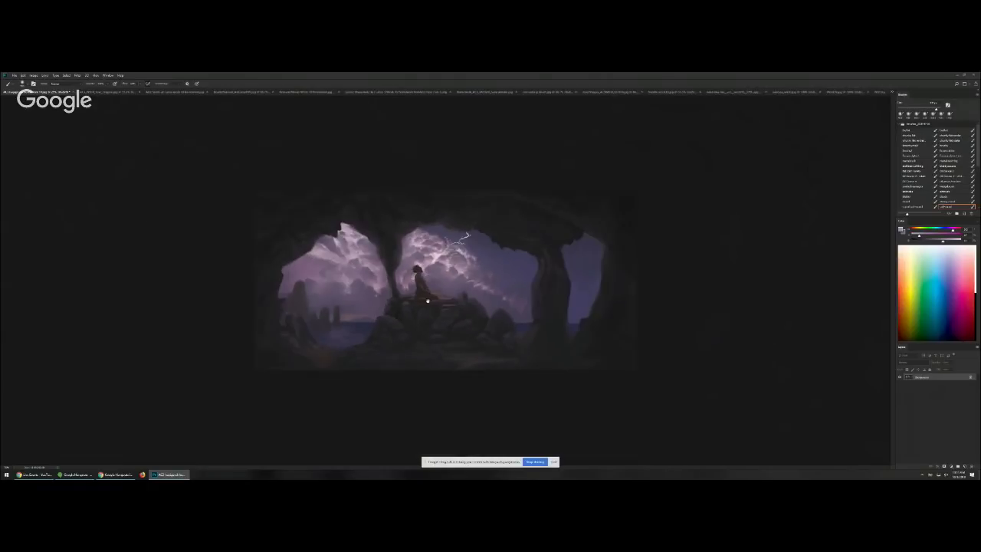
key("ctrl+plus")
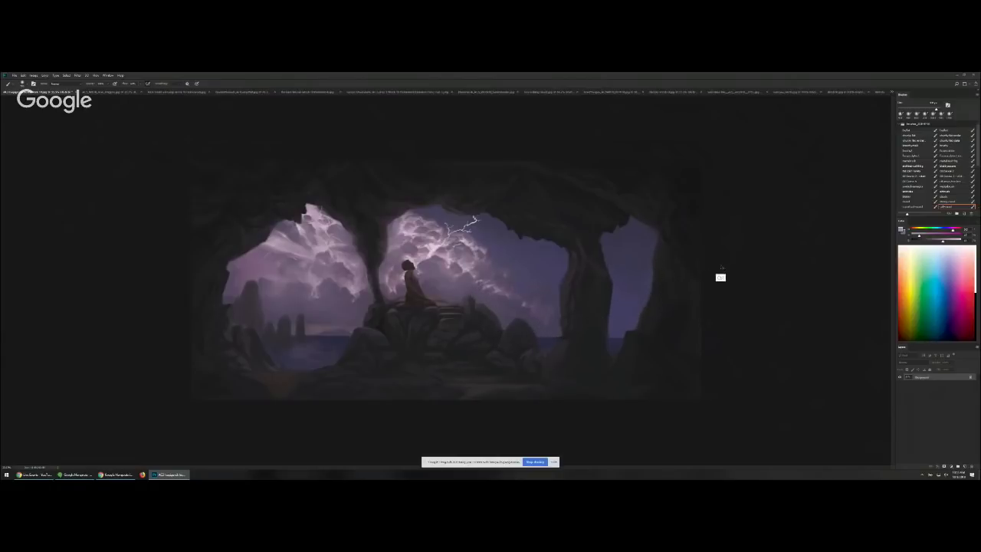
- Switch to the desert castle painting and check its values in a grayscale proof before returning to colour
key("ctrl+Tab")
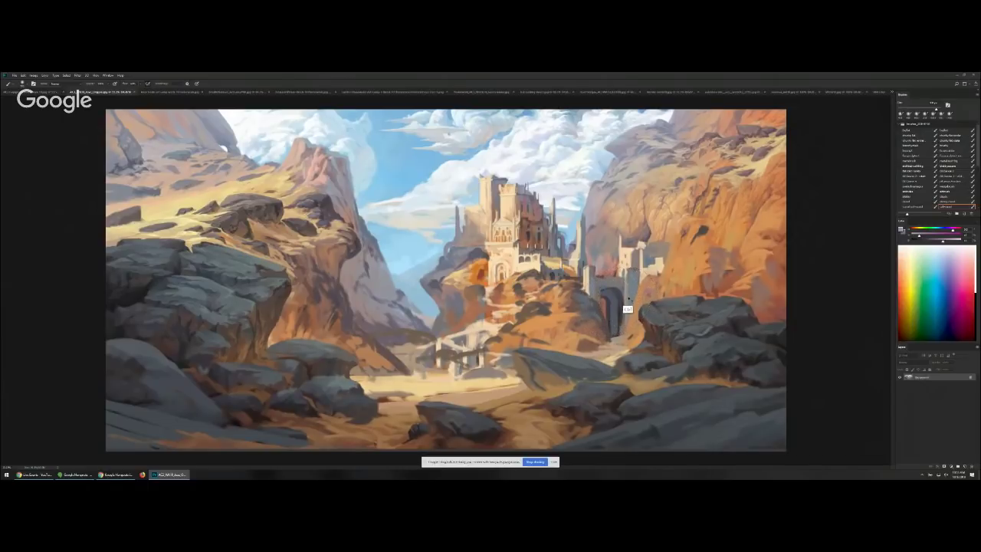
key("ctrl+y")
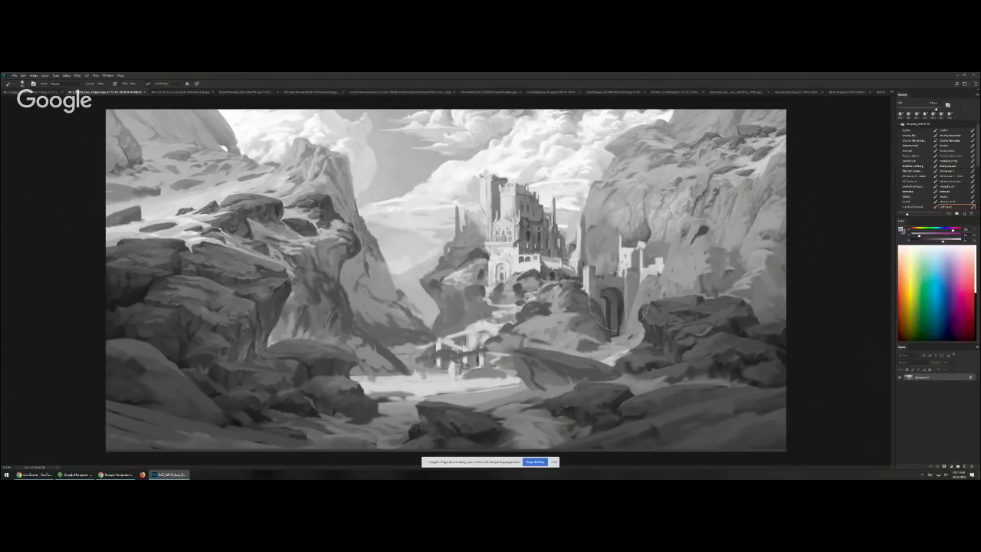
key("ctrl+y")
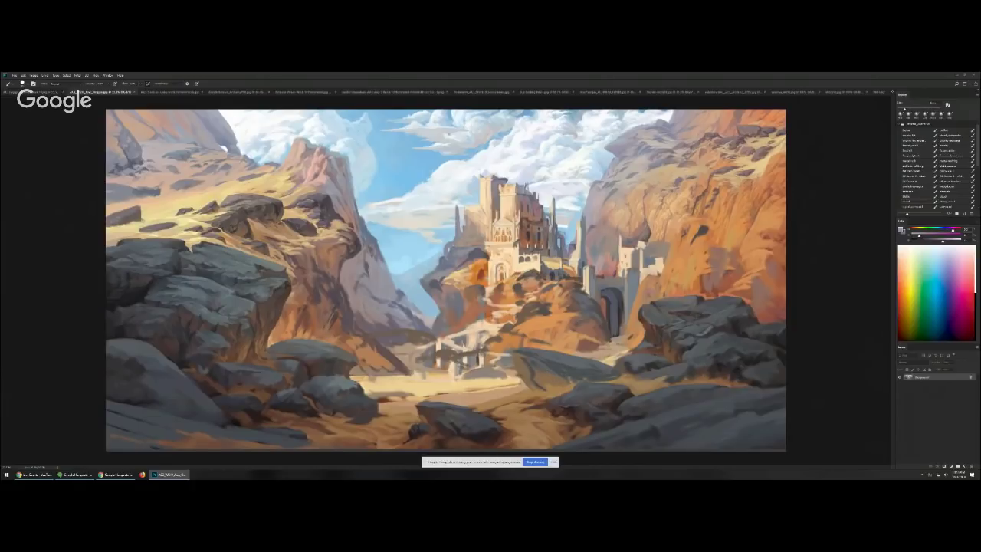
- Try directional strokes over the valley and the sunlit rock ledge of the desert painting and undo them
mouse_move(249, 223)
left_mouse_down()
mouse_move(232, 212)
mouse_move(285, 223)
mouse_move(256, 225)
left_mouse_up()
key("ctrl+z")
left_click_drag(400, 346, 431, 188)
key("ctrl+z")
left_click_drag(438, 335, 452, 204)
key("ctrl+z")
left_click_drag(399, 342, 419, 202)
key("ctrl+z")
left_click_drag(281, 176, 184, 236)
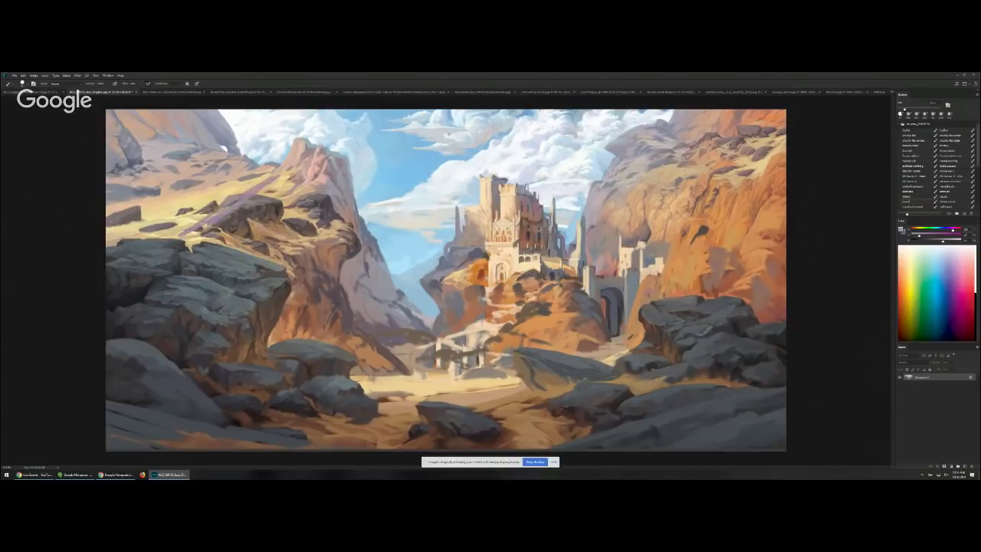
key("ctrl+alt+z")
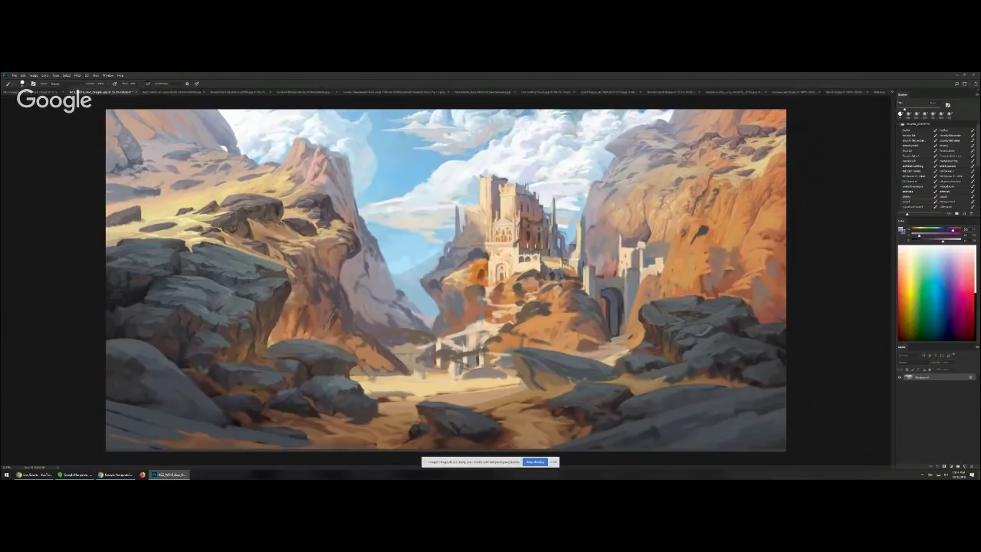
key("ctrl+alt+z")
- Extend the dark rock on the sunlit ledge into a broad overhanging slab with sampled rock colours and a larger brush
left_click(310, 193, "ctrl")
left_click(291, 205, "ctrl")
left_click_drag(291, 206, 521, 185)
left_click(448, 191, "alt")
key("]")
mouse_move(443, 189)
left_mouse_down()
mouse_move(473, 184)
mouse_move(487, 167)
mouse_move(507, 176)
mouse_move(449, 176)
mouse_move(505, 171)
left_mouse_up()
left_click(491, 189, "alt")
mouse_move(449, 174)
left_mouse_down()
mouse_move(431, 175)
mouse_move(487, 166)
left_mouse_up()
- Refine the overhanging slab's upper edge, top plane and shaded underside with sampled sand and rock colours
left_click(409, 170, "alt")
left_click(448, 156, "alt")
mouse_move(389, 170)
left_mouse_down()
mouse_move(498, 164)
mouse_move(505, 201)
left_mouse_up()
left_click(401, 159, "alt")
left_click(498, 173, "alt")
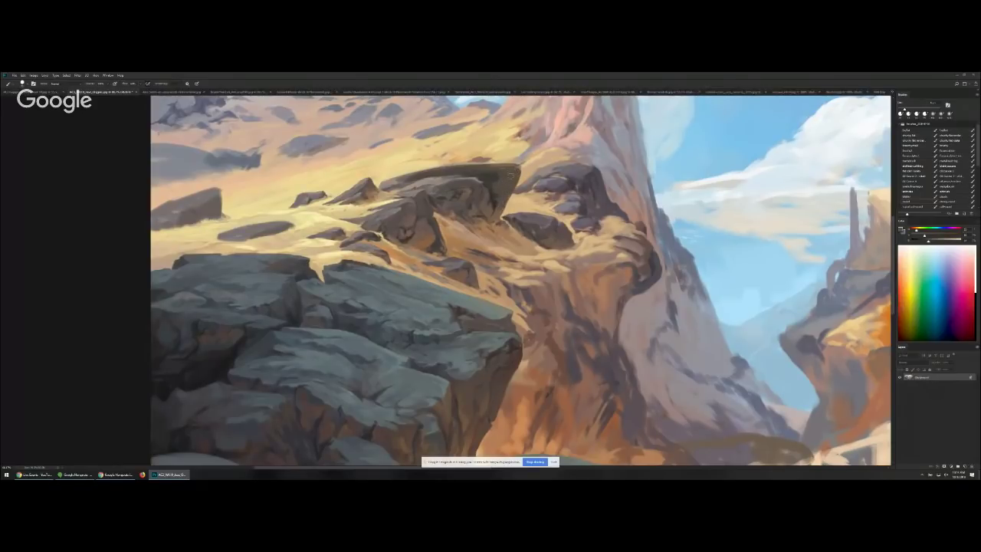
left_click(448, 179, "alt")
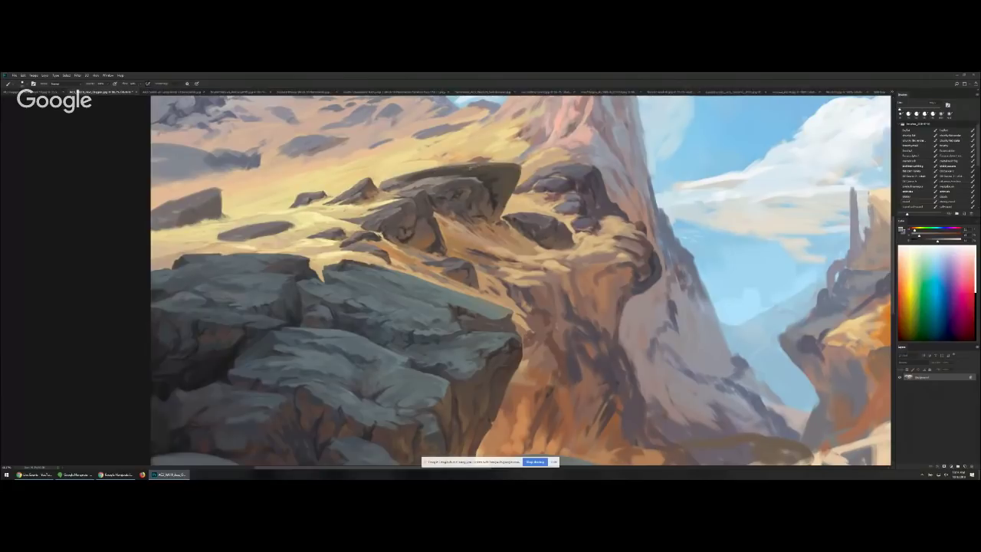
left_click(509, 187, "alt")
key("bracketright")
left_click(501, 194, "alt")
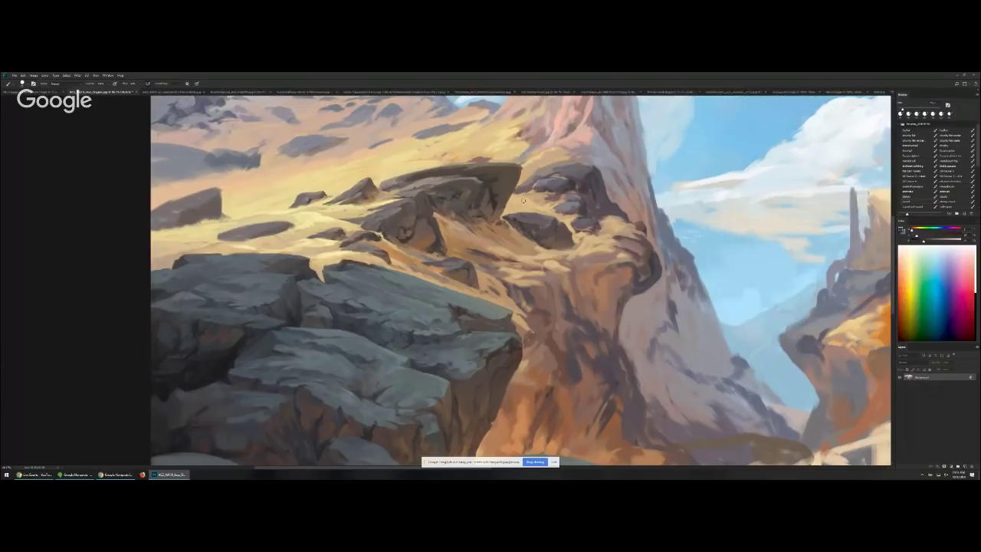
- Simplify the top of the smaller dark rocks beside the slab with sampled rock colours
left_click(583, 184, "alt")
mouse_move(587, 169)
left_mouse_down()
mouse_move(558, 169)
mouse_move(598, 172)
mouse_move(527, 178)
mouse_move(557, 169)
left_mouse_up()
left_click(562, 165, "alt")
scroll(615, 243, "down", 1)
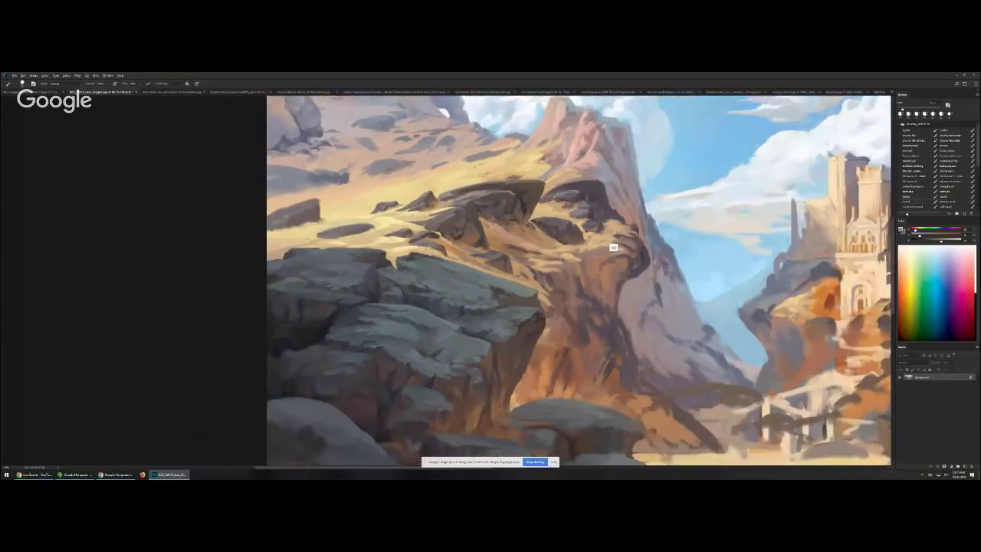
- Raise a second pointed spire on the pink peak behind the ledge with sampled rock and cloud colours
left_click_drag(564, 244, 424, 171)
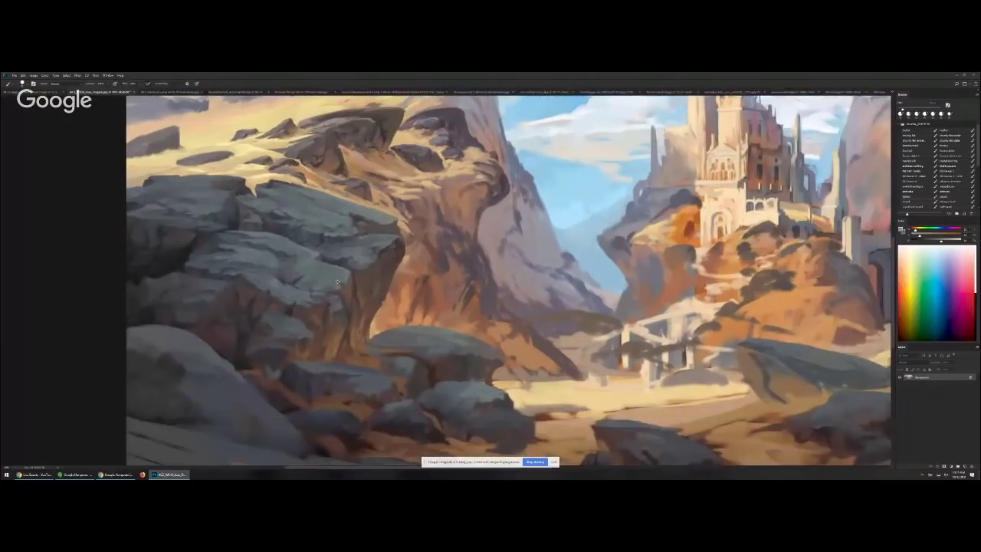
scroll(337, 282, "down", 3)
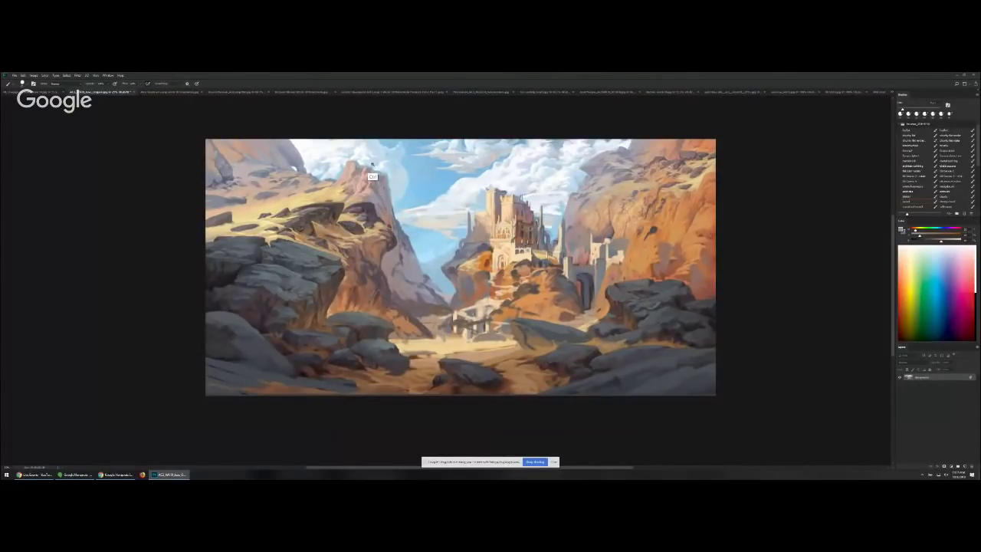
scroll(371, 168, "up", 3)
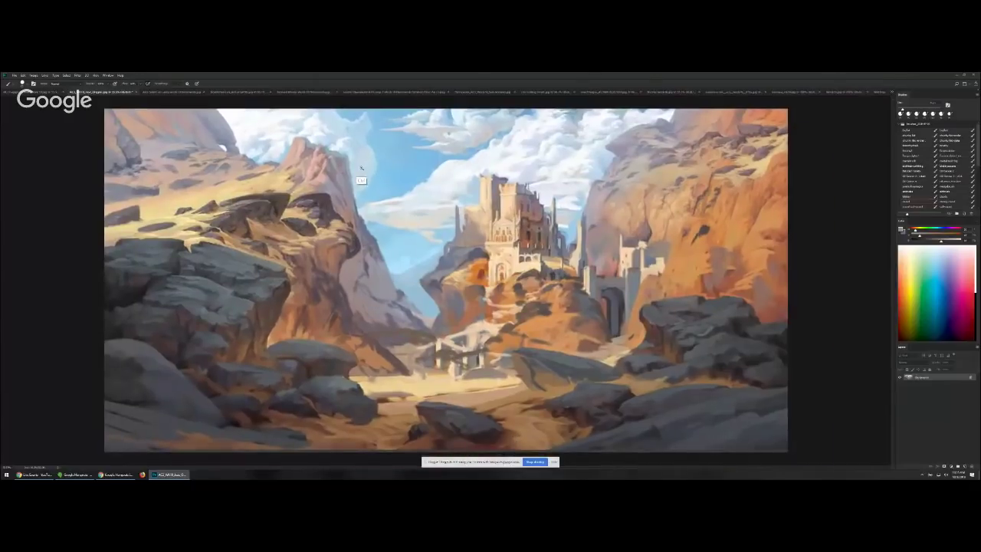
scroll(363, 168, "up", 3)
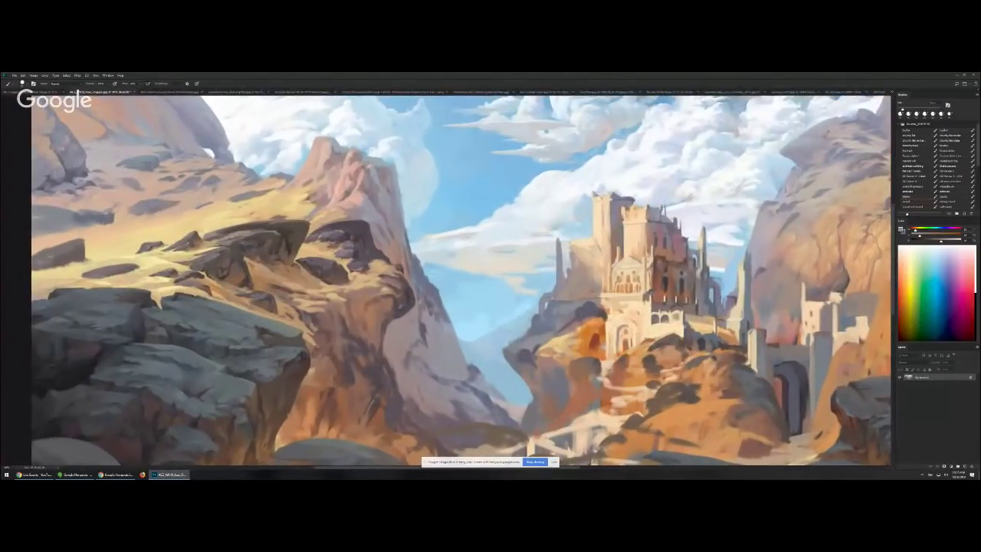
mouse_move(357, 142)
left_mouse_down()
mouse_move(364, 154)
mouse_move(353, 161)
left_mouse_up()
left_click(351, 168, "alt")
left_click(354, 143, "alt")
- Reshape the shaded shoulder beside the new spire with sampled sky and rock colours
left_click(376, 162, "alt")
left_click(386, 164, "alt")
left_click(379, 177, "alt")
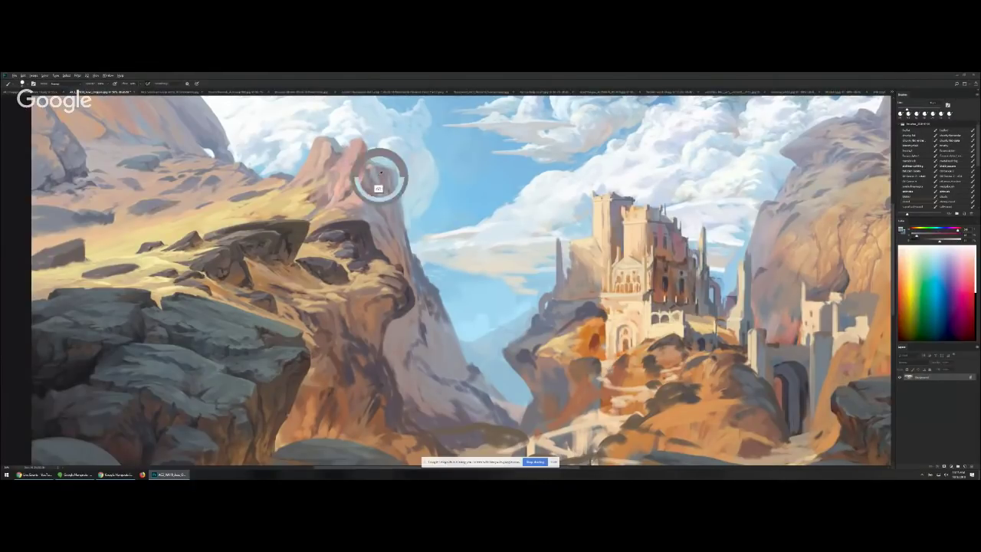
left_click_drag(390, 164, 376, 166)
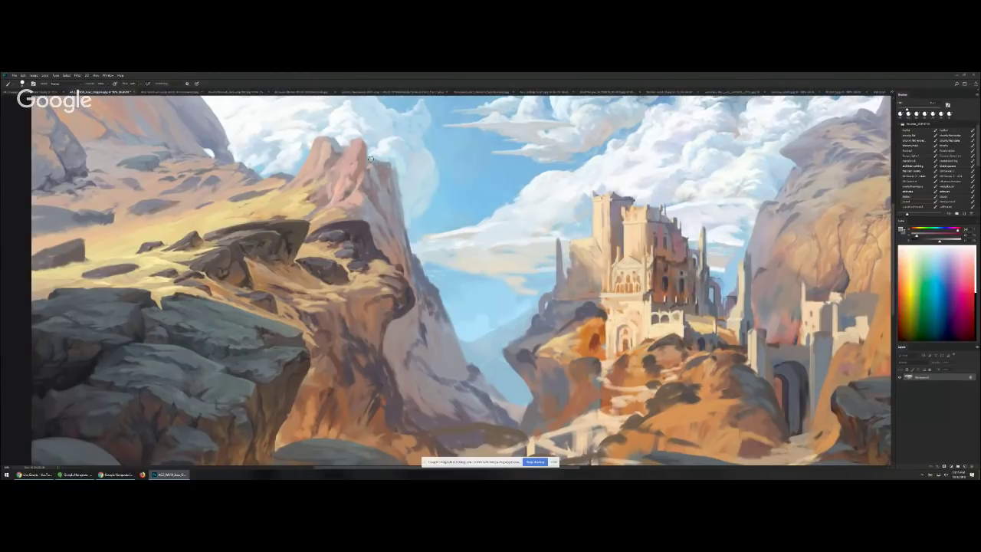
- Refine the pink peak's first spire and the gap between the two spires with sampled light rock colours
left_click(307, 187, "alt")
left_click(333, 158, "alt")
left_click(324, 147, "alt")
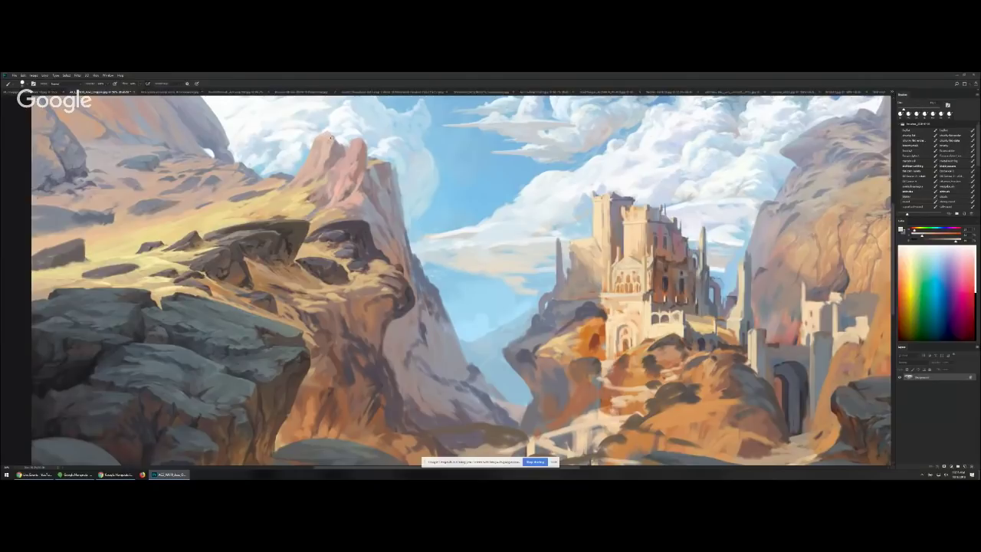
left_click(340, 145)
left_click_drag(340, 152, 326, 168)
left_click_drag(693, 268, 376, 315)
key("ctrl+minus")
key("ctrl+minus")
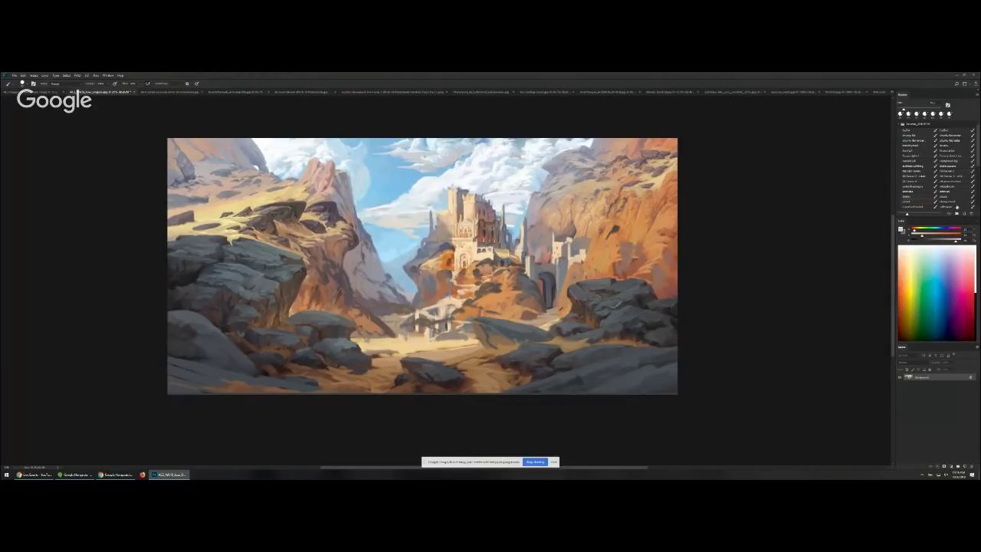
- Brush sky-coloured haze over the distant cliff left of the castle with an enlarged soft brush
left_click(940, 204)
key("]")
key("]")
key("]")
key("]")
key("]")
left_click(393, 247, "alt")
key("]")
key("]")
key("]")
left_click_drag(375, 236, 385, 264)
- Build up more atmospheric haze around the distant cliffs flanking the castle with sampled blue, grey and cloud colours
left_click(344, 178, "alt")
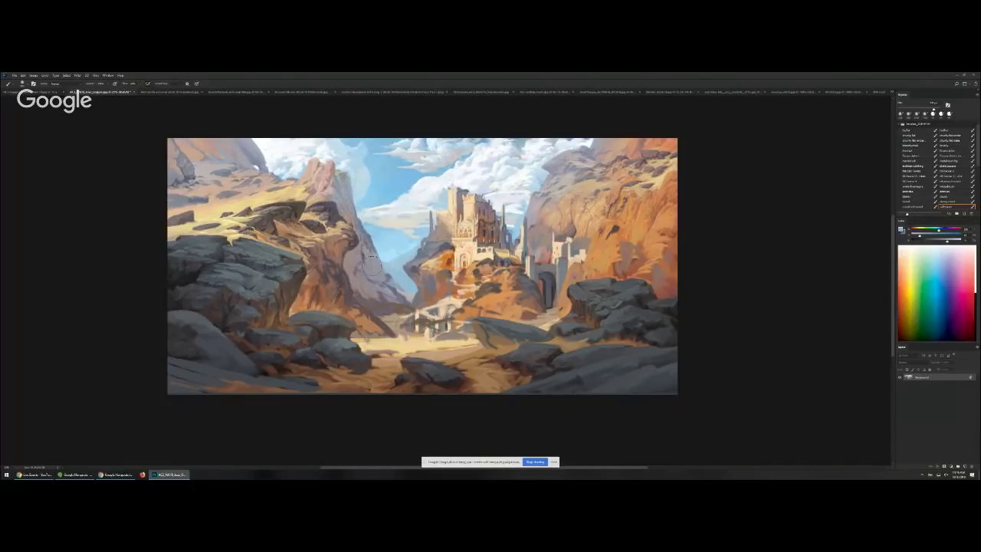
left_click(387, 251, "alt")
left_click_drag(383, 263, 408, 288)
left_click(417, 265, "alt")
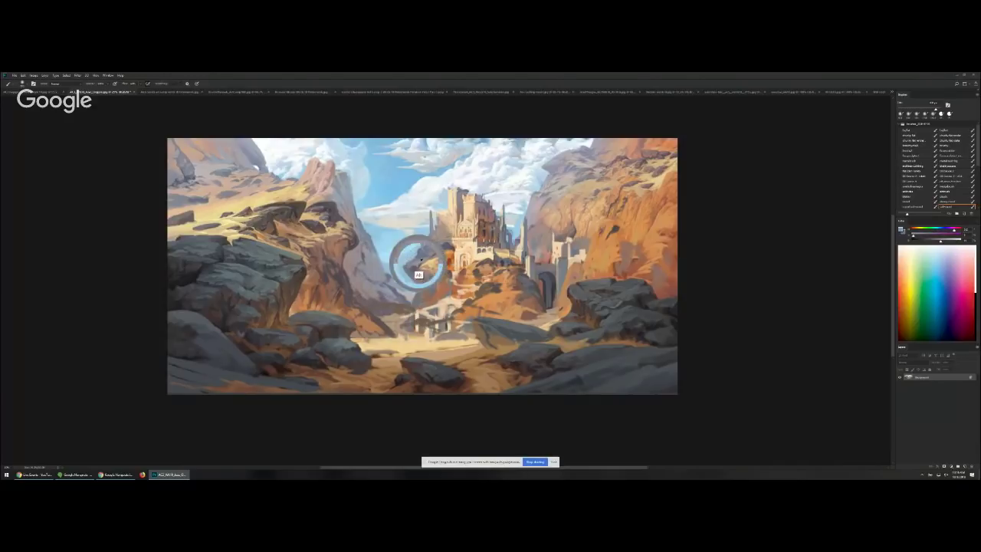
left_click(534, 184, "alt")
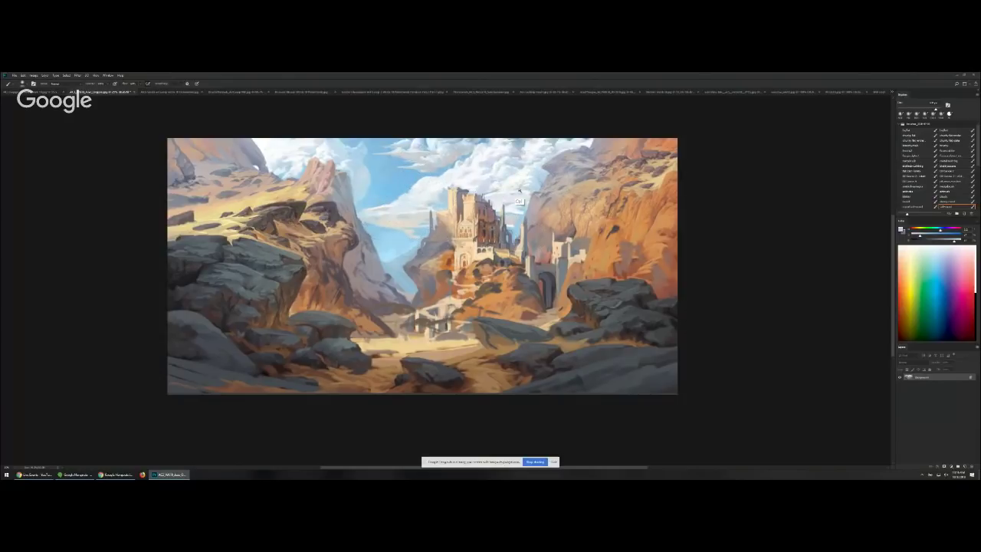
left_click_drag(529, 187, 533, 187)
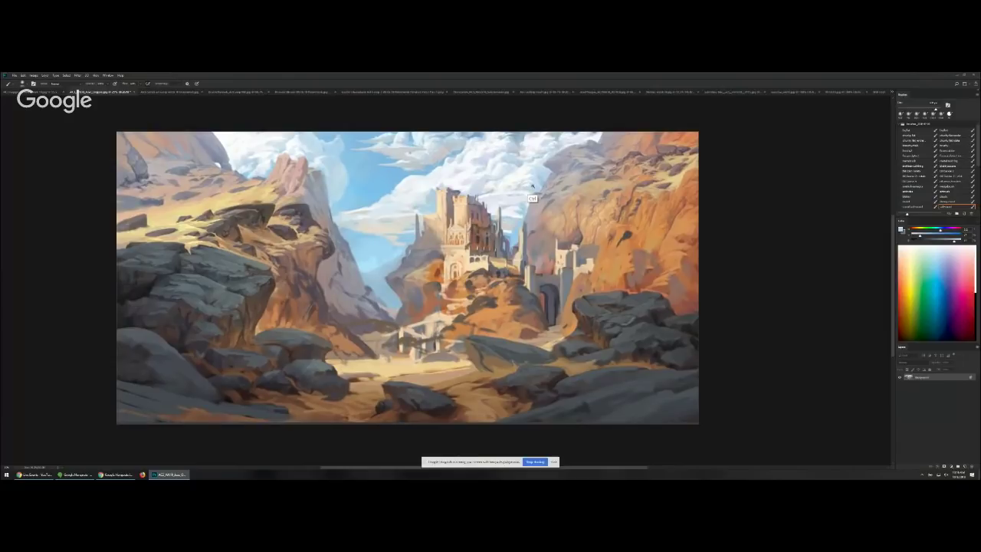
- Try light cloud-coloured strokes with a different brush over the jutting edge of the right cliff and undo them
key("ctrl+plus")
key("ctrl+plus")
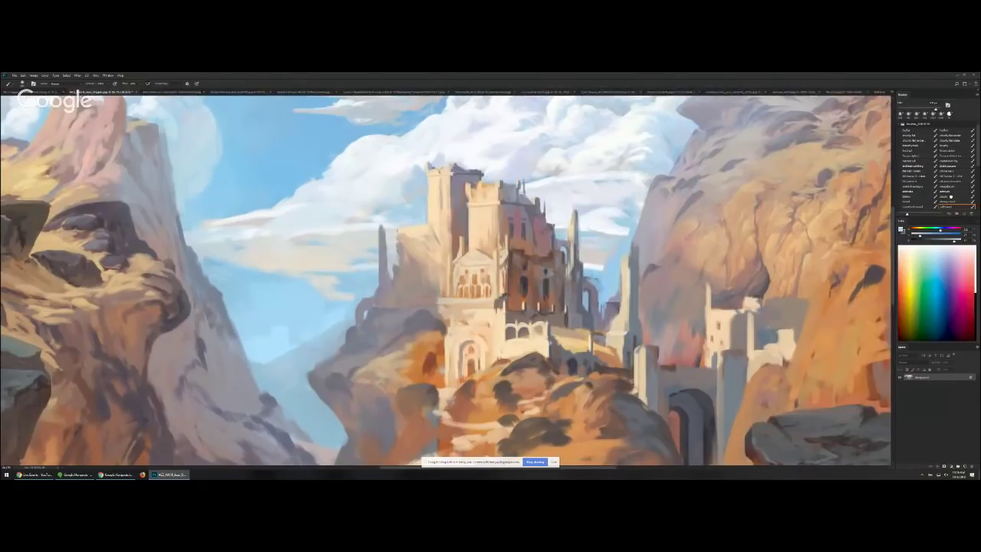
left_click(951, 196)
left_click_drag(951, 197, 894, 205)
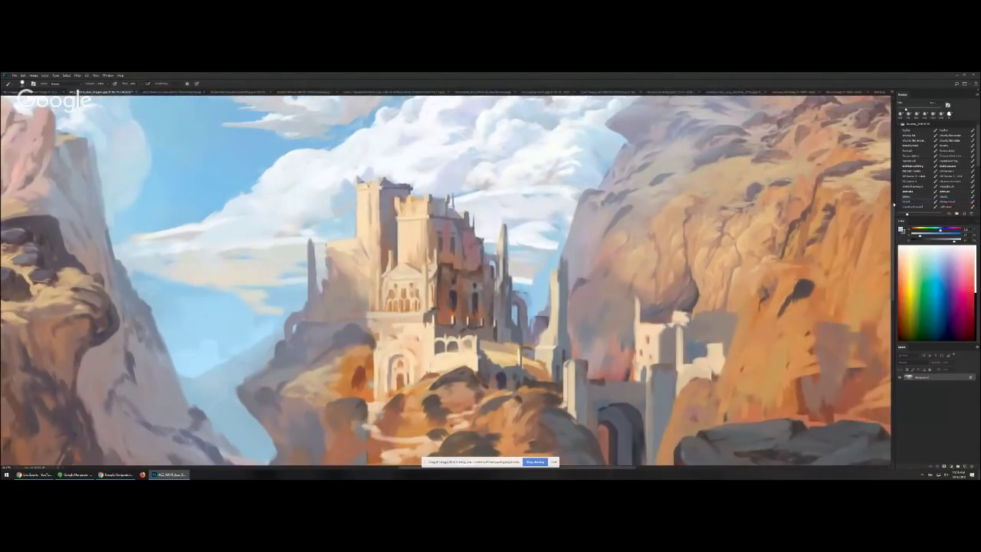
left_click_drag(645, 185, 547, 219)
mouse_move(486, 182)
left_mouse_down()
mouse_move(535, 204)
mouse_move(531, 155)
mouse_move(505, 245)
mouse_move(463, 228)
mouse_move(481, 252)
mouse_move(531, 152)
mouse_move(495, 259)
mouse_move(527, 173)
left_mouse_up()
key("ctrl+alt+z")
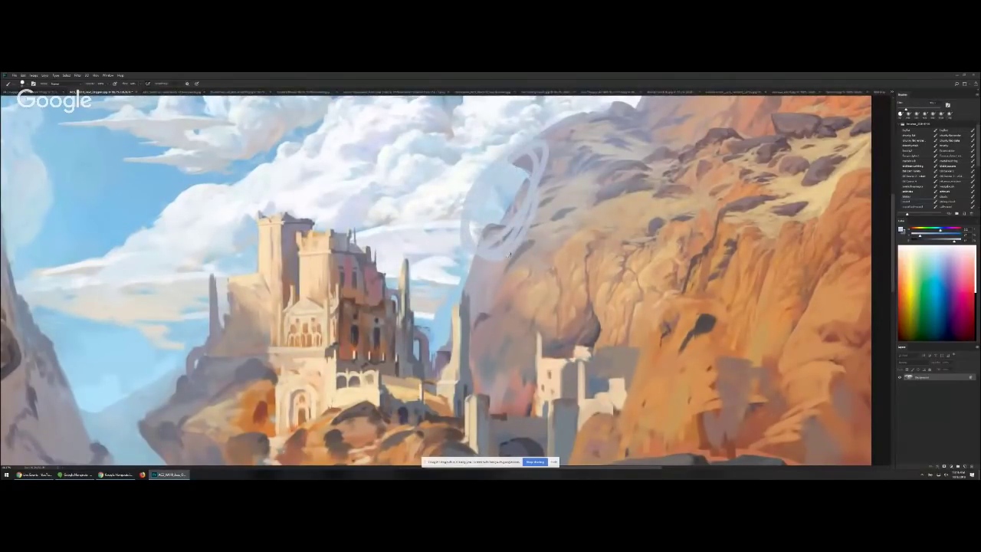
key("ctrl+z")
mouse_move(550, 205)
left_mouse_down()
mouse_move(528, 219)
mouse_move(563, 165)
mouse_move(580, 206)
mouse_move(464, 208)
mouse_move(547, 207)
mouse_move(491, 207)
left_mouse_up()
key("ctrl+z")
key("ctrl+z")
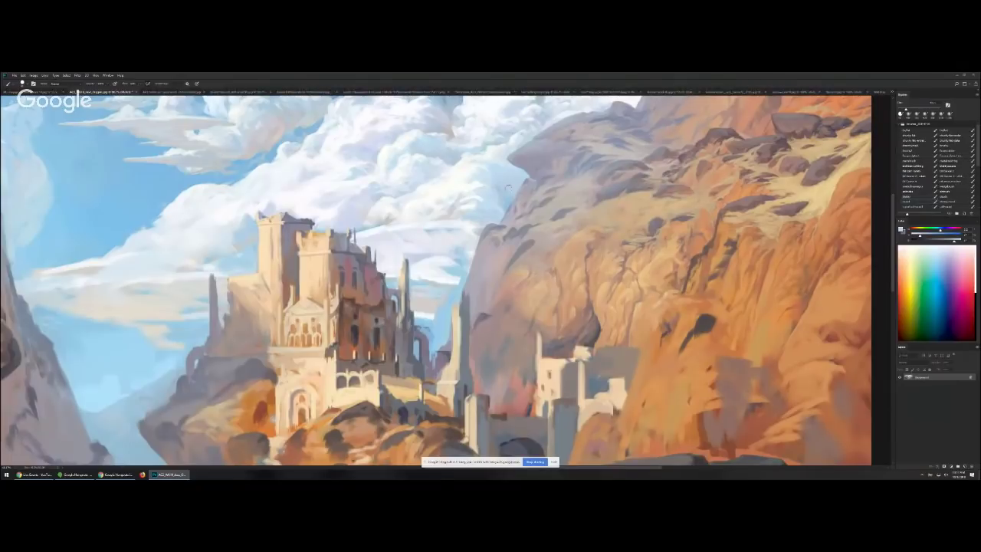
- Try a stroke over the sky between the castle and the right cliff and undo it
mouse_move(559, 167)
left_mouse_down()
mouse_move(590, 216)
mouse_move(592, 162)
mouse_move(635, 87)
left_mouse_up()
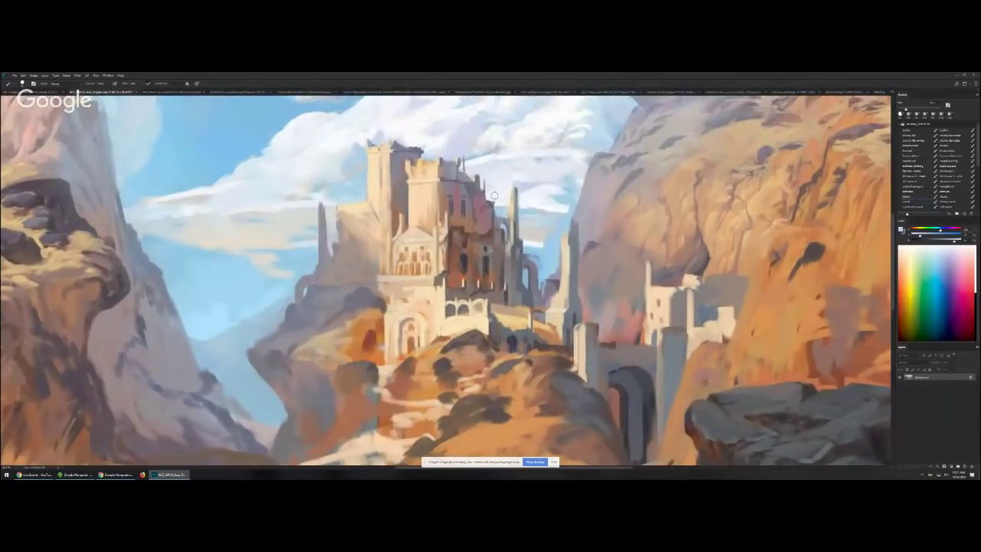
mouse_move(520, 203)
left_mouse_down()
mouse_move(555, 174)
mouse_move(606, 180)
mouse_move(555, 199)
mouse_move(610, 196)
left_mouse_up()
key("ctrl+z")
left_click_drag(710, 253, 619, 221)
left_click(620, 219, "alt")
left_click(619, 214, "alt")
left_click_drag(535, 237, 688, 187)
left_click_drag(642, 215, 686, 170)
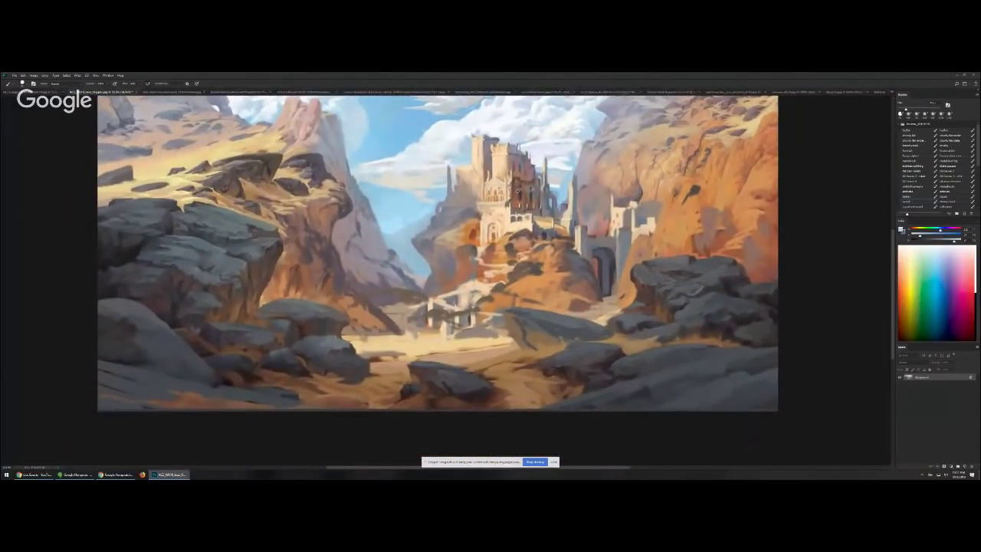
- Paint a thin strip of sand over the dark rocks along the lower right edge of the painting with a sampled sand colour
left_click_drag(498, 233, 574, 191)
mouse_move(783, 229)
left_mouse_down()
mouse_move(868, 235)
mouse_move(669, 222)
mouse_move(623, 190)
left_mouse_up()
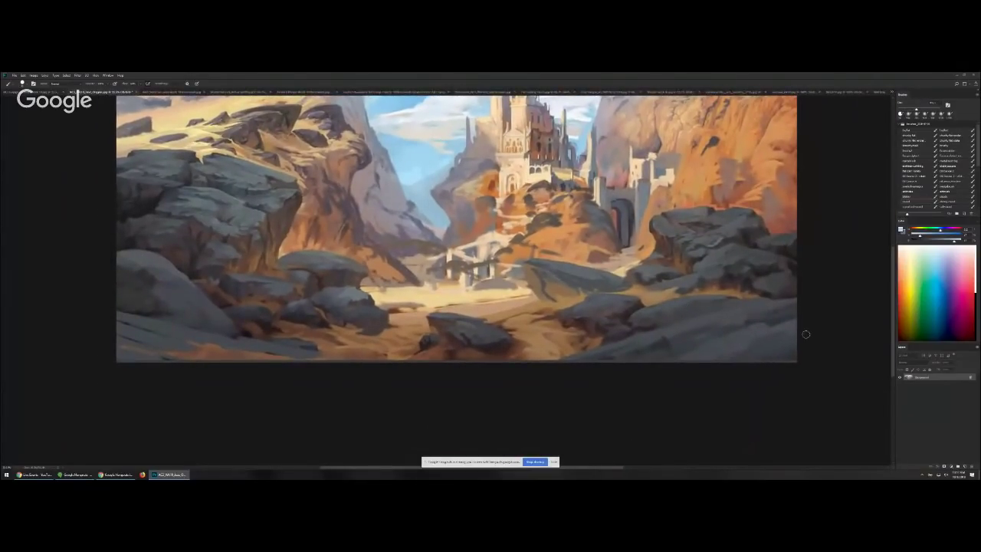
left_click(621, 305, "alt")
left_click_drag(557, 310, 531, 289)
left_click(485, 296, "ctrl")
key("ctrl+plus")
left_click(511, 397, "alt")
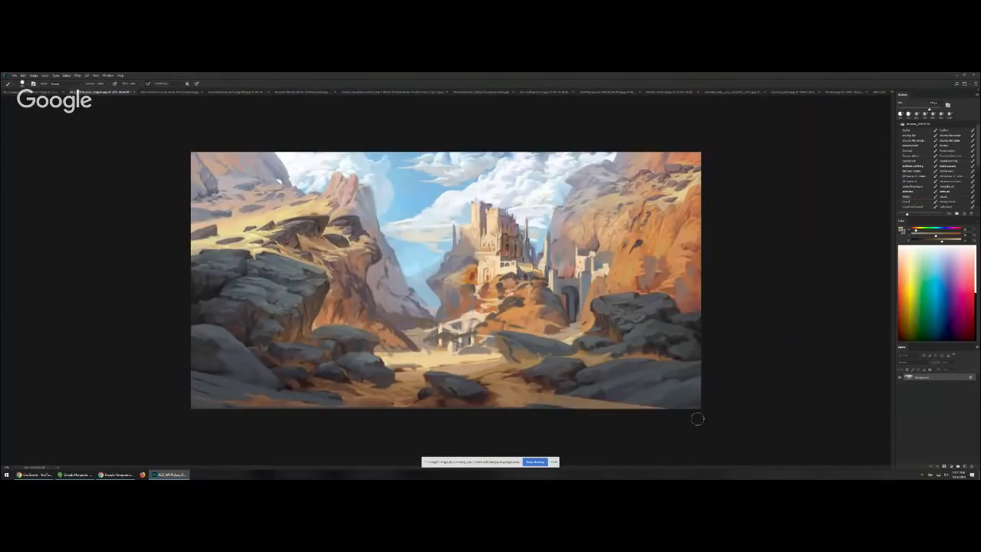
- Widen the sand strip upward over the lower right foreground rock with a smaller brush, undoing the last stroke
key("bracketleft")
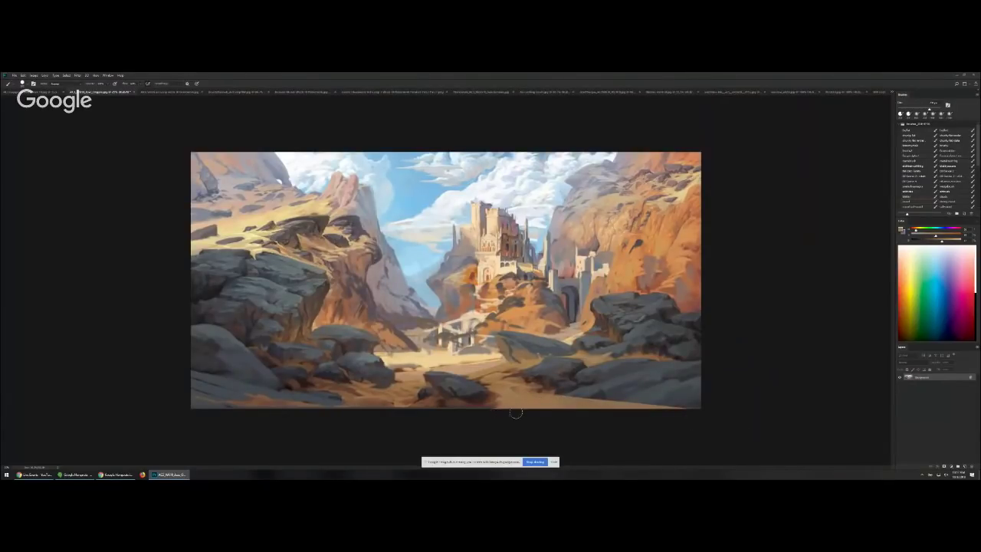
mouse_move(598, 403)
left_mouse_down()
mouse_move(641, 396)
mouse_move(559, 396)
left_mouse_up()
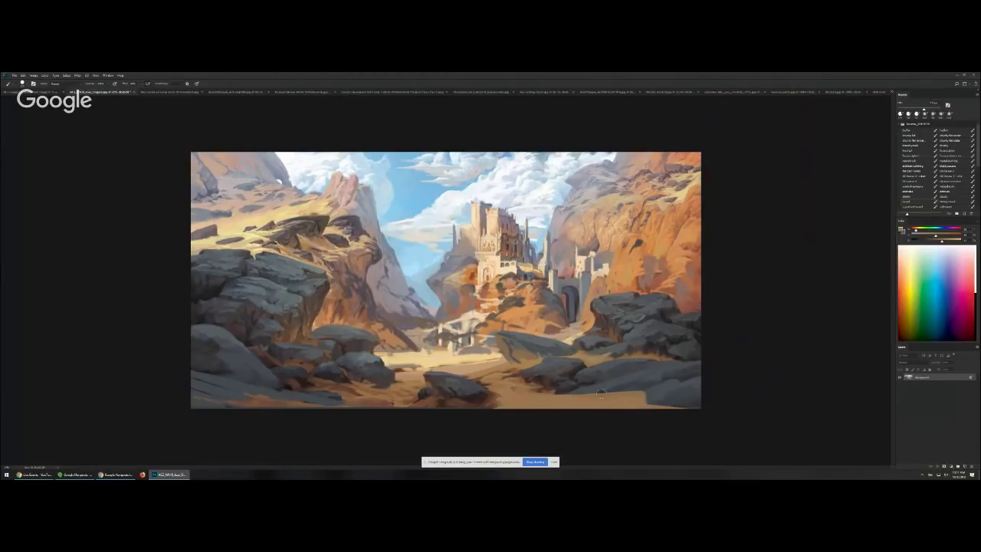
left_click_drag(643, 393, 602, 396)
left_click_drag(662, 372, 592, 391)
key("ctrl+z")
- Try dark guide lines running from the foreground rocks up towards the right cliff and undo them
left_click(676, 385, "alt")
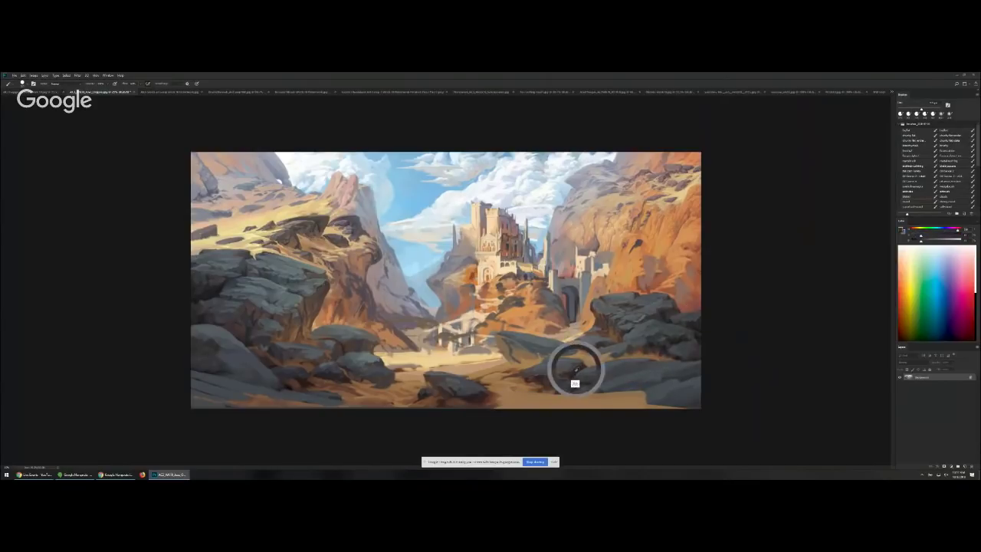
mouse_move(539, 411)
left_mouse_down()
mouse_move(660, 320)
mouse_move(655, 209)
mouse_move(570, 189)
mouse_move(650, 245)
left_mouse_up()
key("ctrl+z")
mouse_move(552, 361)
left_mouse_down()
mouse_move(632, 203)
mouse_move(641, 366)
mouse_move(651, 205)
mouse_move(534, 174)
left_mouse_up()
key("ctrl+z")
- Extend the sand strip to the lower right corner with resampled sand colour and a smaller brush
left_click(602, 404, "alt")
left_click(542, 398, "alt")
left_click_drag(532, 394, 570, 395)
key("bracketleft")
left_click_drag(645, 403, 702, 406)
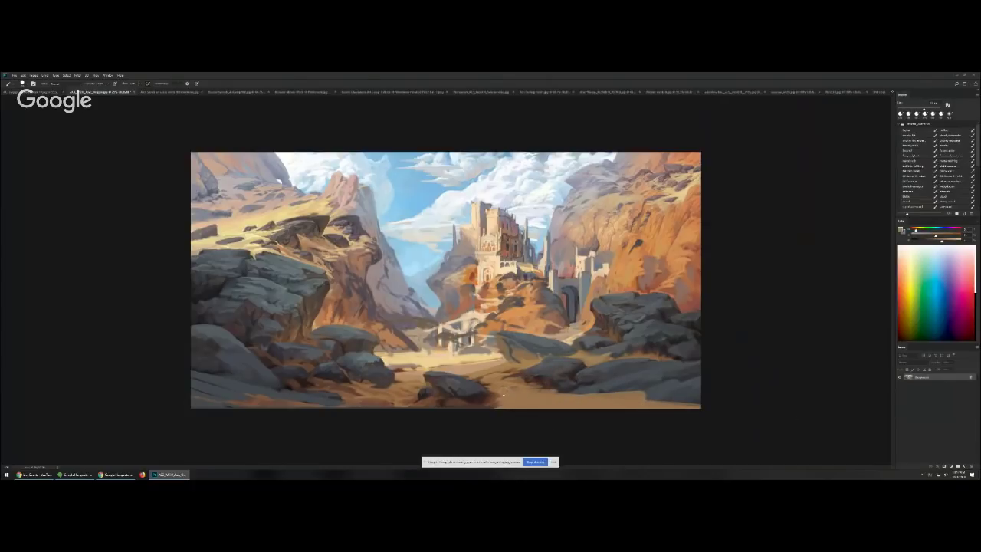
- Circle the rocks on the right cliff's upper slope with a sampled sand colour and undo the mark
left_click(465, 361, "alt")
key("ctrl+plus")
key("ctrl+plus")
key("ctrl+plus")
mouse_move(671, 181)
left_mouse_down()
mouse_move(499, 277)
mouse_move(281, 321)
left_mouse_up()
mouse_move(678, 130)
left_mouse_down()
mouse_move(598, 146)
mouse_move(675, 172)
mouse_move(638, 162)
mouse_move(640, 198)
left_mouse_up()
key("ctrl+alt+z")
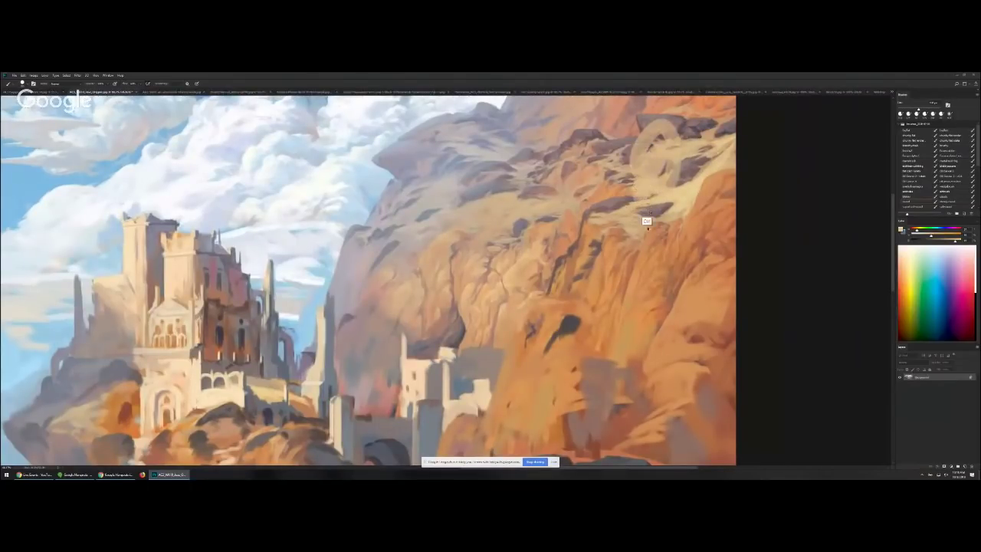
key("ctrl+z")
- Examine the ruins in the valley and compare the dark left foreground rocks with the right cliff
left_click_drag(348, 333, 471, 263)
left_click_drag(268, 406, 605, 220)
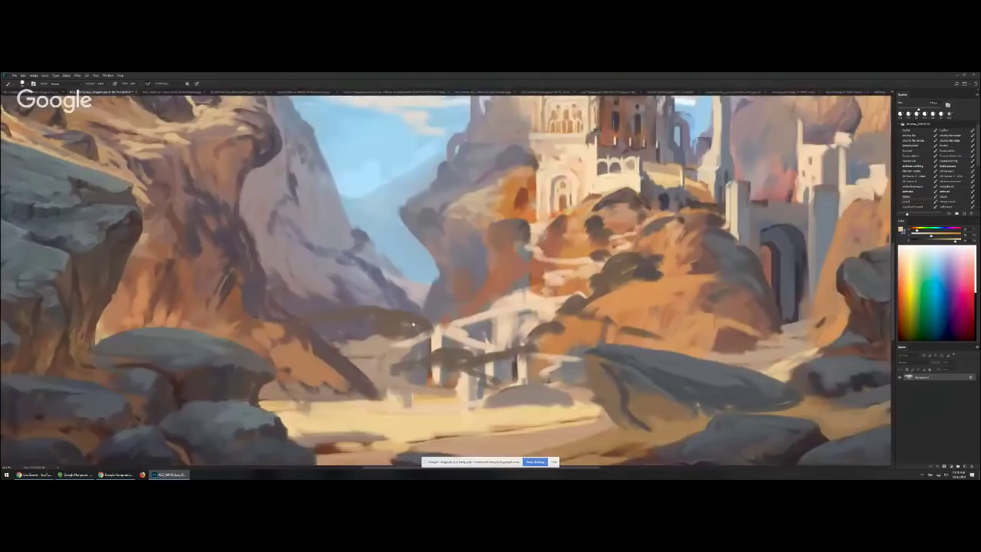
left_click_drag(201, 444, 551, 290)
mouse_move(459, 243)
left_mouse_down()
mouse_move(502, 378)
mouse_move(537, 421)
left_mouse_up()
mouse_move(621, 255)
left_mouse_down()
mouse_move(486, 274)
mouse_move(568, 266)
left_mouse_up()
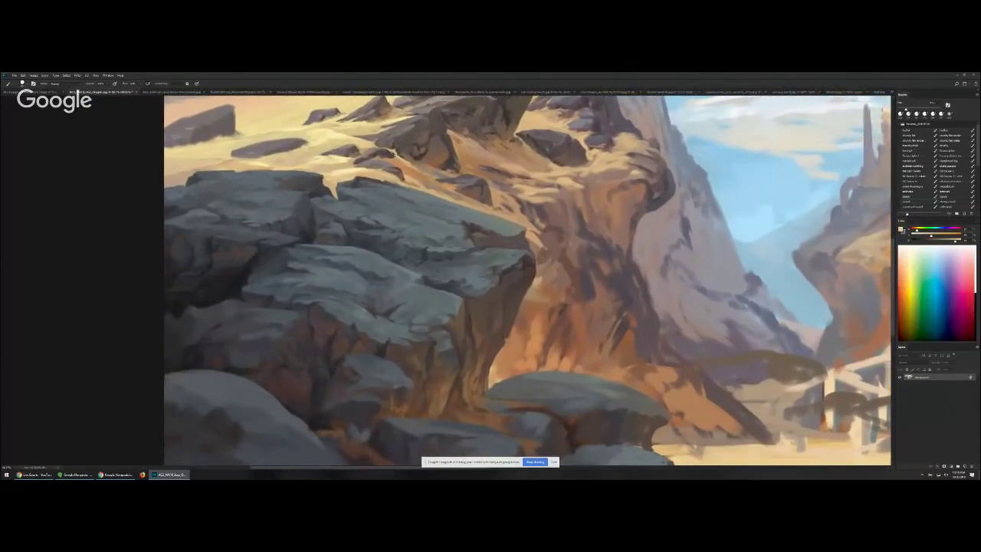
mouse_move(699, 220)
left_mouse_down()
mouse_move(521, 290)
mouse_move(125, 335)
left_mouse_up()
left_click_drag(874, 125, 721, 192)
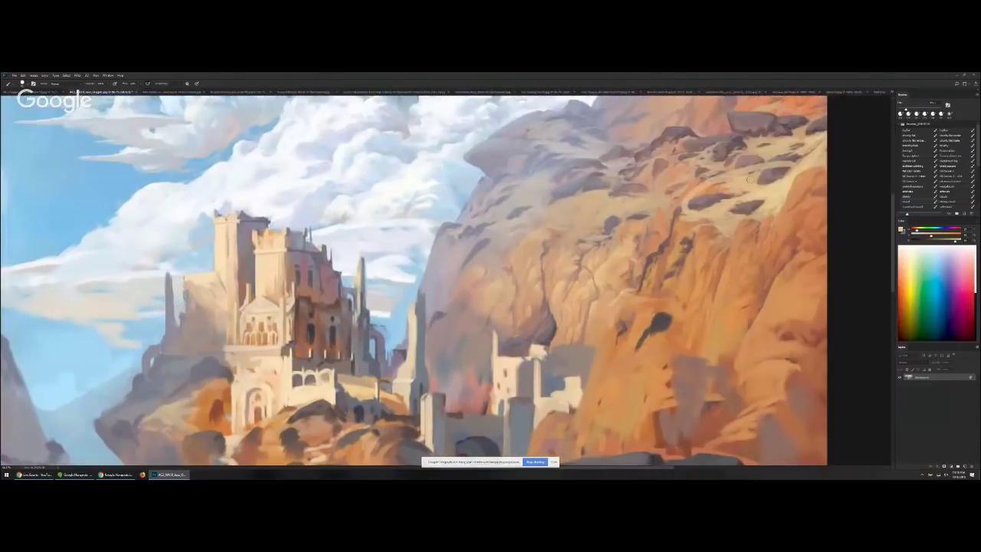
- Circle the flat top of the dark left rock formation in light yellow and undo the mark
left_click(642, 273, "alt")
left_click(637, 276, "alt")
mouse_move(588, 304)
left_mouse_down()
mouse_move(393, 320)
mouse_move(561, 249)
mouse_move(574, 227)
left_mouse_up()
left_click_drag(171, 280, 155, 285)
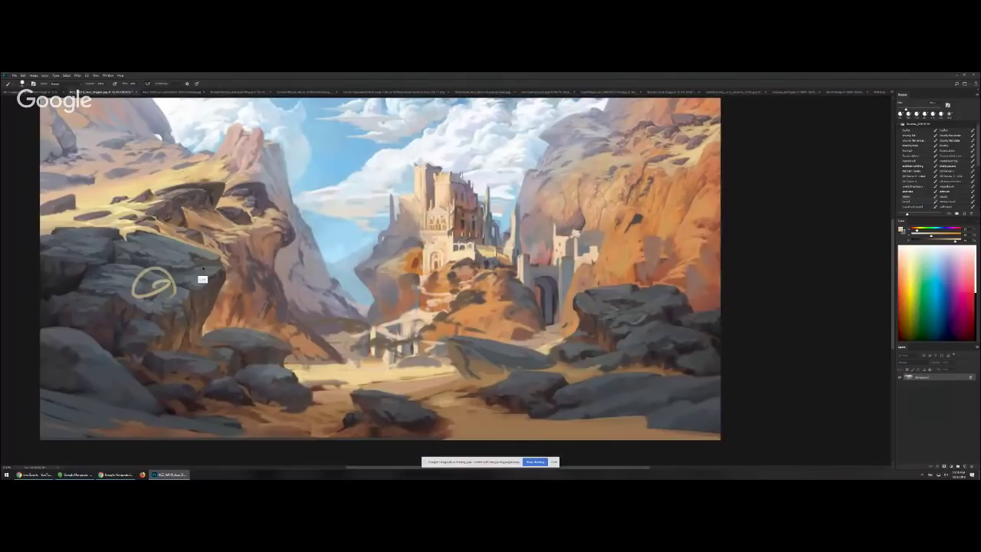
left_click_drag(196, 278, 167, 277)
key("ctrl+z")
- Circle the right cliff's upper rocks with a dark colour sampled from the left rock formation and undo the mark
scroll(167, 280, "up", 1)
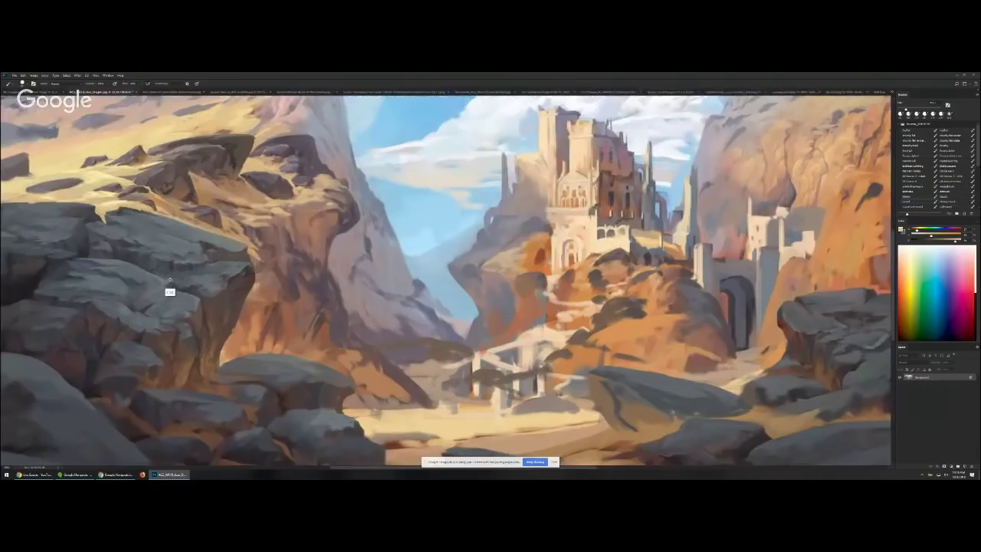
scroll(169, 291, "up", 1)
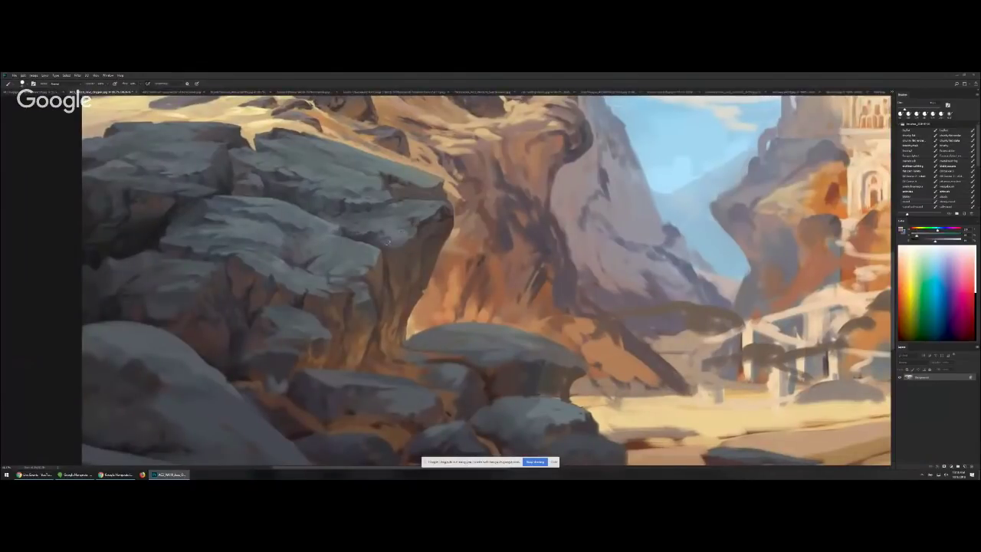
left_click(366, 242, "alt")
scroll(409, 276, "down", 2)
scroll(420, 266, "down", 2)
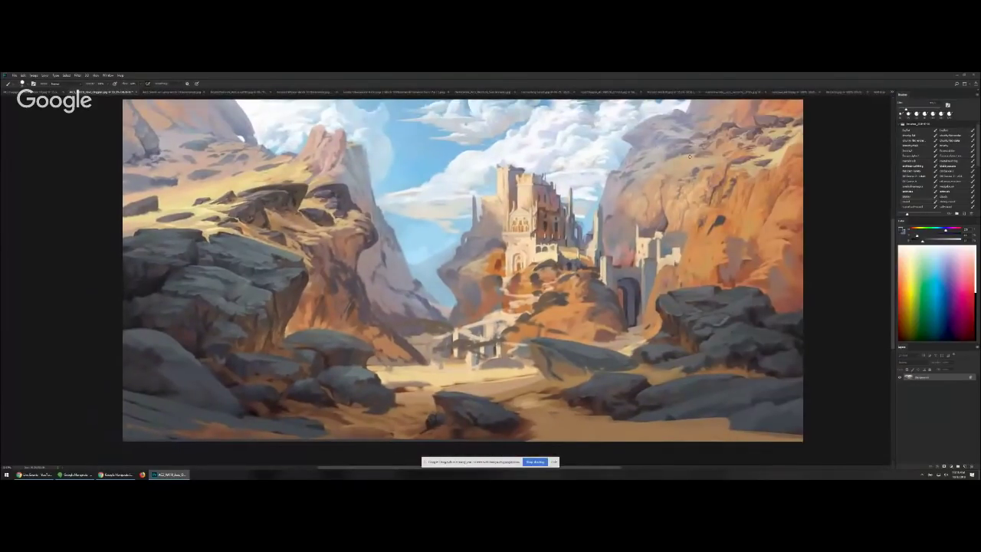
mouse_move(758, 141)
left_mouse_down()
mouse_move(769, 137)
mouse_move(755, 158)
left_mouse_up()
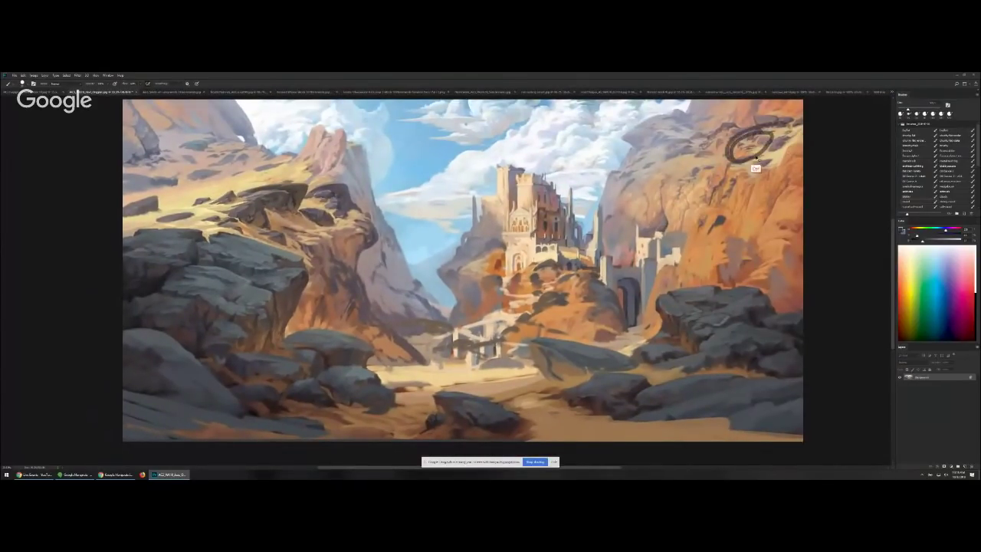
key("ctrl+z")
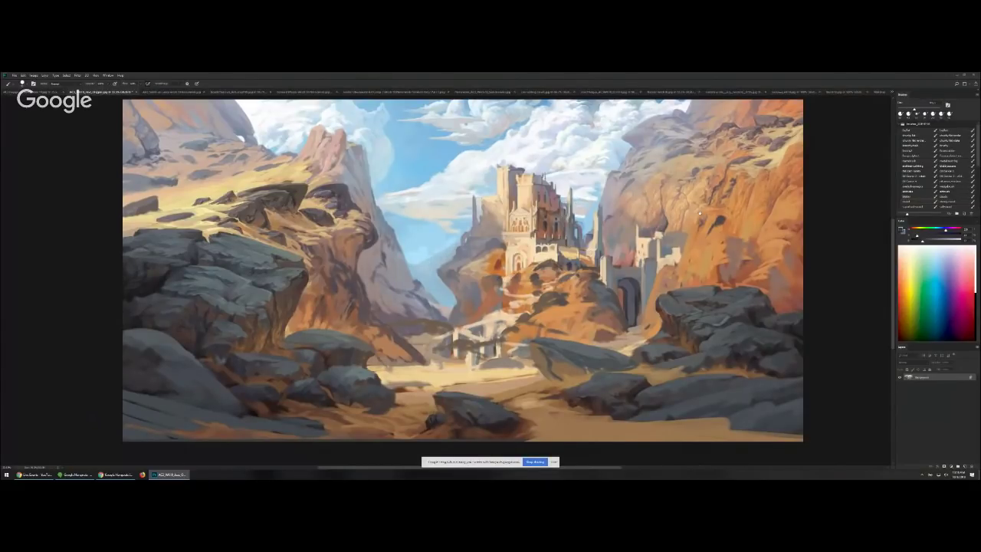
- Try strokes in different brush sizes and colours on the right cliff face above the small ruin and undo them
mouse_move(699, 213)
left_mouse_down()
mouse_move(633, 244)
mouse_move(703, 175)
left_mouse_up()
key("ctrl+plus")
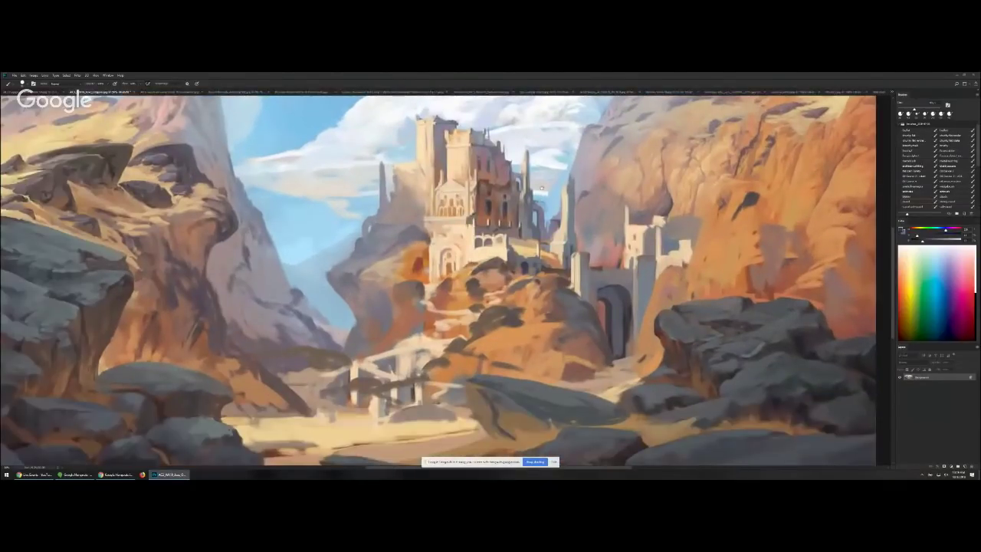
left_click_drag(648, 197, 469, 232)
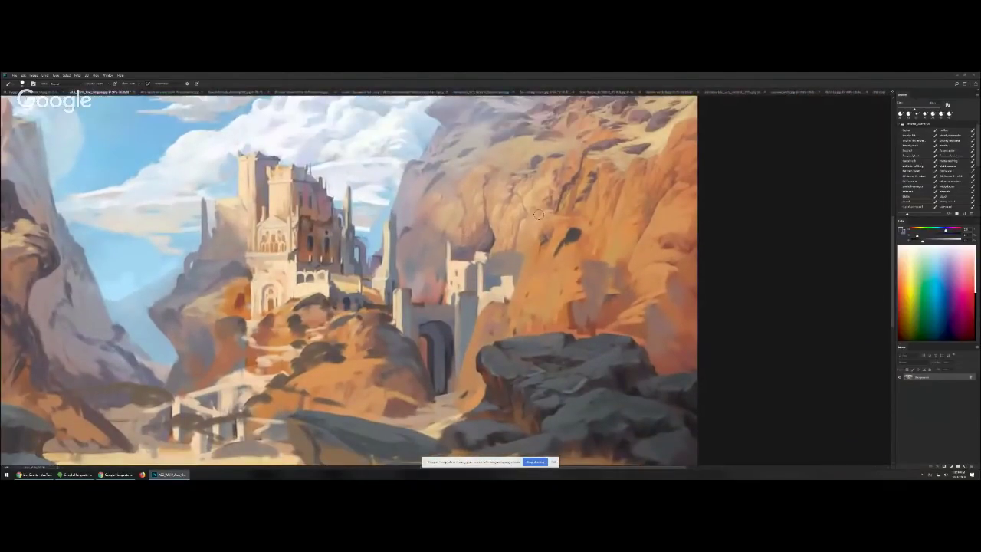
left_click_drag(540, 215, 538, 250)
key("bracketleft")
key("bracketleft")
mouse_move(530, 204)
left_mouse_down()
mouse_move(535, 219)
mouse_move(512, 265)
left_mouse_up()
key("ctrl+z")
key("bracketleft")
left_click_drag(515, 221, 520, 260)
key("ctrl+z")
key("bracketright")
left_click(526, 213, "alt")
left_click_drag(459, 238, 474, 227)
key("ctrl+z")
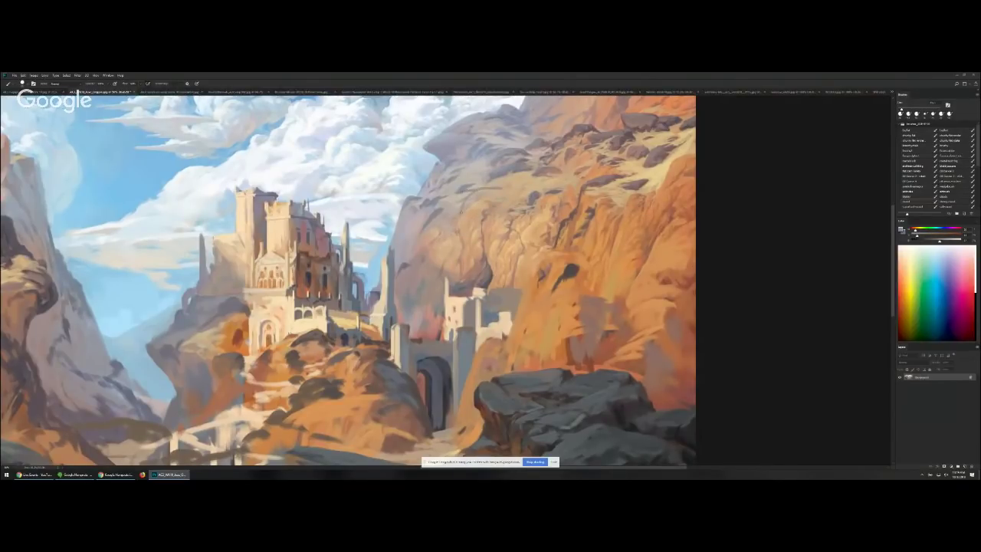
- Sketch dark vertical and converging lines on the right cliff face above the small ruin to mark its rock planes
left_click(470, 229, "alt")
left_click(570, 265, "alt")
left_click_drag(461, 195, 462, 250)
mouse_move(461, 197)
left_mouse_down()
mouse_move(492, 192)
mouse_move(481, 201)
mouse_move(483, 220)
mouse_move(498, 219)
mouse_move(461, 270)
left_mouse_up()
left_click_drag(498, 205, 488, 261)
mouse_move(498, 206)
left_mouse_down()
mouse_move(527, 210)
mouse_move(513, 218)
mouse_move(493, 264)
left_mouse_up()
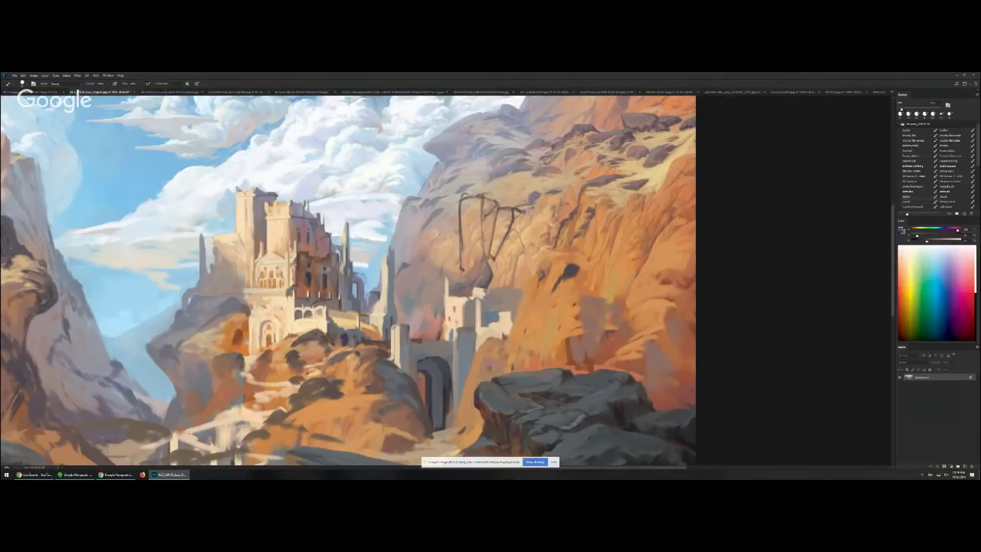
left_click_drag(480, 221, 488, 258)
mouse_move(487, 216)
left_mouse_down()
mouse_move(520, 218)
mouse_move(498, 268)
left_mouse_up()
- Examine how the sketched cliff lines read in the whole desert castle composition, fitting the painting to the window
scroll(542, 255, "down", 1)
left_click(542, 244, "alt")
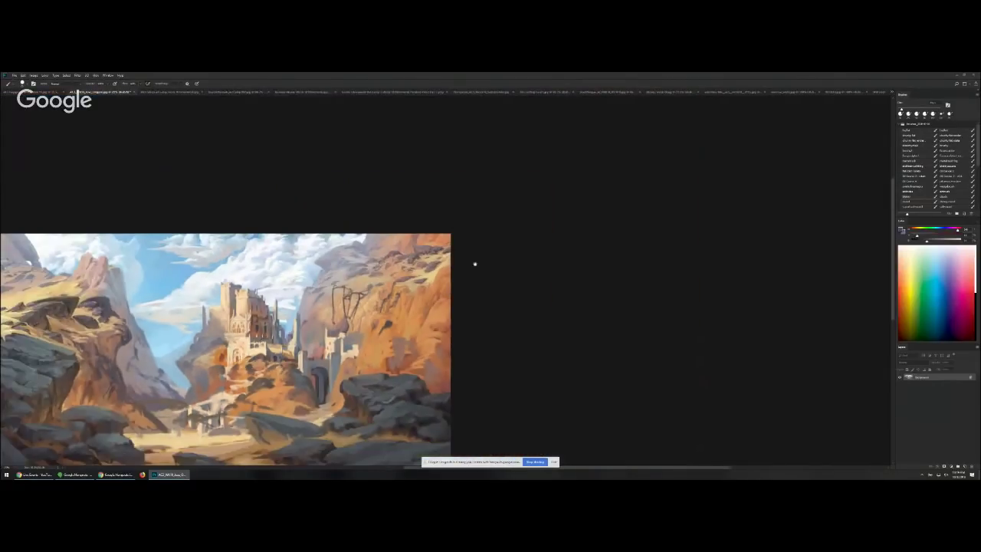
left_click_drag(475, 264, 602, 191)
mouse_move(461, 216)
left_mouse_down()
mouse_move(453, 236)
mouse_move(484, 244)
left_mouse_up()
key("ctrl+alt+z")
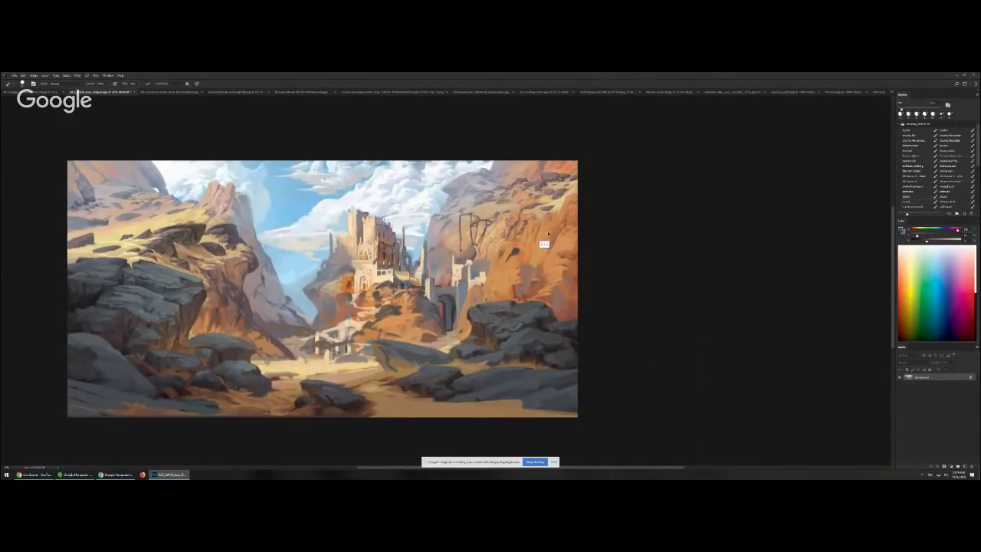
mouse_move(546, 238)
left_mouse_down()
mouse_move(569, 239)
mouse_move(551, 230)
left_mouse_up()
key("ctrl+alt+z")
left_click_drag(485, 253, 488, 253)
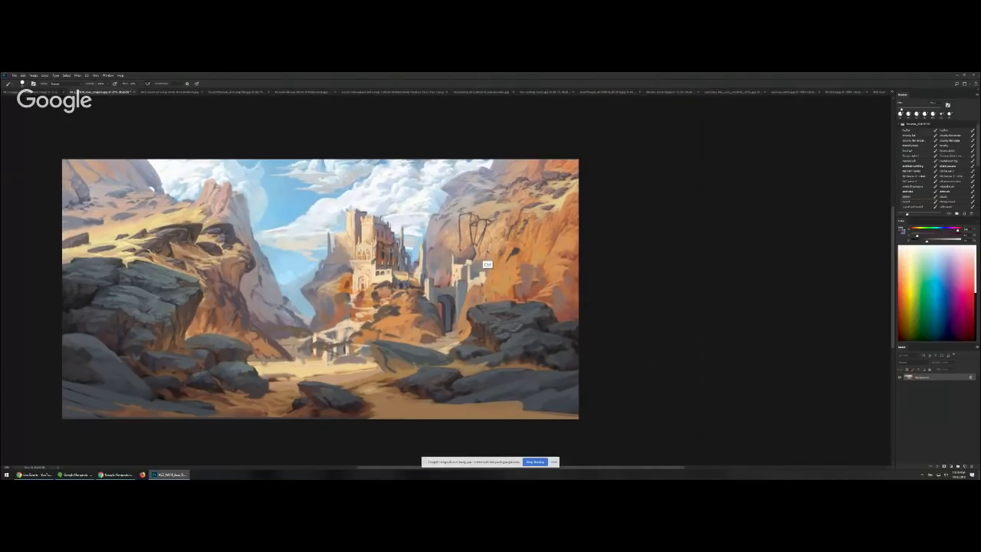
key("ctrl+0")
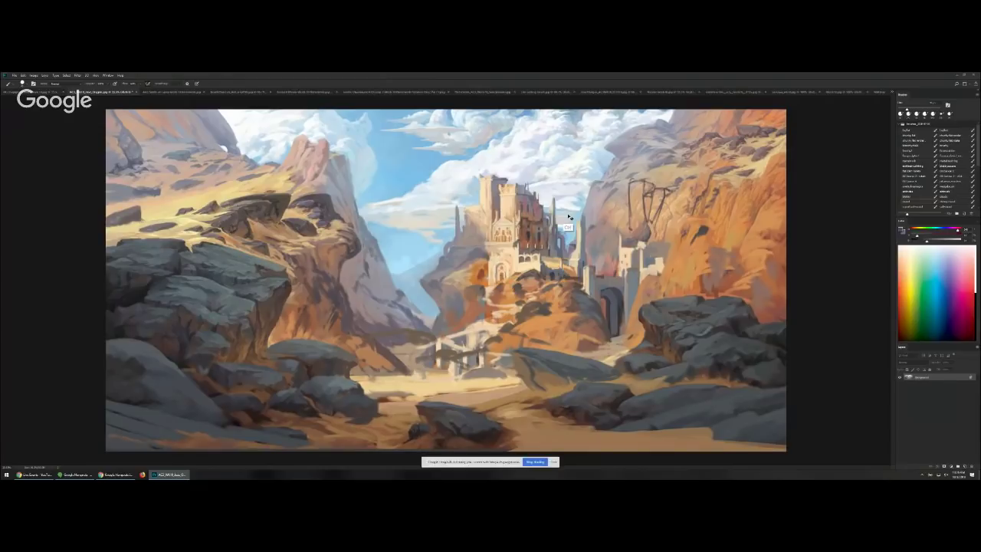
- Switch to the stormy canyon painting with the sunlit spire and inspect its dust cloud
key("ctrl+Tab")
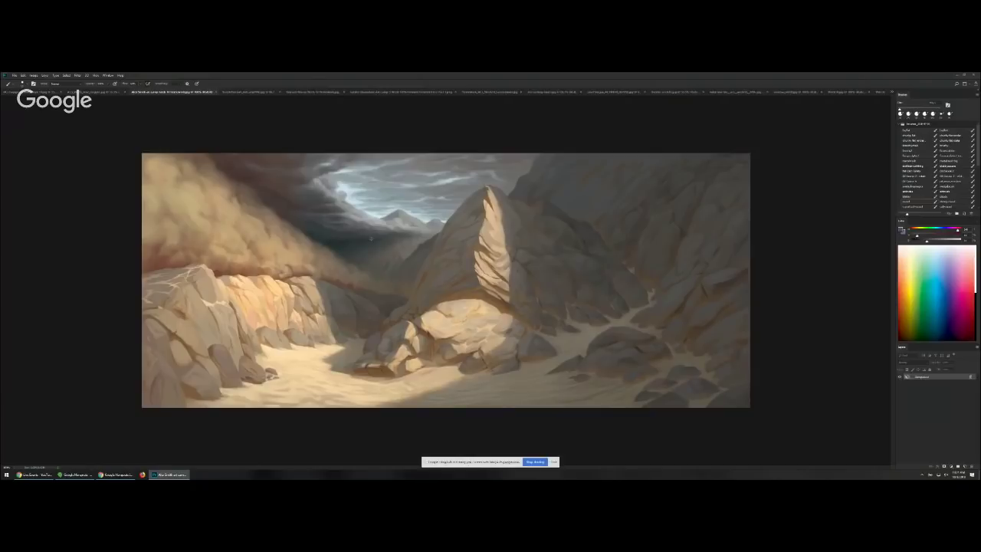
key("ctrl+plus")
key("ctrl+plus")
left_click_drag(304, 233, 435, 237)
- Try a dark curved mark over the dust cloud above the sunlit cliffs
left_click_drag(326, 274, 353, 270)
key("ctrl+z")
left_click_drag(233, 218, 263, 260)
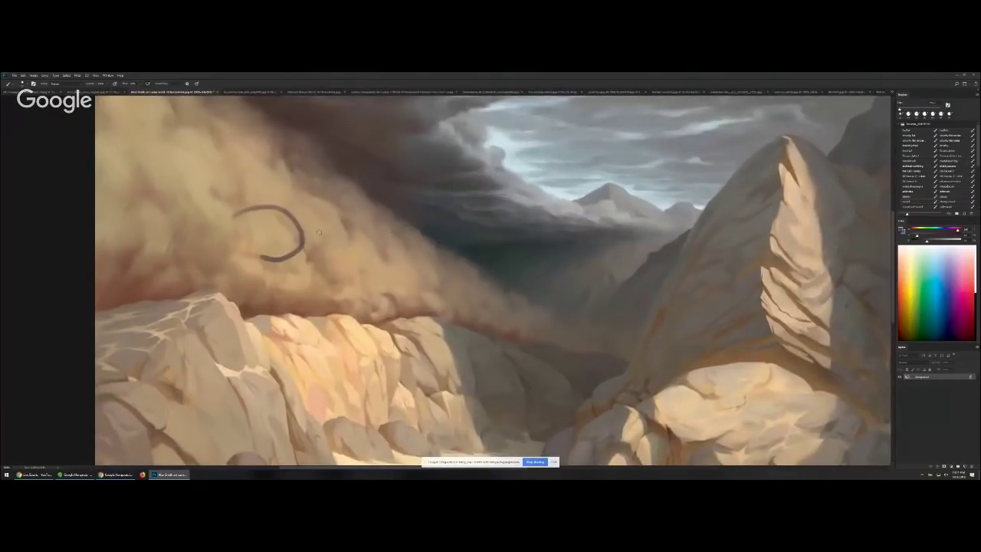
mouse_move(290, 208)
left_mouse_down()
mouse_move(323, 198)
mouse_move(345, 241)
mouse_move(376, 243)
mouse_move(446, 279)
mouse_move(442, 287)
mouse_move(460, 279)
mouse_move(484, 301)
left_mouse_up()
- Examine the shadowed mountain slopes and foreground boulders beyond the sunlit spire
mouse_move(677, 283)
left_mouse_down()
mouse_move(423, 237)
mouse_move(258, 272)
left_mouse_up()
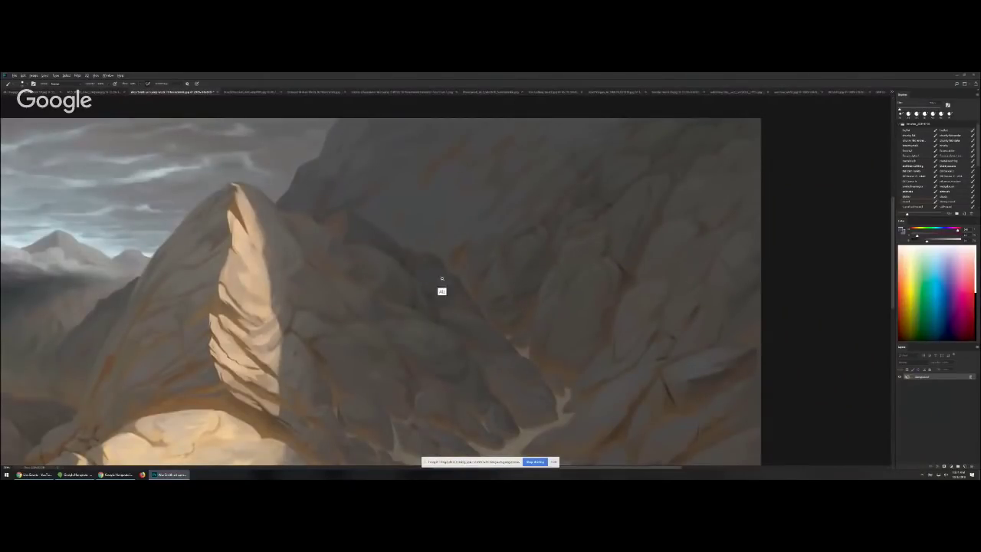
left_click_drag(443, 281, 427, 291)
scroll(426, 306, "up", 4)
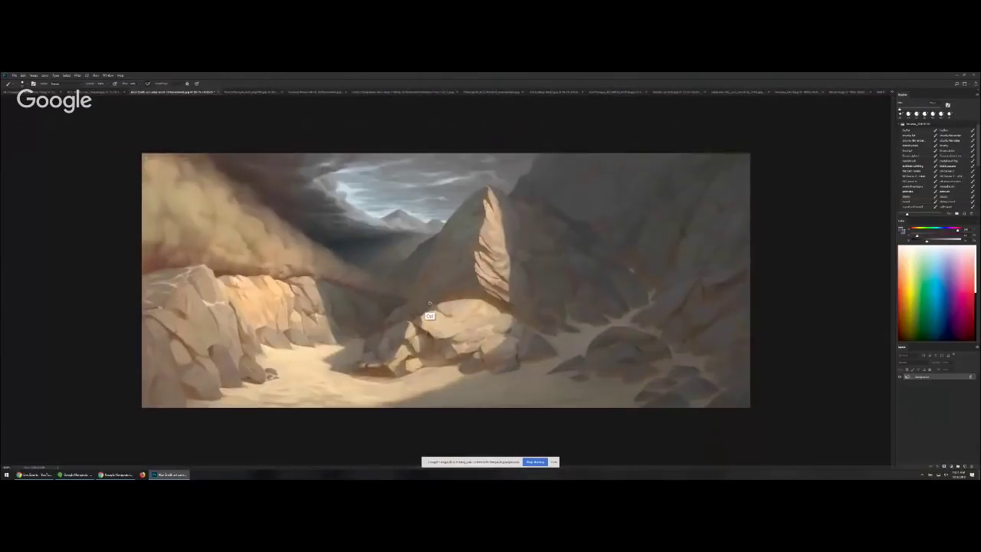
left_click_drag(423, 290, 193, 306)
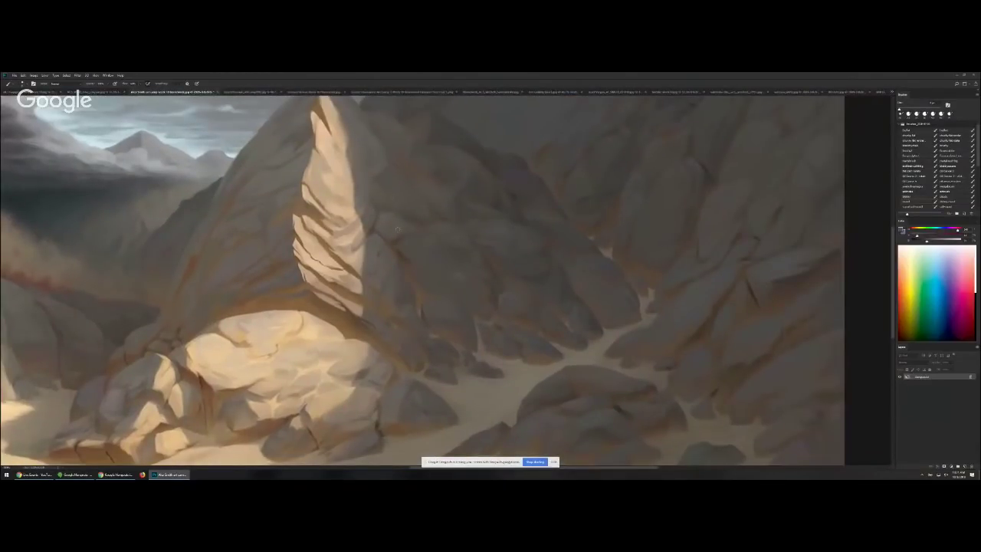
left_click_drag(633, 155, 594, 216)
key("]")
key("]")
key("]")
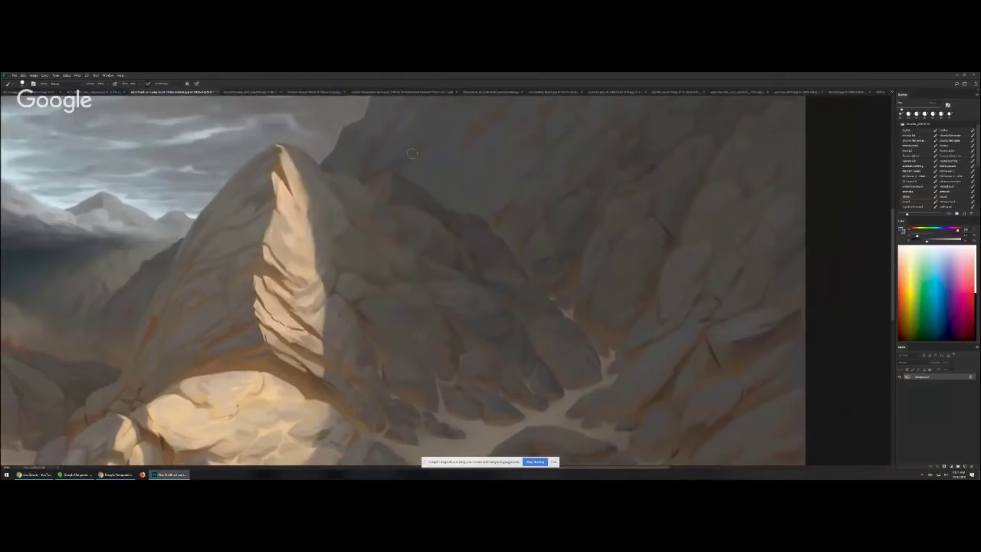
scroll(453, 169, "up", 2)
scroll(452, 169, "right", 1)
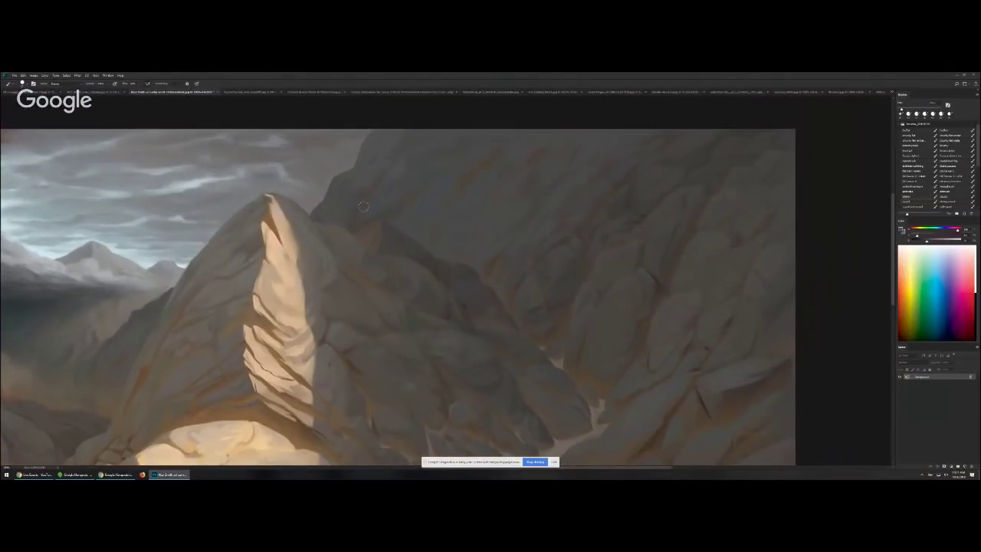
mouse_move(607, 252)
left_mouse_down()
mouse_move(506, 207)
mouse_move(519, 129)
left_mouse_up()
left_click_drag(486, 351, 501, 215)
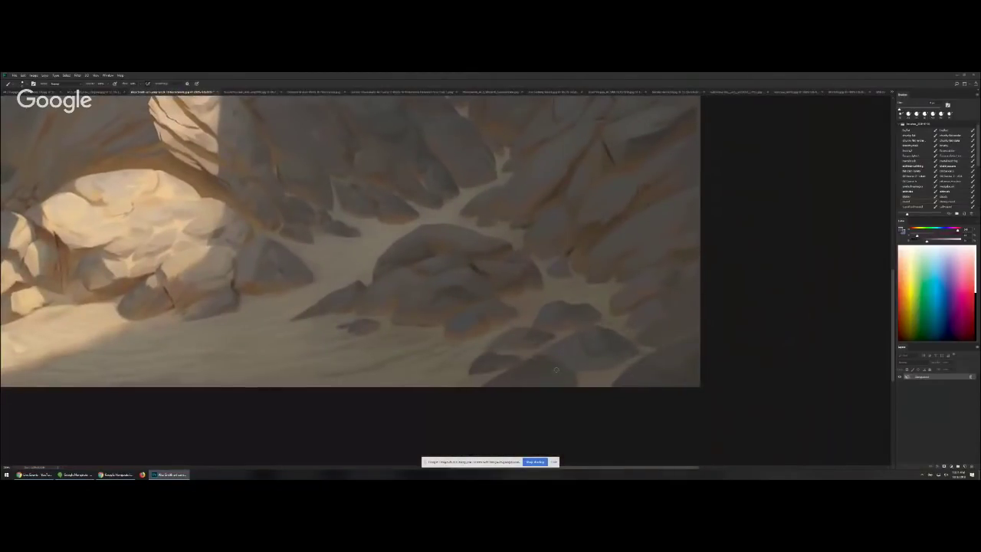
- Examine the sunlit spire, distant mountains and dust cloud within the whole canyon composition
left_click(530, 312, "alt")
left_click_drag(472, 339, 608, 364)
left_click_drag(478, 294, 643, 365)
mouse_move(485, 245)
left_mouse_down()
mouse_move(503, 268)
mouse_move(558, 275)
left_mouse_up()
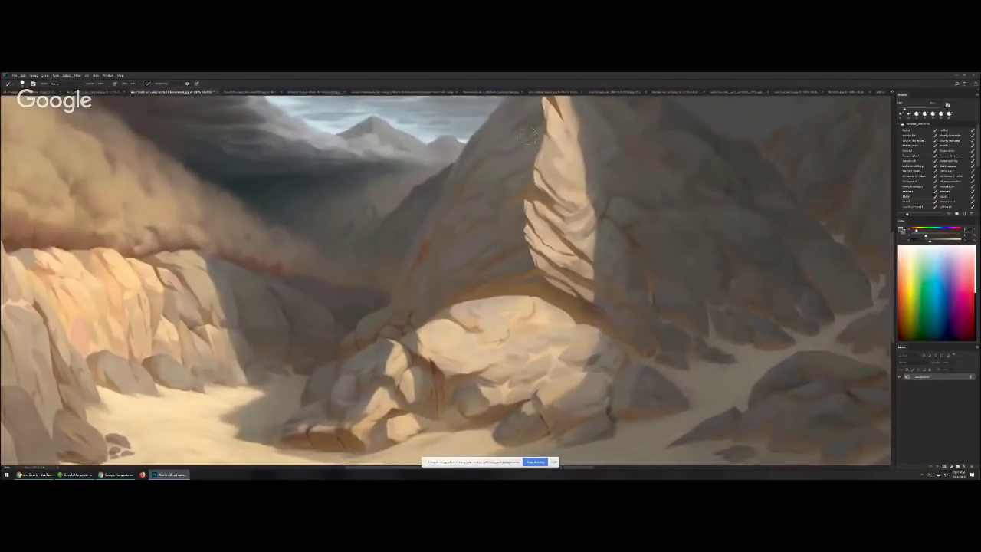
scroll(637, 209, "down", 3)
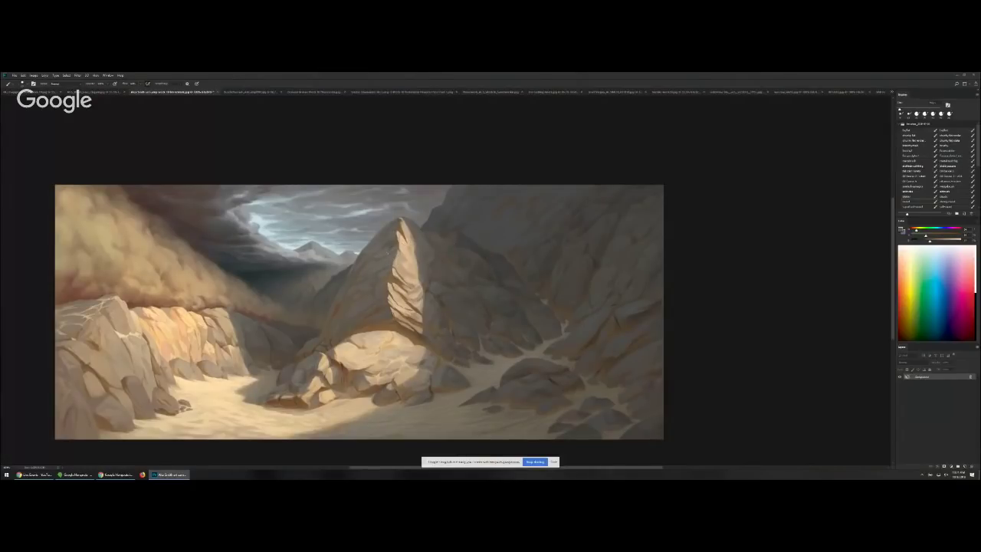
- Blend sampled shadow tones into the mountain slopes on both sides of the sunlit spire with an enlarged brush
key("bracketright")
key("bracketright")
key("bracketright")
left_click_drag(346, 290, 347, 285)
left_click(362, 304, "alt")
left_click(580, 243, "alt")
key("bracketright")
key("bracketright")
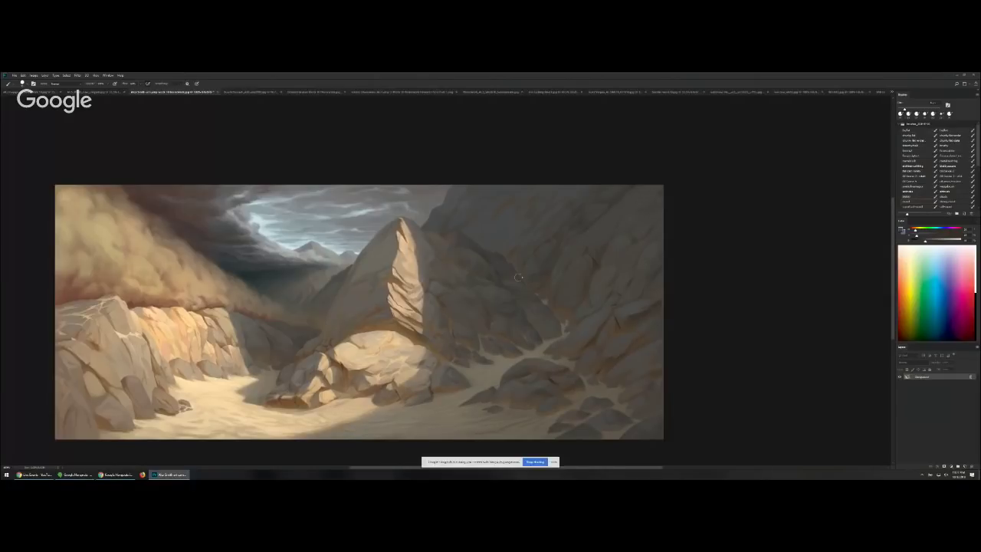
- Simplify the shaded rock face directly beside the spire using sampled grey-brown tones and a larger brush
key("bracketright")
left_click(459, 304, "alt")
left_click(442, 312, "alt")
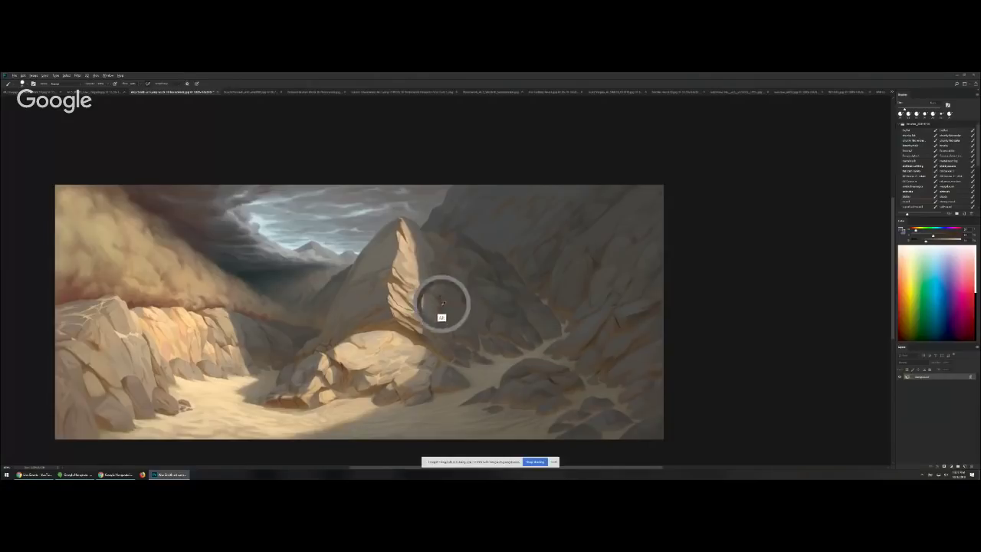
left_click(451, 314, "alt")
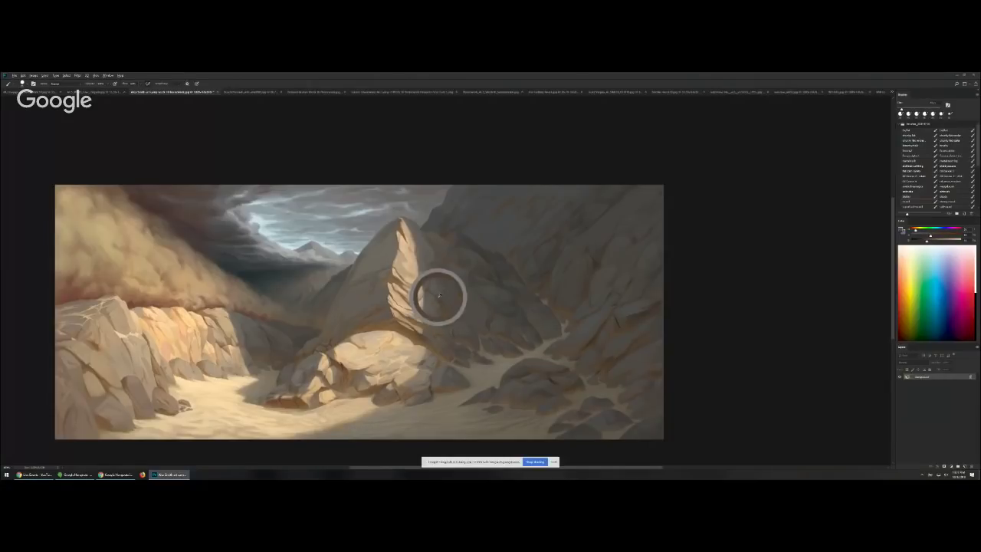
key("bracketright")
key("bracketright")
key("bracketright")
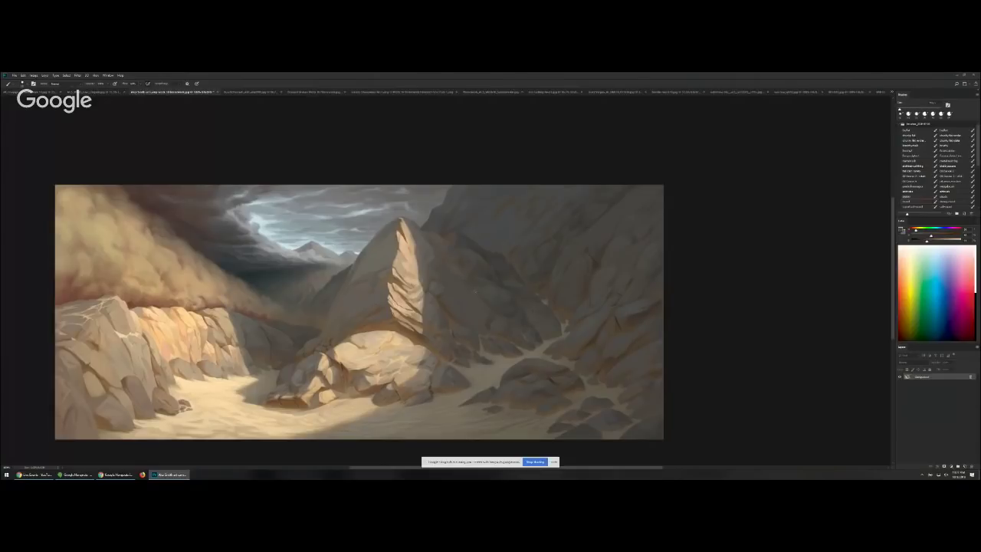
- Soften the shadowed ridge and far slope right of the spire with sampled dark greys, varying the brush size
left_click(515, 292, "alt")
key("bracketleft")
key("bracketleft")
left_click(516, 282, "alt")
key("bracketleft")
key("bracketleft")
key("bracketleft")
key("bracketleft")
key("bracketleft")
key("bracketright")
key("bracketright")
key("bracketright")
left_click(543, 224, "alt")
left_click(540, 222, "alt")
- Add small stones at the base of the shadowed rocks beside the sandy path, using a sampled rock colour
left_click(495, 258, "ctrl")
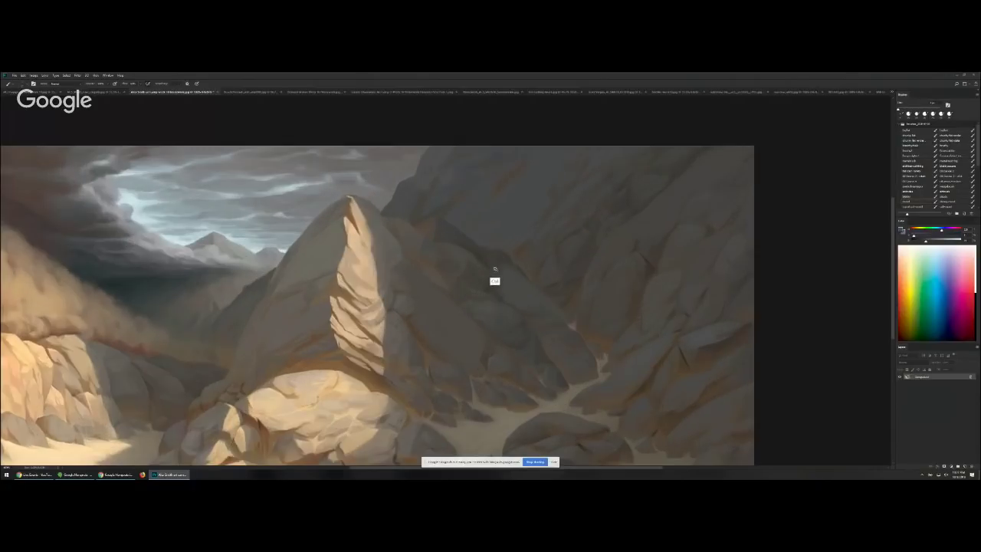
left_click(493, 272, "ctrl")
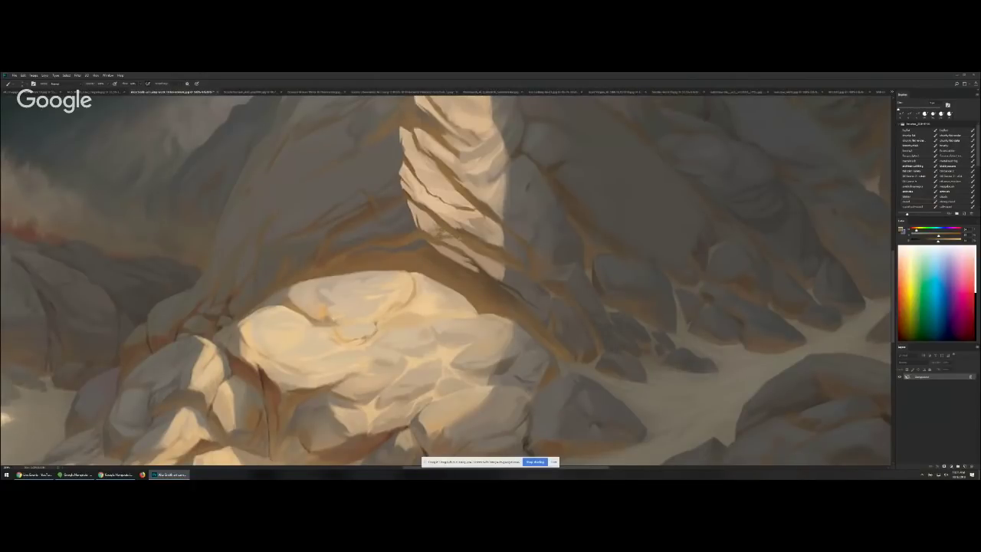
left_click_drag(553, 279, 540, 215)
left_click(619, 295, "alt")
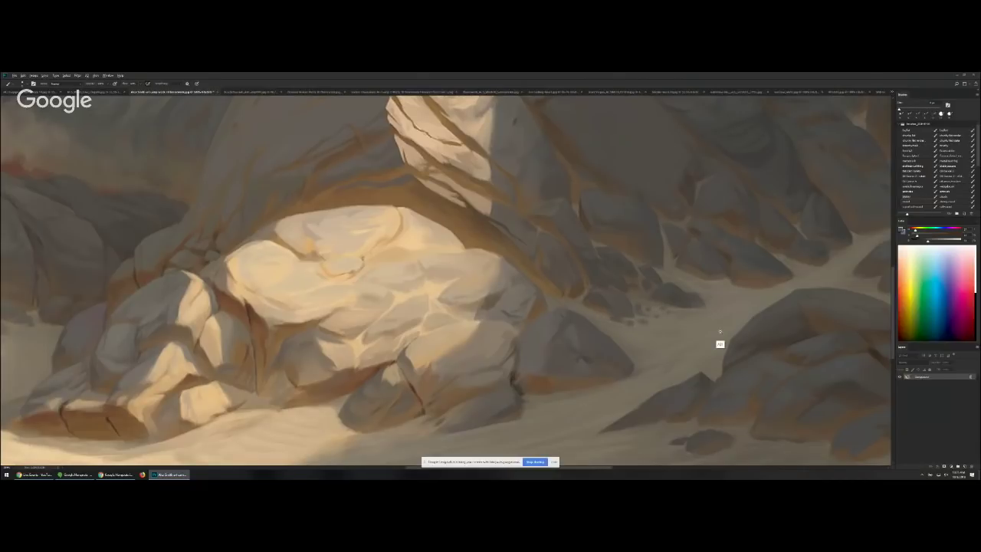
- Mass the upper dust cloud into a broader, simpler yellow form with a large brush and a sampled dust colour
scroll(720, 331, "down", 1)
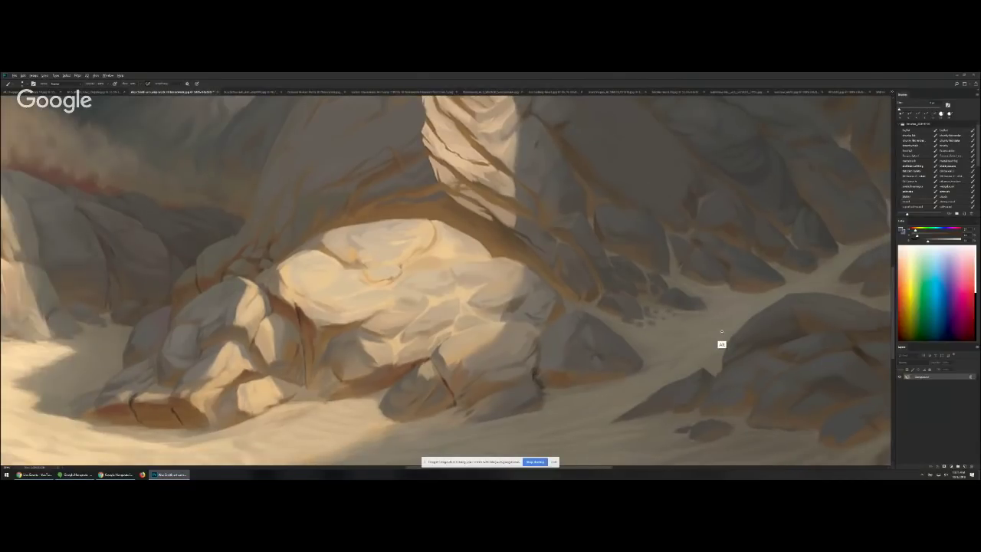
scroll(721, 331, "down", 3)
scroll(613, 299, "up", 2)
left_click_drag(361, 268, 580, 269)
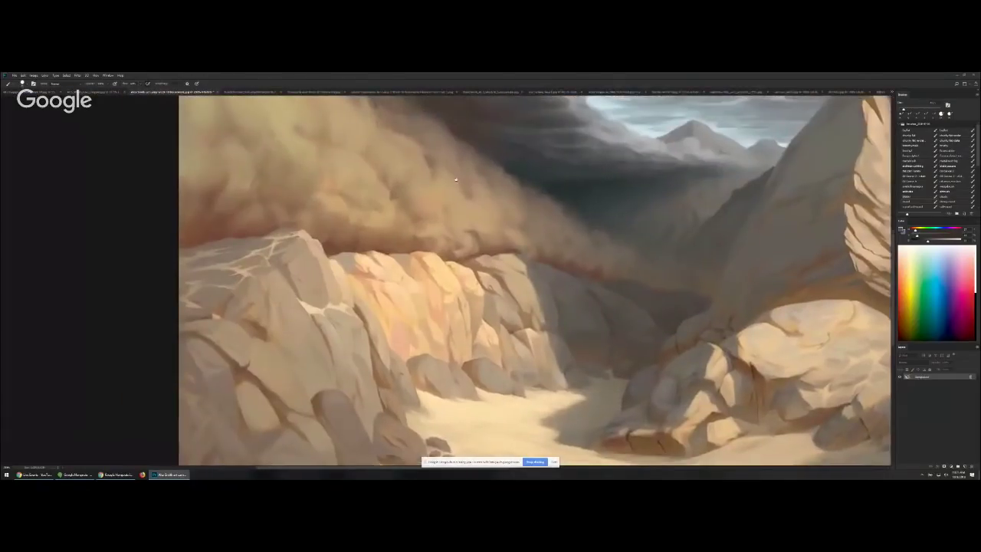
left_click_drag(456, 179, 470, 241)
left_click_drag(396, 226, 458, 247)
key("ctrl+z")
left_click(313, 200, "alt")
key("]")
key("]")
key("]")
mouse_move(333, 201)
left_mouse_down()
mouse_move(340, 247)
mouse_move(318, 200)
left_mouse_up()
key("bracketright")
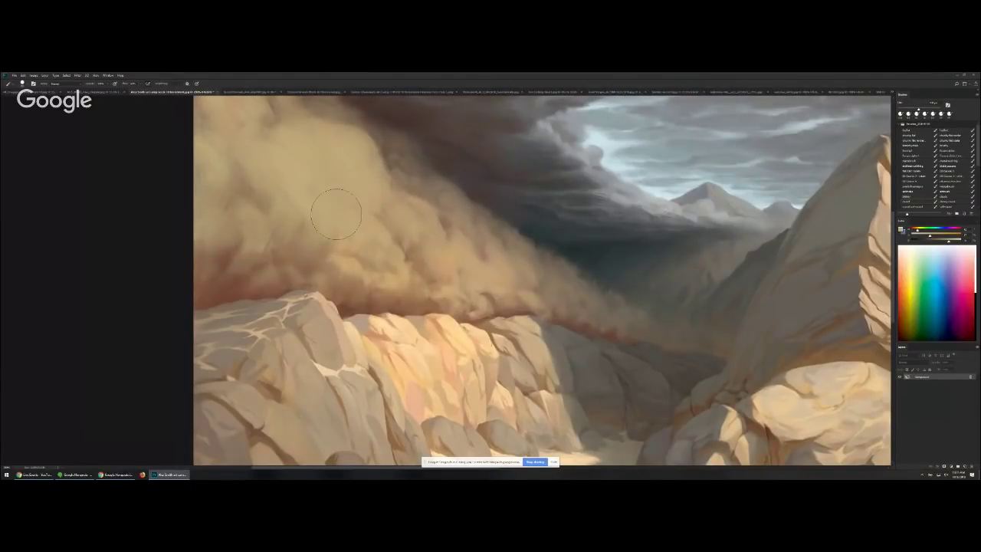
mouse_move(354, 157)
left_mouse_down()
mouse_move(234, 244)
mouse_move(294, 199)
left_mouse_up()
key("ctrl+z")
- Darken and calm the grey cloud streaks in the upper sky beside the spire with a smaller brush
key("bracketleft")
key("bracketleft")
key("bracketleft")
key("bracketleft")
key("bracketleft")
left_click(485, 262, "alt")
left_click_drag(562, 227, 422, 274)
left_click(699, 204, "alt")
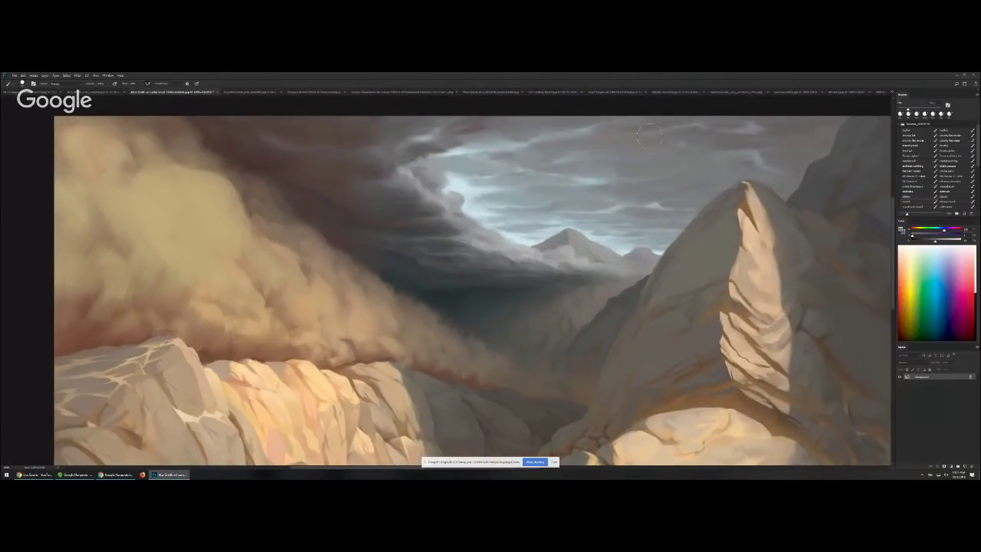
left_click_drag(581, 156, 633, 176)
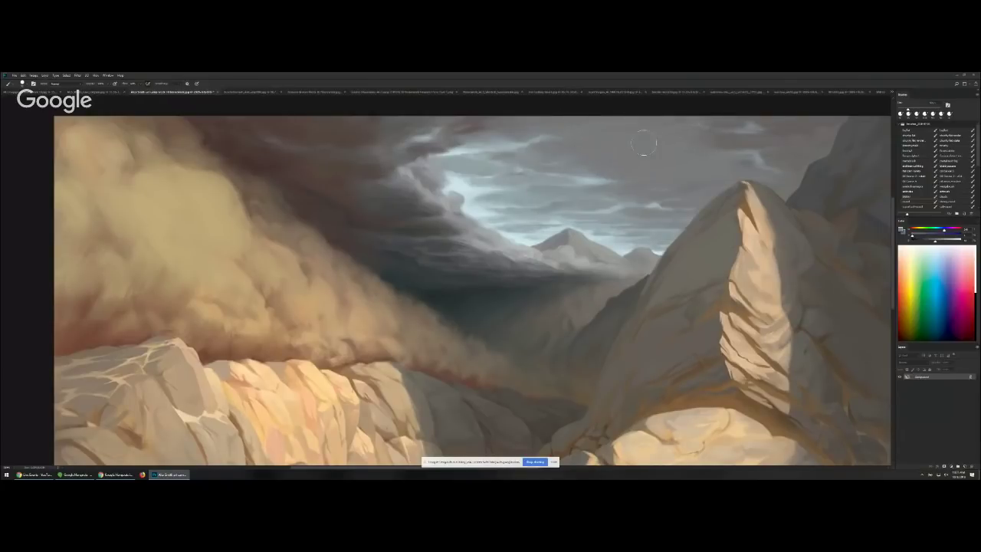
- Paint bright blue-white cloud streaks in the sky opening above the distant mountain, reducing the brush size
left_click(473, 186, "alt")
left_click(460, 188, "alt")
key("bracketleft")
key("bracketleft")
key("bracketleft")
mouse_move(509, 192)
left_mouse_down()
mouse_move(572, 198)
mouse_move(488, 191)
mouse_move(554, 193)
mouse_move(499, 182)
mouse_move(455, 187)
left_mouse_up()
mouse_move(559, 194)
left_mouse_down()
mouse_move(571, 197)
mouse_move(484, 187)
left_mouse_up()
left_click(560, 192, "alt")
key("bracketleft")
key("bracketleft")
mouse_move(560, 189)
left_mouse_down()
mouse_move(592, 192)
mouse_move(543, 191)
left_mouse_up()
- Bring the whole canyon painting into view and flip the canvas horizontally to check the composition
key("ctrl+minus")
key("ctrl+minus")
key("ctrl+minus")
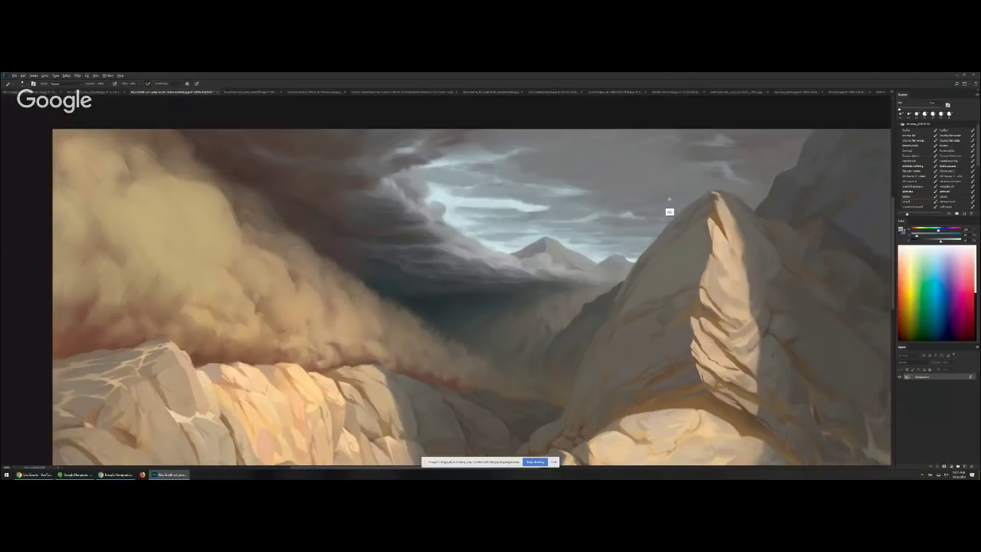
key("ctrl+plus")
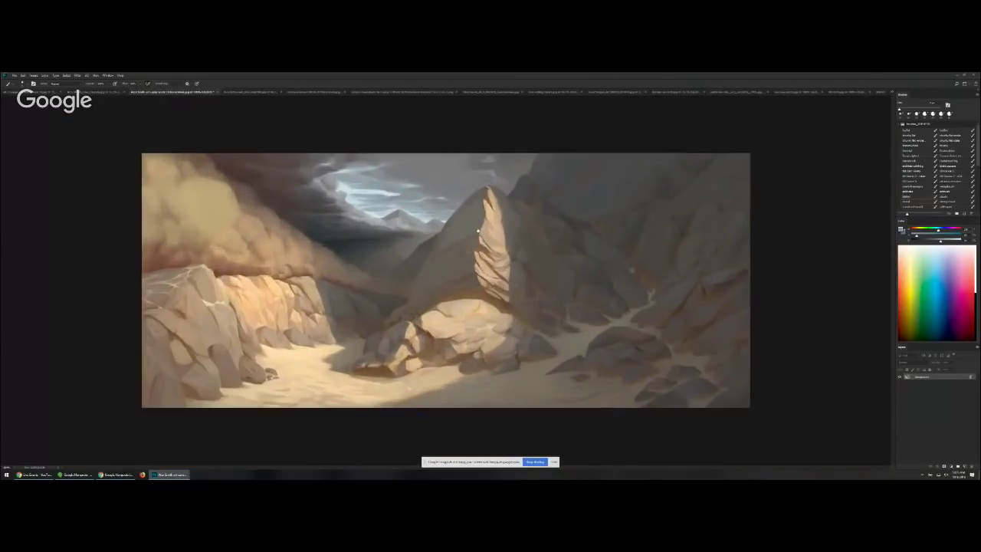
key("ctrl+f")
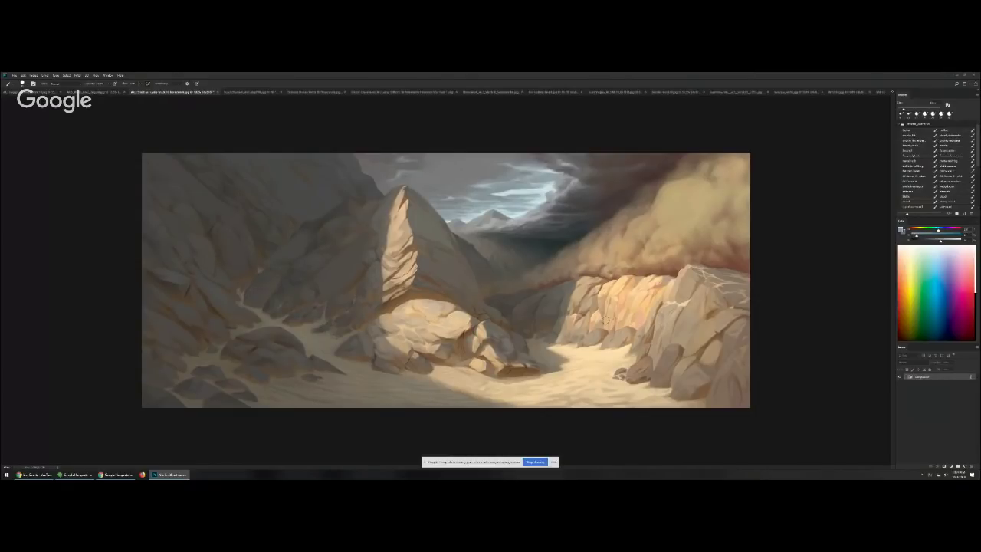
- Try guide strokes from the valley across the sunlit cliffs and undo them
left_click_drag(500, 297, 505, 272)
key("ctrl+z")
left_click_drag(478, 231, 567, 300)
left_click_drag(634, 296, 710, 277)
key("ctrl+z")
- Paint warm sunlight onto the distant mountain peak beneath the bright clouds
left_click_drag(488, 253, 592, 254)
left_click_drag(413, 244, 397, 238)
left_click_drag(484, 213, 484, 214)
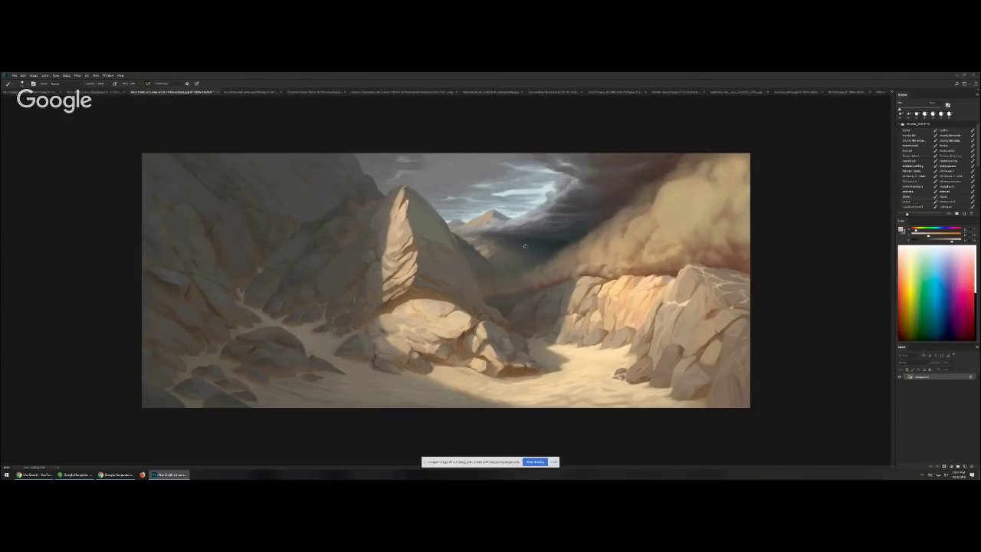
- Block in a dark reddish-brown patch on the shadowed mountain slope using a smaller brush
left_click(260, 232, "alt")
left_click(210, 230, "alt")
left_click(210, 230, "alt")
key("[")
mouse_move(211, 228)
left_mouse_down()
mouse_move(223, 203)
mouse_move(260, 221)
mouse_move(255, 210)
mouse_move(227, 212)
mouse_move(242, 189)
left_mouse_up()
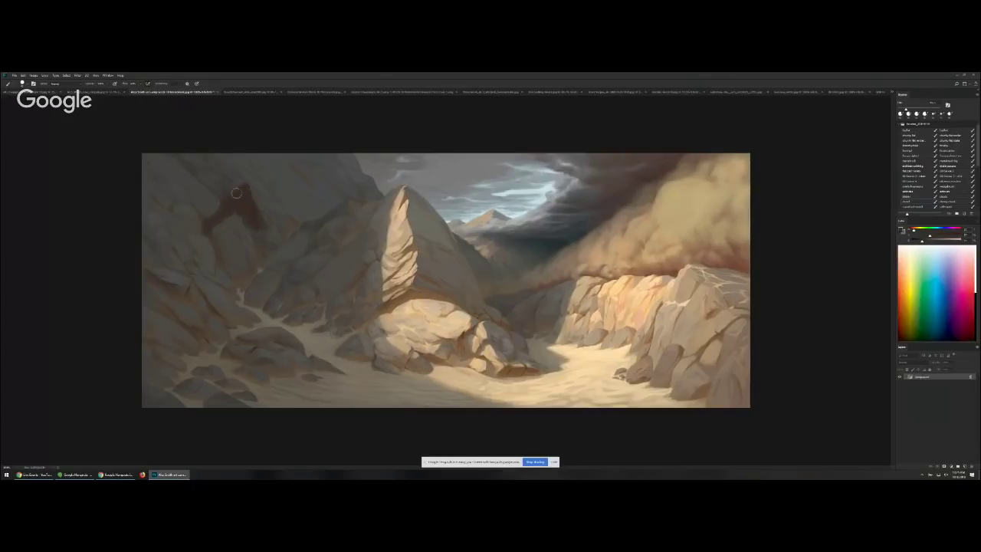
- Try strokes across the sunlit cliffs and the central rocks, undoing each one
mouse_move(645, 270)
left_mouse_down()
mouse_move(867, 280)
mouse_move(701, 290)
mouse_move(755, 290)
left_mouse_up()
key("ctrl+z")
mouse_move(460, 314)
left_mouse_down()
mouse_move(571, 230)
mouse_move(325, 262)
left_mouse_up()
key("ctrl+z")
- Shape the dark reddish-brown patch into a cave-like recess, trimming its edges with sampled slope colours
mouse_move(215, 204)
left_mouse_down()
mouse_move(208, 217)
mouse_move(243, 185)
left_mouse_up()
left_click(213, 197, "alt")
left_click(260, 218, "alt")
left_click(318, 231, "alt")
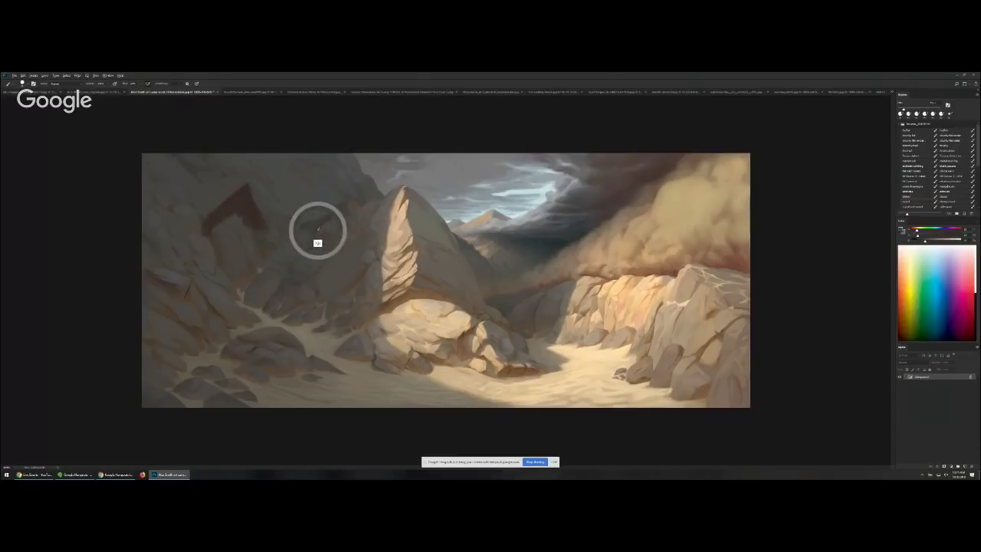
left_click(240, 207, "alt")
left_click(210, 213, "alt")
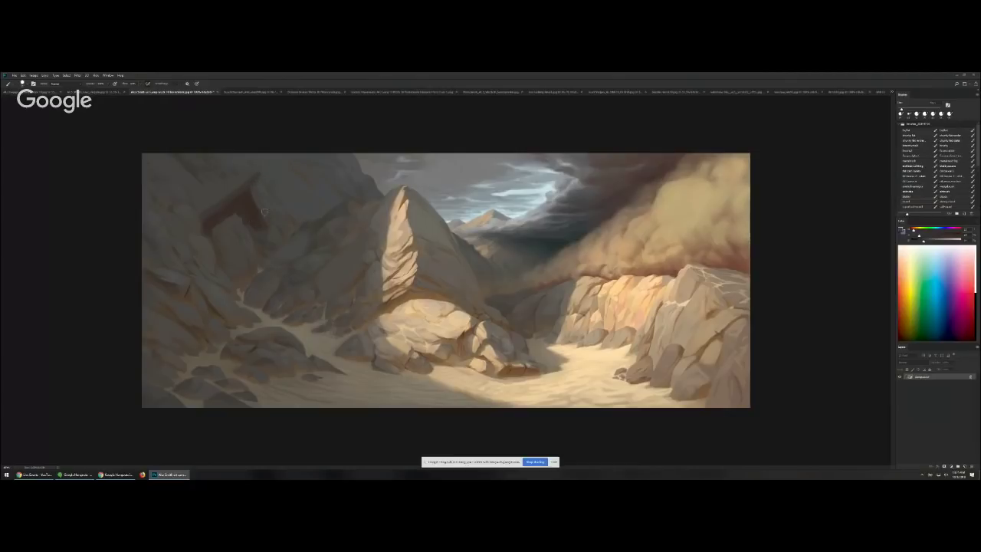
mouse_move(264, 208)
left_mouse_down()
mouse_move(272, 202)
mouse_move(267, 224)
left_mouse_up()
left_click(240, 222, "alt")
key("bracketleft")
key("bracketleft")
key("bracketleft")
- Extend the yellow dust cloud down over the top edge of the sunlit cliffs with sampled cloud colours
left_click_drag(461, 338, 469, 331)
left_click(728, 257, "alt")
left_click(679, 226, "alt")
left_click_drag(663, 277, 673, 269)
left_click(650, 283, "alt")
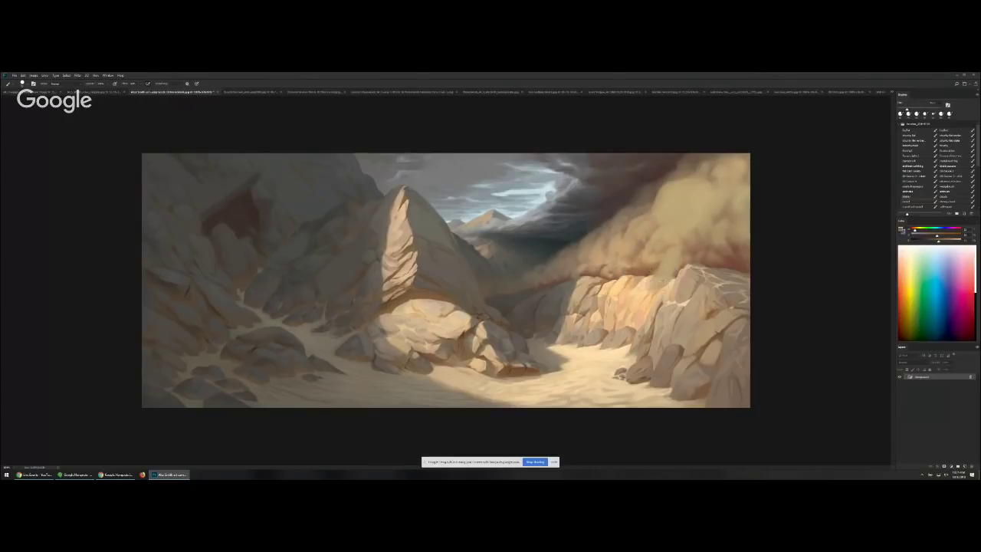
left_click(659, 270, "alt")
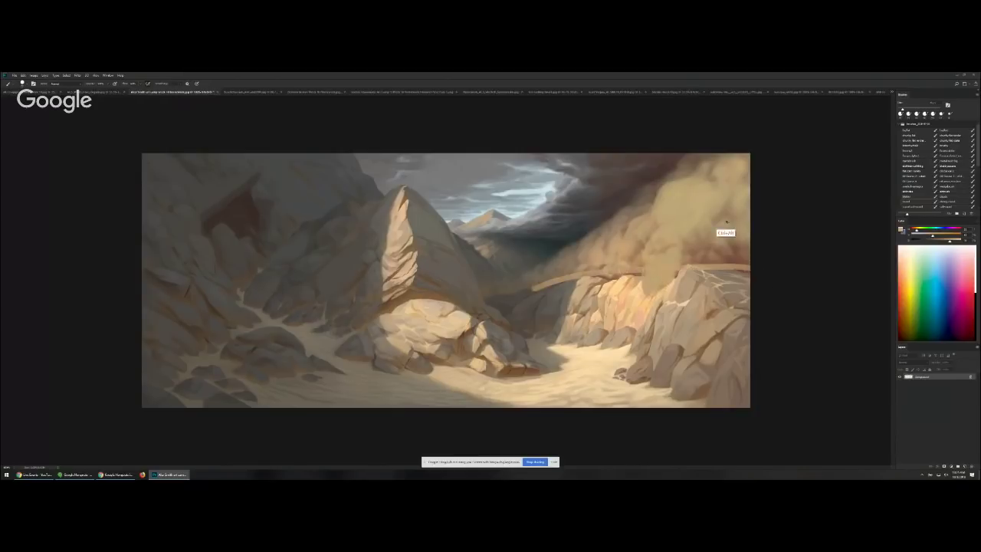
- Blend sampled dust tones along the upper edge of the foreground cliffs
left_click(714, 269, "alt")
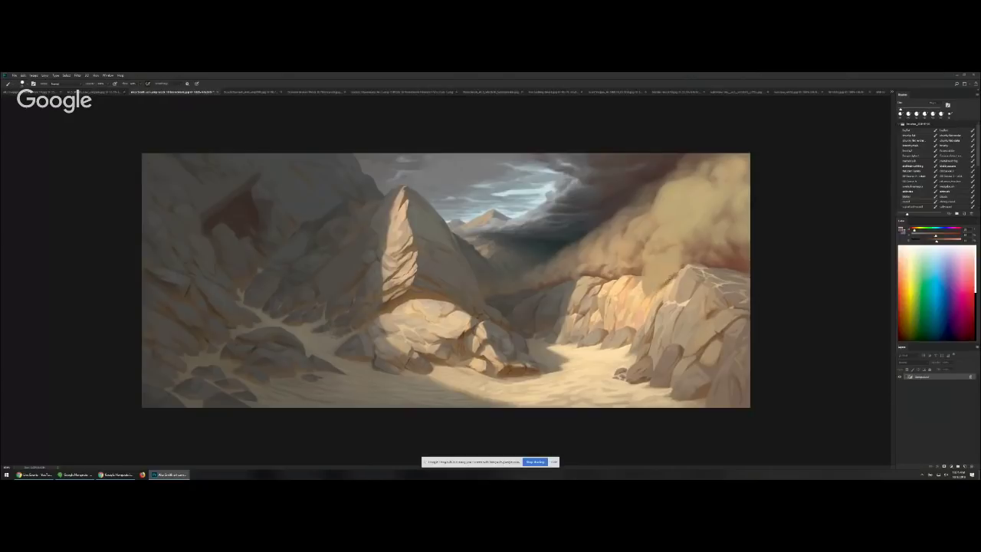
left_click(651, 280, "alt")
left_click(713, 273, "alt")
left_click(718, 276, "alt")
left_click(654, 273, "alt")
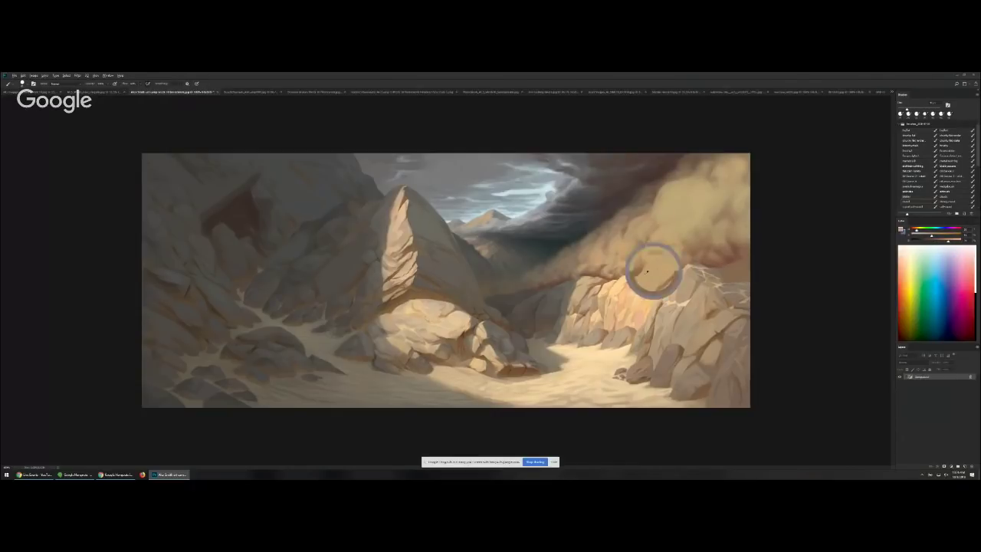
- Broaden and shade the dust spilling over the cliff face, using sampled tones and a smaller brush
mouse_move(645, 262)
left_mouse_down()
mouse_move(640, 293)
mouse_move(664, 282)
mouse_move(627, 298)
mouse_move(675, 279)
left_mouse_up()
left_click(665, 284, "alt")
left_click(665, 283, "alt")
key("bracketleft")
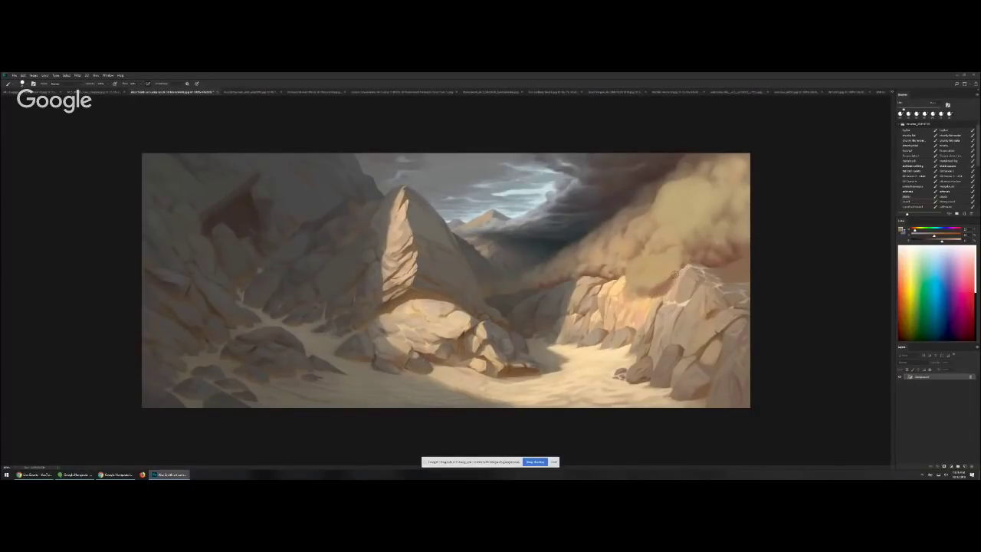
left_click(669, 268, "alt")
left_click(669, 266, "alt")
- Carry the dust cloud past the sunlit cliffs into the valley behind the central rocks
left_click(548, 287, "alt")
left_click(565, 286, "alt")
left_click(487, 287, "alt")
left_click(485, 288, "alt")
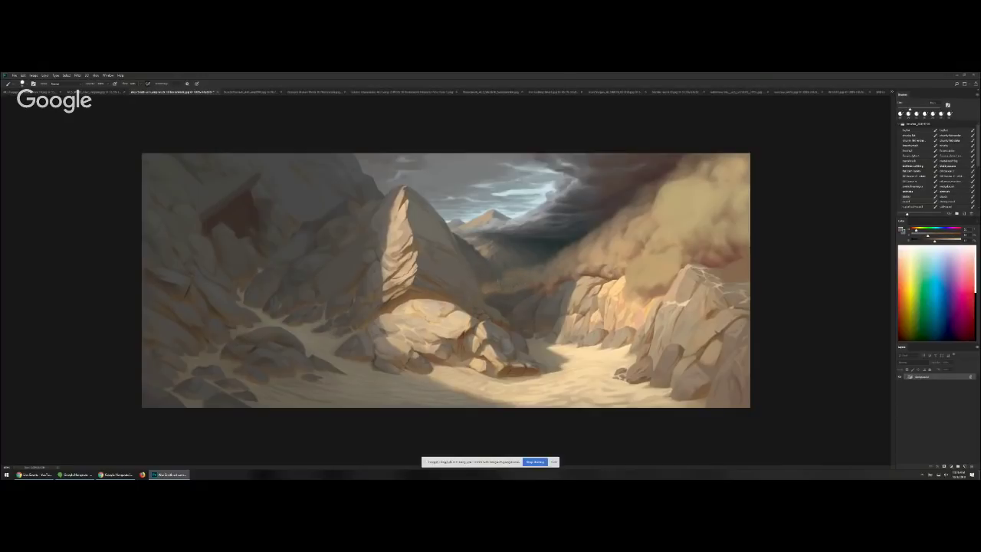
left_click(493, 289, "alt")
left_click_drag(542, 263, 555, 260)
- Refine the low dust band across the valley and darken the rocks beneath it with sampled shadow colours
left_click(503, 314, "alt")
left_click(486, 279, "alt")
left_click(503, 302, "alt")
left_click(547, 284, "alt")
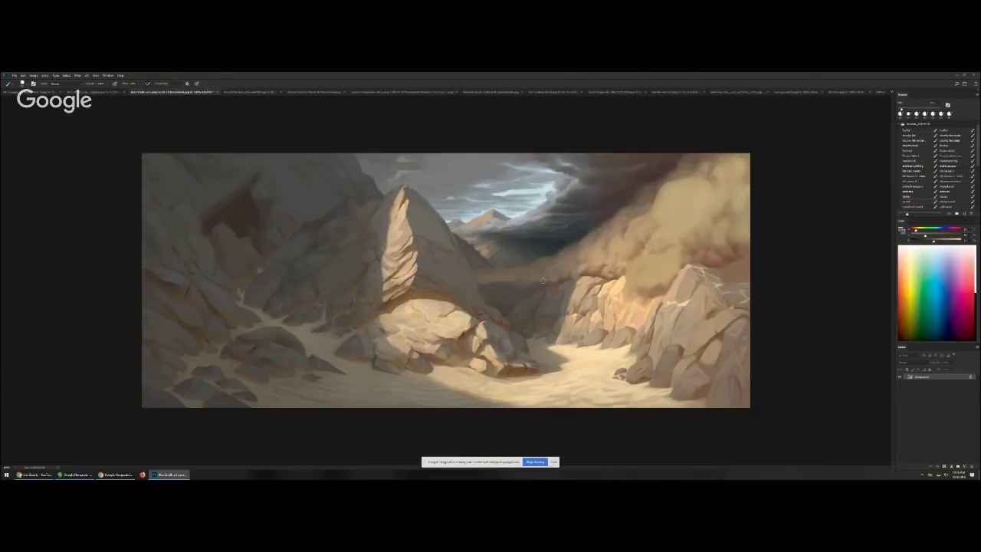
left_click(546, 297, "alt")
left_click(541, 290, "alt")
left_click(484, 263, "alt")
- Flip the canvas back horizontally and try a stroke across the shadowed foreground, undoing it
key("ctrl+f")
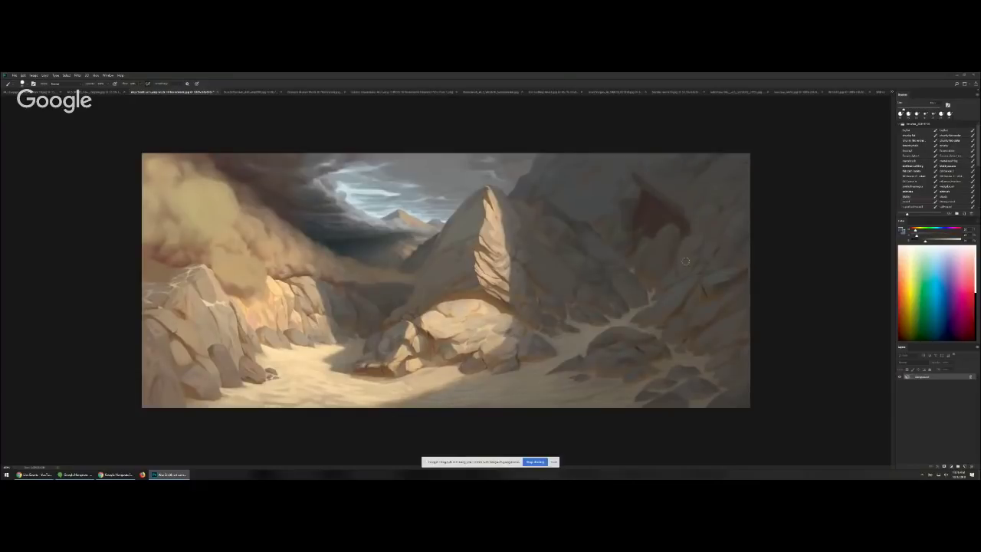
left_click_drag(426, 308, 453, 292, "alt")
mouse_move(561, 406)
left_mouse_down()
mouse_move(600, 411)
mouse_move(641, 365)
mouse_move(732, 406)
left_mouse_up()
key("ctrl+alt+z")
key("ctrl+alt+z")
- Block in one large dark boulder over the small rocks in the shadowed foreground, refining its edge with smaller brushes
left_click(665, 400, "alt")
left_click_drag(621, 405, 684, 365)
key("ctrl+alt+z")
mouse_move(603, 407)
left_mouse_down()
mouse_move(632, 396)
mouse_move(595, 416)
mouse_move(679, 395)
mouse_move(642, 388)
mouse_move(567, 412)
mouse_move(672, 383)
left_mouse_up()
key("bracketleft")
key("bracketleft")
left_click_drag(671, 382, 563, 420)
key("bracketleft")
key("bracketleft")
left_click(682, 363, "alt")
left_click(625, 352, "alt")
left_click_drag(629, 383, 652, 384)
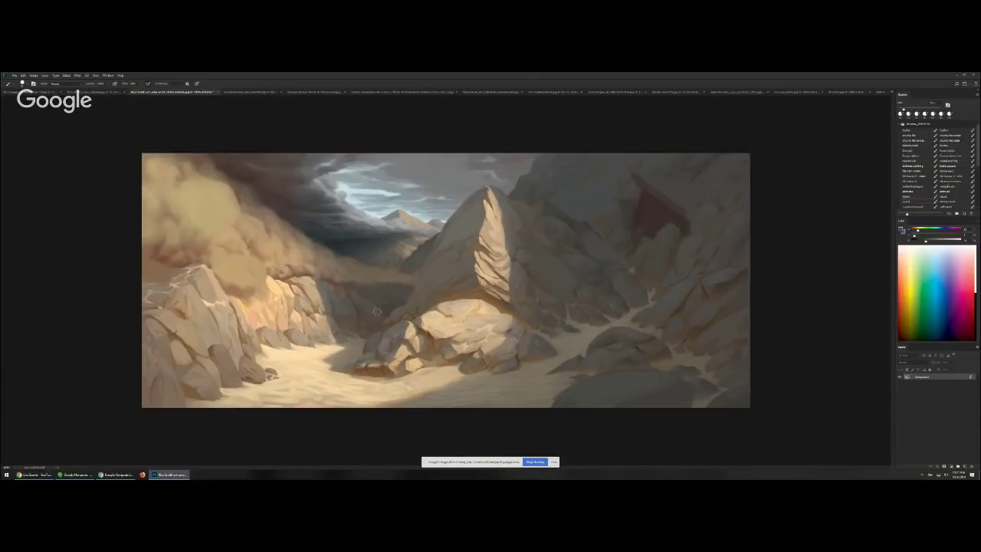
- Sketch two dark looping circles over the sunlit sand below the cliffs and link them with a stroke
mouse_move(366, 332)
left_mouse_down()
mouse_move(315, 354)
mouse_move(318, 372)
left_mouse_up()
left_click_drag(259, 383, 281, 402)
mouse_move(274, 361)
left_mouse_down()
mouse_move(299, 392)
mouse_move(248, 375)
left_mouse_up()
key("ctrl+z")
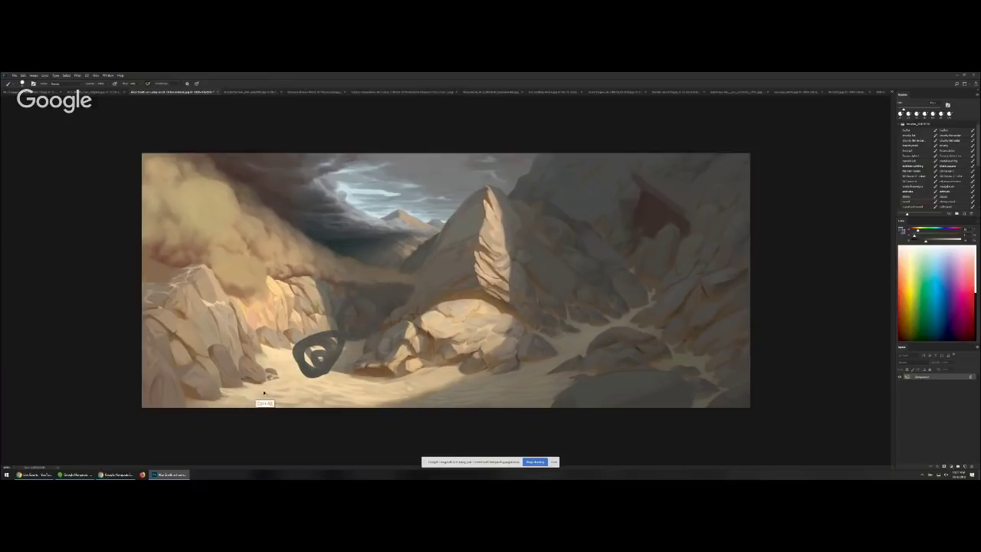
key("ctrl+shift+z")
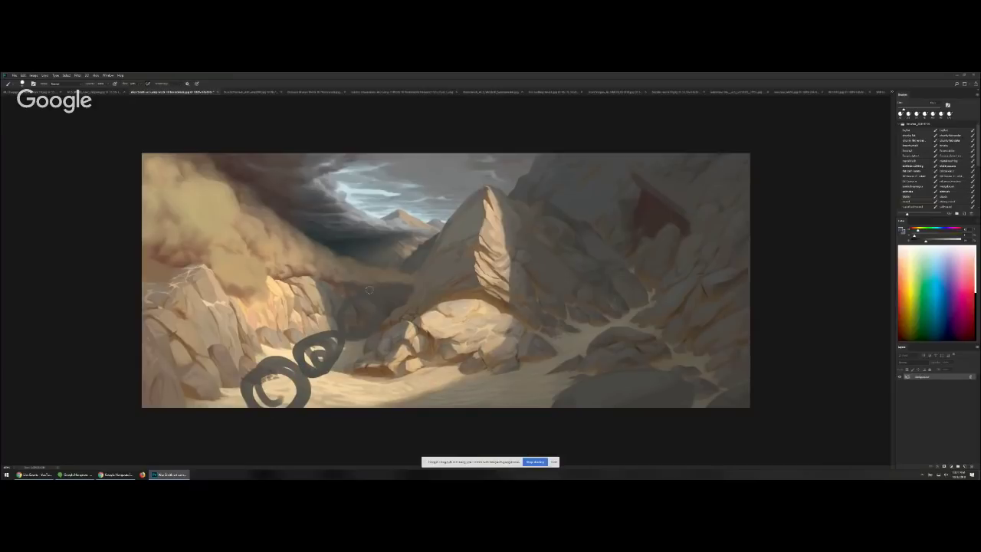
mouse_move(333, 340)
left_mouse_down()
mouse_move(282, 380)
mouse_move(321, 347)
left_mouse_up()
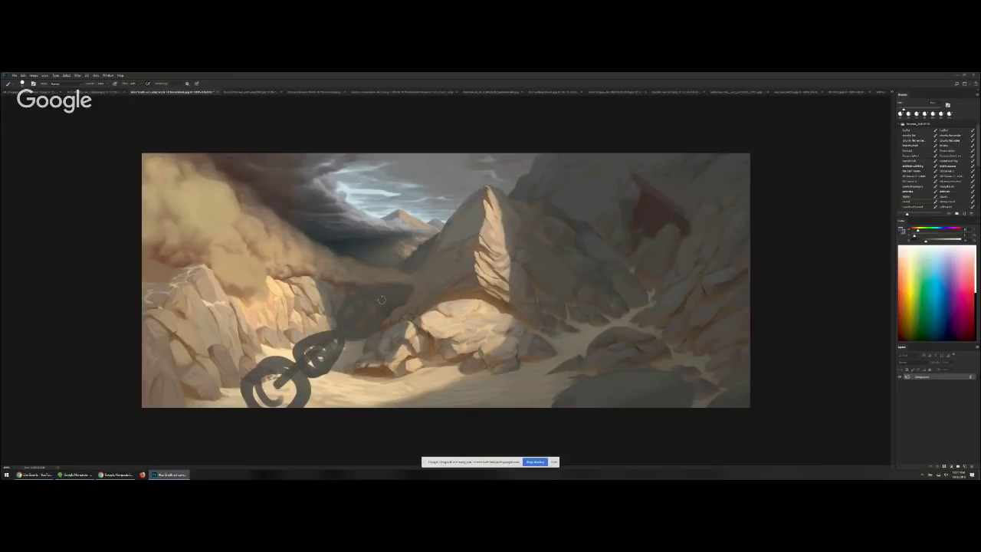
- Undo the dark circles and linking stroke sketched over the sunlit sand
key("ctrl+alt+z")
key("ctrl+alt+z")
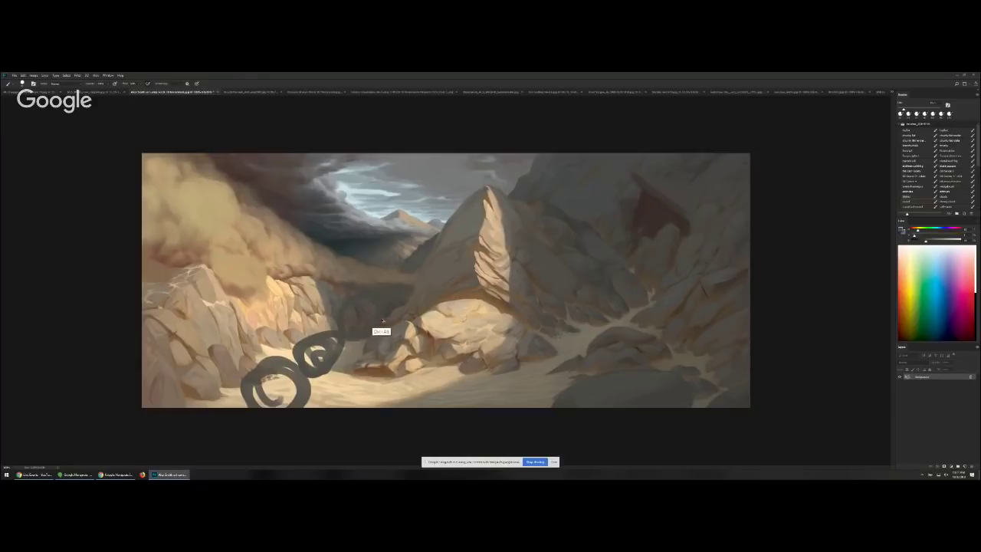
key("ctrl+alt+z")
key("ctrl+alt+z")
- Try outlining and linking the small rocks along the foot of the sunlit cliffs, undoing the marks and a further edge stroke
mouse_move(195, 364)
left_mouse_down()
mouse_move(239, 359)
mouse_move(236, 383)
left_mouse_up()
left_click_drag(269, 331, 313, 345)
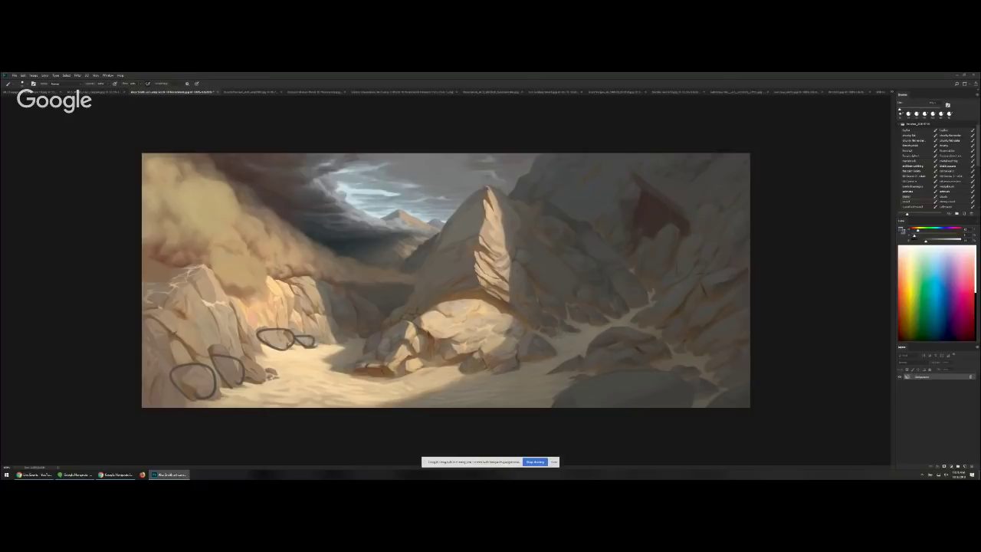
left_click_drag(193, 379, 337, 333)
key("ctrl+alt+z")
key("ctrl+alt+z")
key("ctrl+alt+z")
key("ctrl+alt+z")
key("ctrl+alt+z")
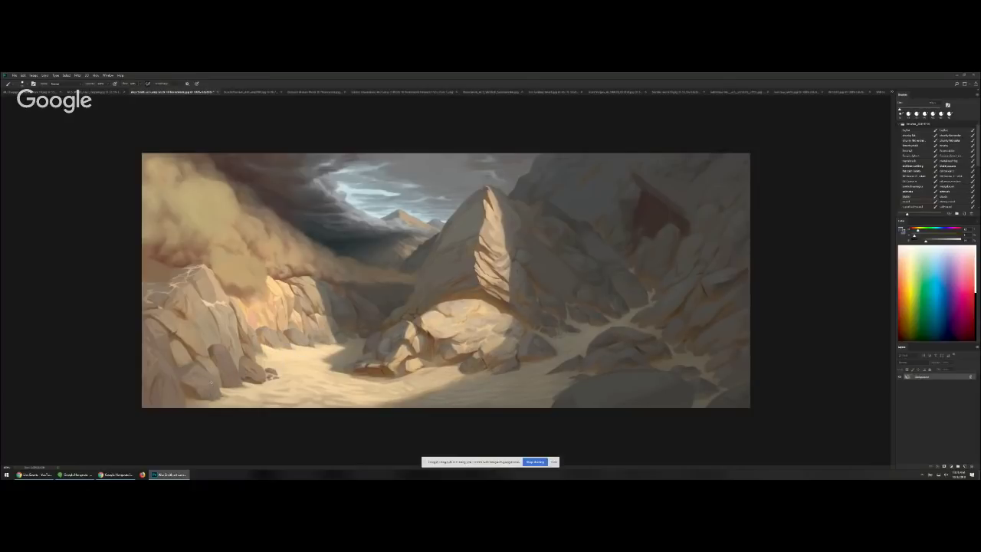
mouse_move(144, 373)
left_mouse_down()
mouse_move(228, 420)
mouse_move(247, 363)
mouse_move(151, 407)
left_mouse_up()
key("ctrl+z")
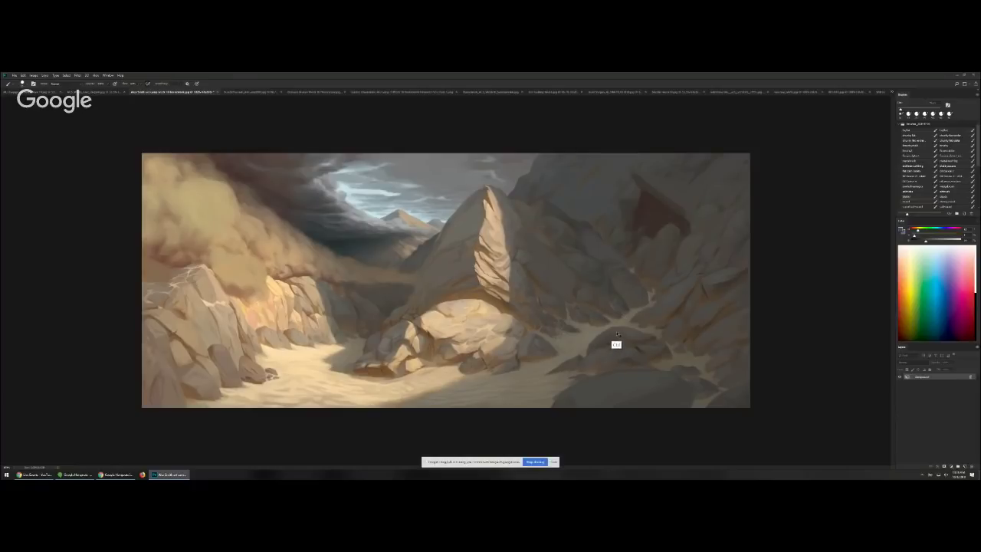
- Switch to the snowy mountain lake painting and examine its composition both as a thumbnail and enlarged
key("ctrl+Tab")
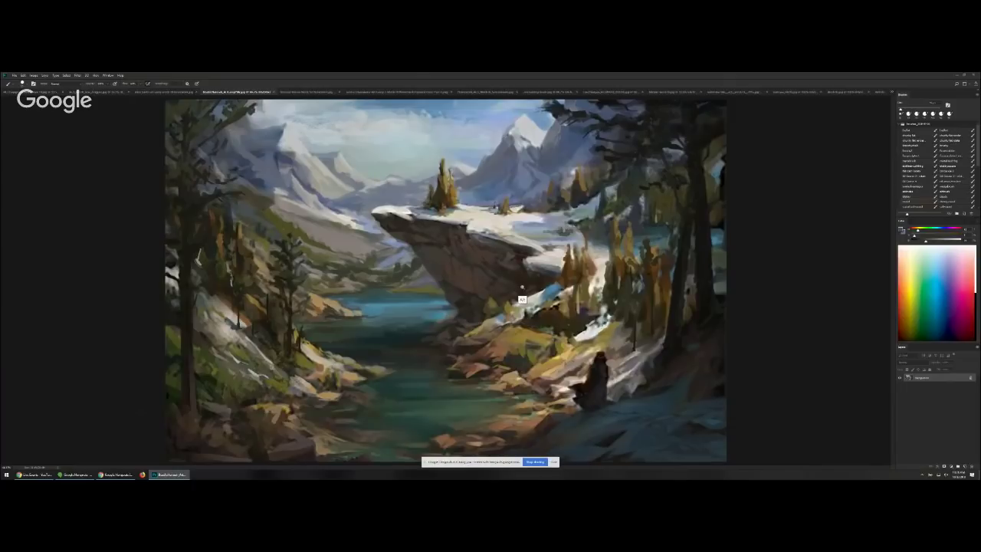
scroll(522, 299, "down", 3)
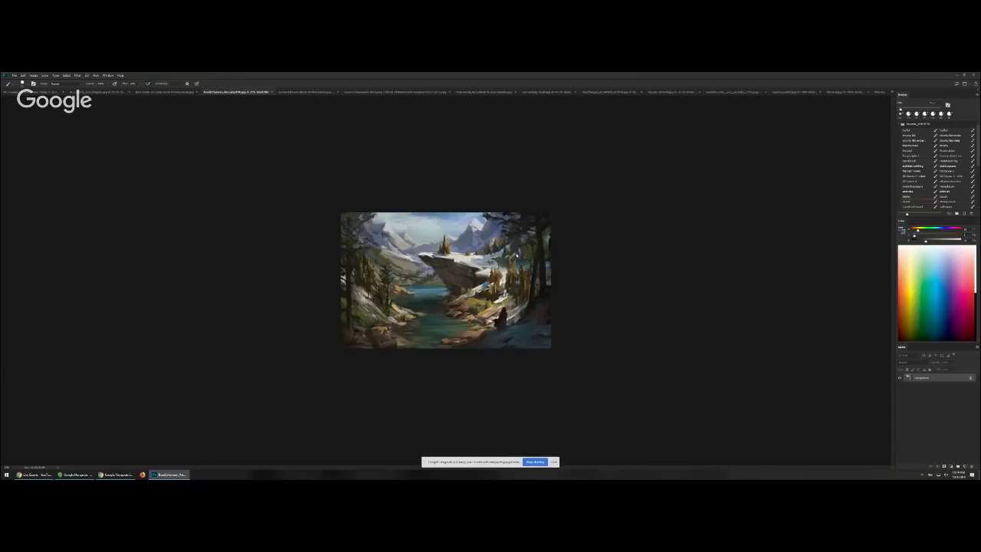
key("alt+space")
left_click(515, 257)
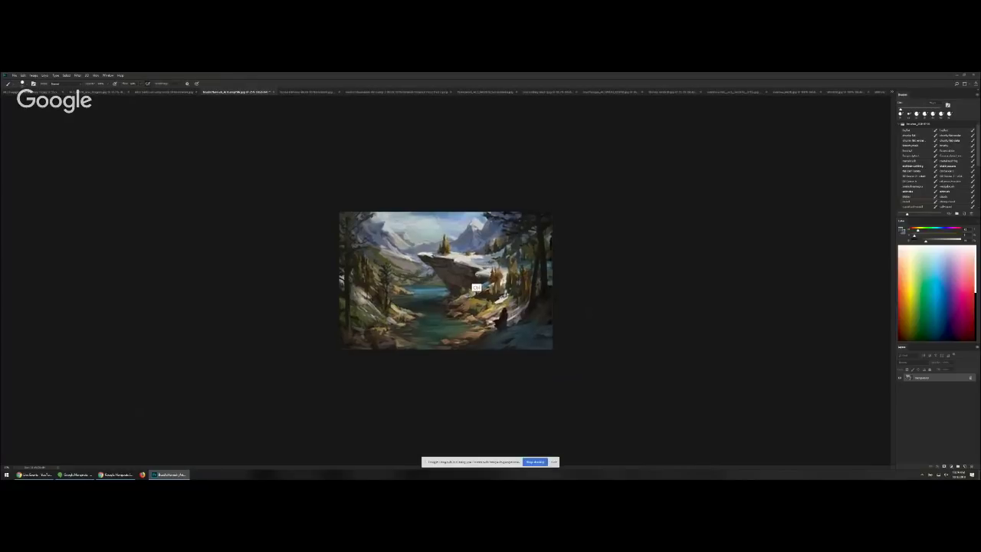
key("ctrl+plus")
key("ctrl+plus")
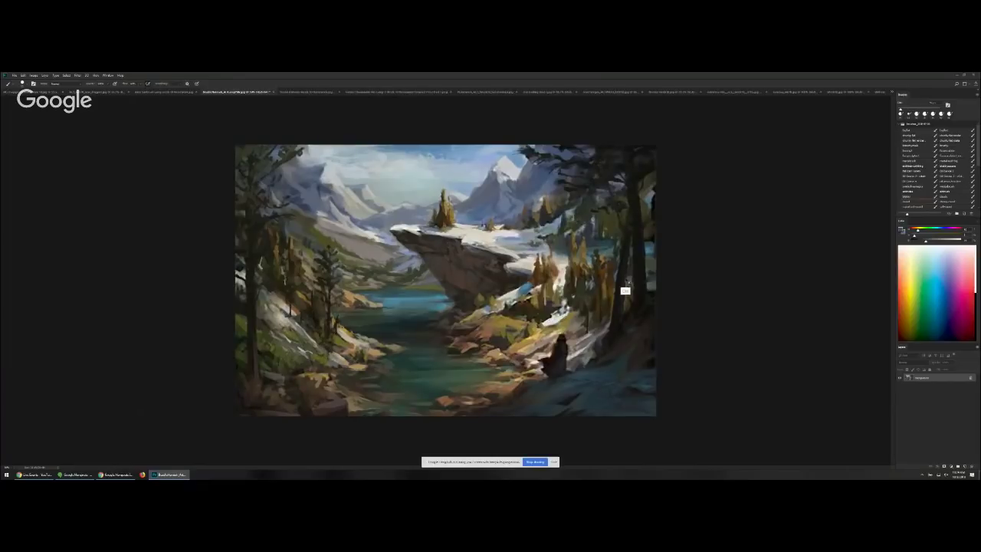
key("ctrl+plus")
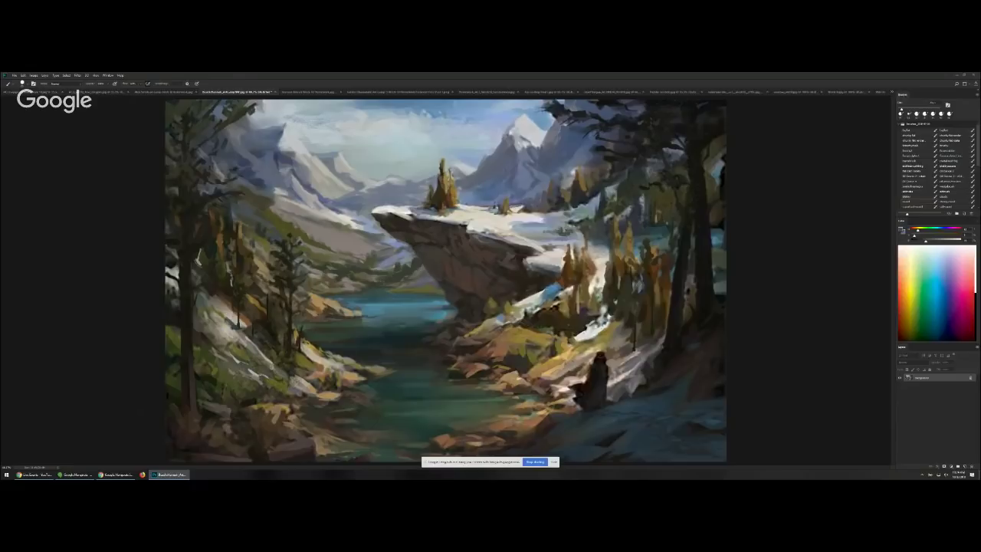
key("ctrl+plus")
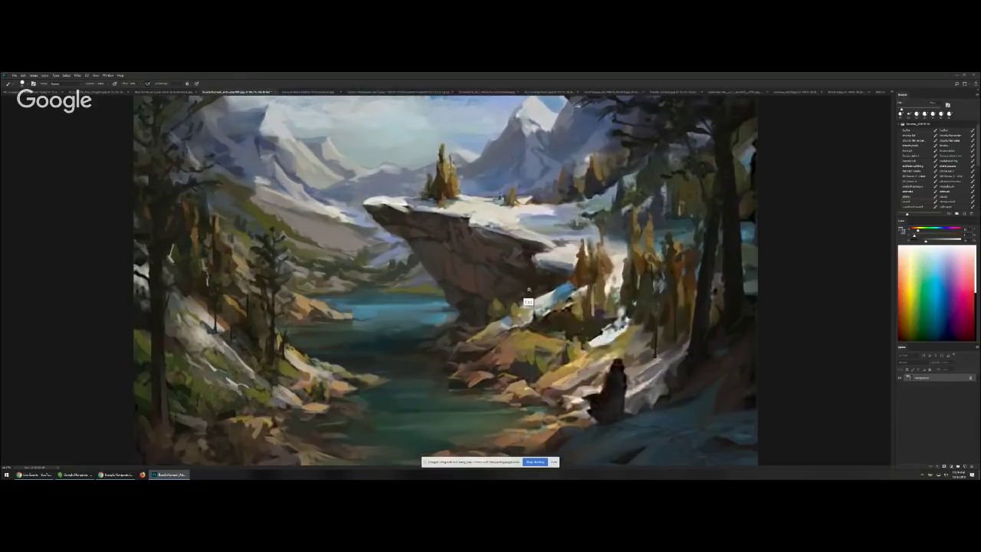
- Paint over the bank beside the snow patch beneath the overhanging cliff with a sampled olive tone
scroll(528, 290, "up", 2)
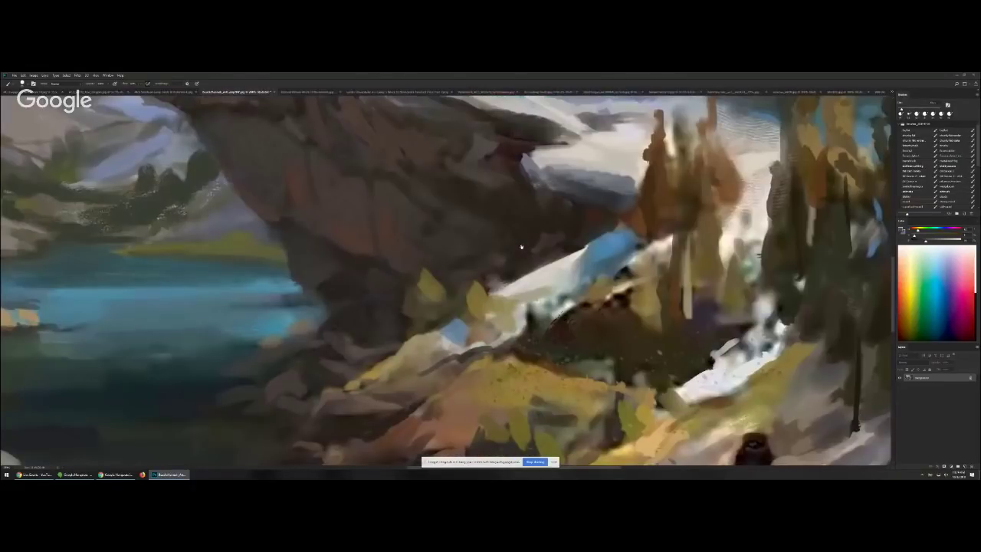
left_click_drag(521, 246, 509, 197)
left_click(509, 230, "alt")
mouse_move(492, 235)
left_mouse_down()
mouse_move(566, 203)
mouse_move(474, 231)
left_mouse_up()
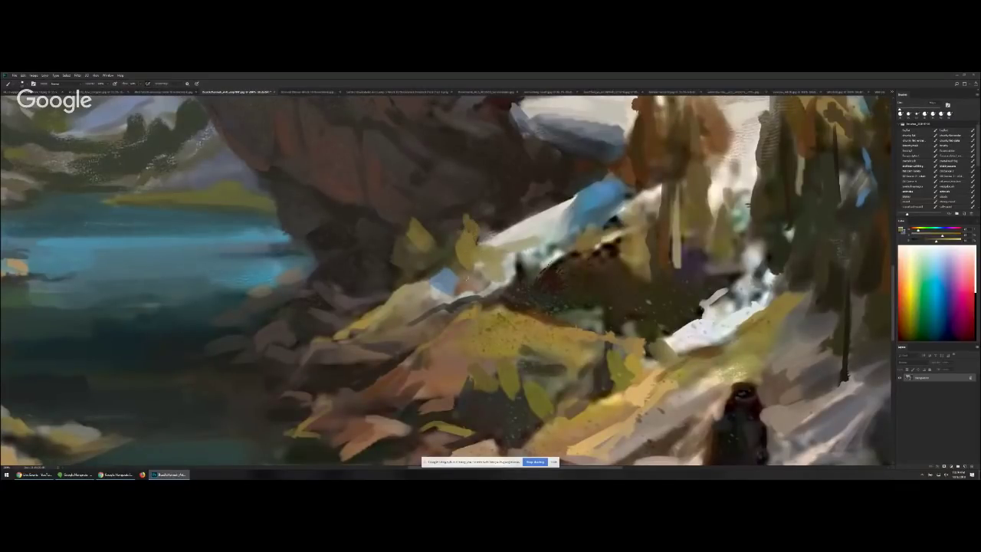
- Examine the lake's foreground shores and seated figure up close, and the whole composition at reduced size
key("ctrl+minus")
key("ctrl+minus")
left_click_drag(577, 279, 608, 189)
left_click(502, 303, "ctrl")
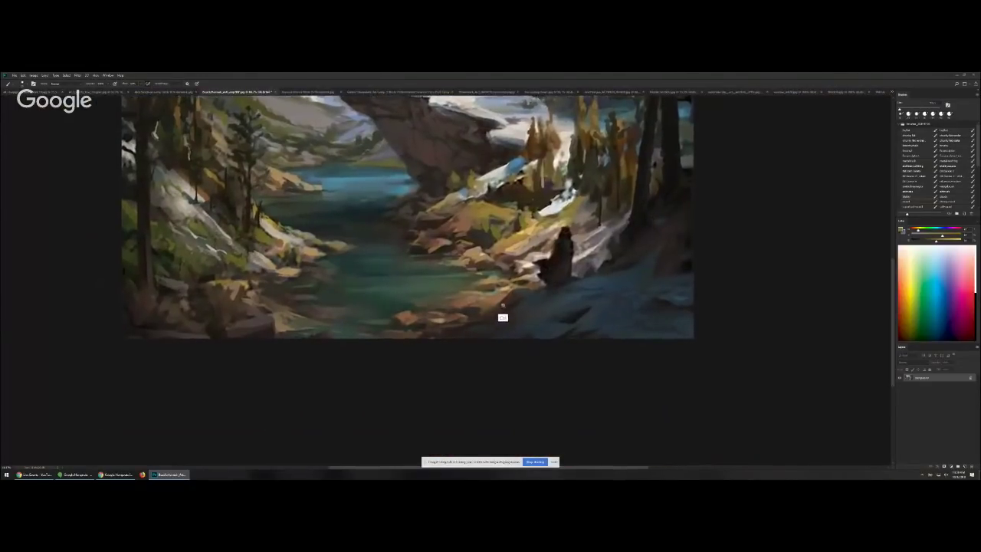
left_click_drag(498, 270, 676, 265)
scroll(675, 265, "down", 6)
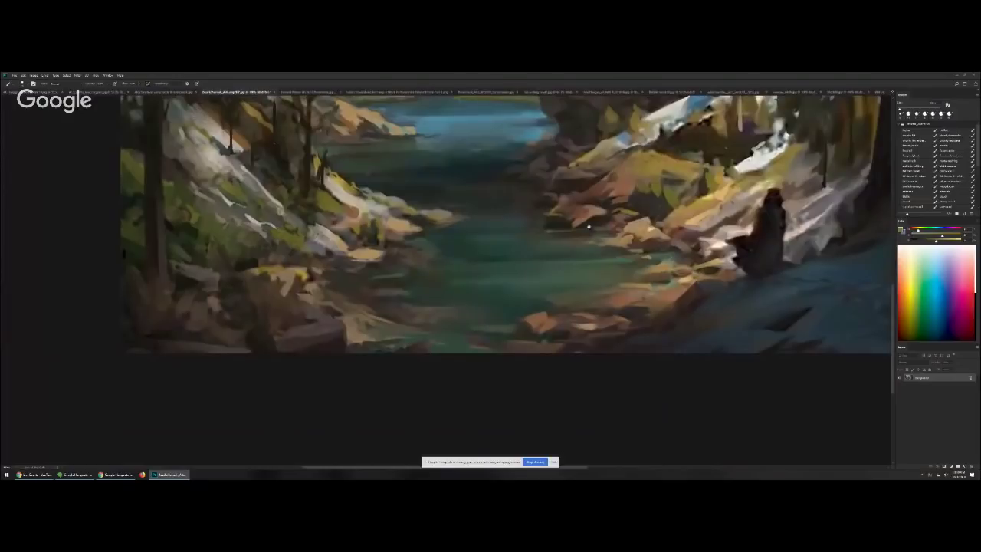
scroll(356, 244, "down", 3)
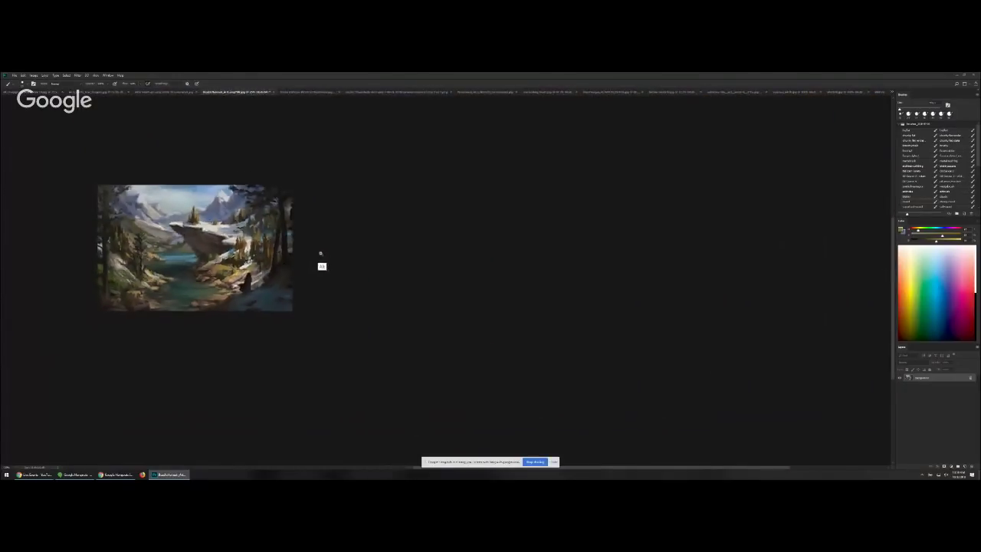
left_click_drag(341, 263, 458, 263)
scroll(458, 263, "up", 3)
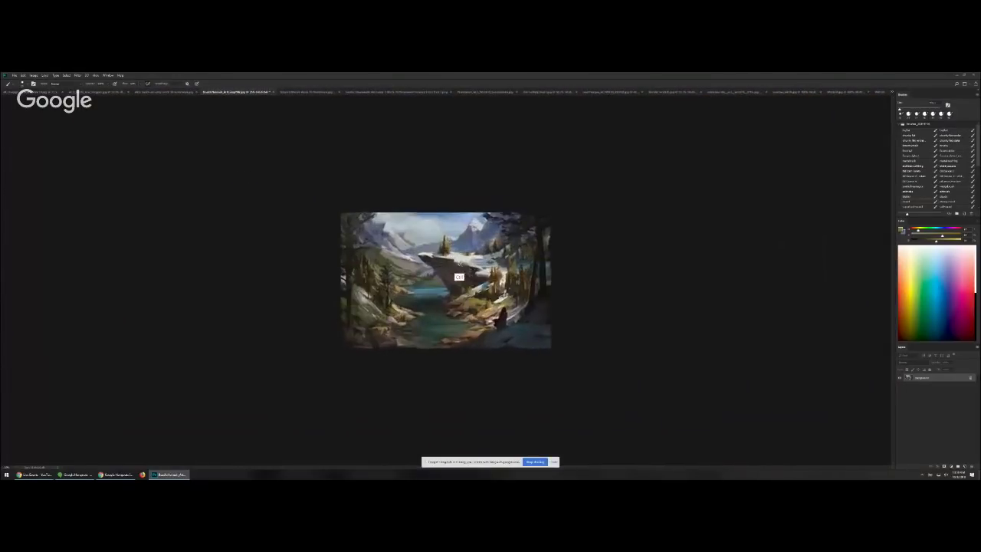
key("ctrl+plus")
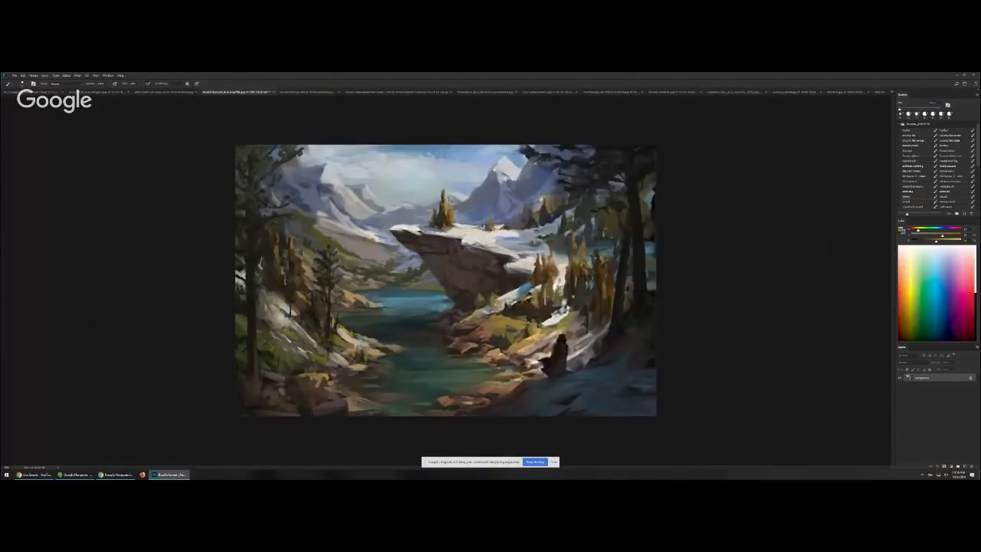
key("ctrl+plus")
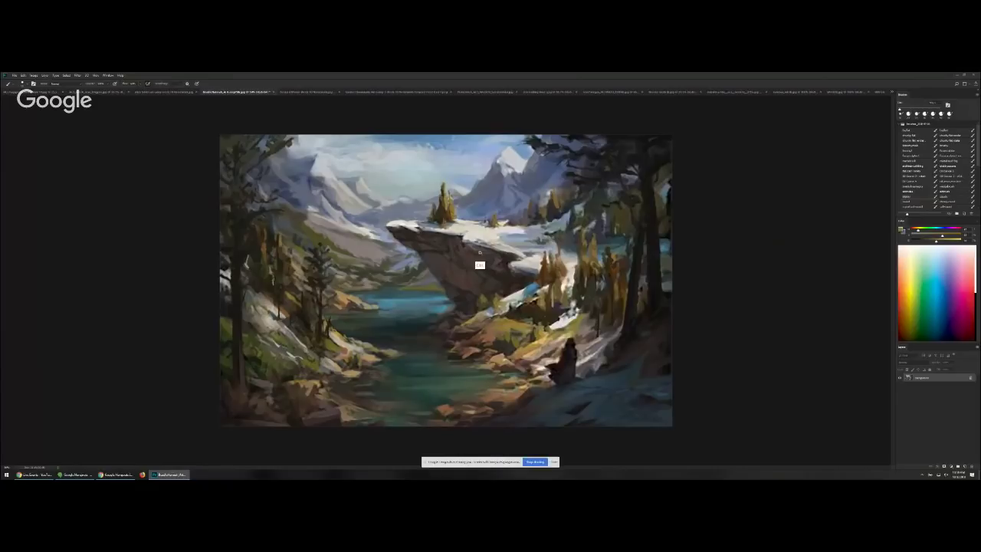
key("ctrl+plus")
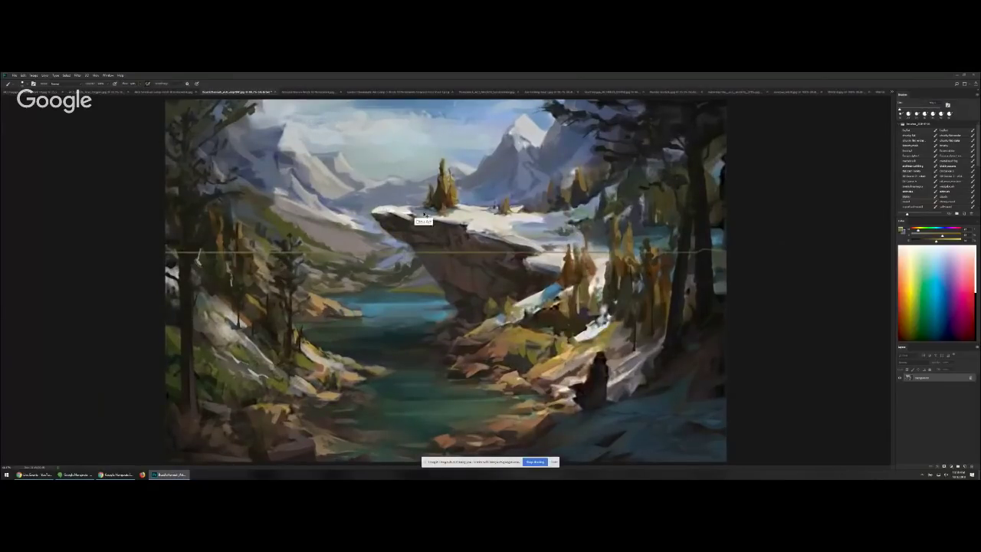
- Try drawing a straight horizon line across the painting through the overhanging cliff, undoing each attempt
mouse_move(414, 262)
left_mouse_down()
mouse_move(703, 270)
mouse_move(141, 263)
left_mouse_up()
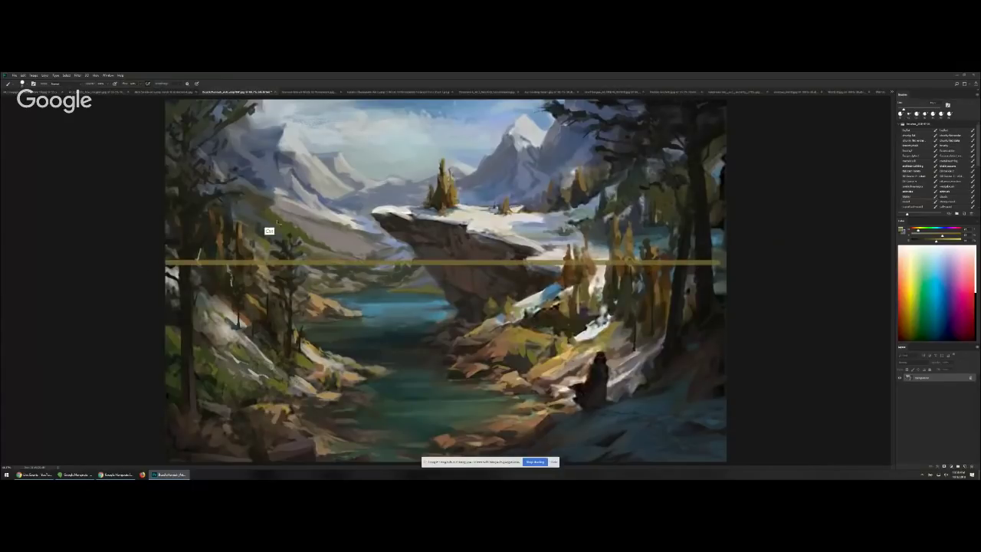
key("ctrl+z")
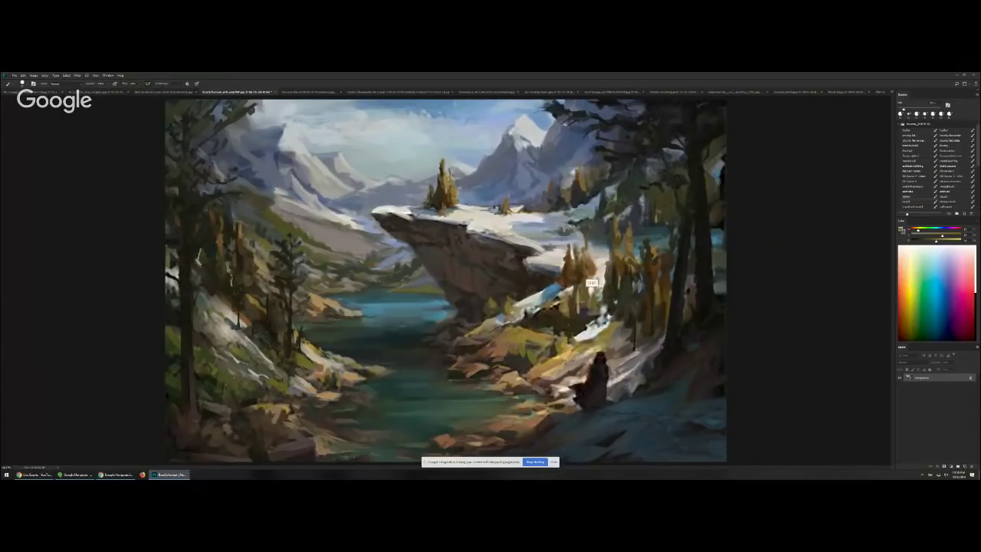
mouse_move(416, 258)
left_mouse_down()
mouse_move(648, 264)
mouse_move(172, 262)
left_mouse_up()
key("ctrl+z")
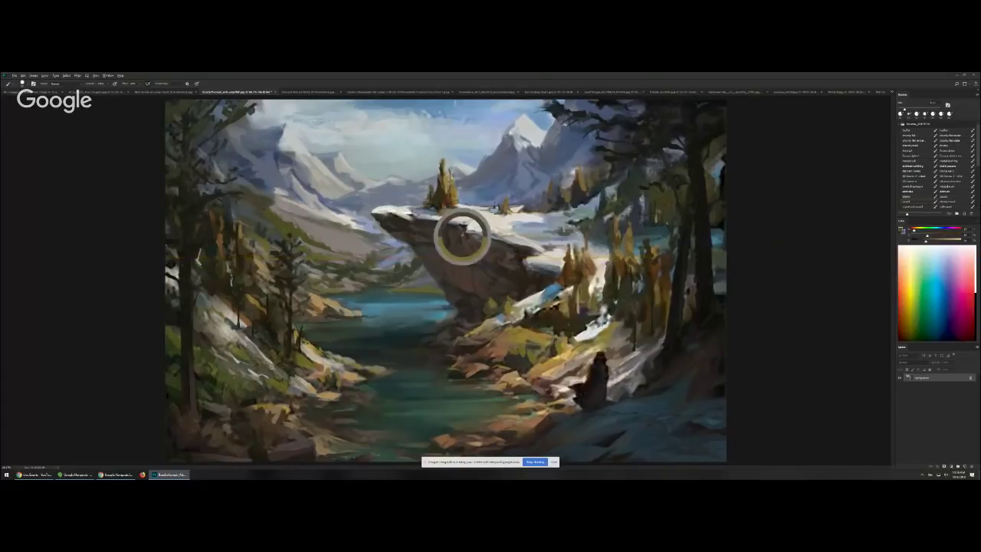
- Simplify the shaded rock face beneath the snow on the overhanging cliff with a sampled brown tone
mouse_move(417, 218)
left_mouse_down()
mouse_move(473, 222)
mouse_move(468, 230)
left_mouse_up()
key("]")
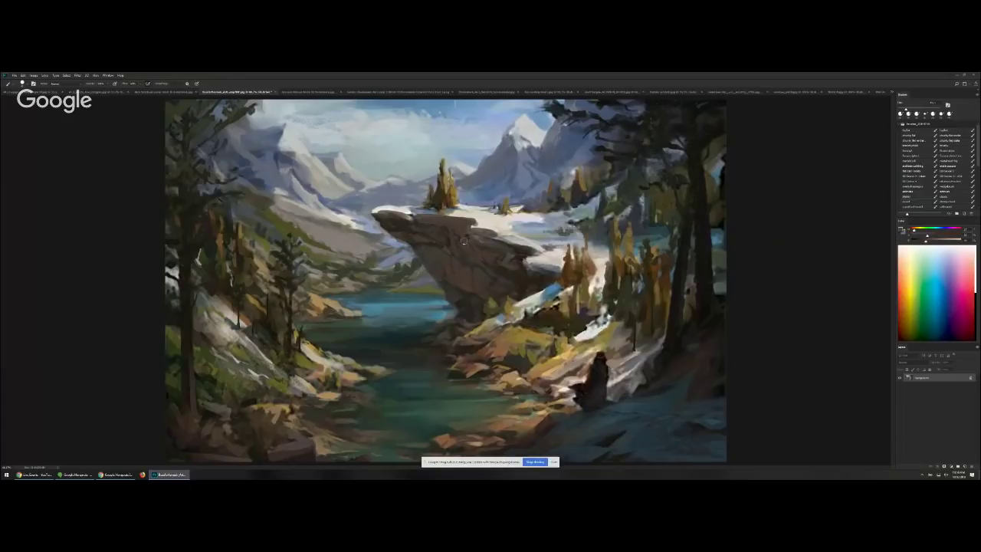
left_click(519, 257, "alt")
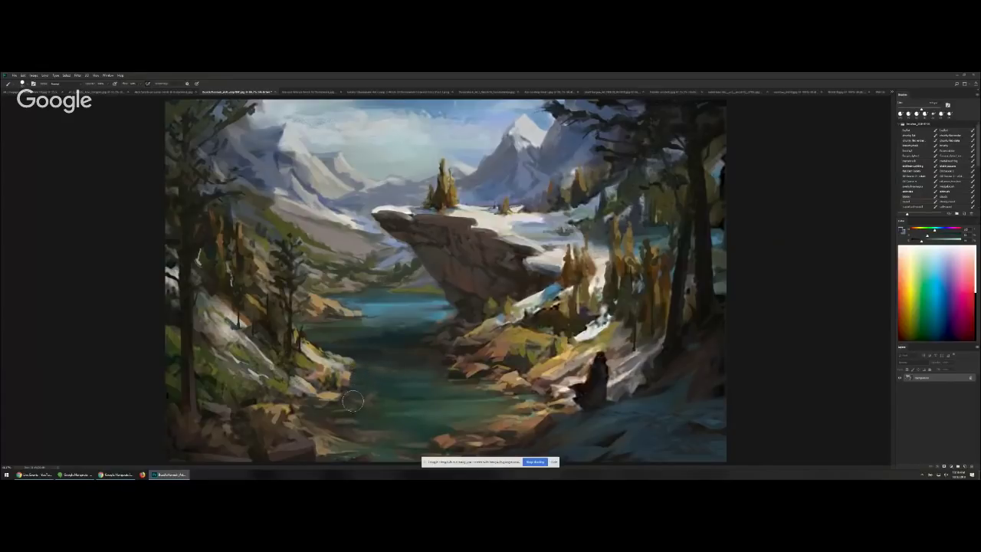
- Extend the green lake water over the rocks in the near foreground, using colours sampled from the water
mouse_move(328, 450)
left_mouse_down()
mouse_move(362, 458)
mouse_move(353, 432)
mouse_move(327, 432)
mouse_move(335, 421)
mouse_move(285, 429)
mouse_move(329, 416)
left_mouse_up()
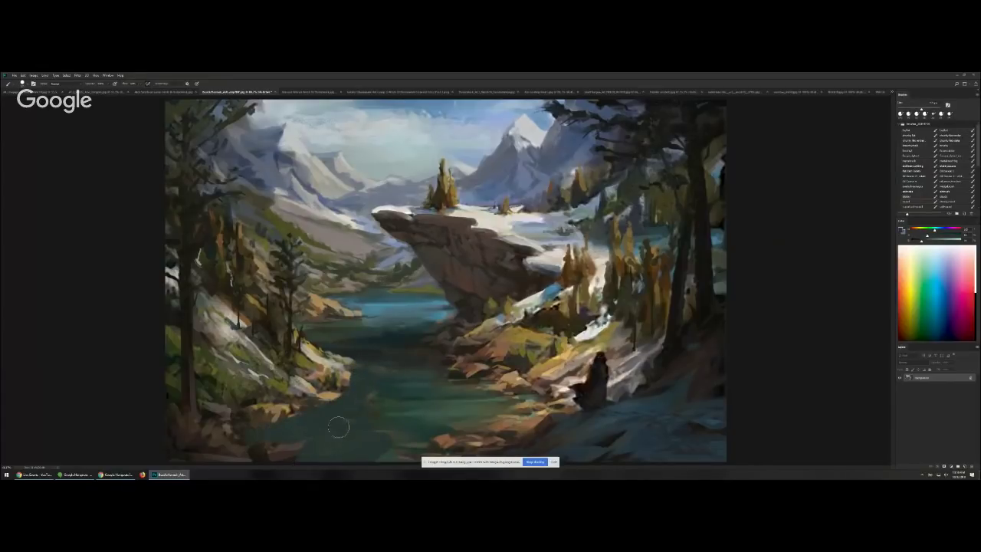
left_click(470, 423, "alt")
mouse_move(376, 426)
left_mouse_down()
mouse_move(374, 457)
mouse_move(347, 446)
left_mouse_up()
- Try a V-shaped stroke over the foreground water with a smaller brush, undoing it
key("bracketleft")
key("bracketleft")
key("bracketleft")
key("bracketleft")
key("bracketleft")
key("bracketleft")
key("bracketleft")
key("bracketleft")
left_click_drag(314, 345, 389, 410)
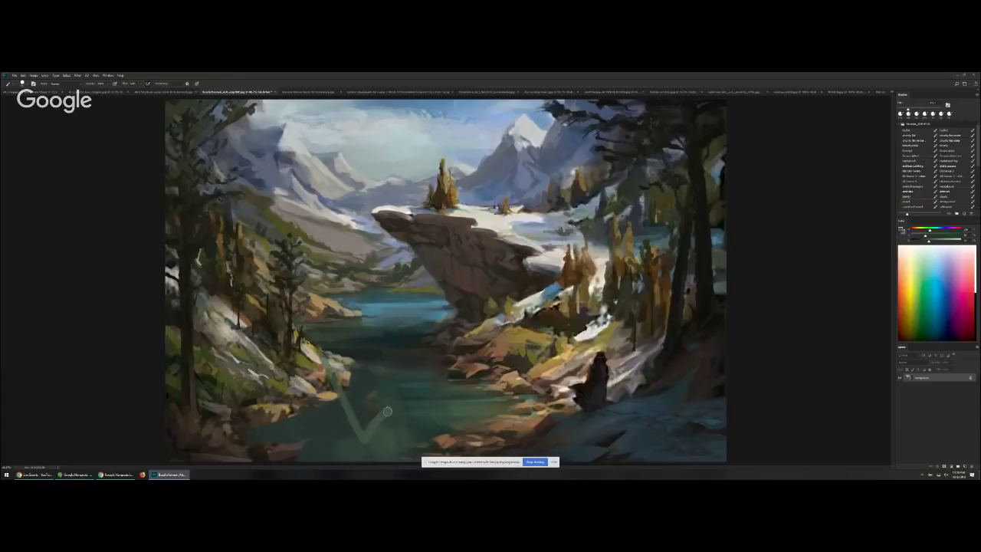
key("ctrl+z")
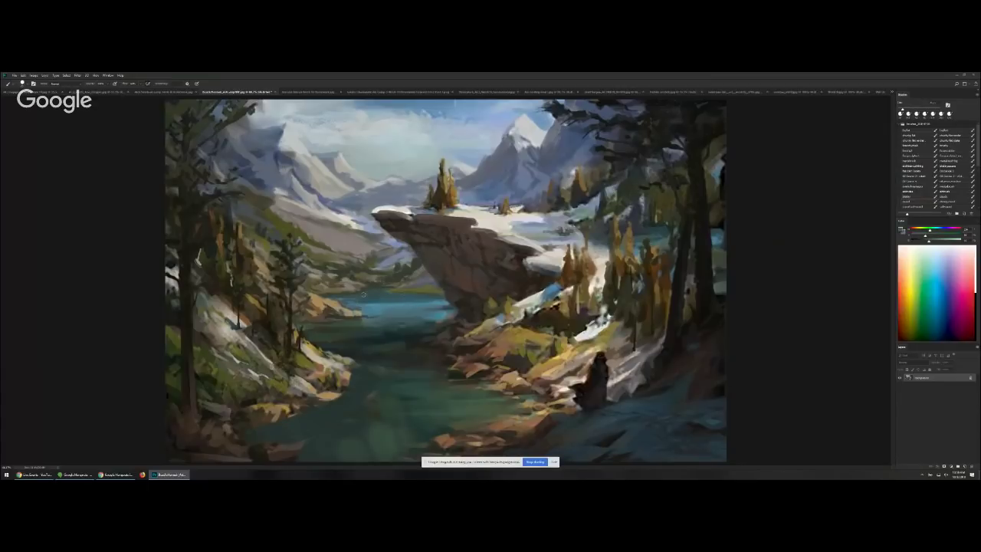
- Try circling the distant mountains behind the cliff's tip in a sampled blue-grey, undoing the loops
left_click(497, 167, "alt")
scroll(547, 191, "down", 1)
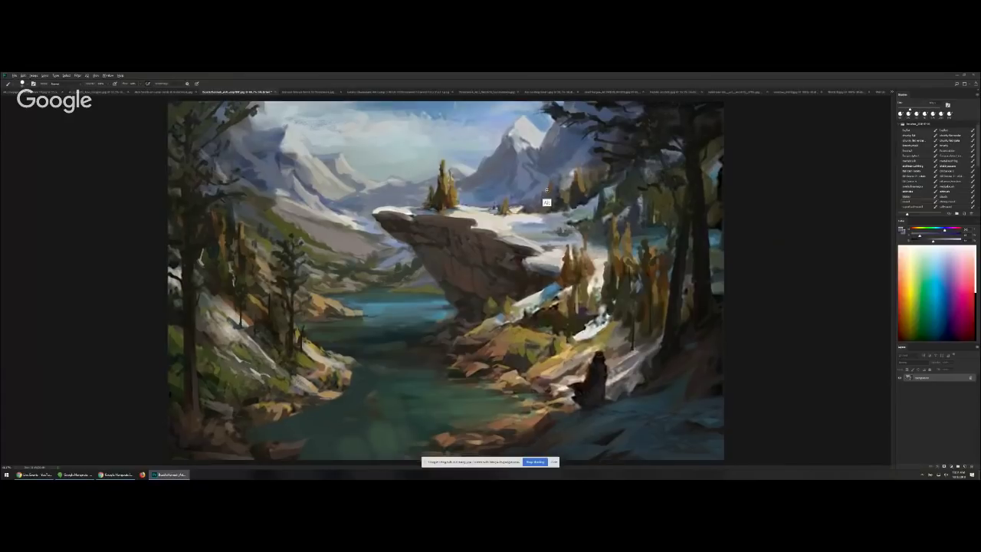
scroll(547, 191, "down", 3)
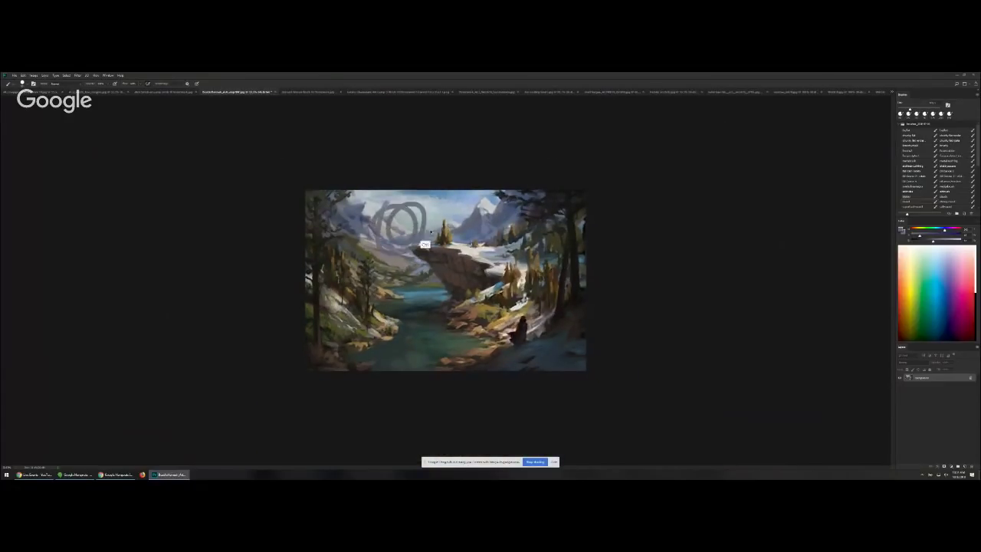
mouse_move(474, 250)
left_mouse_down()
mouse_move(482, 287)
mouse_move(446, 245)
left_mouse_up()
key("ctrl+z")
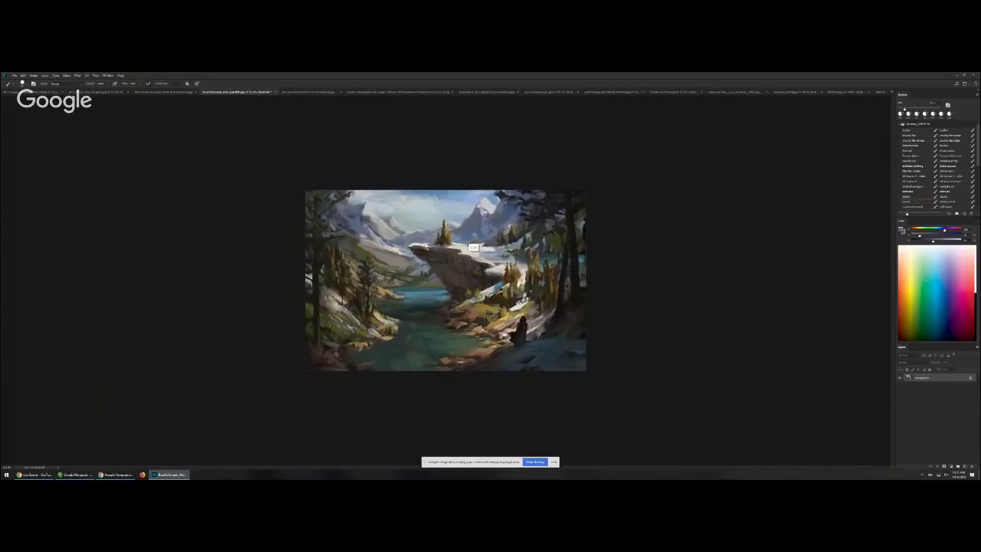
- Touch up the distant ridge and the snow near the cliff's small tree with smaller brushes and sampled colours
scroll(476, 224, "up", 2)
left_click_drag(373, 170, 390, 172)
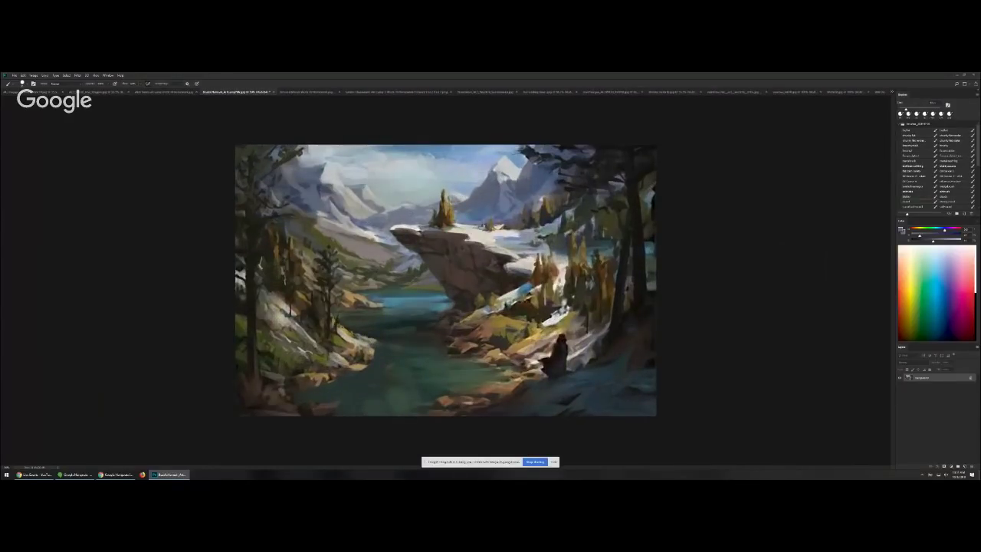
key("ctrl+plus")
left_click(495, 207, "alt")
key("bracketleft")
key("bracketleft")
key("bracketleft")
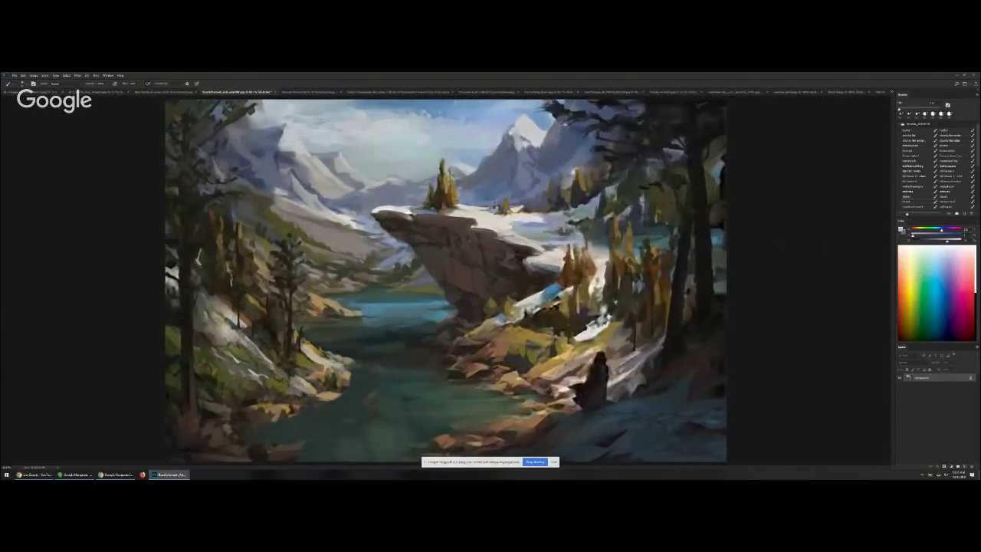
left_click(403, 284, "alt")
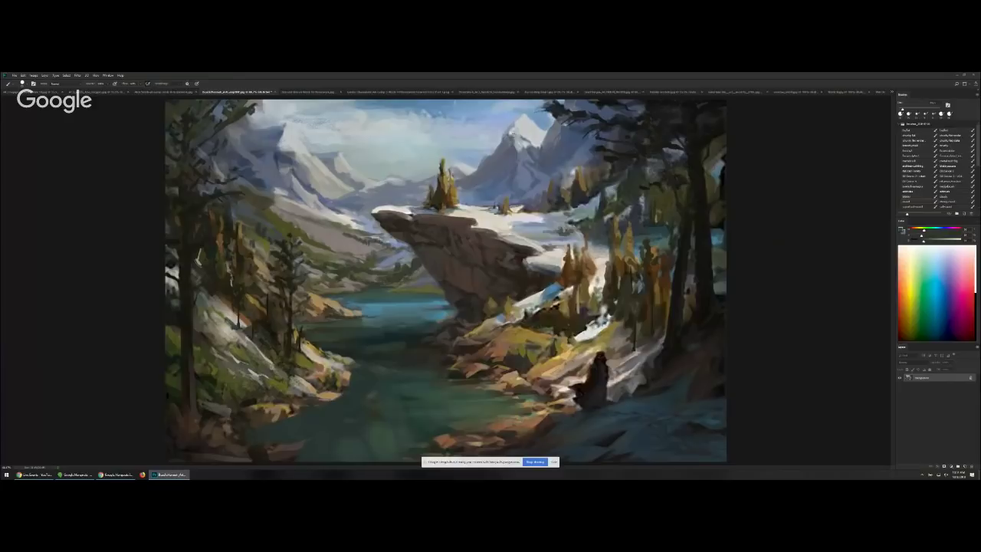
- Soften the snowy peak and valley slopes across the lake from the cliff with a sampled blue-grey, checking the result at reduced size
left_click(480, 176, "alt")
key("bracketright")
key("bracketright")
mouse_move(286, 136)
left_mouse_down()
mouse_move(282, 149)
mouse_move(286, 141)
left_mouse_up()
left_click(402, 210)
key("ctrl+minus")
key("ctrl+minus")
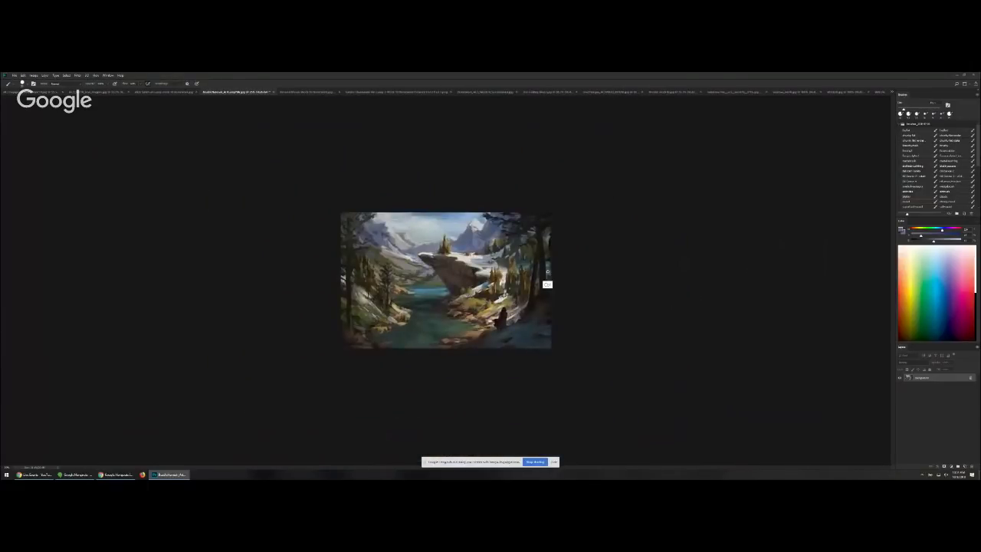
key("ctrl+plus")
key("ctrl+plus")
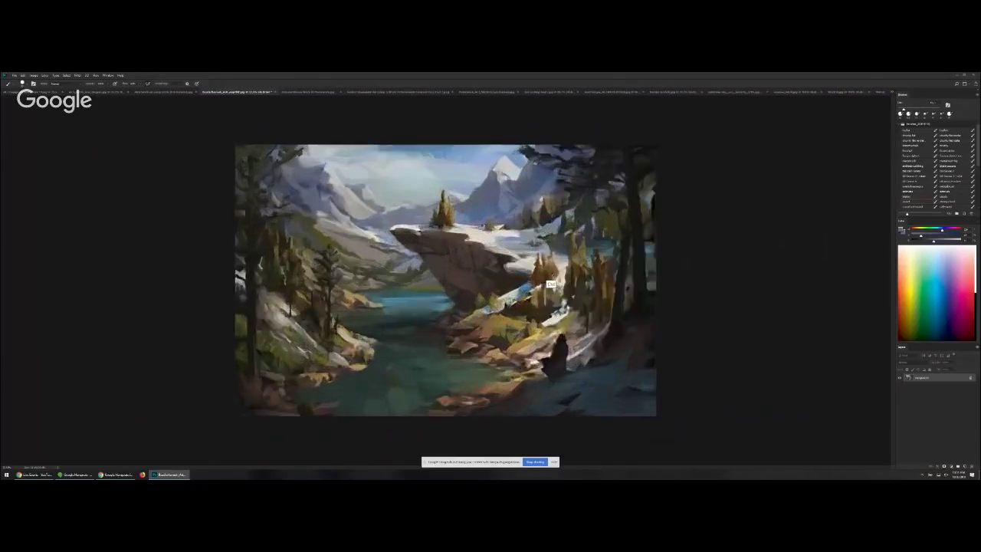
- Switch to the purple river painting with the two children and add a new empty layer above it
key("ctrl+Tab")
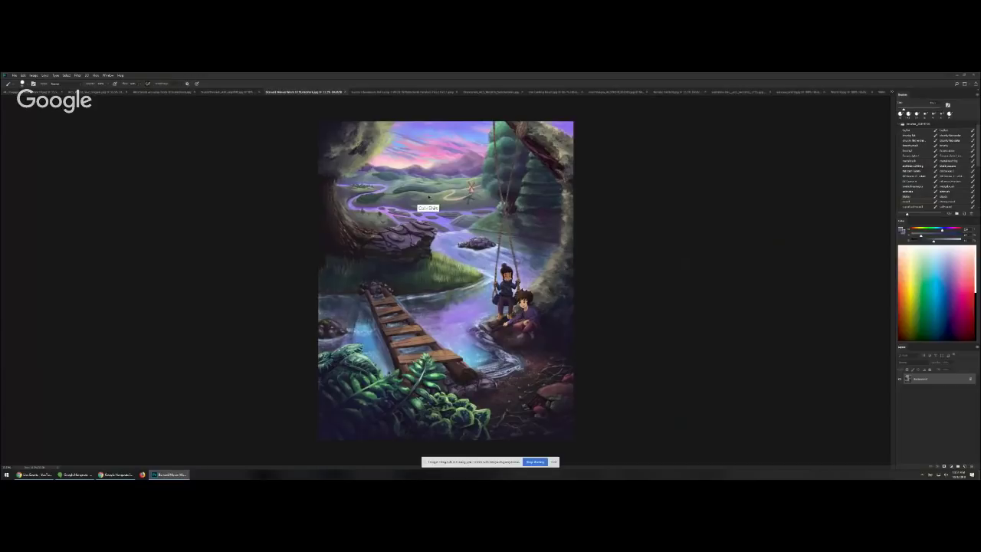
key("ctrl+shift+n")
key("Return")
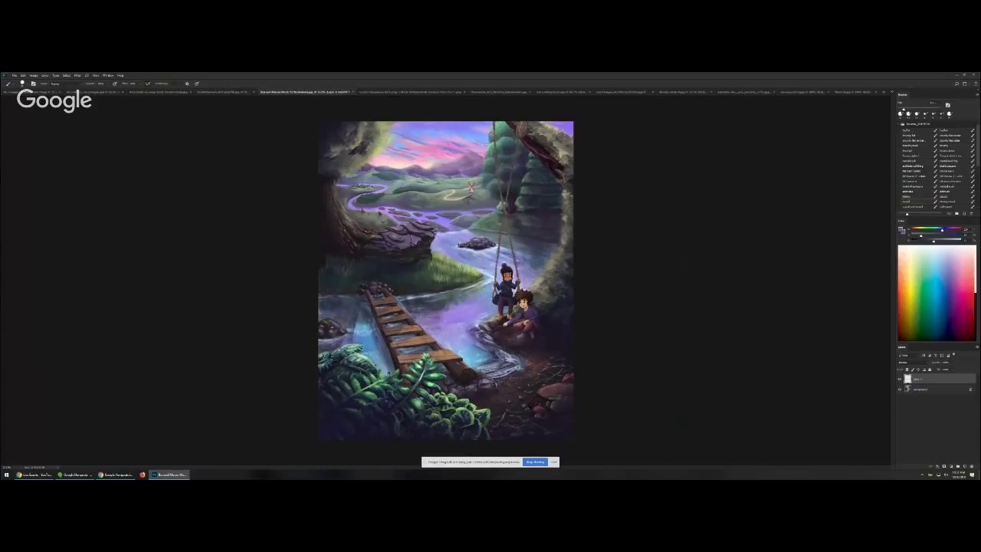
- Try a horizontal line across the distant hills and a winding stroke over the foreground water, undoing both
left_click_drag(301, 182, 670, 217)
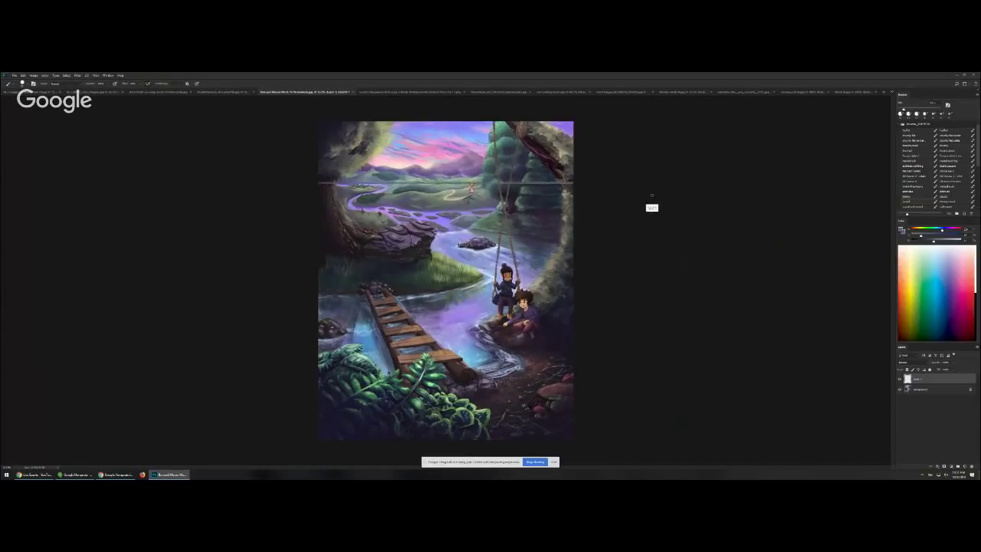
key("ctrl+z")
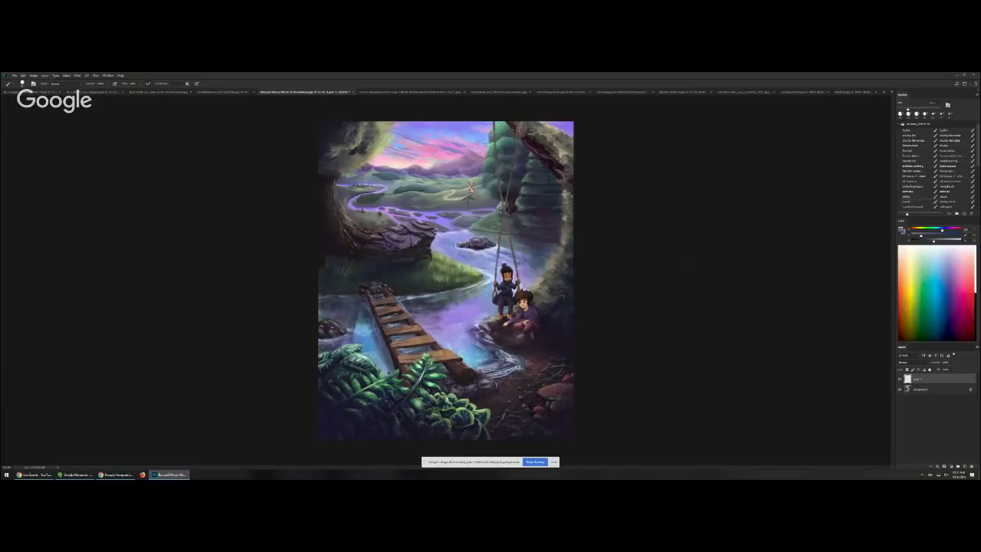
mouse_move(532, 295)
left_mouse_down()
mouse_move(466, 308)
mouse_move(474, 347)
mouse_move(319, 345)
left_mouse_up()
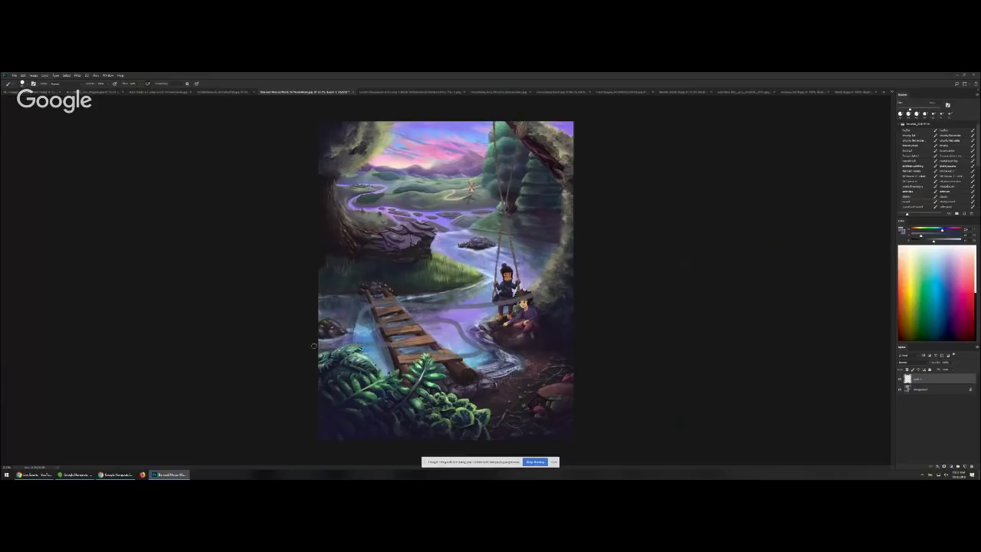
key("ctrl+alt+z")
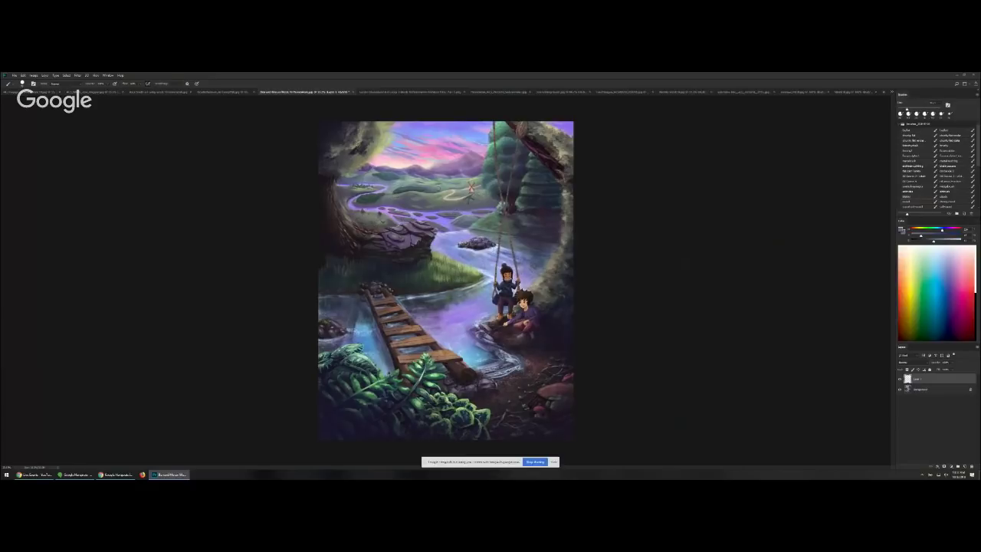
- Paint sampled grey-greens over the distant river bend and hill beside the large tree trunk to simplify them
left_click(437, 204, "ctrl")
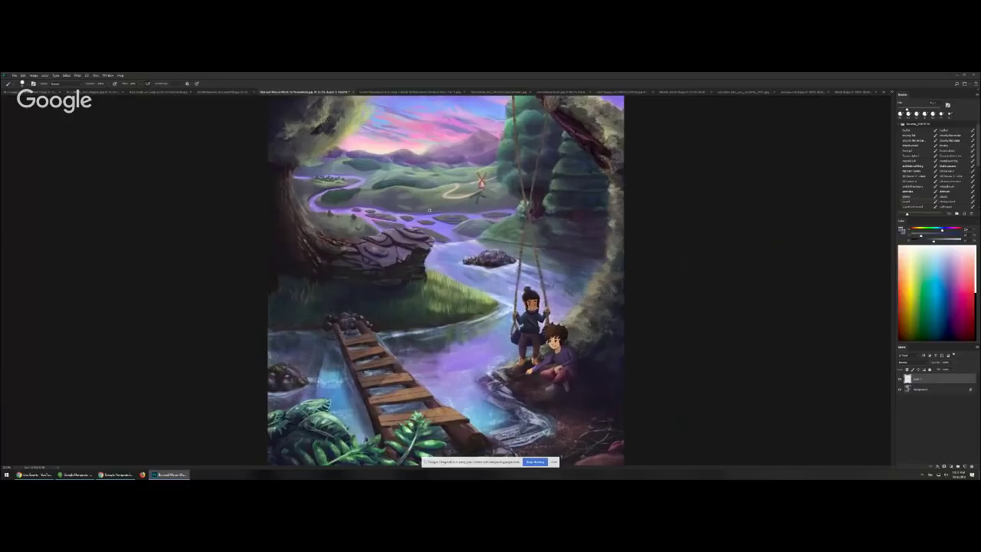
scroll(429, 209, "up", 1)
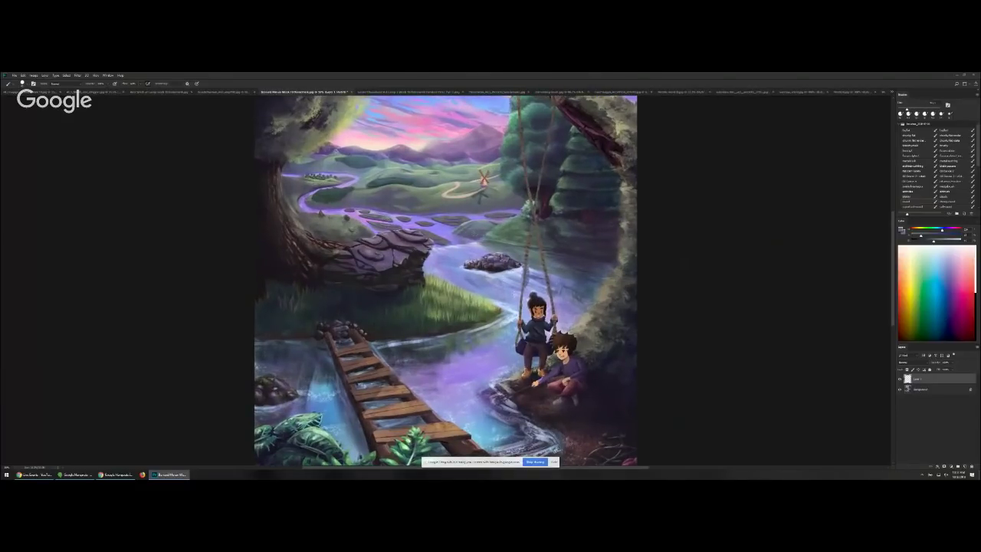
left_click(342, 222, "alt")
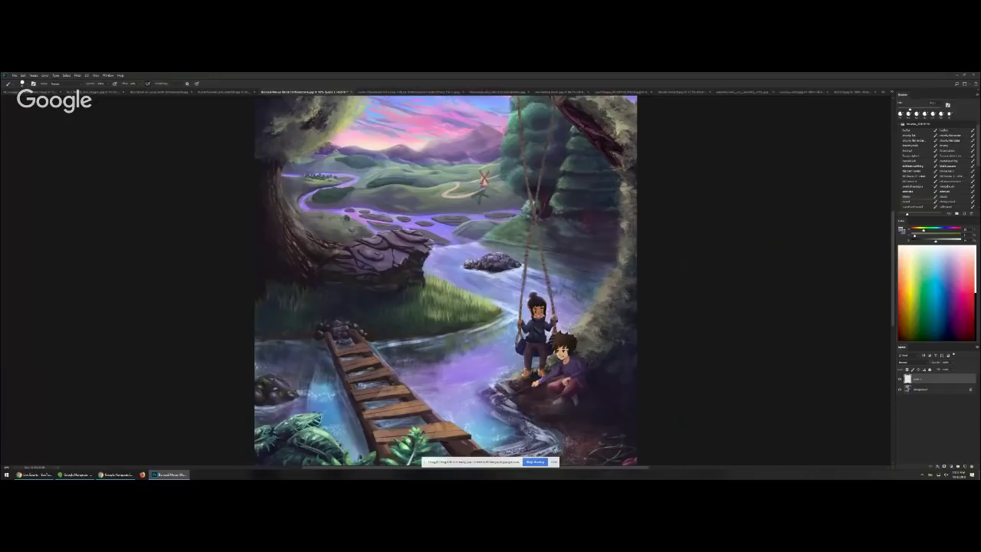
left_click(341, 221, "alt")
left_click_drag(317, 209, 350, 216)
left_click(315, 228, "alt")
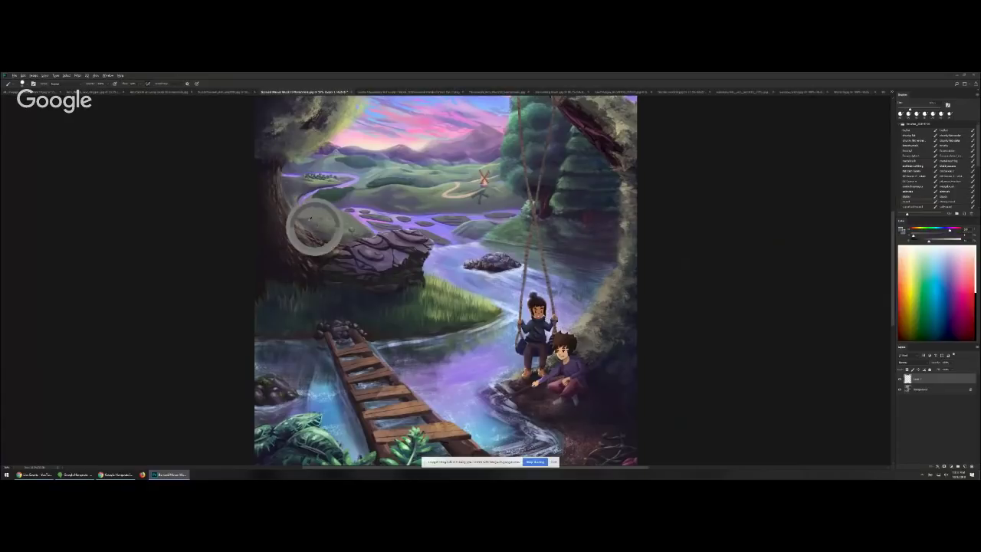
left_click(331, 207, "alt")
mouse_move(314, 191)
left_mouse_down()
mouse_move(347, 189)
mouse_move(331, 183)
mouse_move(344, 191)
mouse_move(340, 178)
mouse_move(310, 182)
left_mouse_up()
left_click(346, 181, "alt")
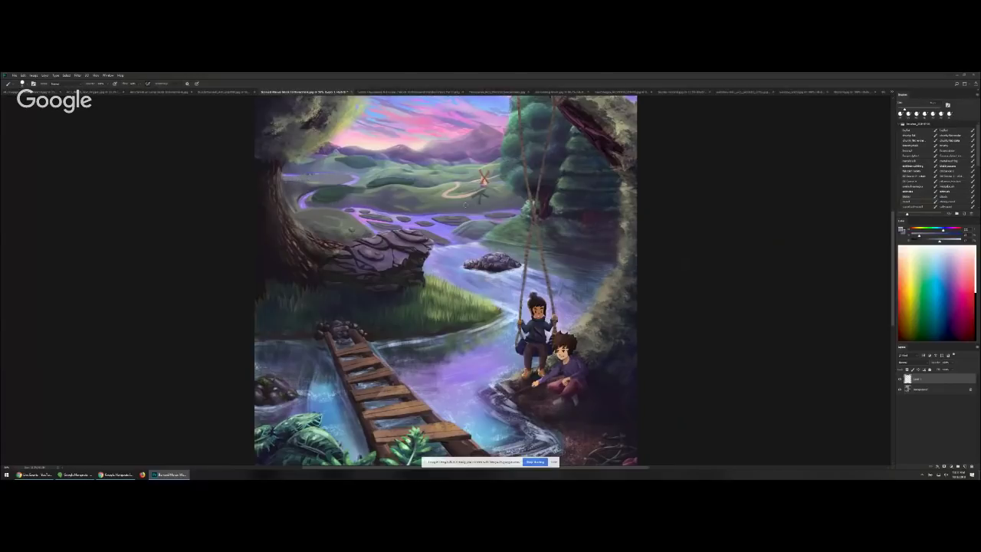
- Try large strokes over the river and grass bank in a sampled blue-grey, undoing them
key("bracketright")
key("bracketright")
left_click(548, 295, "alt")
left_click(433, 348, "alt")
mouse_move(469, 287)
left_mouse_down()
mouse_move(502, 243)
mouse_move(501, 346)
left_mouse_up()
key("ctrl+z")
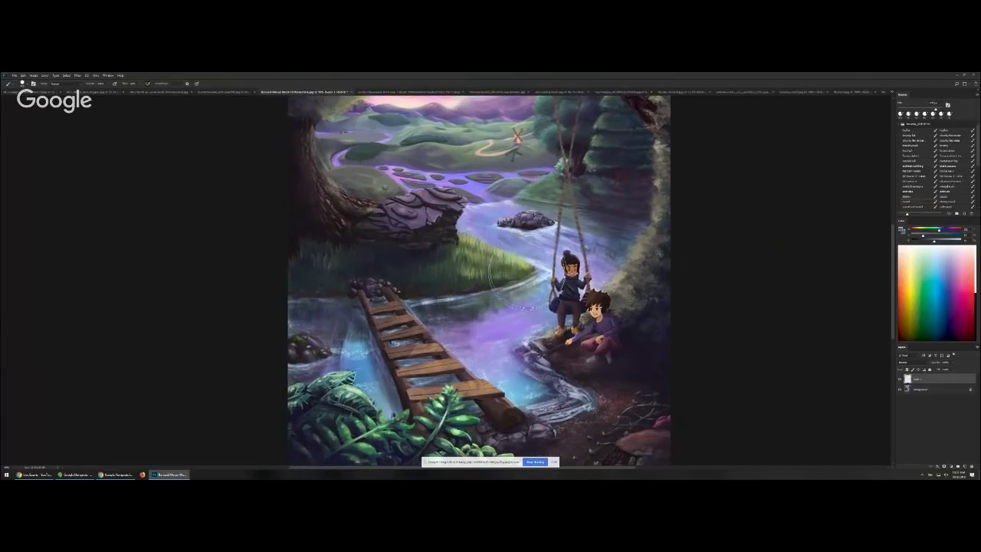
mouse_move(503, 307)
left_mouse_down()
mouse_move(503, 354)
mouse_move(495, 153)
left_mouse_up()
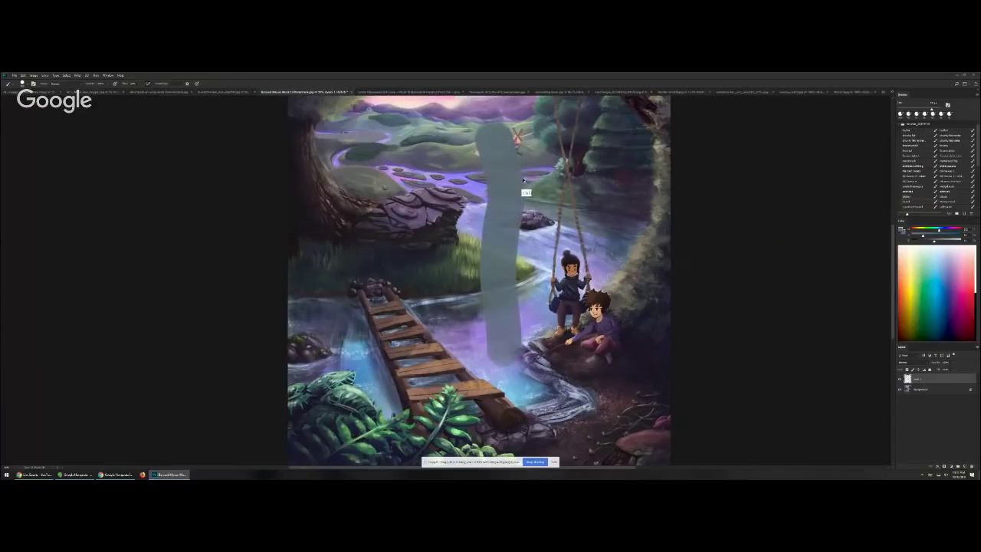
key("ctrl+z")
- Mute the bright purple water between the bridge and the children with a smaller brush and the sampled blue-grey
key("bracketleft")
key("bracketleft")
key("bracketleft")
key("bracketleft")
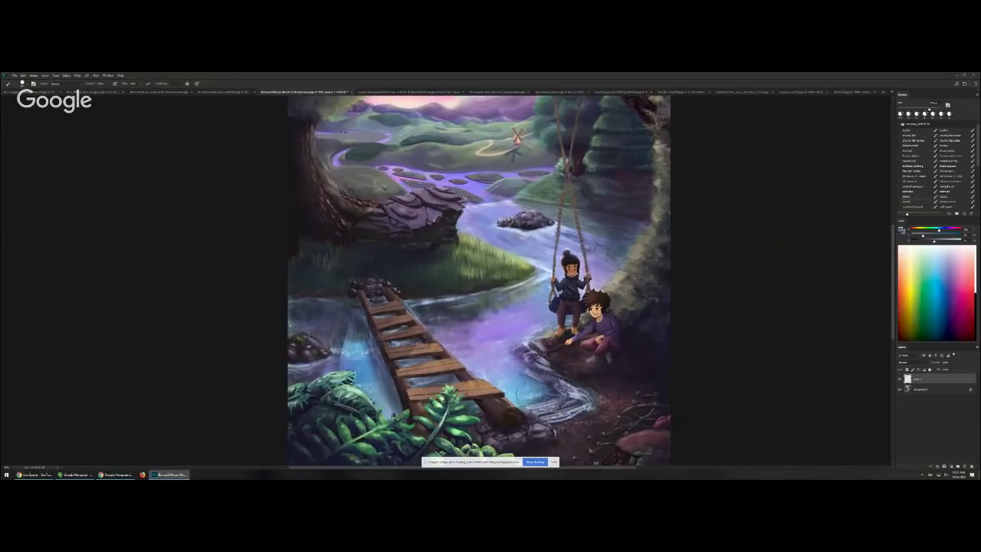
mouse_move(511, 376)
left_mouse_down()
mouse_move(466, 335)
mouse_move(465, 311)
mouse_move(474, 333)
mouse_move(462, 331)
mouse_move(491, 348)
mouse_move(500, 322)
mouse_move(528, 316)
mouse_move(443, 317)
mouse_move(443, 344)
left_mouse_up()
left_click(466, 310, "alt")
key("bracketright")
key("bracketright")
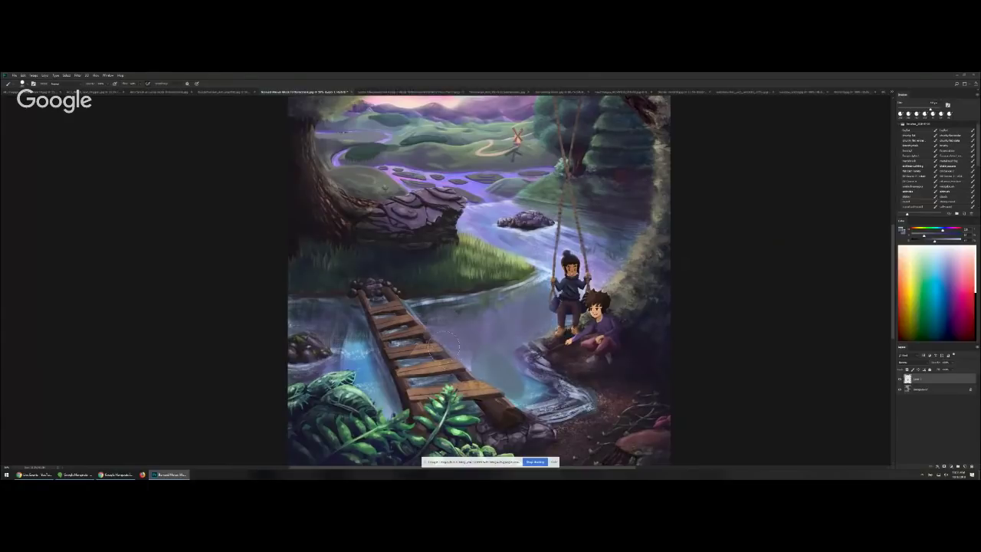
- Extend muted blue-grey tones over the water on both sides of the bridge and along the grass bank's edge
left_click(428, 316, "alt")
key("bracketleft")
left_click(418, 309, "alt")
key("bracketright")
left_click_drag(437, 316, 458, 341)
mouse_move(358, 342)
left_mouse_down()
mouse_move(349, 370)
mouse_move(371, 394)
left_mouse_up()
key("bracketleft")
key("bracketleft")
mouse_move(420, 306)
left_mouse_down()
mouse_move(533, 299)
mouse_move(450, 308)
mouse_move(509, 297)
left_mouse_up()
- Try covering the grassy bank with a flat stroke of sampled dark green, undoing it
left_click(519, 307, "alt")
left_click(442, 274, "alt")
mouse_move(444, 267)
left_mouse_down()
mouse_move(468, 280)
mouse_move(561, 244)
left_mouse_up()
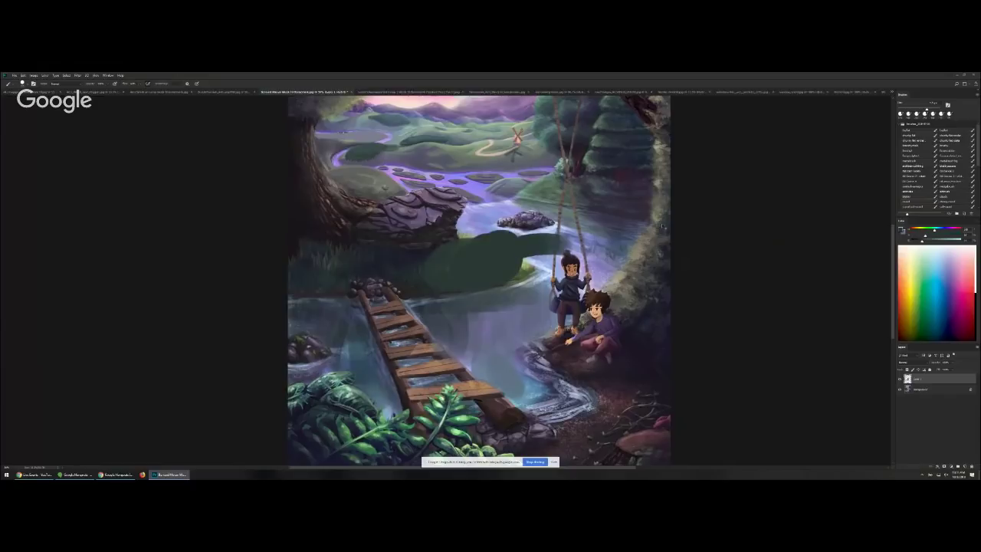
key("ctrl+z")
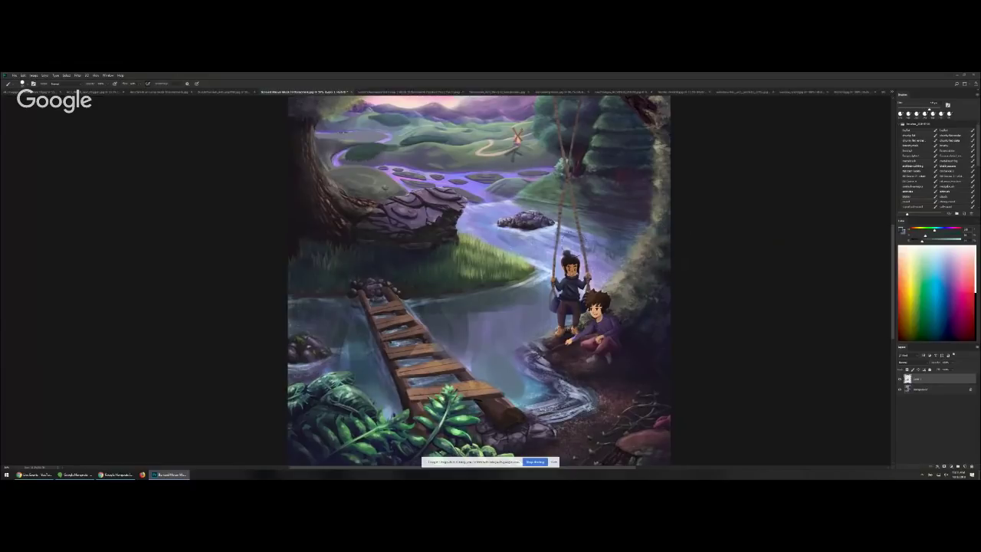
- Calm the water behind the swing and around the small rock island with sampled darker tones, checking the whole image
left_click(535, 247, "alt")
mouse_move(607, 227)
left_mouse_down()
mouse_move(606, 268)
mouse_move(603, 231)
mouse_move(597, 234)
mouse_move(600, 244)
mouse_move(610, 235)
mouse_move(617, 260)
mouse_move(596, 248)
mouse_move(605, 263)
mouse_move(589, 237)
mouse_move(593, 257)
mouse_move(585, 248)
mouse_move(604, 269)
mouse_move(529, 236)
left_mouse_up()
left_click(534, 249, "alt")
left_click(453, 216, "alt")
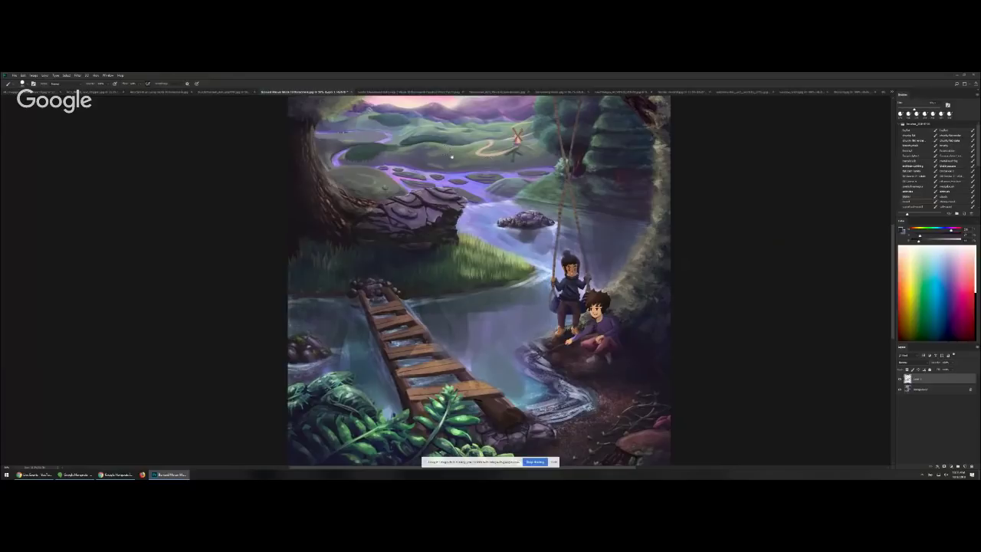
left_click_drag(452, 156, 539, 240)
left_click(685, 236, "alt")
left_click(685, 236, "alt")
left_click_drag(293, 304, 449, 175)
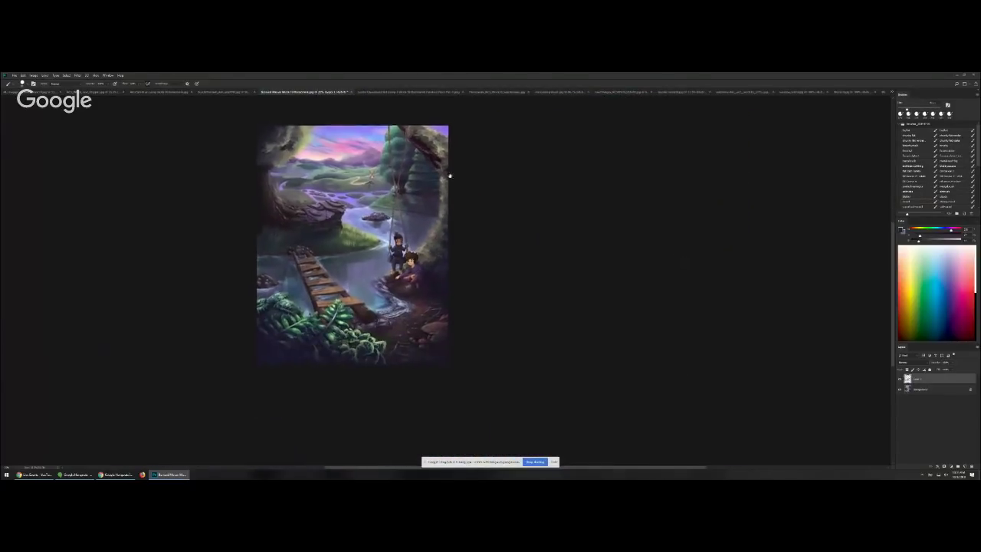
left_click(433, 232, "ctrl")
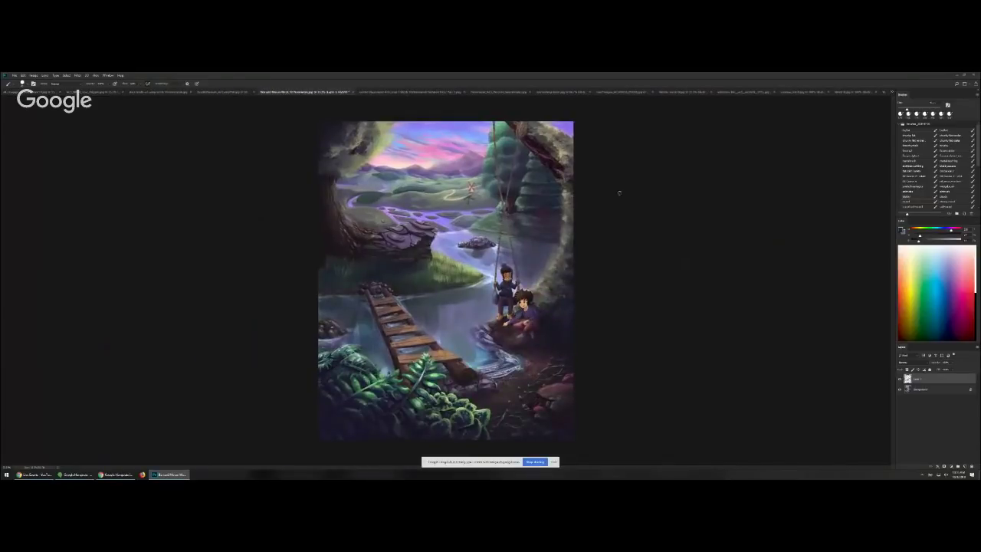
- Darken the large tree's trunk, and try a stroke near the rock ledge in a sampled colour, undoing it
scroll(371, 216, "up", 2)
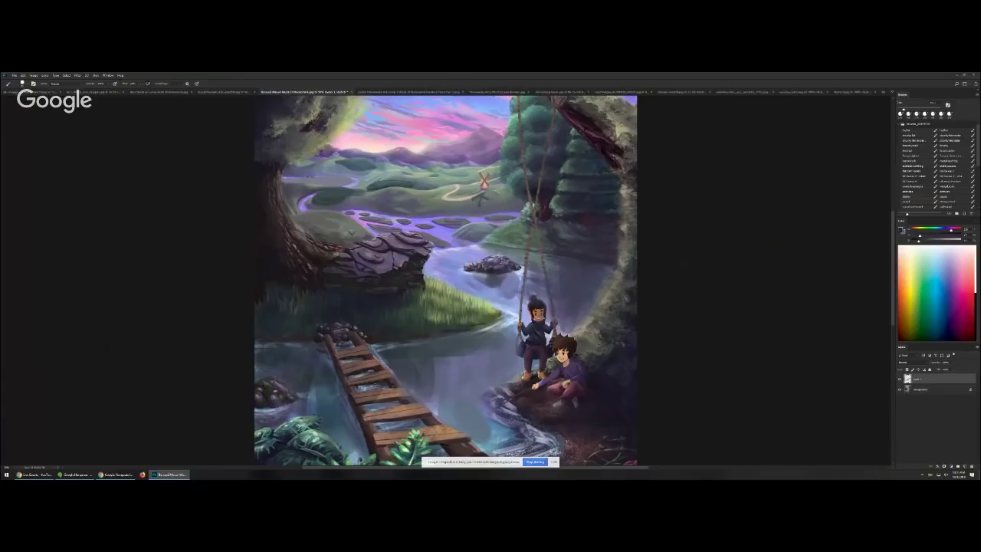
mouse_move(279, 190)
left_mouse_down()
mouse_move(334, 231)
mouse_move(309, 251)
left_mouse_up()
key("ctrl+z")
left_click_drag(276, 196, 267, 249)
left_click(331, 245, "alt")
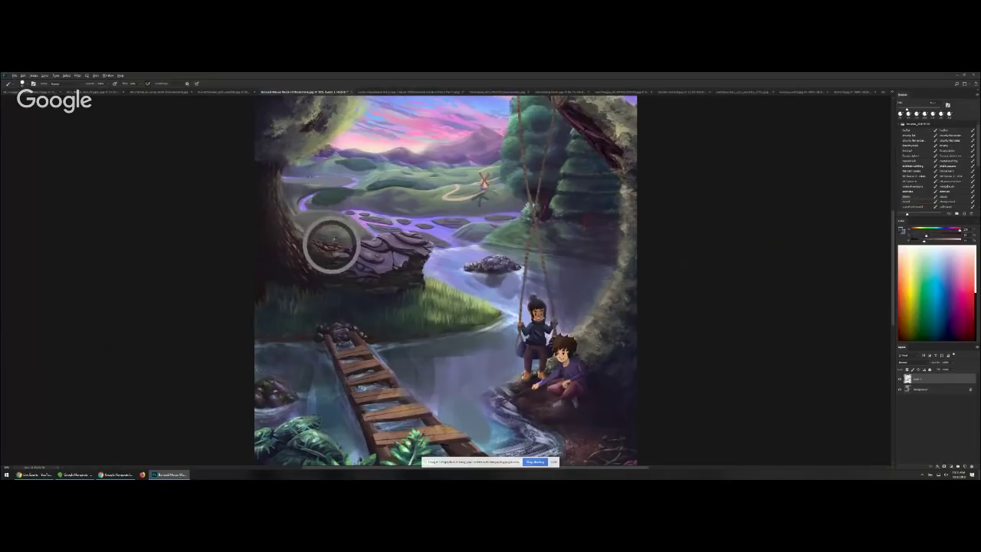
mouse_move(442, 233)
left_mouse_down()
mouse_move(420, 139)
mouse_move(418, 204)
left_mouse_up()
key("ctrl+z")
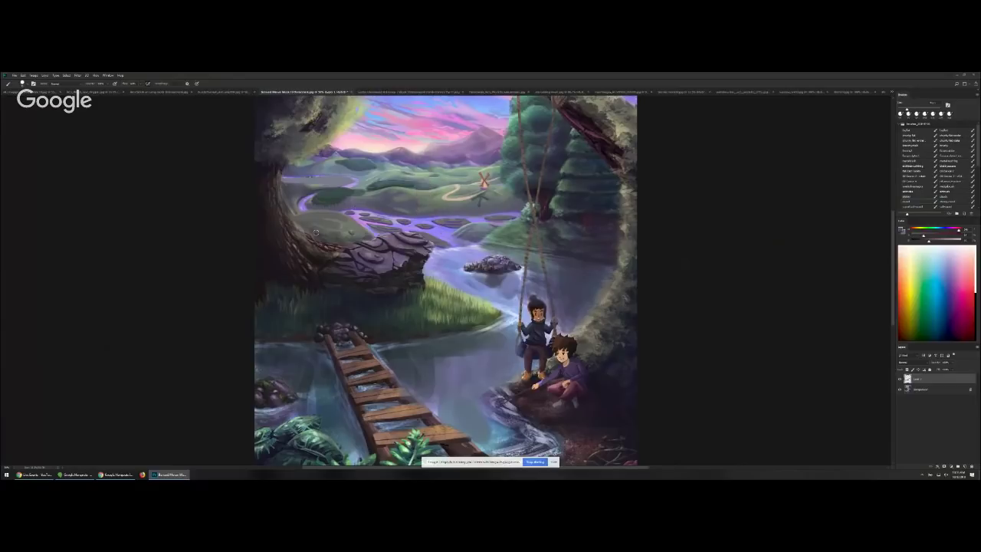
- Reshape the large tree's trunk edge with sampled dark browns and a slightly larger brush
left_click(310, 249, "alt")
mouse_move(302, 243)
left_mouse_down()
mouse_move(279, 220)
mouse_move(291, 200)
mouse_move(285, 173)
left_mouse_up()
key("]")
mouse_move(277, 211)
left_mouse_down()
mouse_move(281, 171)
mouse_move(277, 192)
mouse_move(270, 178)
left_mouse_up()
left_click(287, 240, "alt")
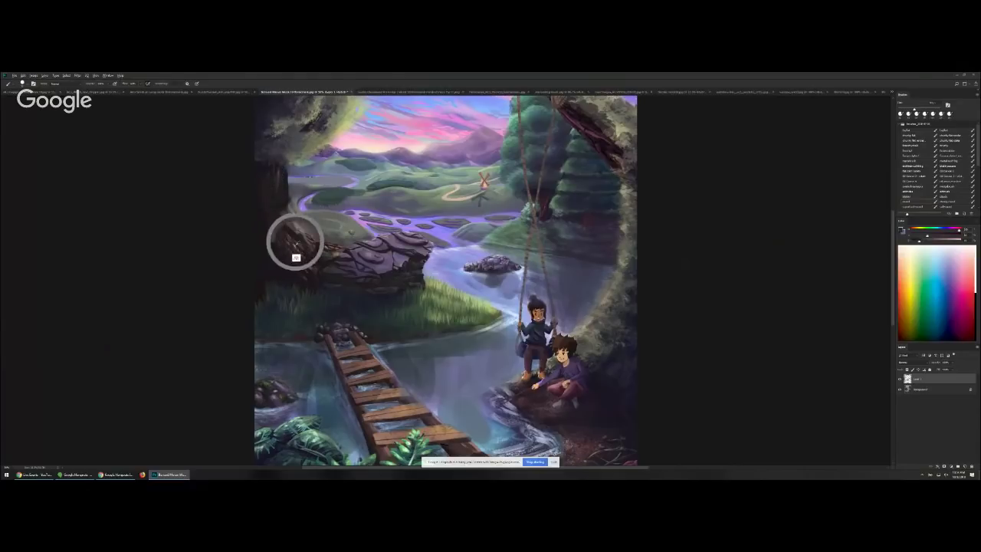
- Build up the trunk below the foliage and its flare into the roots with sampled browns
left_click(275, 181, "alt")
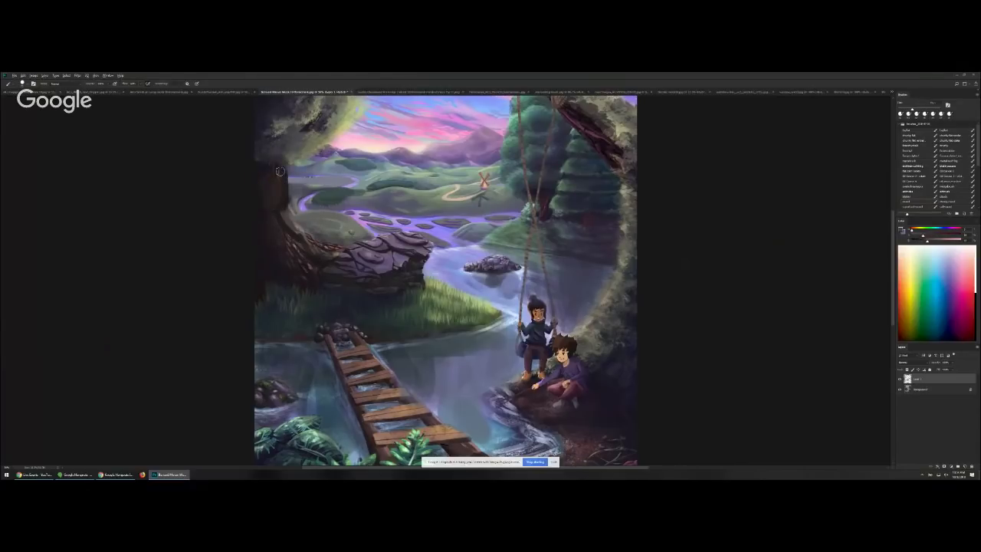
left_click(284, 192, "alt")
left_click(284, 202, "alt")
left_click_drag(290, 187, 291, 161)
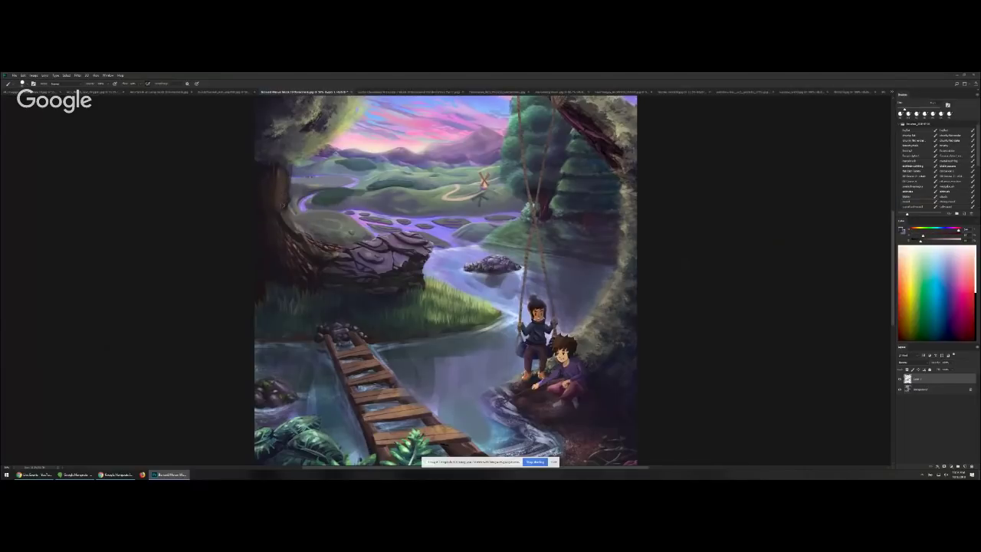
key("bracketright")
left_click_drag(292, 226, 315, 255)
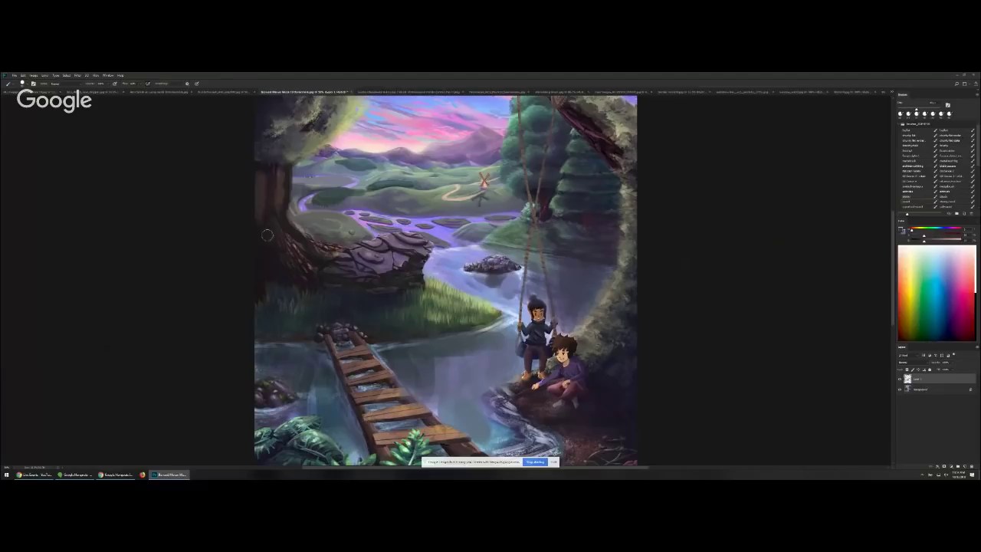
- Simplify the bark and roots of the large tree with sampled browns, undoing a stray stroke across the hills
left_click(274, 187, "alt")
left_click_drag(316, 169, 513, 169)
key("ctrl+z")
left_click(279, 178, "alt")
left_click(287, 206, "alt")
left_click(287, 252, "alt")
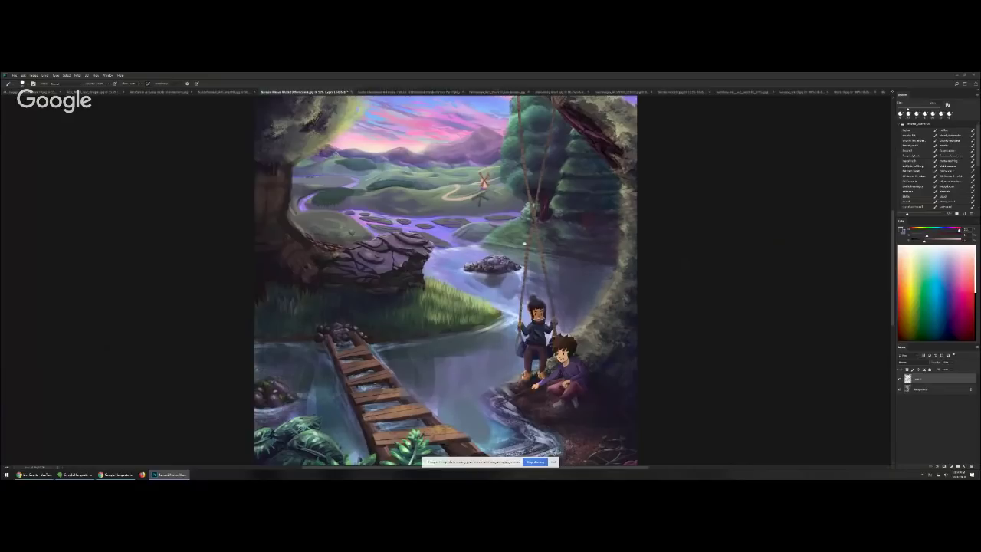
- Examine the repainted tree, river and foreground at reduced and enlarged sizes
left_click_drag(524, 260, 323, 258)
key("ctrl+minus")
key("ctrl+minus")
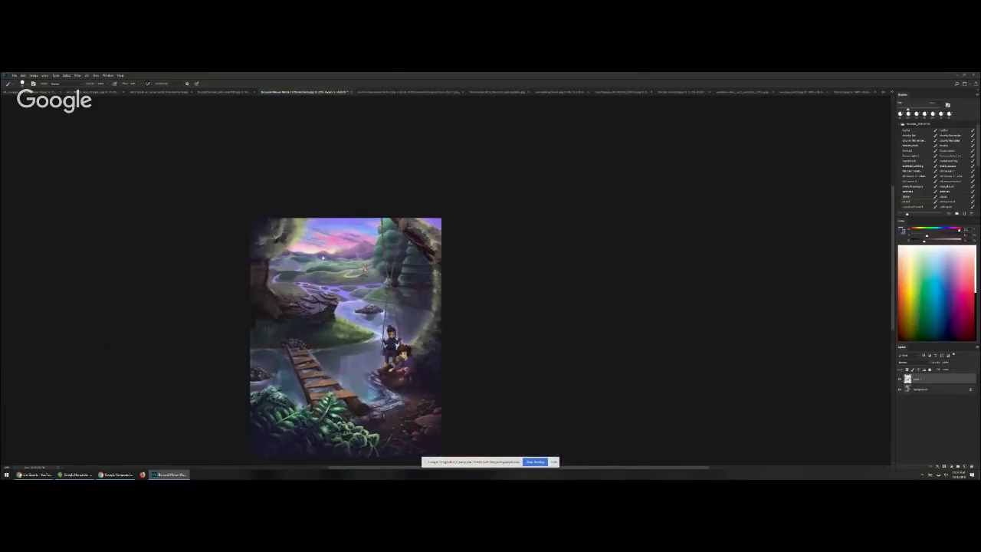
key("ctrl+plus")
key("ctrl+plus")
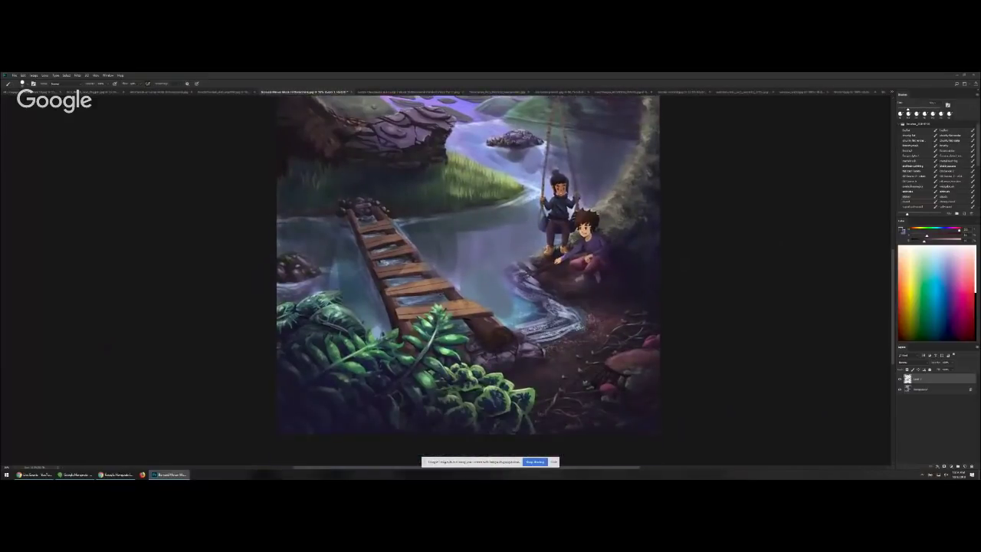
mouse_move(595, 204)
left_mouse_down()
mouse_move(465, 182)
mouse_move(500, 212)
mouse_move(523, 291)
left_mouse_up()
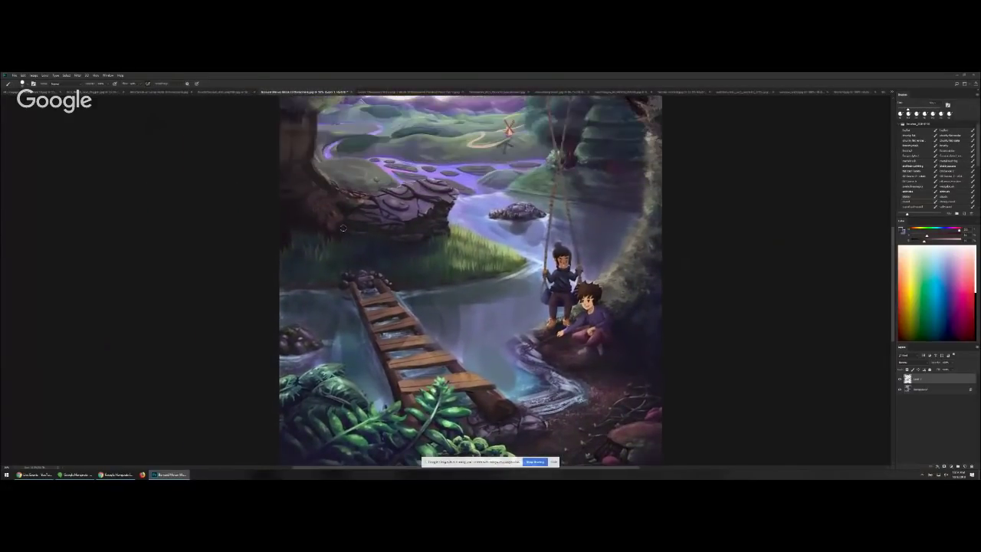
left_click_drag(526, 184, 487, 243)
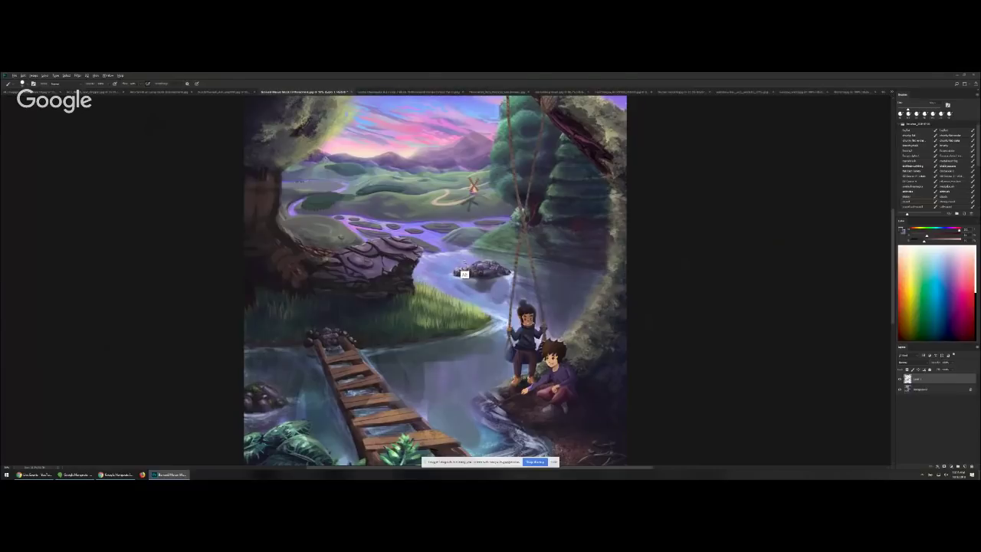
scroll(464, 262, "down", 3)
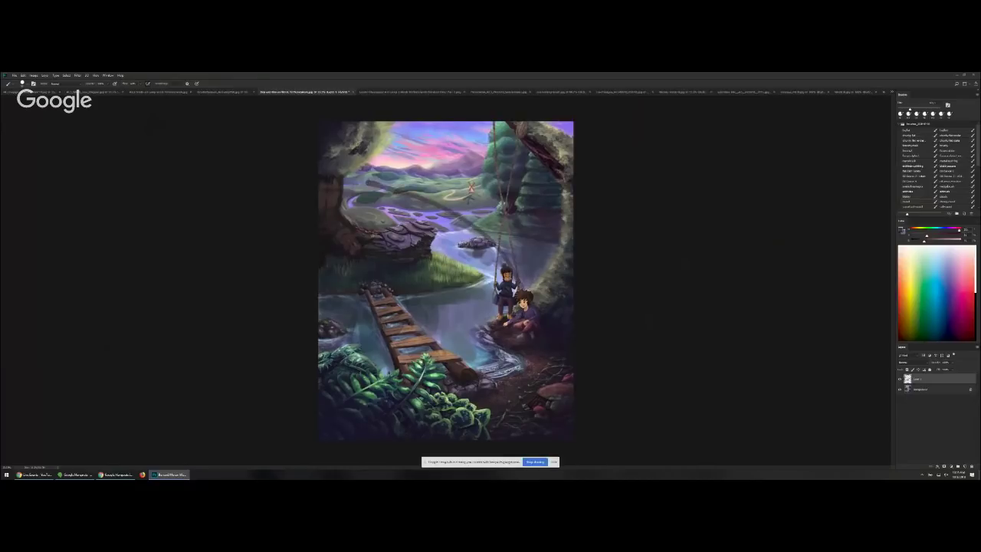
- Draw a curved dark guide line from the distant hills over the rock ledge to the bridge's near end, undoing earlier attempts
mouse_move(475, 363)
left_mouse_down()
mouse_move(429, 185)
mouse_move(469, 354)
left_mouse_up()
key("ctrl+z")
left_click_drag(431, 192, 465, 400)
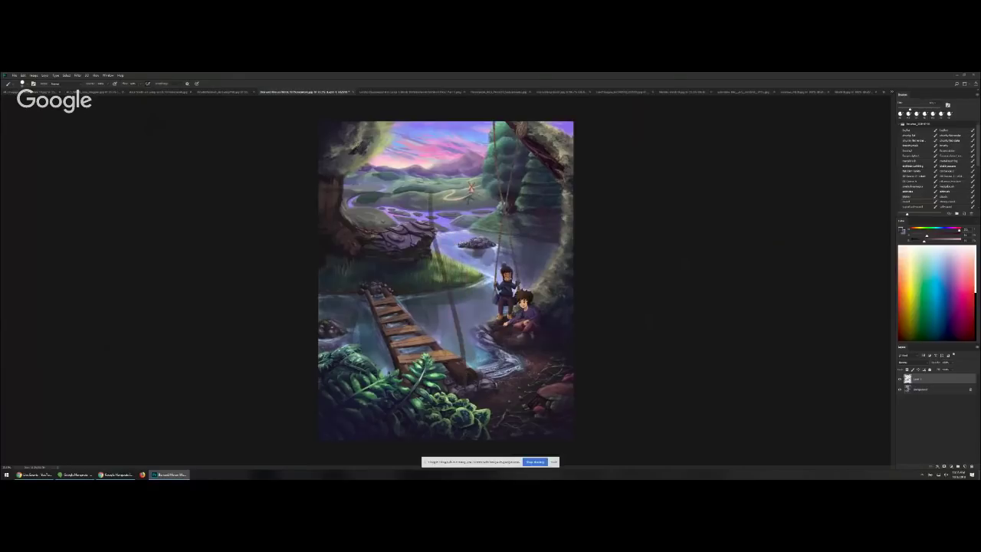
key("ctrl+z")
mouse_move(394, 184)
left_mouse_down()
mouse_move(440, 282)
mouse_move(456, 380)
left_mouse_up()
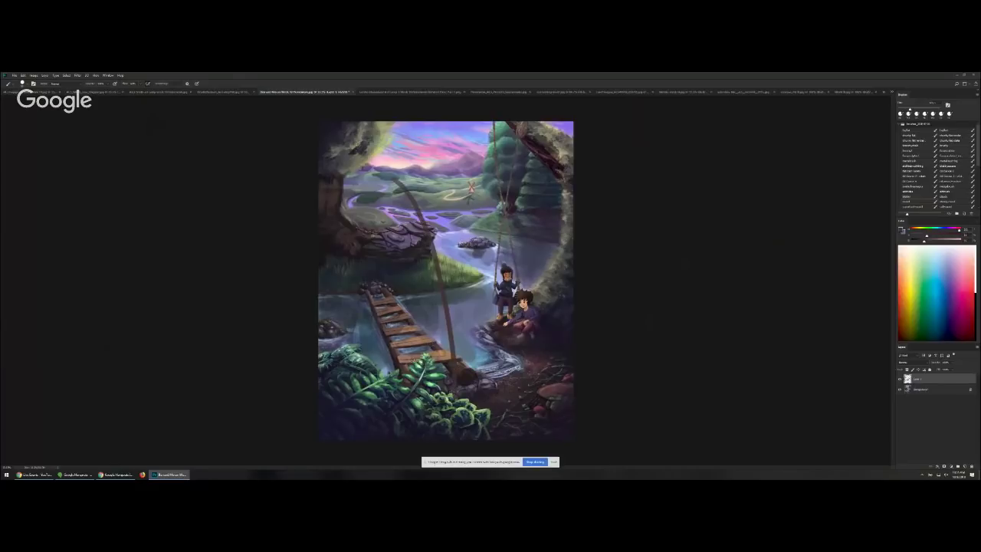
- Try more dark guide lines over the bridge and foreground, and undo them together with the earlier guide line
left_click_drag(373, 292, 414, 424)
mouse_move(481, 374)
left_mouse_down()
mouse_move(439, 304)
mouse_move(465, 383)
mouse_move(436, 404)
left_mouse_up()
key("ctrl+alt+z")
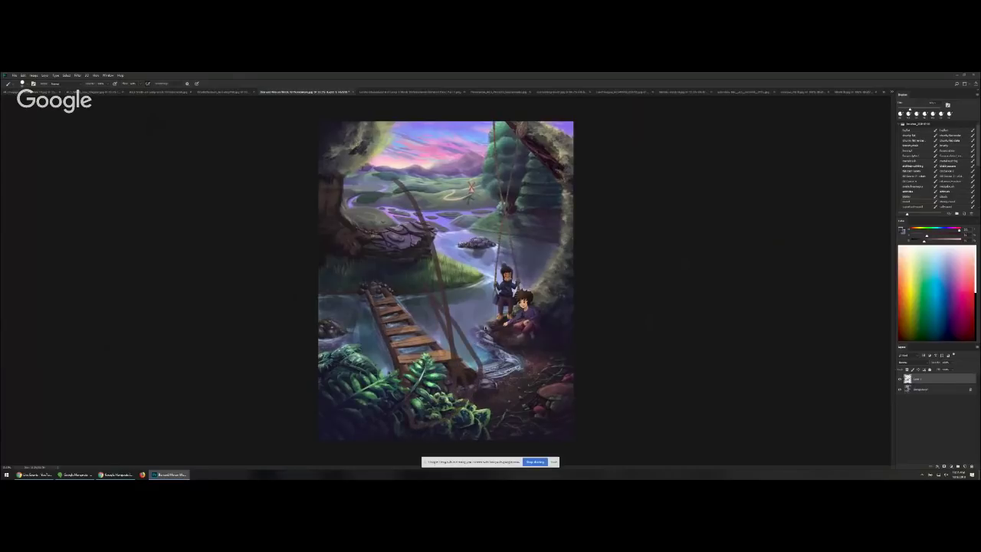
key("ctrl+alt+z")
key("ctrl+alt+z")
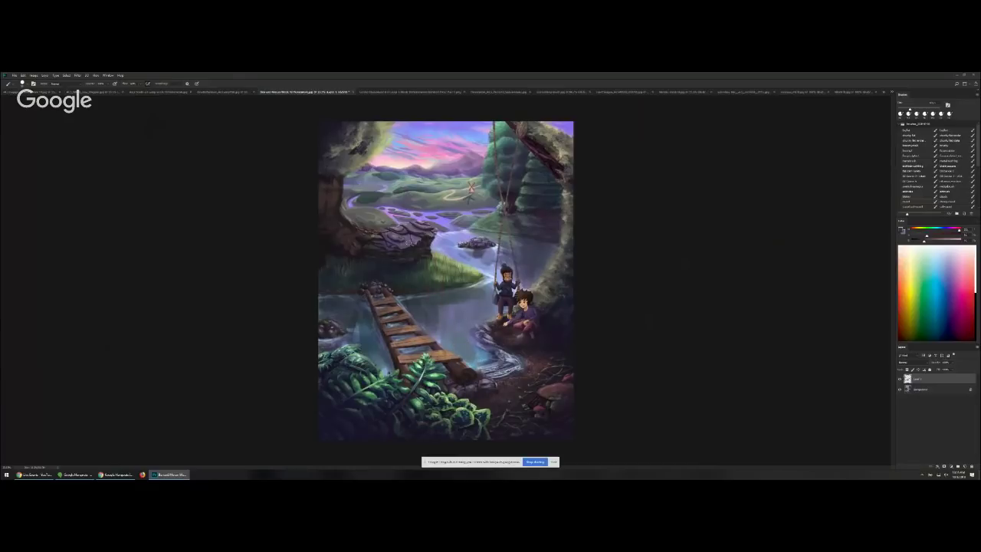
- Simplify the distant hills behind the river with sampled hill colours
left_click(423, 198, "alt")
left_click(431, 191, "alt")
mouse_move(446, 189)
left_mouse_down()
mouse_move(388, 183)
mouse_move(458, 182)
left_mouse_up()
left_click(364, 196, "alt")
left_click(418, 192, "alt")
left_click(360, 195, "alt")
left_click(386, 191, "alt")
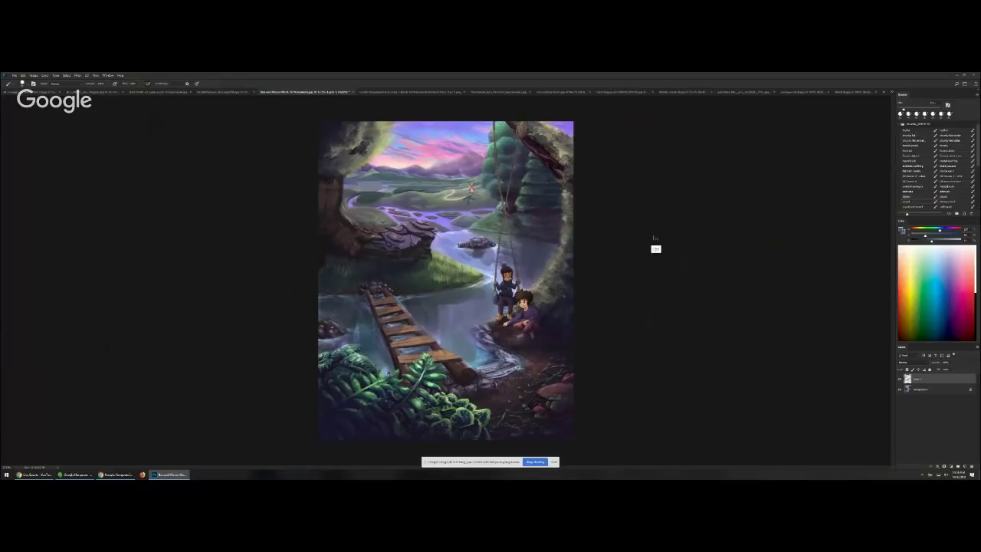
- Switch to the beaver and ribbon painting, reposition the pink ribbon higher on a separate layer and cover the old one with sampled background colours
key("ctrl+Tab")
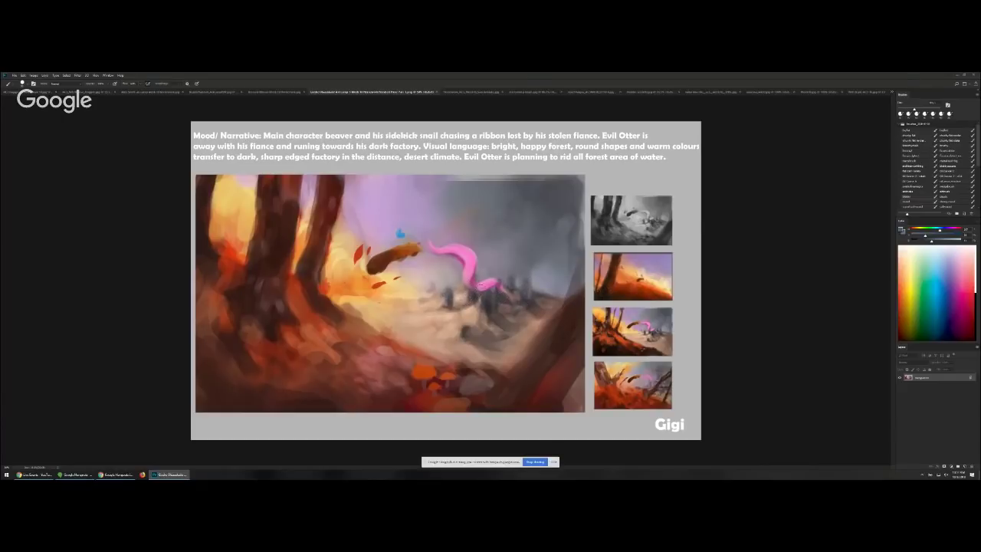
left_click(473, 291, "alt")
mouse_move(426, 245)
left_mouse_down()
mouse_move(448, 291)
mouse_move(492, 316)
mouse_move(488, 294)
mouse_move(500, 289)
mouse_move(479, 283)
mouse_move(488, 283)
mouse_move(487, 253)
mouse_move(487, 271)
mouse_move(471, 275)
mouse_move(508, 259)
left_mouse_up()
key("ctrl+j")
key("e")
key("]")
key("]")
key("]")
key("b")
left_click(484, 277, "alt")
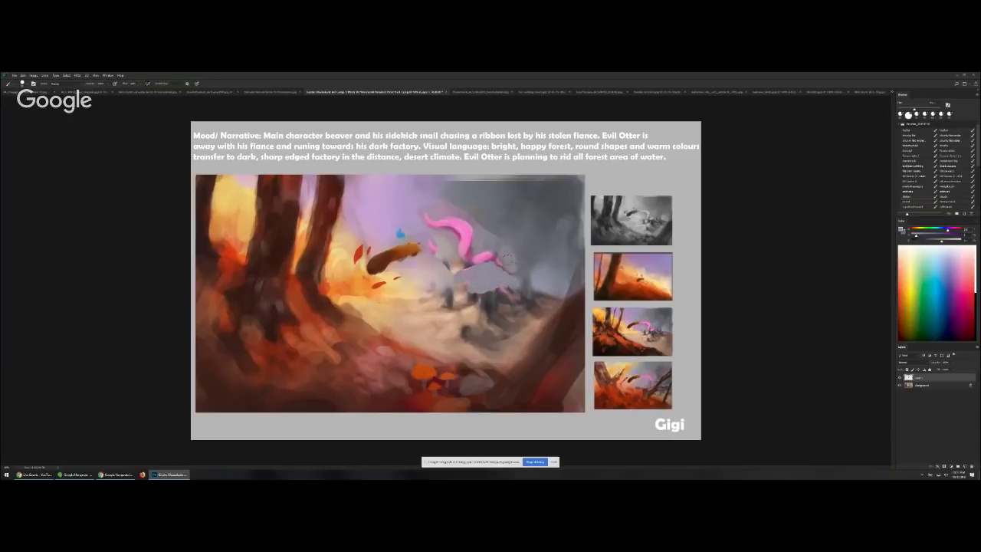
left_click(432, 270, "alt")
mouse_move(445, 257)
left_mouse_down()
mouse_move(495, 285)
mouse_move(488, 293)
mouse_move(472, 283)
mouse_move(449, 288)
mouse_move(489, 279)
mouse_move(499, 286)
mouse_move(509, 246)
mouse_move(495, 282)
mouse_move(534, 290)
mouse_move(518, 283)
mouse_move(508, 257)
mouse_move(507, 281)
mouse_move(508, 269)
mouse_move(526, 284)
mouse_move(491, 291)
mouse_move(492, 269)
mouse_move(479, 256)
mouse_move(493, 308)
mouse_move(507, 284)
mouse_move(507, 236)
mouse_move(510, 265)
mouse_move(547, 286)
left_mouse_up()
- Paint the distant factory's spires in a sampled dark grey and extend its low skyline to both sides
left_click(491, 295, "alt")
key("bracketleft")
key("bracketleft")
key("bracketleft")
left_click(465, 252, "alt")
key("ctrl+z")
key("ctrl+z")
key("ctrl+z")
left_click(509, 286, "alt")
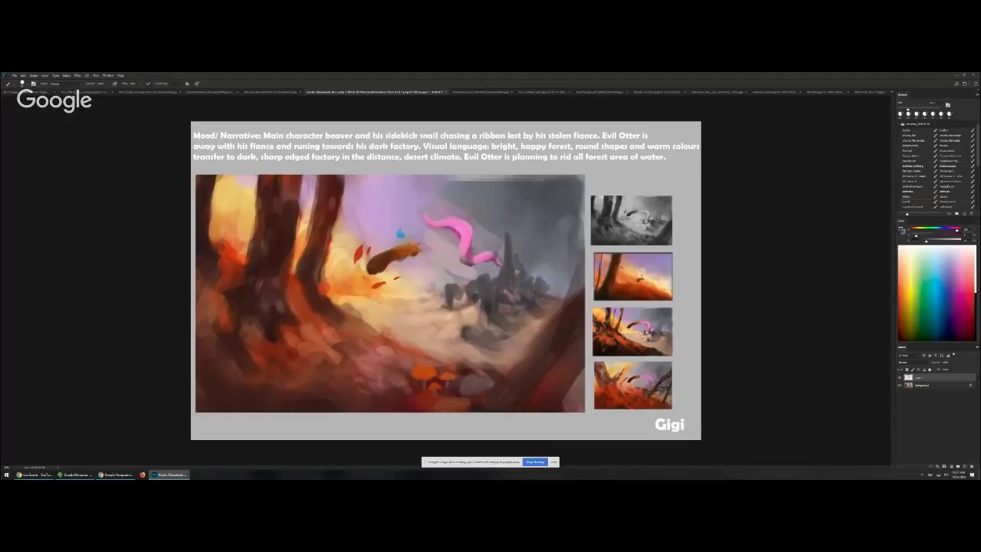
left_click_drag(455, 289, 413, 291)
mouse_move(538, 291)
left_mouse_down()
mouse_move(569, 290)
mouse_move(557, 288)
left_mouse_up()
- Add small dark grey shapes on the sandy ground in front of the distant factory
left_click(487, 305, "alt")
left_click(487, 305, "alt")
mouse_move(470, 312)
left_mouse_down()
mouse_move(466, 328)
mouse_move(468, 320)
left_mouse_up()
mouse_move(470, 317)
left_mouse_down()
mouse_move(474, 325)
mouse_move(445, 330)
left_mouse_up()
- Paint a cluster of small rounded trees at the forest edge below the beaver, undoing two trial strokes
mouse_move(350, 336)
left_mouse_down()
mouse_move(492, 331)
mouse_move(383, 345)
left_mouse_up()
key("ctrl+z")
left_click(357, 338, "alt")
mouse_move(364, 310)
left_mouse_down()
mouse_move(400, 319)
mouse_move(413, 340)
mouse_move(375, 321)
mouse_move(405, 318)
mouse_move(387, 294)
mouse_move(404, 298)
mouse_move(390, 314)
mouse_move(372, 307)
mouse_move(369, 288)
mouse_move(363, 299)
mouse_move(379, 305)
left_mouse_up()
key("ctrl+z")
key("bracketright")
key("bracketleft")
key("bracketleft")
key("bracketleft")
mouse_move(412, 333)
left_mouse_down()
mouse_move(420, 320)
mouse_move(420, 336)
mouse_move(428, 328)
mouse_move(401, 300)
left_mouse_up()
mouse_move(380, 300)
left_mouse_down()
mouse_move(386, 290)
mouse_move(360, 311)
mouse_move(352, 276)
mouse_move(374, 328)
mouse_move(367, 320)
left_mouse_up()
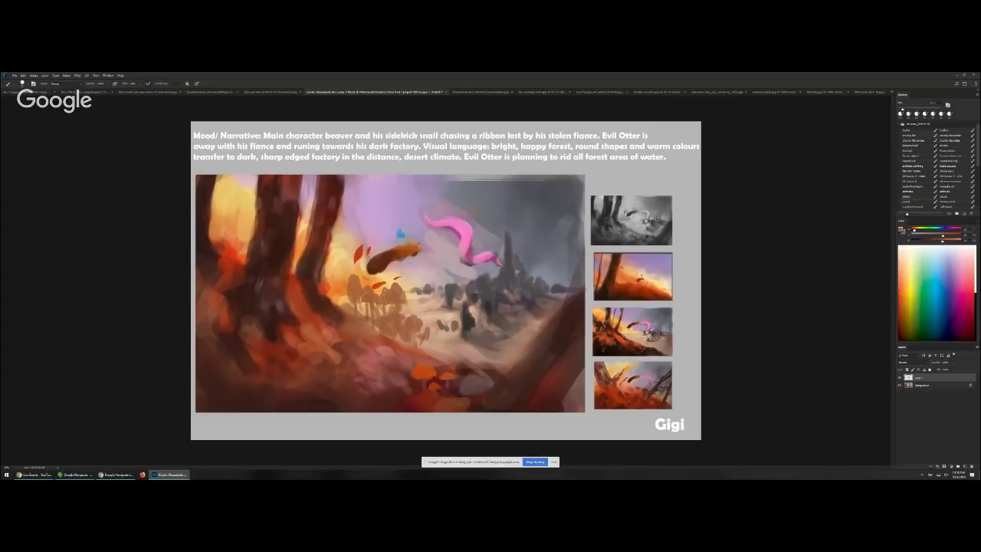
left_click(441, 347, "alt")
left_click(346, 286, "alt")
left_click_drag(424, 340, 433, 345)
- Switch to the fortress wall landscape and examine its composition mirrored and at reduced size
key("ctrl+Tab")
key("ctrl+Tab")
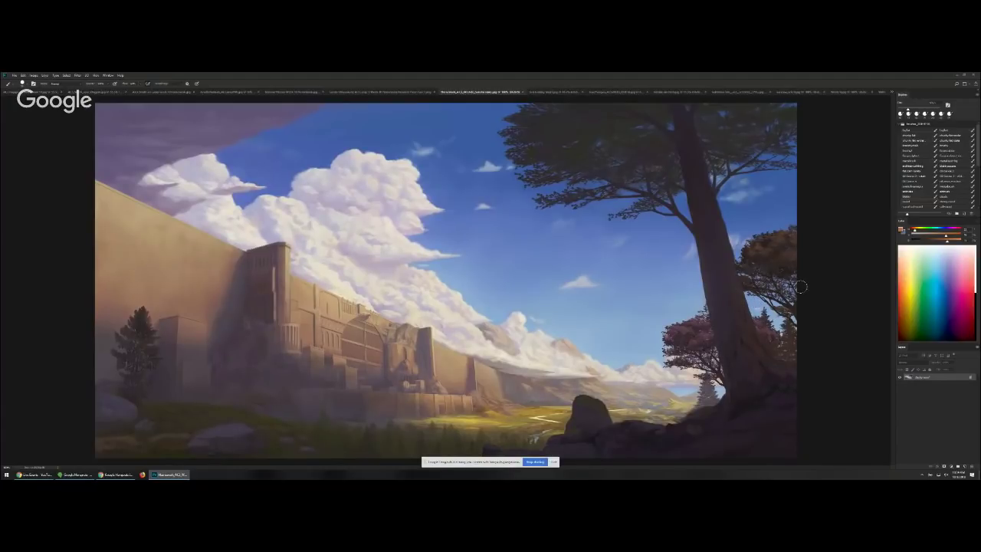
key("ctrl+f")
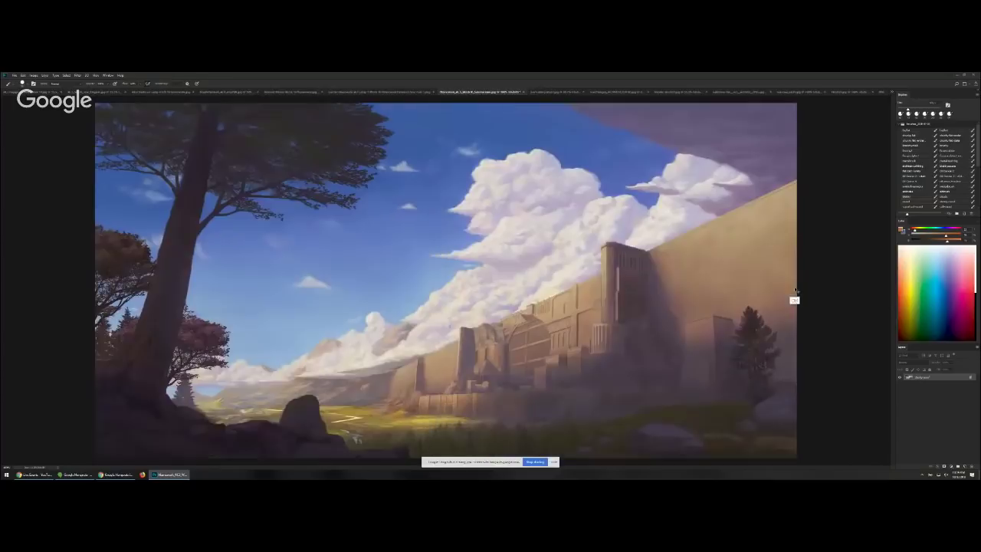
key("h")
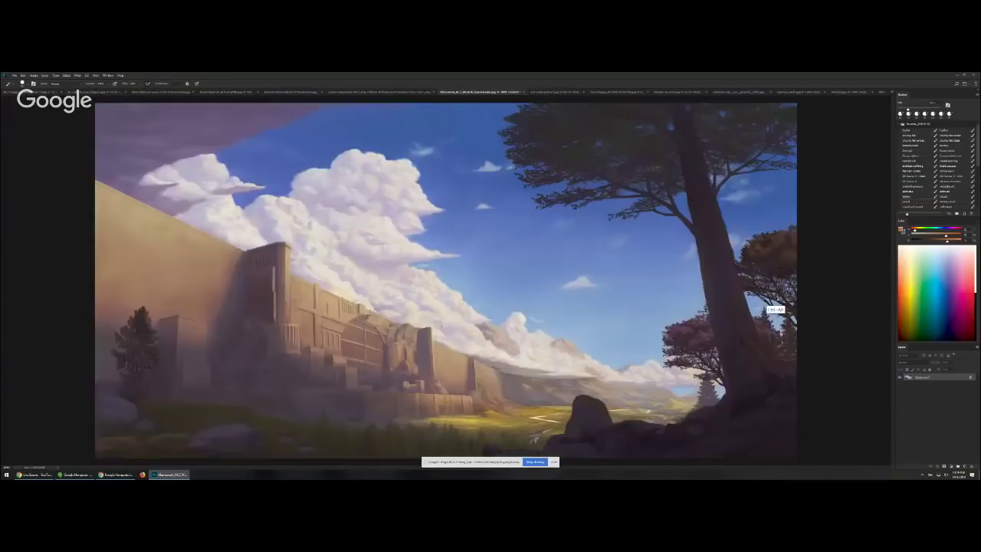
key("ctrl+minus")
key("ctrl+minus")
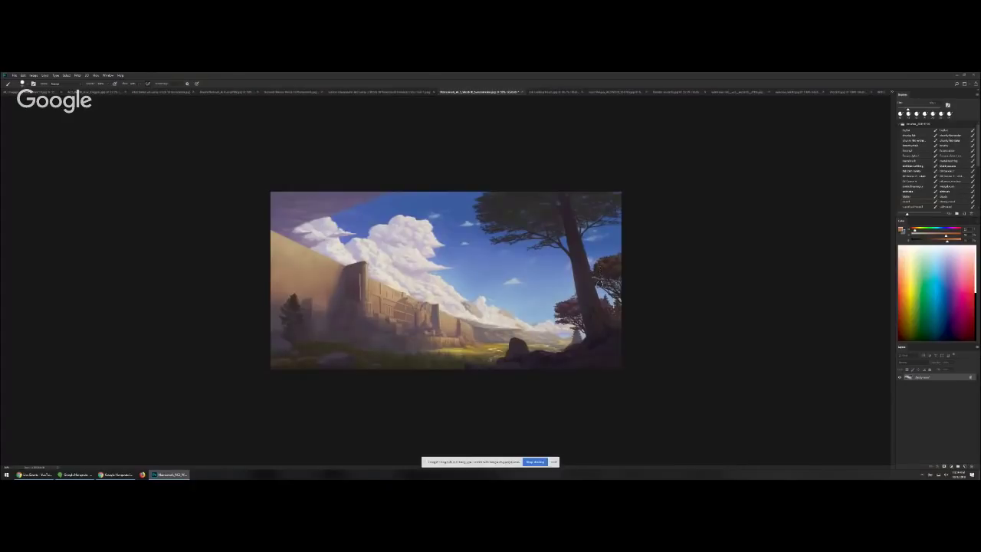
key("ctrl+plus")
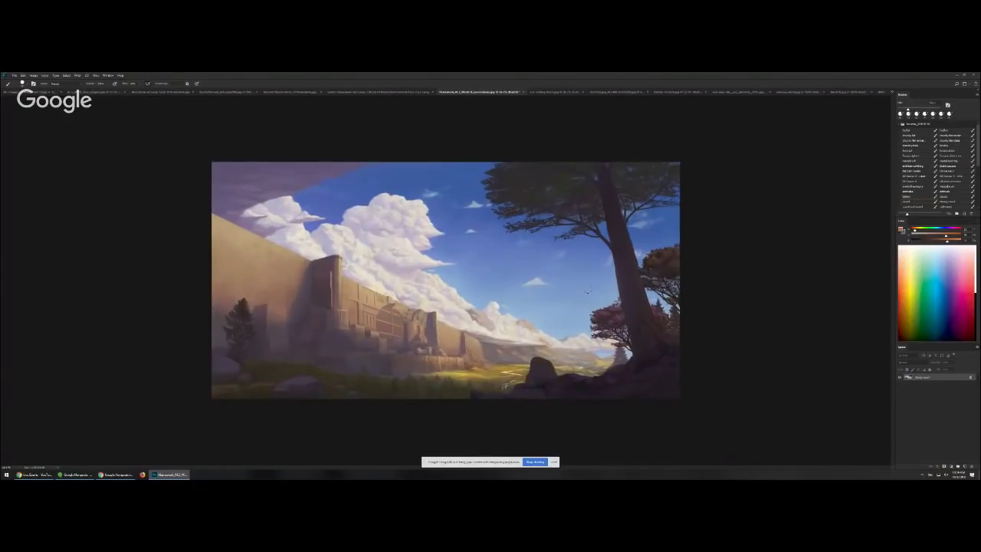
- Add a new layer and sample a pale cloud colour for guide lines, using a smaller brush
key("ctrl+shift+n")
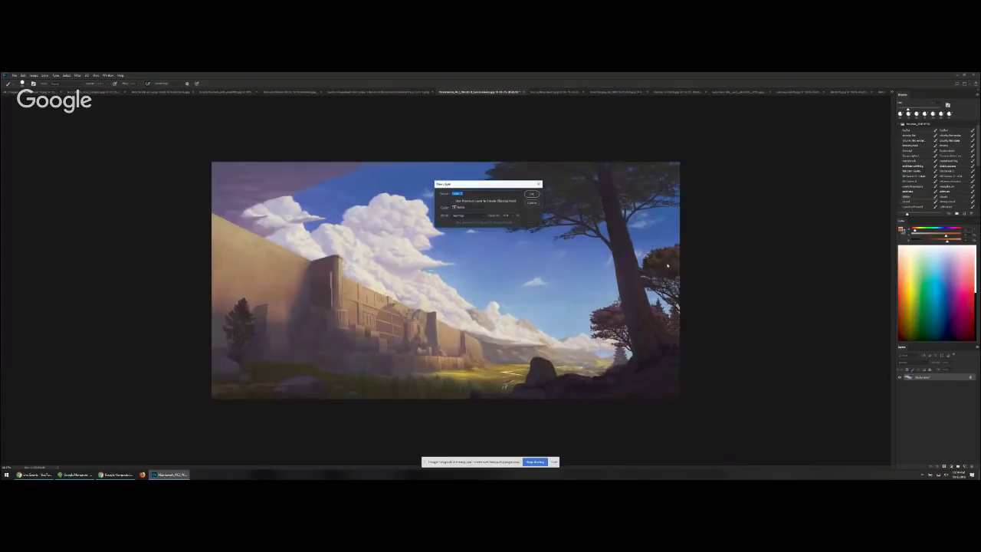
key("Return")
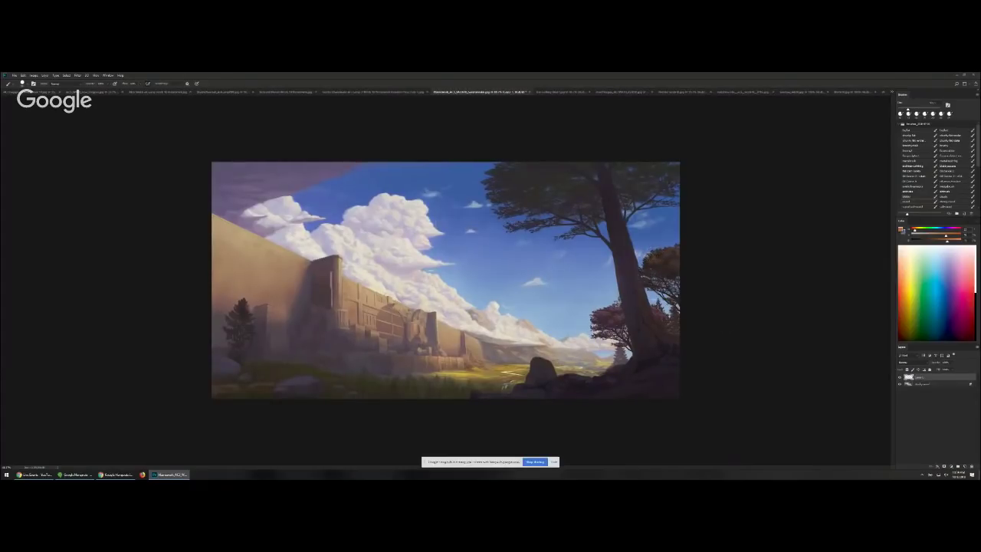
key("r")
left_click_drag(760, 313, 616, 377)
left_click(617, 377, "alt")
left_click(623, 381, "alt")
key("bracketleft")
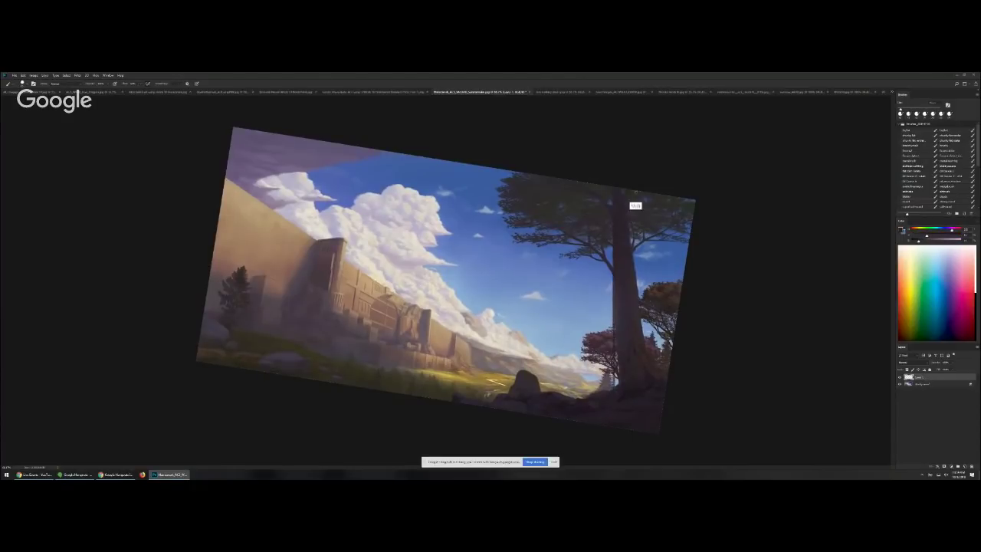
left_click(498, 337, "alt")
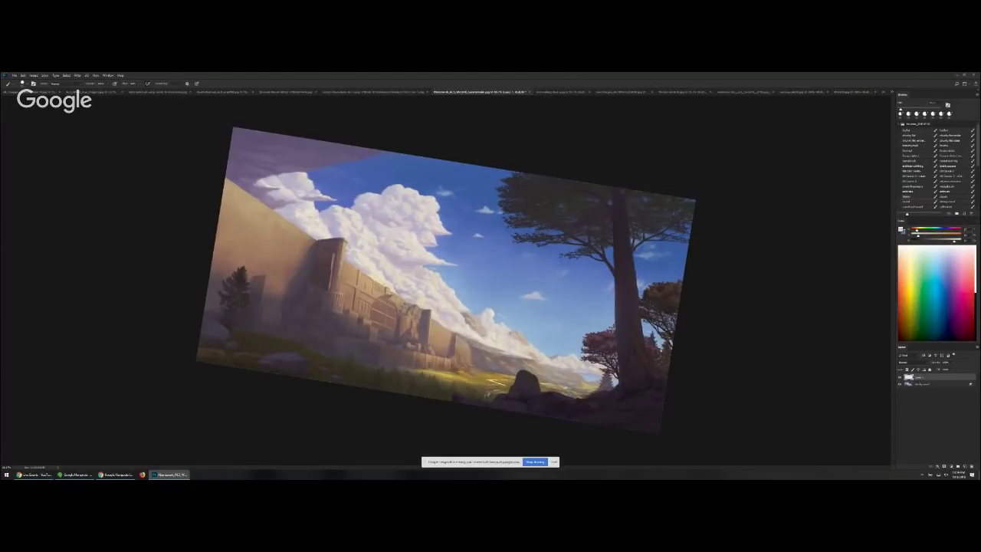
- Draw a straight pale guide line and move it onto the large tree's leaning trunk, undoing a first attempt
mouse_move(614, 389)
left_mouse_down()
mouse_move(608, 170)
mouse_move(616, 397)
left_mouse_up()
key("ctrl+z")
key("r")
left_click_drag(774, 335, 771, 341)
key("b")
mouse_move(597, 415)
left_mouse_down()
mouse_move(602, 257)
mouse_move(598, 417)
left_mouse_up()
key("r")
left_click_drag(695, 355, 728, 295)
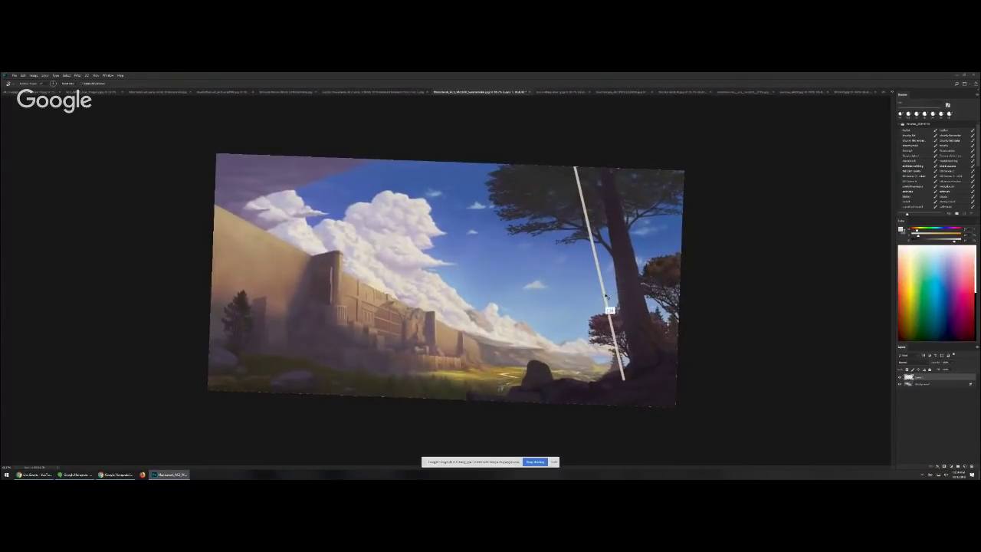
key("b")
left_click_drag(609, 298, 615, 294)
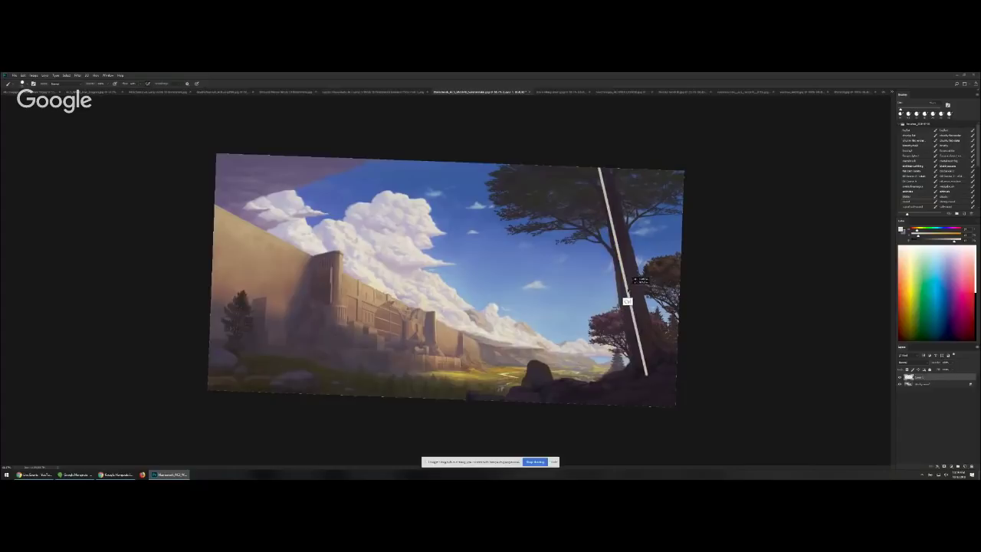
- Draw straight guide lines through the fortress's two main towers and the nearer block of the wall up into the sky
key("r")
mouse_move(711, 315)
left_mouse_down()
mouse_move(711, 266)
mouse_move(712, 335)
mouse_move(729, 304)
left_mouse_up()
key("b")
left_click_drag(340, 355, 340, 165)
key("r")
left_click_drag(741, 285, 744, 290)
key("b")
left_click_drag(438, 338, 467, 145)
key("r")
mouse_move(759, 288)
left_mouse_down()
mouse_move(751, 258)
mouse_move(755, 270)
left_mouse_up()
key("b")
left_click_drag(271, 372, 309, 169)
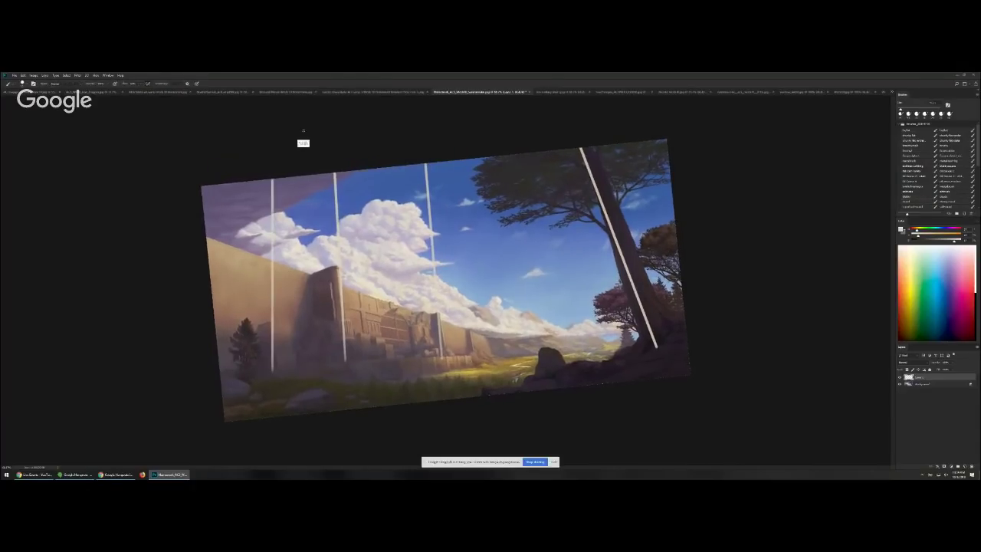
- Add guide lines rising from the small pine by the wall and from the wall's far end
key("r")
left_click_drag(705, 314, 724, 297)
key("b")
mouse_move(258, 382)
left_mouse_down()
mouse_move(259, 317)
mouse_move(378, 141)
left_mouse_up()
key("r")
left_click_drag(757, 246, 763, 276)
left_click_drag(769, 318, 771, 334)
key("b")
left_click_drag(486, 362, 540, 133)
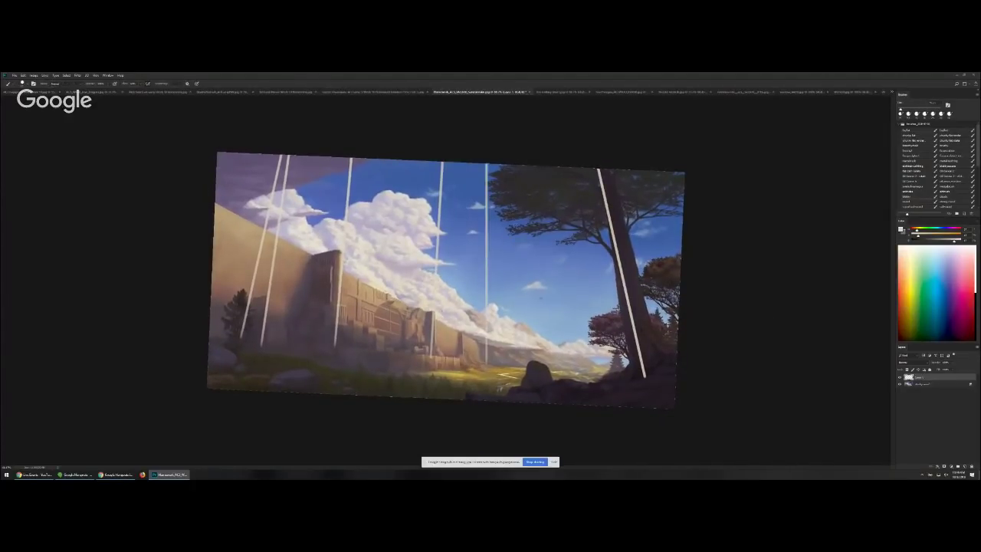
- Try another guide line through the arched middle section of the fortress
key("r")
left_click_drag(723, 306, 729, 270)
mouse_move(395, 335)
left_mouse_down()
mouse_move(390, 303)
mouse_move(401, 361)
left_mouse_up()
key("ctrl+alt+z")
left_click_drag(390, 302, 399, 361)
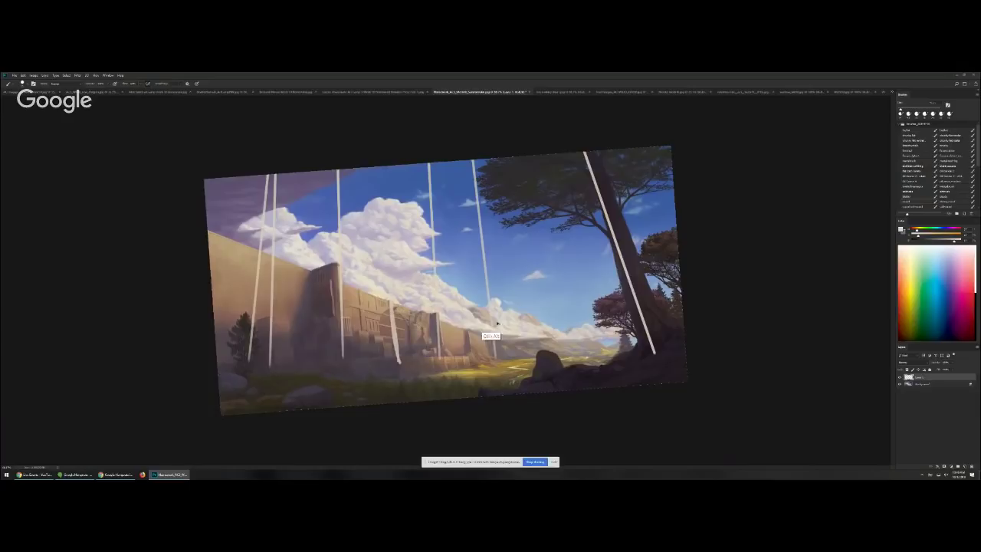
key("ctrl+alt+z")
left_click_drag(422, 166, 403, 361)
key("ctrl+alt+z")
- Straighten the canvas and draw a vertical guide line from the sky down to the top of the tall tower
key("r")
left_click_drag(758, 281, 761, 319)
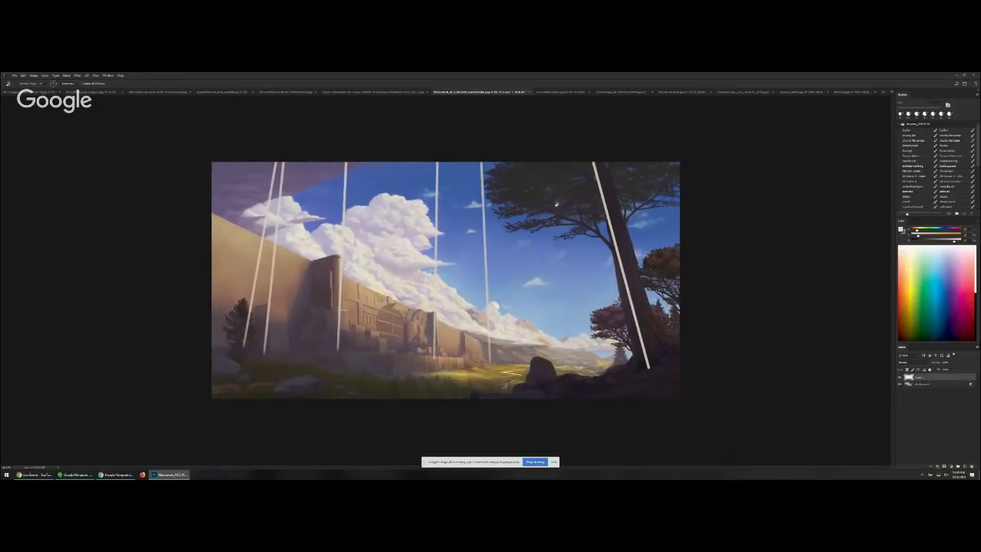
mouse_move(445, 140)
left_mouse_down()
mouse_move(454, 127)
mouse_move(444, 138)
left_mouse_up()
key("b")
mouse_move(316, 157)
left_mouse_down()
mouse_move(313, 270)
mouse_move(317, 117)
mouse_move(315, 198)
left_mouse_up()
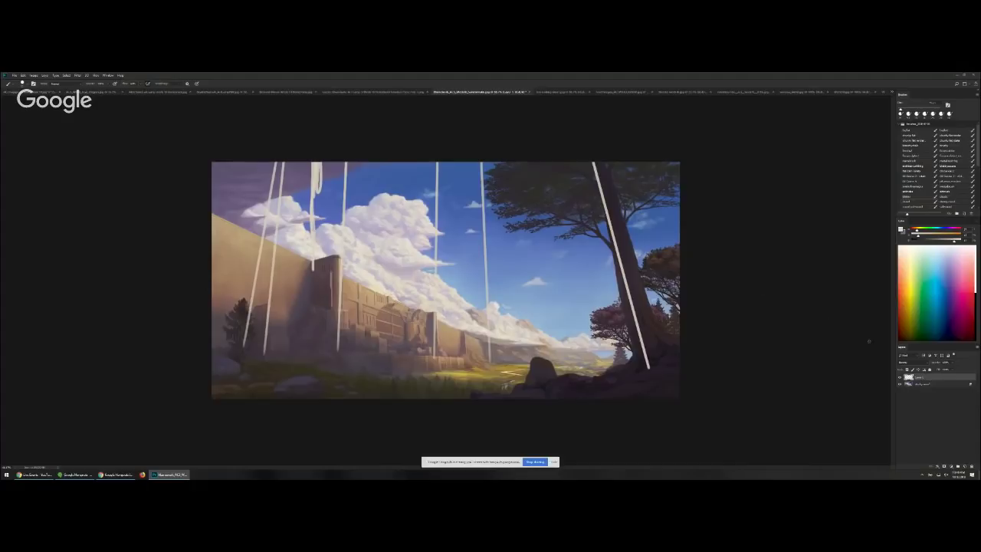
- Hide the guide line layer and add a new layer for painting
left_click(900, 377)
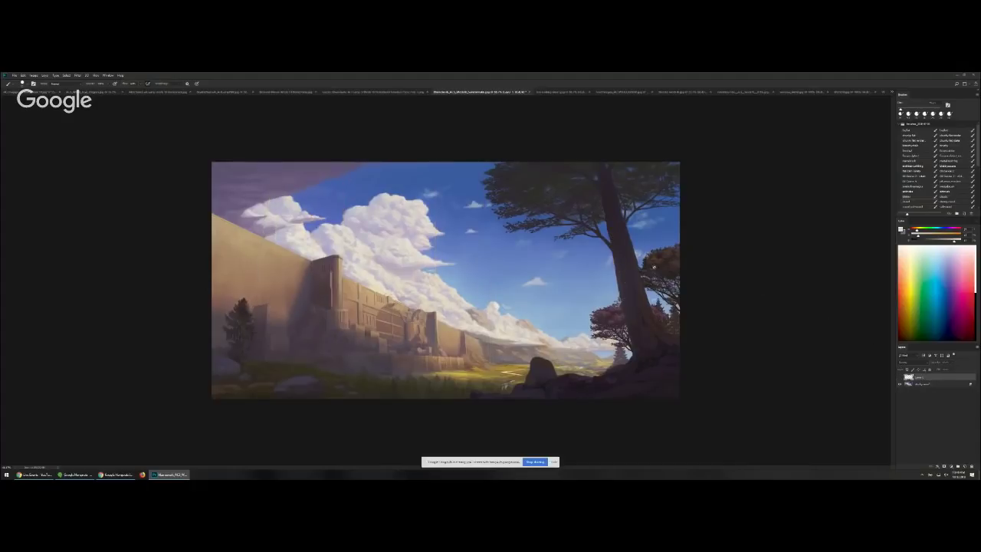
key("r")
left_click_drag(690, 277, 689, 285)
key("b")
key("ctrl+plus")
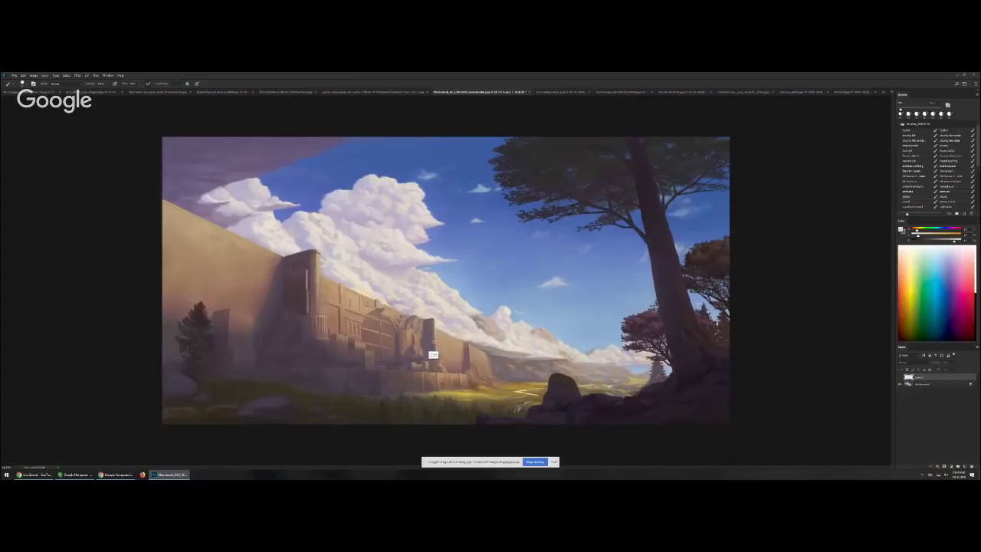
key("ctrl+plus")
key("ctrl+shift+alt+n")
- Try bending the large tree's trunk downward with a curved stroke in a sampled trunk colour
left_click(711, 274, "alt")
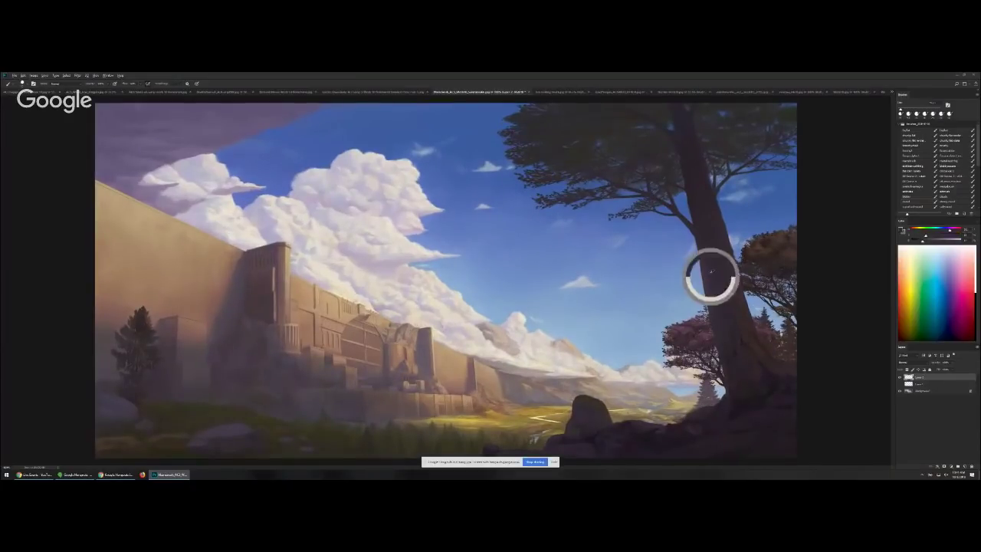
mouse_move(690, 162)
left_mouse_down()
mouse_move(692, 315)
mouse_move(682, 380)
left_mouse_up()
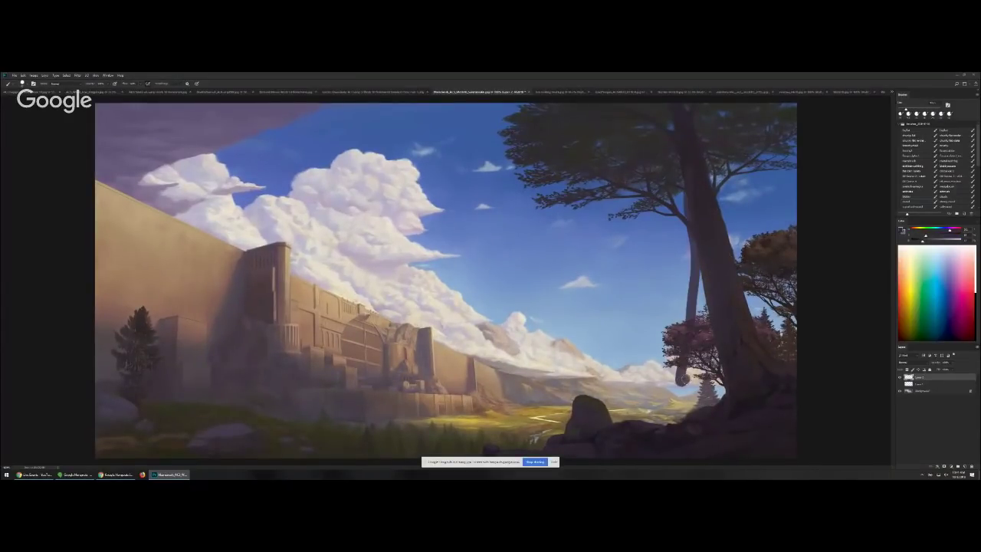
key("ctrl+z")
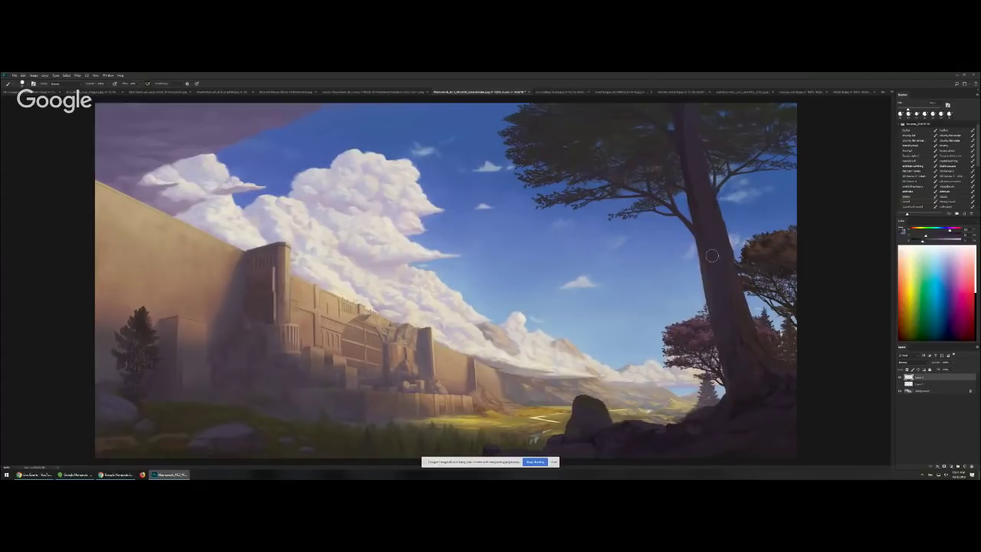
scroll(725, 296, "down", 3)
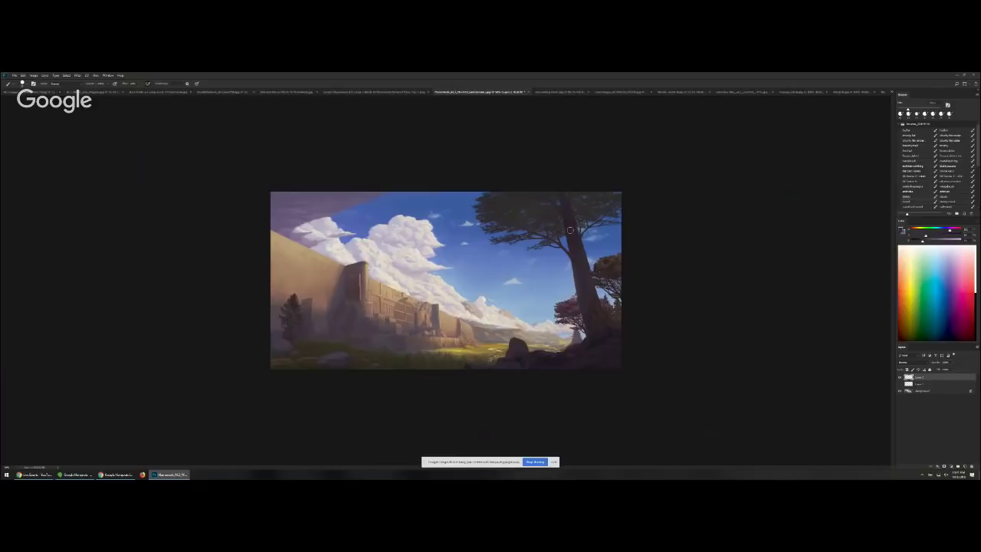
key("ctrl")
- Simplify the big cloud's flat lower shelf and touch up the smaller cloud above the wall with sampled lavender
key("ctrl+plus")
key("ctrl+plus")
left_click(377, 258, "alt")
left_click_drag(372, 257, 418, 256)
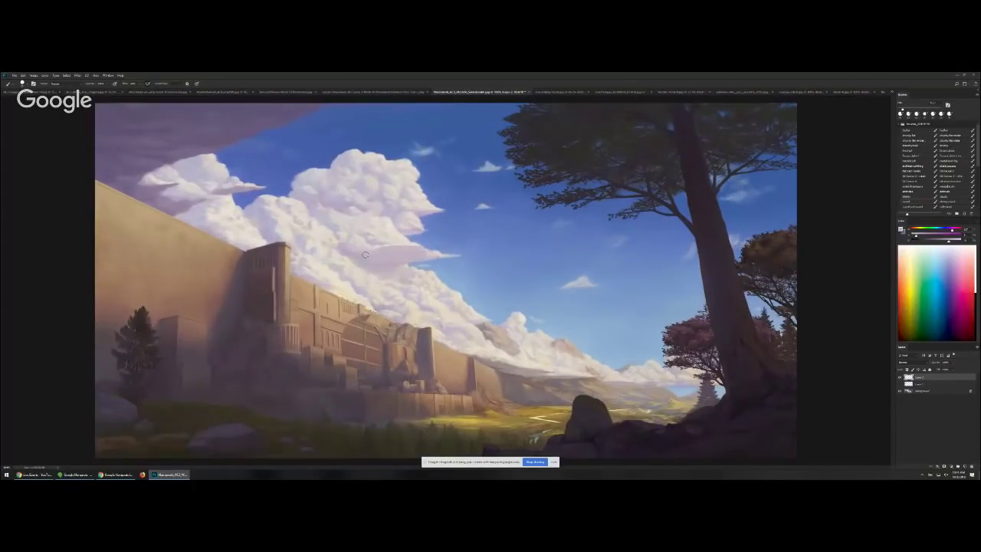
key("bracketleft")
mouse_move(229, 190)
left_mouse_down()
mouse_move(261, 186)
mouse_move(242, 190)
left_mouse_up()
- Extend the big cloud's upper point into a broad wedge with sampled lavender and paint a small cloud beyond its lower shelf
left_click(511, 315, "alt")
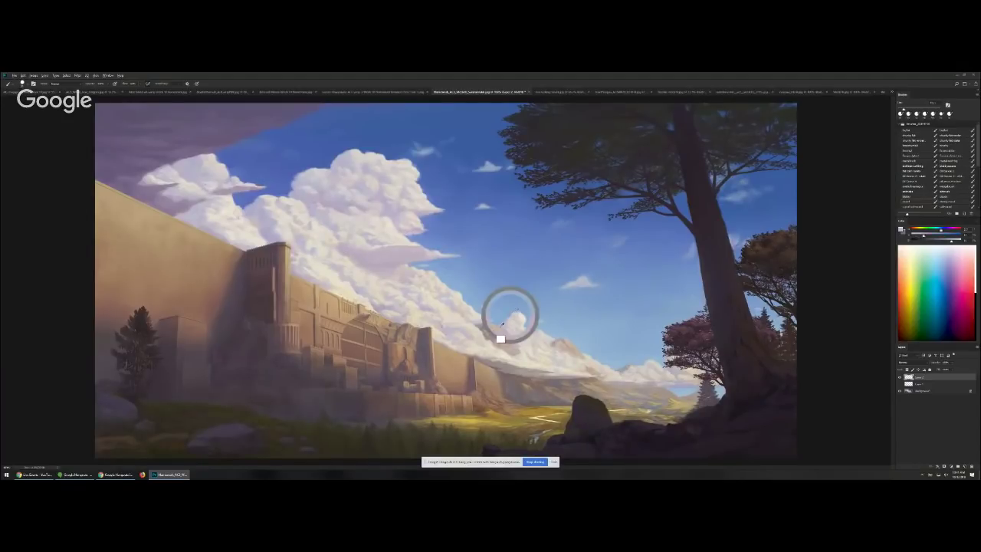
left_click(371, 250, "alt")
key("bracketright")
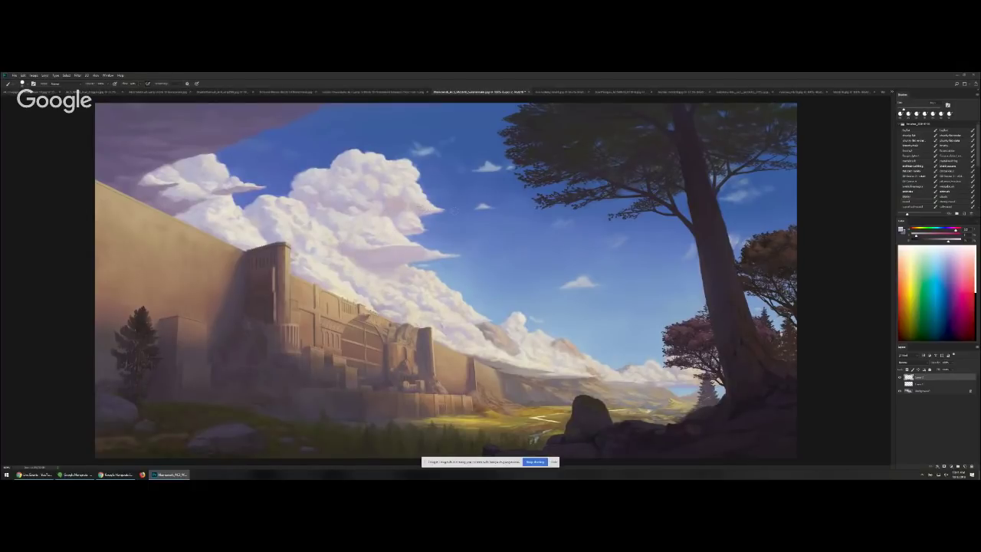
left_click_drag(423, 207, 458, 211)
left_click(430, 205, "alt")
left_click(431, 202, "alt")
left_click(428, 227, "alt")
key("bracketright")
key("bracketright")
key("bracketright")
left_click_drag(426, 217, 455, 212)
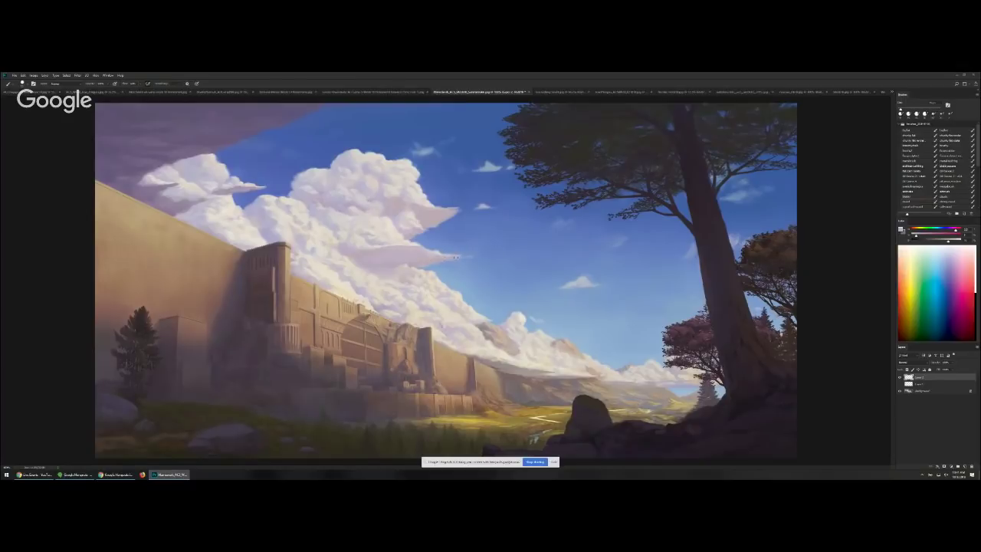
mouse_move(509, 260)
left_mouse_down()
mouse_move(486, 261)
mouse_move(516, 258)
mouse_move(487, 257)
mouse_move(513, 251)
mouse_move(497, 248)
left_mouse_up()
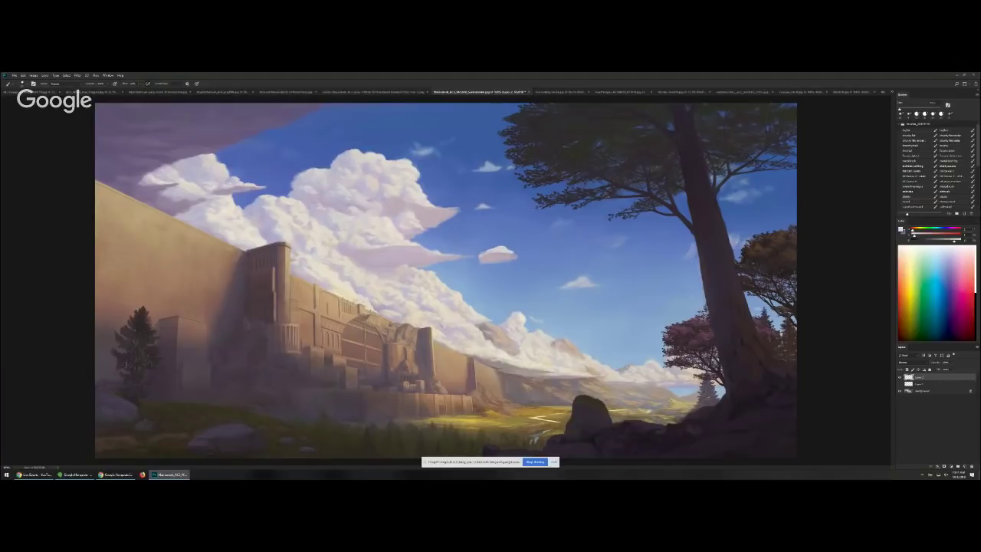
left_click(491, 258, "alt")
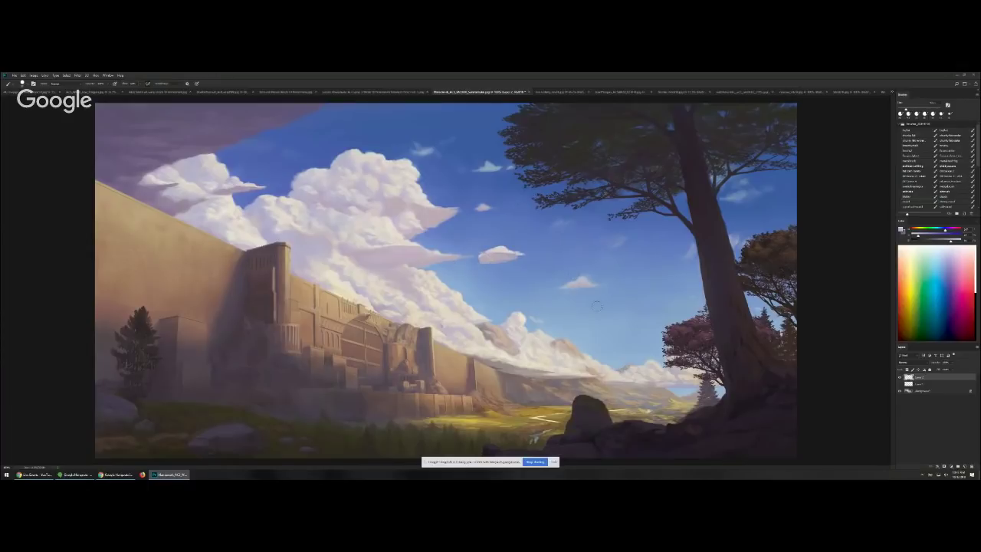
- Reshape the middle distant mountain above the clouds into a clean pointed peak with sampled mauve-brown tones
left_click(585, 355, "ctrl")
left_click(585, 356, "ctrl")
left_click_drag(585, 355, 570, 261)
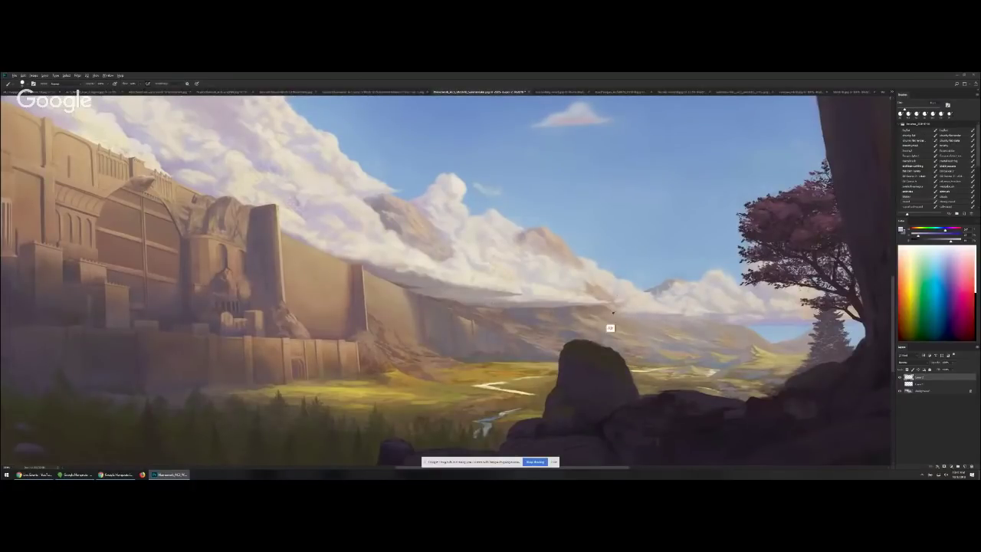
left_click_drag(616, 307, 492, 310)
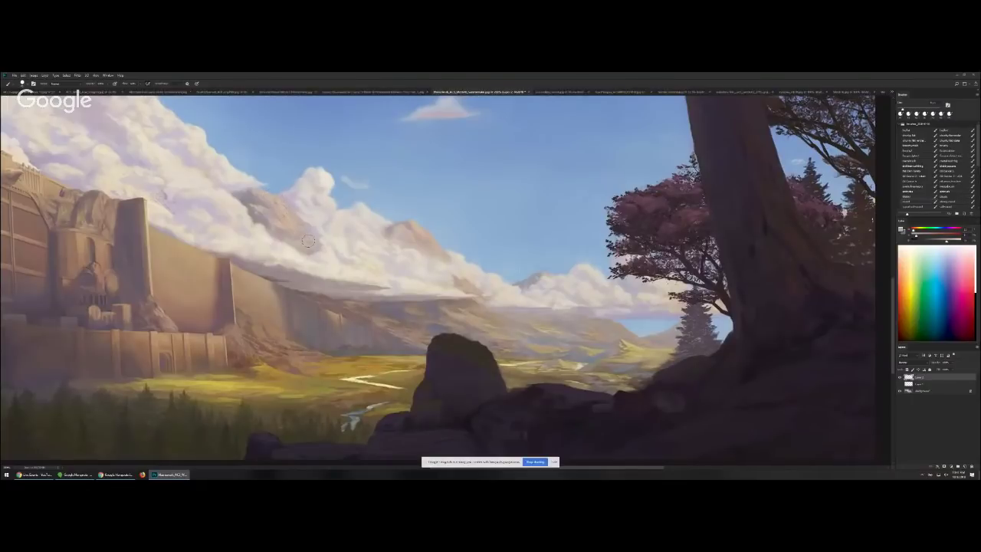
left_click(413, 231, "alt")
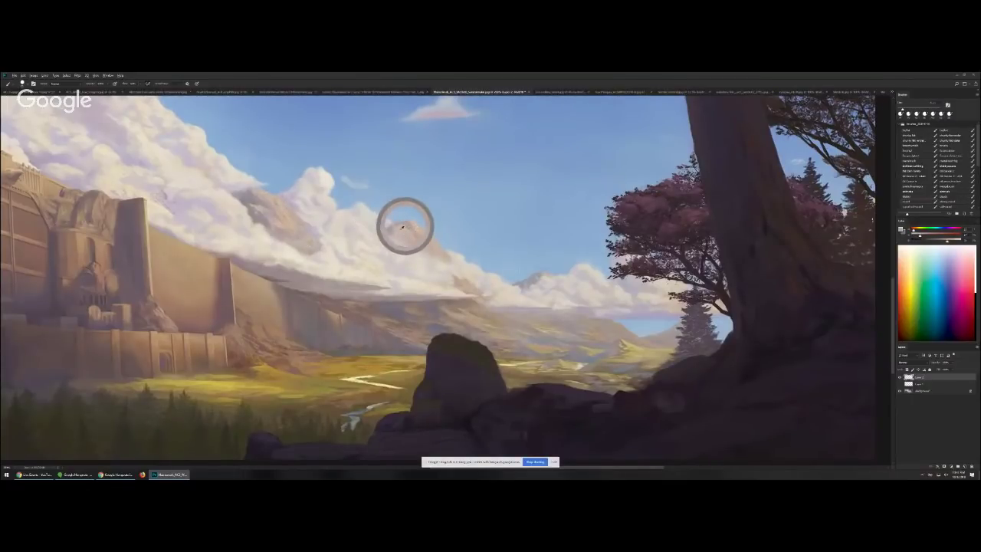
mouse_move(408, 221)
left_mouse_down()
mouse_move(384, 229)
mouse_move(404, 212)
mouse_move(409, 241)
left_mouse_up()
left_click(410, 226, "alt")
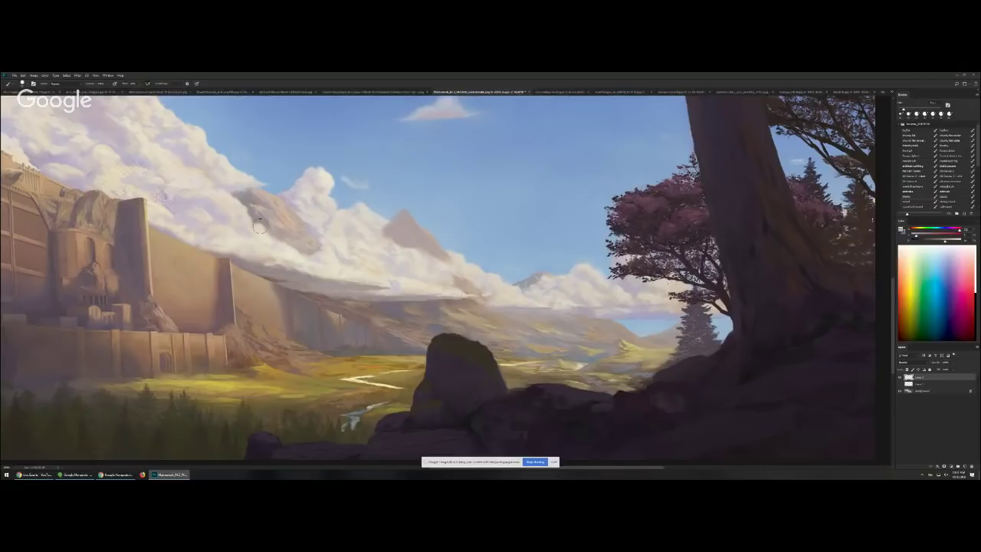
- Rebuild the mountain nearest the fortress as a tall sharp peak rising out of the clouds in sampled grey tones
mouse_move(267, 194)
left_mouse_down()
mouse_move(314, 240)
mouse_move(285, 228)
left_mouse_up()
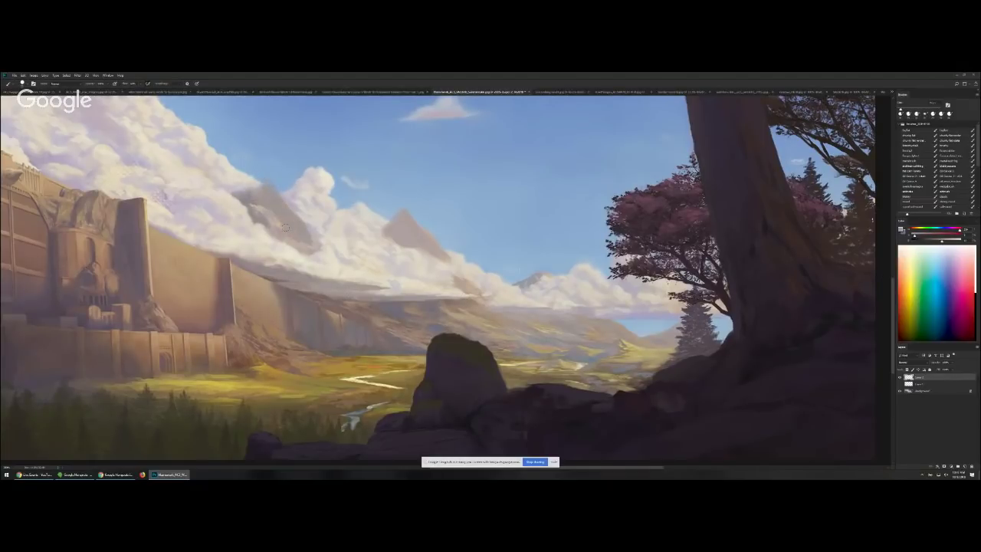
left_click(251, 197, "alt")
mouse_move(242, 193)
left_mouse_down()
mouse_move(267, 169)
mouse_move(259, 176)
mouse_move(265, 170)
mouse_move(278, 206)
mouse_move(269, 163)
mouse_move(260, 175)
mouse_move(270, 167)
mouse_move(298, 224)
left_mouse_up()
- Paint a faint twin-peaked mountain on the far horizon and add a lower shoulder to the middle peak
left_click(519, 268, "alt")
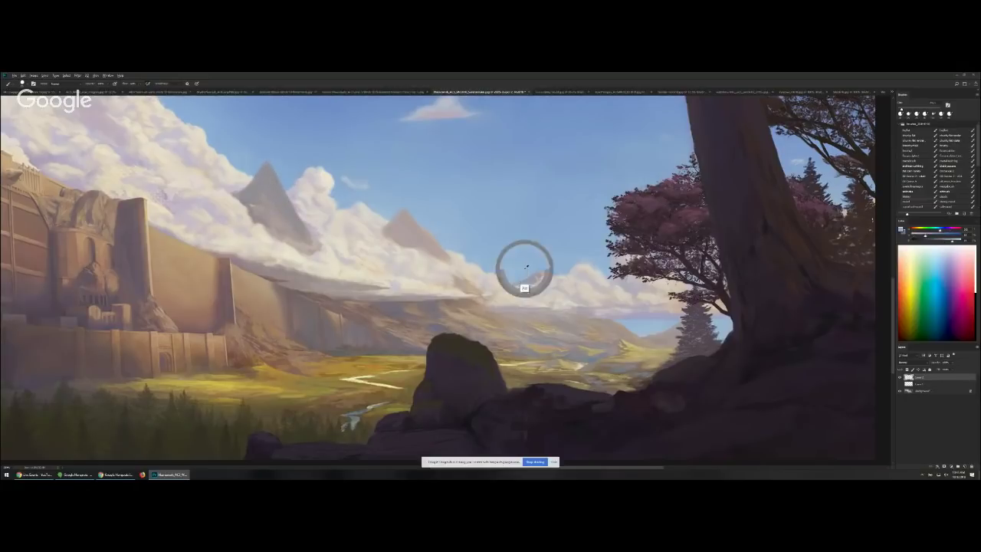
mouse_move(518, 260)
left_mouse_down()
mouse_move(543, 247)
mouse_move(539, 271)
mouse_move(571, 267)
mouse_move(543, 261)
mouse_move(549, 271)
mouse_move(546, 253)
mouse_move(555, 266)
mouse_move(512, 279)
left_mouse_up()
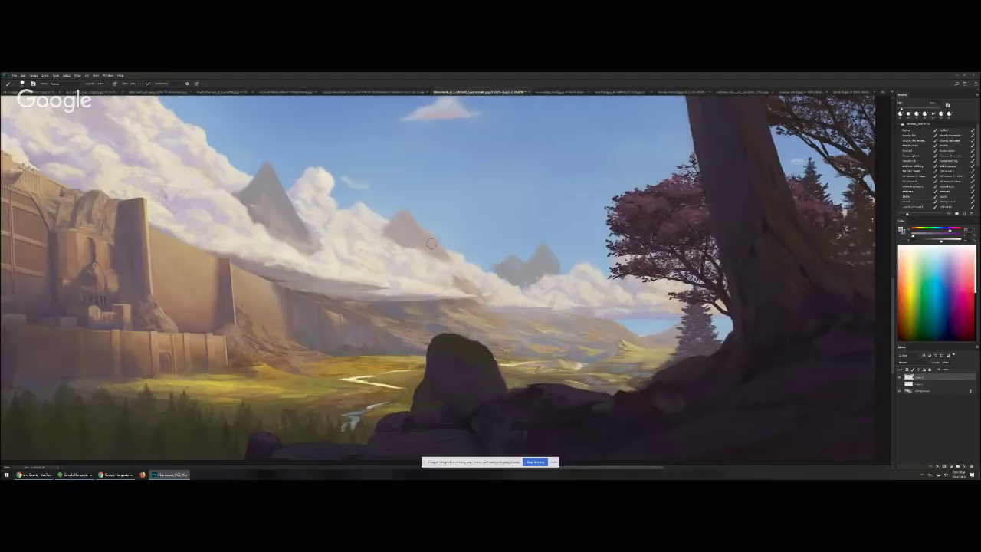
left_click_drag(435, 247, 454, 260)
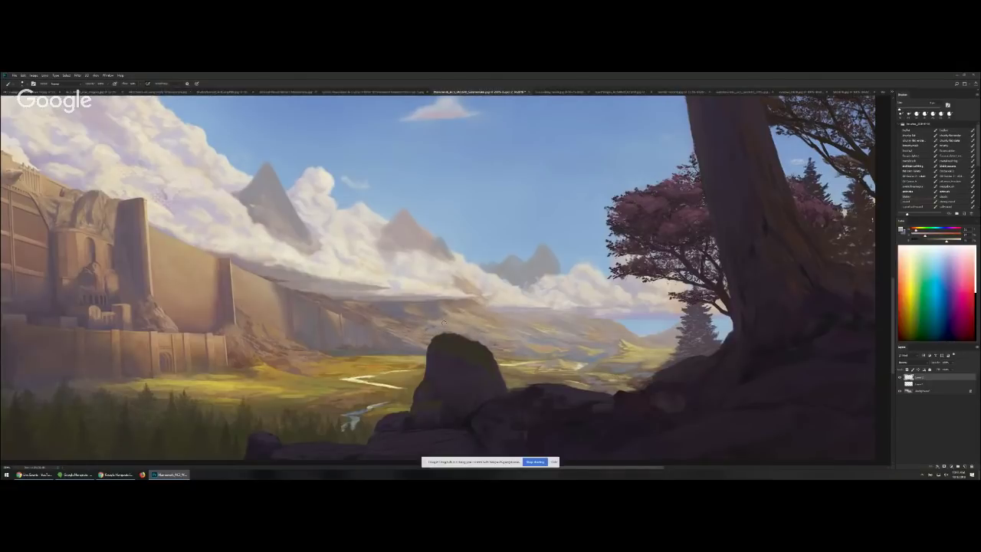
- Simplify the distant valley hillside below the clouds into broad masses with sampled olive-tan colours and a larger brush
left_click(631, 354, "alt")
left_click(438, 301, "alt")
mouse_move(459, 297)
left_mouse_down()
mouse_move(473, 295)
mouse_move(451, 311)
mouse_move(494, 308)
left_mouse_up()
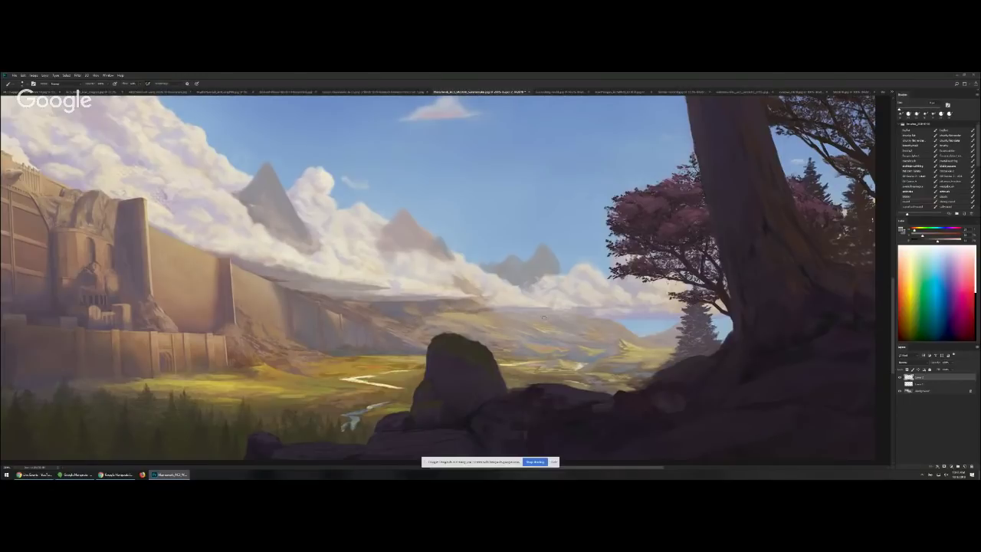
key("ctrl+alt+z")
key("bracketright")
key("bracketright")
key("bracketright")
key("bracketright")
left_click(450, 326, "alt")
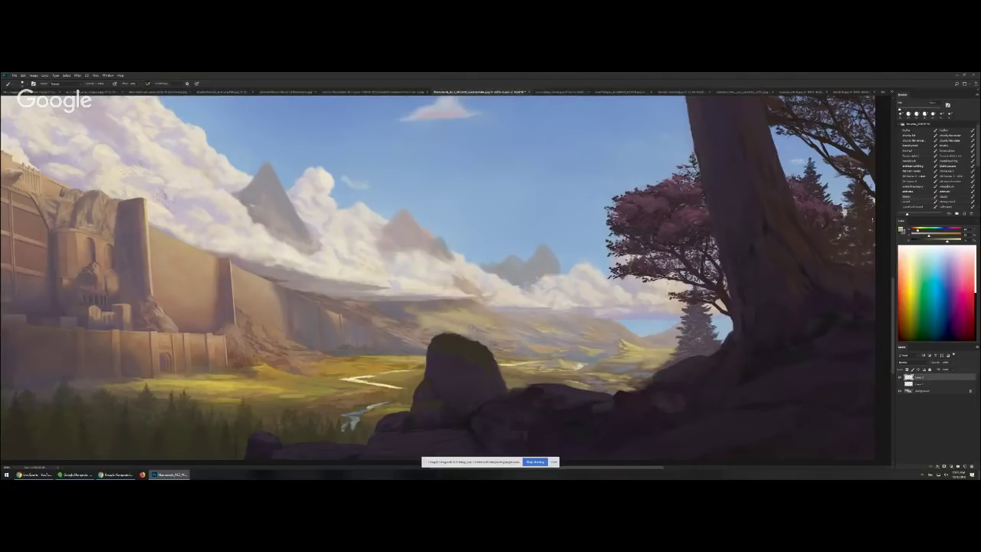
left_click_drag(459, 334, 506, 342)
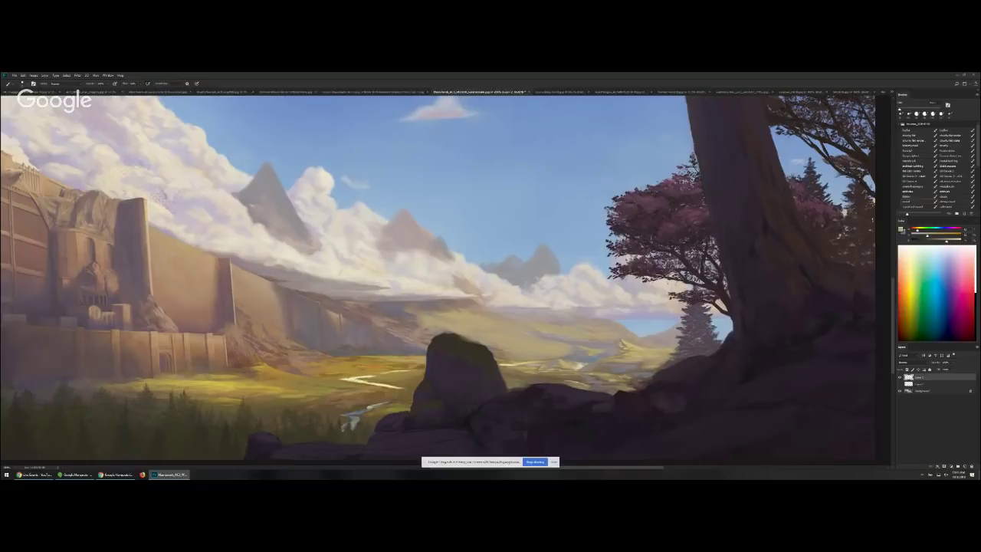
- Soften the hills and valley floor beyond the standing rock with broad, hazy strokes in sampled tones
key("]")
key("]")
mouse_move(429, 245)
left_mouse_down()
mouse_move(843, 431)
mouse_move(846, 316)
left_mouse_up()
left_click_drag(344, 325, 409, 302)
key("ctrl+z")
mouse_move(612, 303)
left_mouse_down()
mouse_move(540, 272)
mouse_move(278, 215)
mouse_move(295, 197)
left_mouse_up()
left_click(558, 287, "alt")
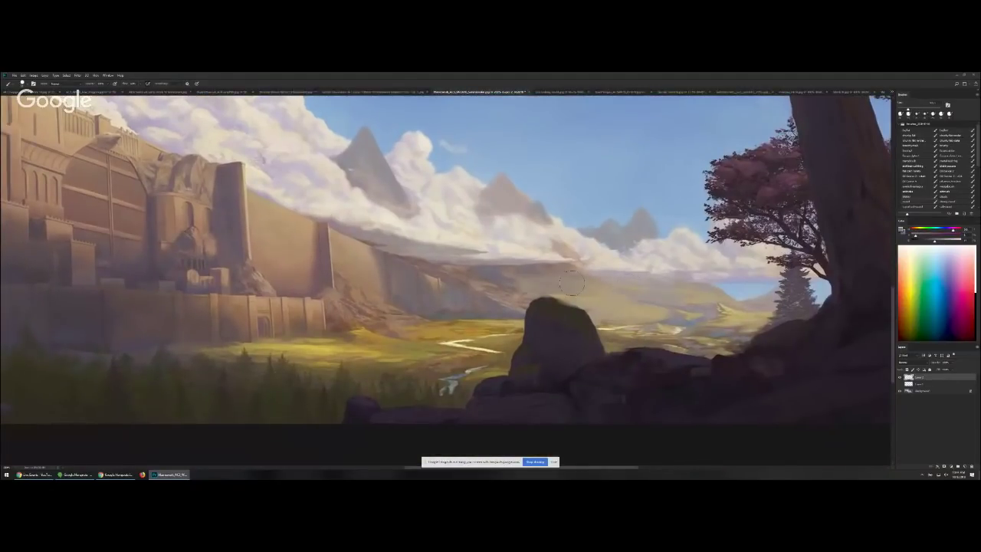
left_click(592, 302, "alt")
key("bracketleft")
key("bracketleft")
key("bracketleft")
left_click(616, 319, "alt")
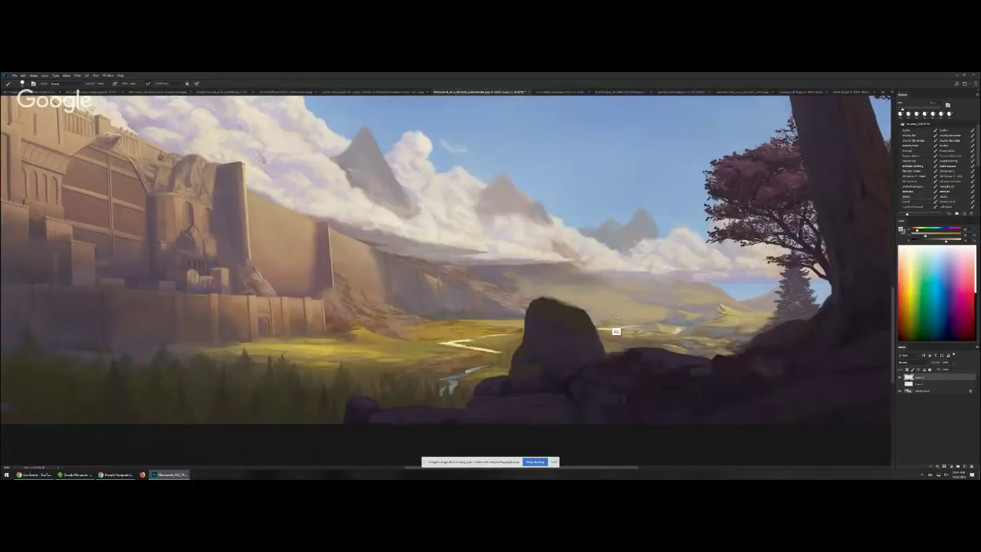
left_click(619, 324, "alt")
mouse_move(622, 326)
left_mouse_down()
mouse_move(463, 285)
mouse_move(874, 352)
left_mouse_up()
- Circle the dark ground below the large tree with a loose loop and undo the mark
left_click(576, 319, "ctrl")
left_click_drag(703, 328, 243, 259)
left_click_drag(332, 280, 173, 304)
mouse_move(585, 277)
left_mouse_down()
mouse_move(470, 280)
mouse_move(469, 328)
left_mouse_up()
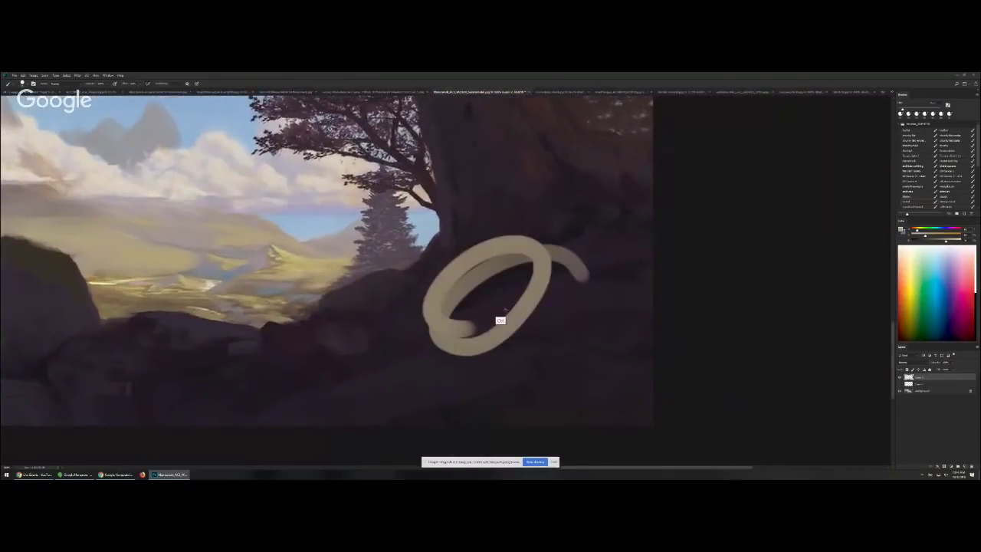
key("ctrl+z")
left_click_drag(507, 286, 492, 347)
mouse_move(497, 261)
left_mouse_down()
mouse_move(486, 361)
mouse_move(488, 333)
left_mouse_up()
left_click_drag(336, 301, 321, 259)
key("ctrl+z")
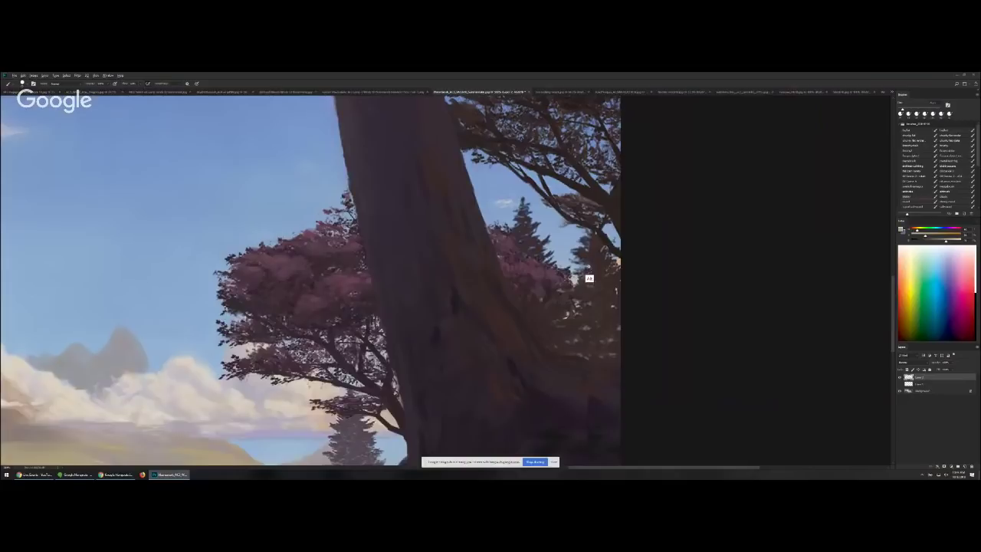
- Mark the foot of the large tree's trunk with a small loop and clear the marks around it
scroll(587, 278, "down", 2)
scroll(589, 279, "down", 3)
scroll(479, 272, "up", 3)
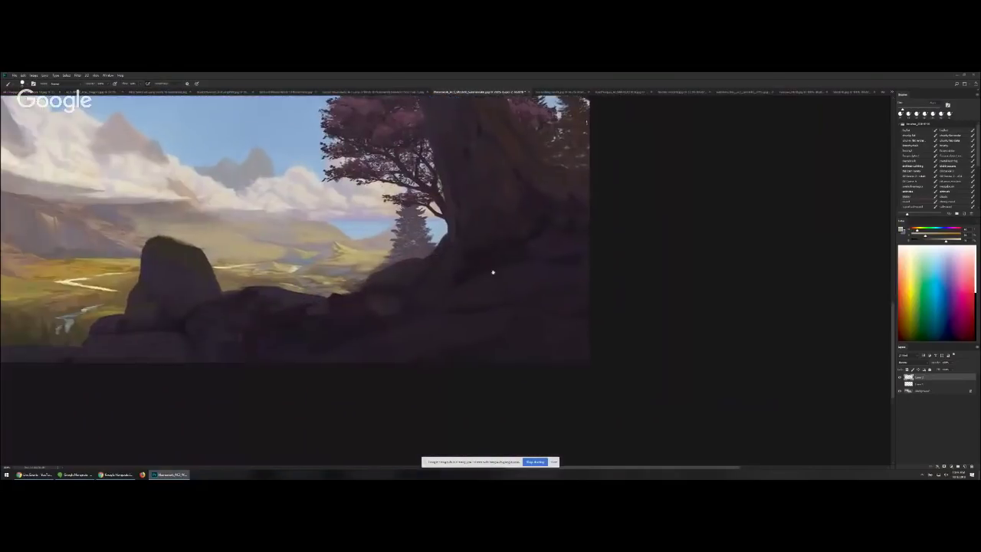
left_click_drag(461, 254, 469, 269)
scroll(478, 366, "up", 2)
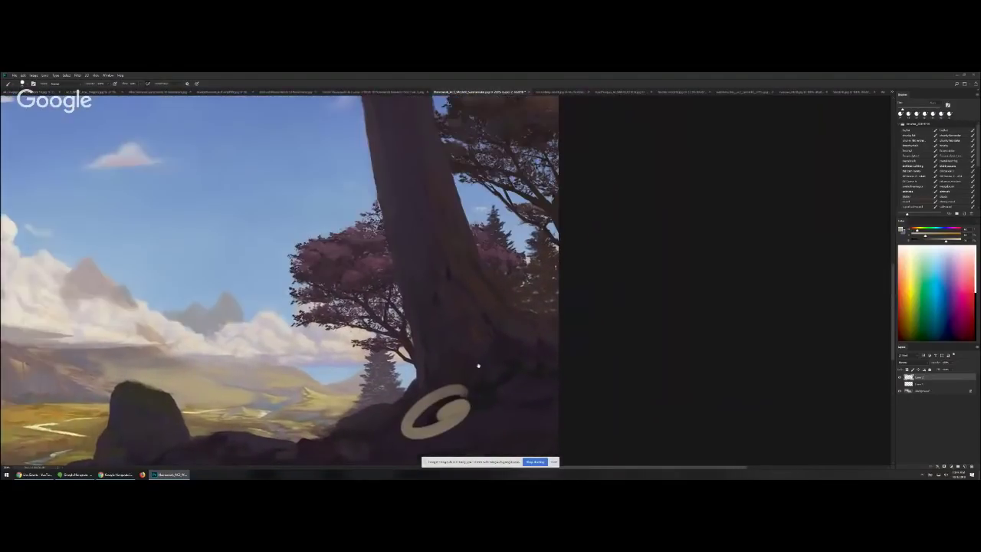
left_click_drag(478, 366, 473, 427)
key("ctrl+z")
left_click_drag(409, 316, 553, 263)
left_click_drag(566, 222, 576, 256)
key("ctrl+z")
scroll(541, 328, "down", 3)
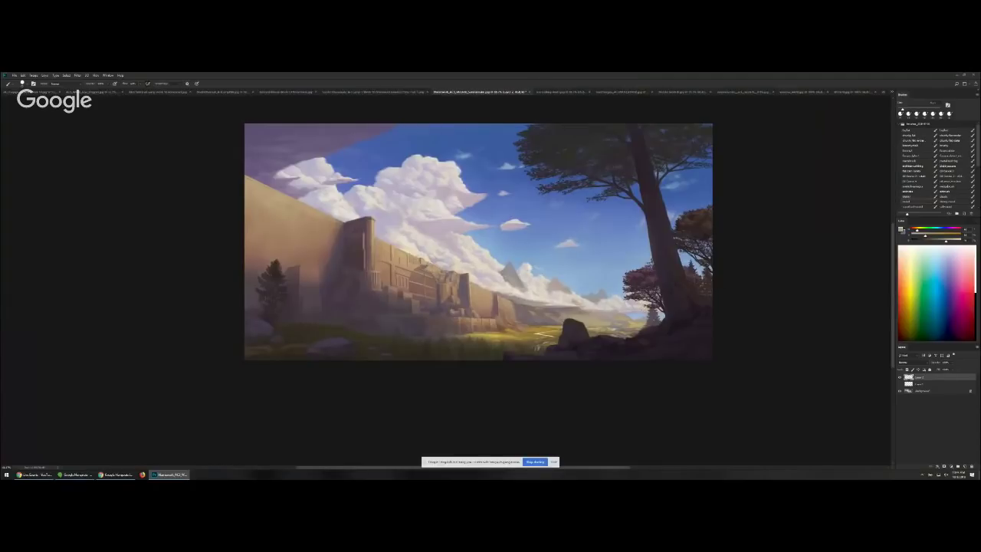
- Simplify the dark overhanging cloud above the fortress wall into a flat shape with sampled, adjusted greyish mauve
left_click(471, 197)
left_click_drag(293, 142, 304, 149)
left_click(299, 149, "alt")
left_click(338, 150, "alt")
left_click(917, 230)
mouse_move(330, 127)
left_mouse_down()
mouse_move(315, 127)
mouse_move(322, 135)
left_mouse_up()
left_click(330, 148, "alt")
key("]")
key("]")
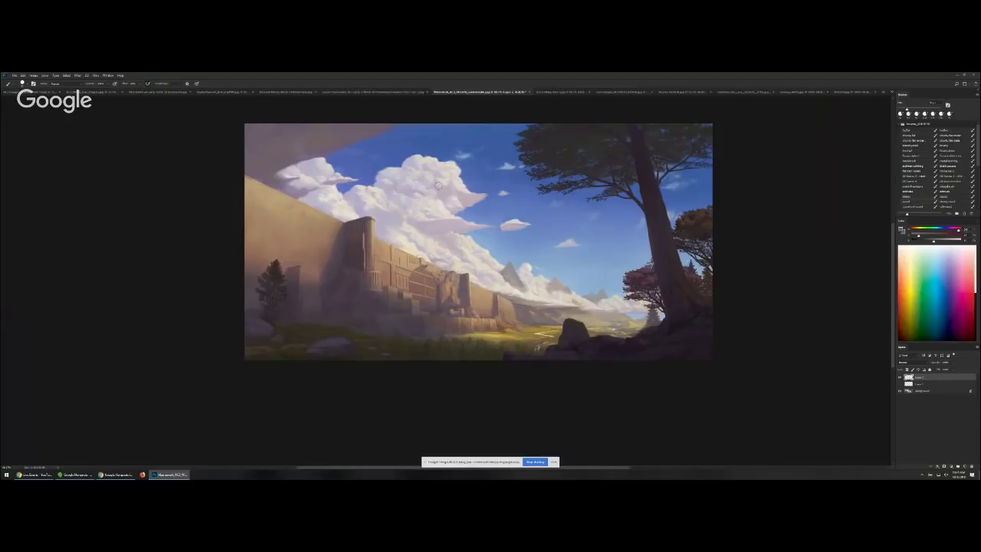
- Circle the centre of the big cloud with a grey mark and examine the fortress gate up close
left_click_drag(436, 175, 458, 187)
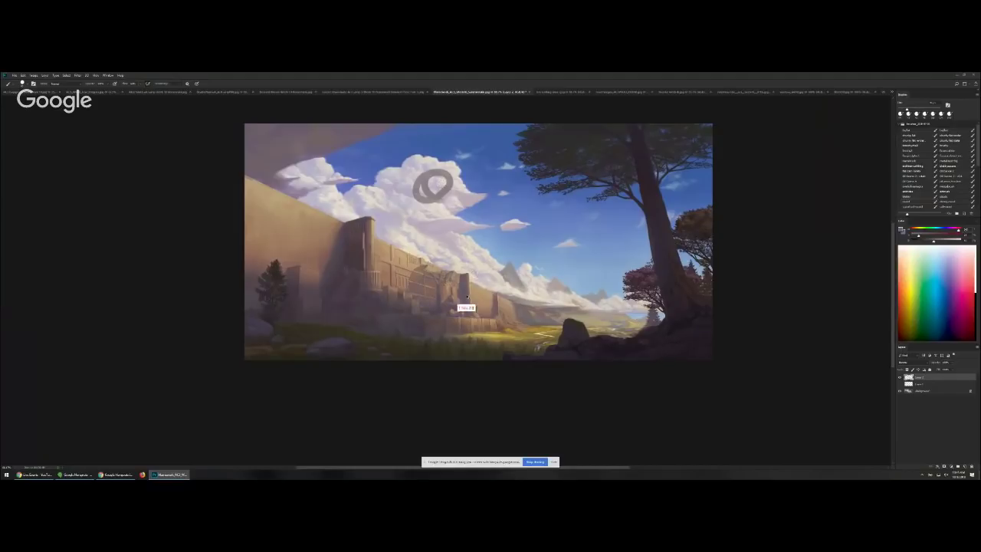
left_click_drag(446, 299, 450, 299)
scroll(450, 310, "up", 6)
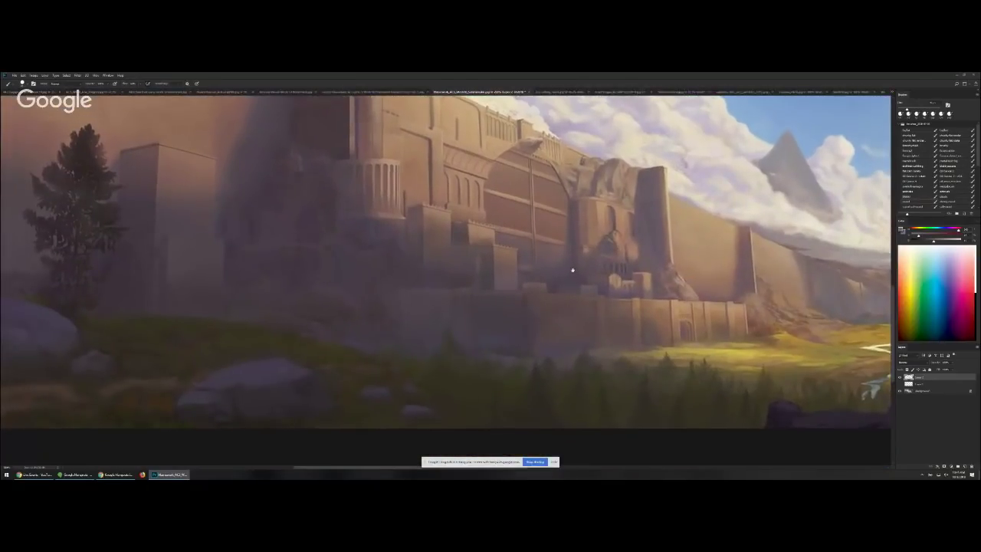
scroll(572, 270, "down", 2)
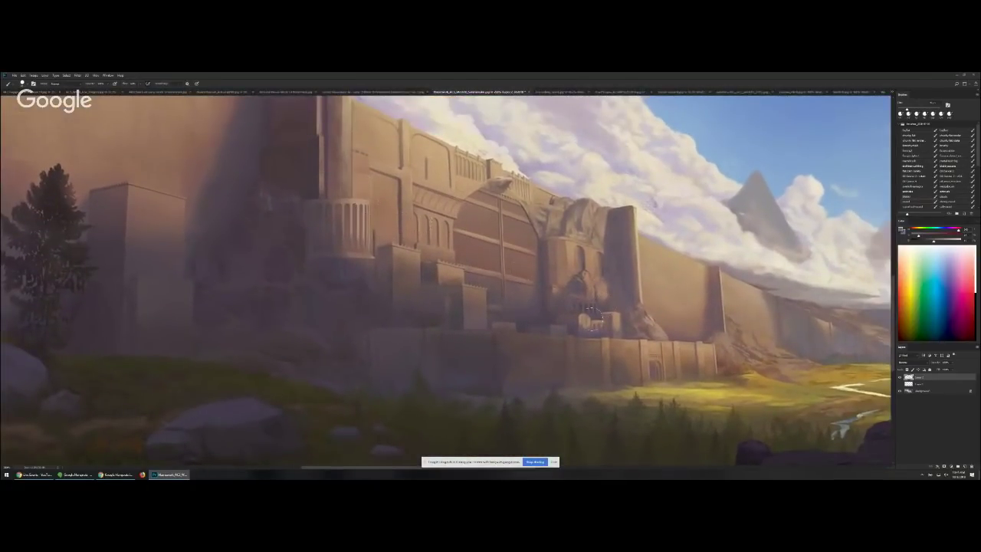
left_click_drag(672, 380, 698, 395)
- Brighten the fortress wall beside the tall tower with the Dodge tool on the background layer
left_click(378, 184, "alt")
key("ctrl+d")
left_click(915, 393)
mouse_move(376, 184)
left_mouse_down()
mouse_move(407, 226)
mouse_move(433, 236)
left_mouse_up()
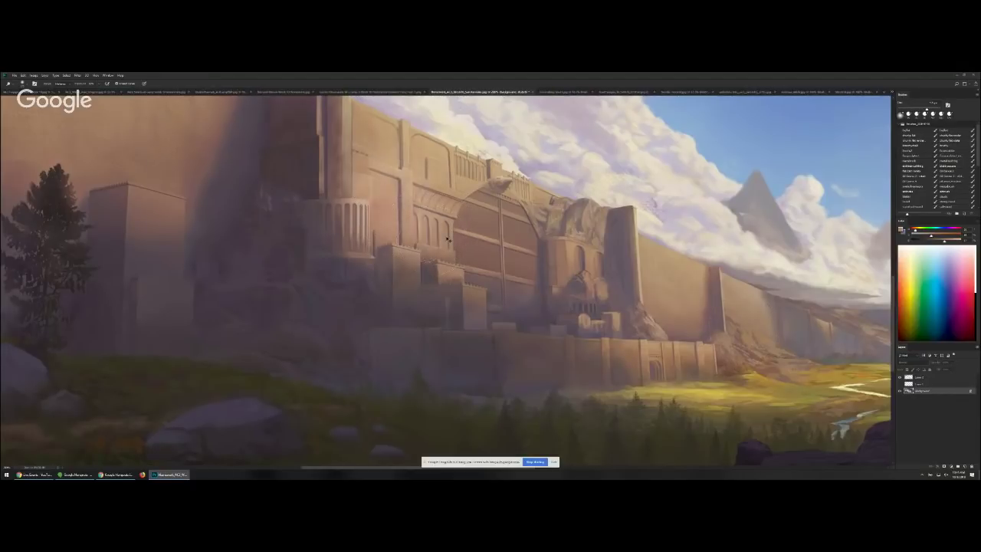
key("ctrl+z")
mouse_move(369, 175)
left_mouse_down()
mouse_move(383, 211)
mouse_move(370, 152)
mouse_move(356, 196)
left_mouse_up()
key("[")
key("[")
key("[")
key("[")
scroll(414, 241, "down", 2)
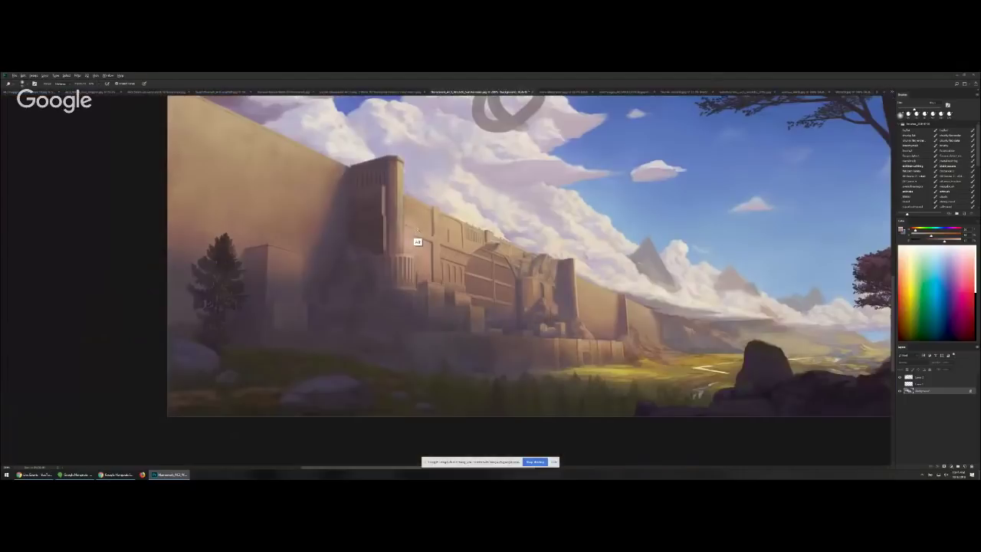
scroll(417, 243, "down", 1)
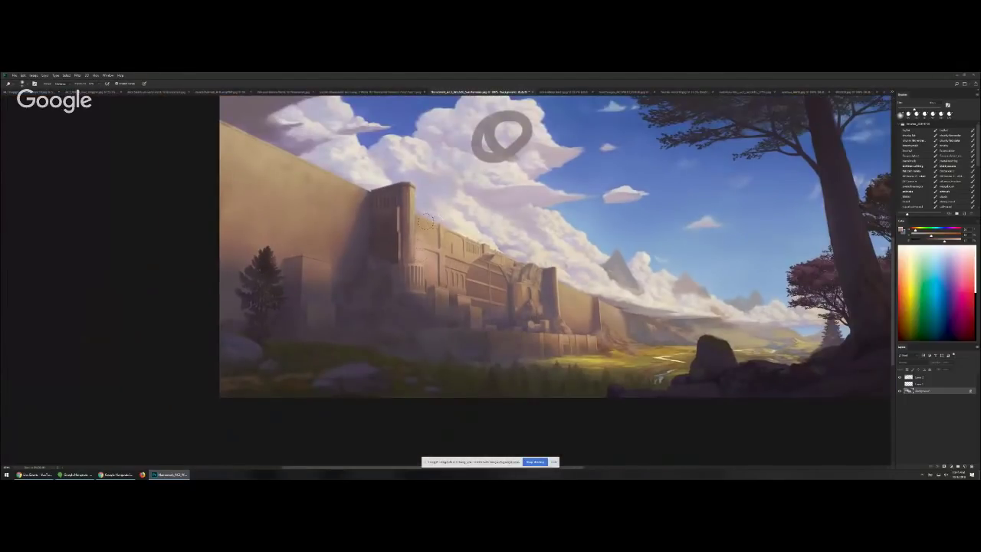
- Paint small warm light accents on the wall section between the tall tower and the gate
key("b")
scroll(414, 264, "up", 2)
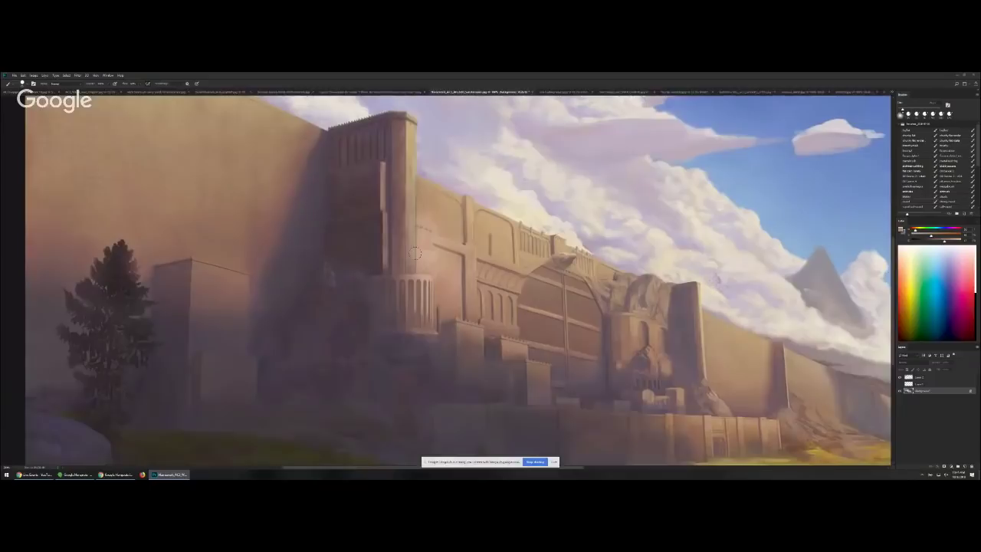
left_click_drag(951, 243, 953, 243)
key("period")
key("bracketright")
left_click_drag(442, 262, 443, 277)
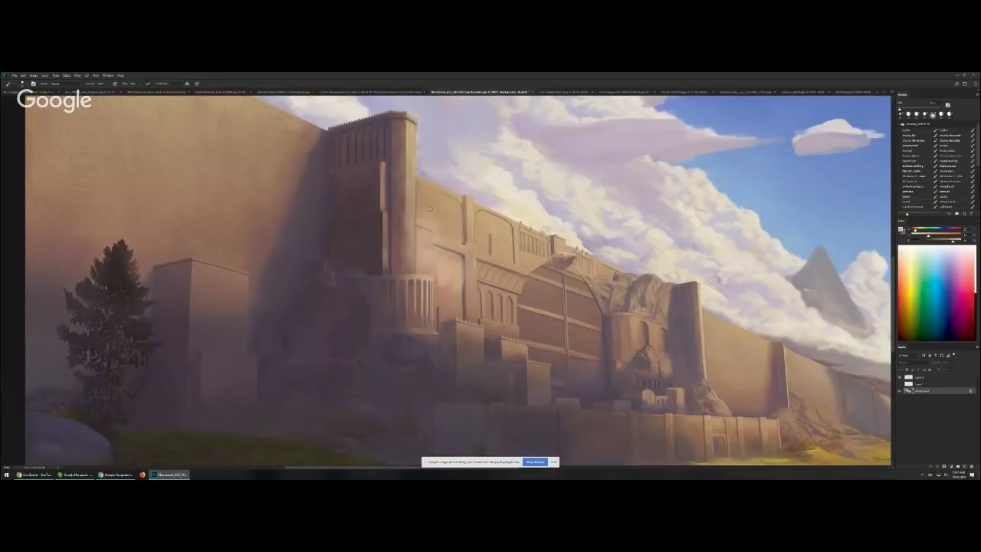
key("bracketright")
left_click_drag(422, 198, 426, 206)
left_click(481, 232, "alt")
scroll(481, 244, "down", 3)
mouse_move(477, 283)
left_mouse_down()
mouse_move(442, 235)
mouse_move(468, 205)
left_mouse_up()
key("ctrl+z")
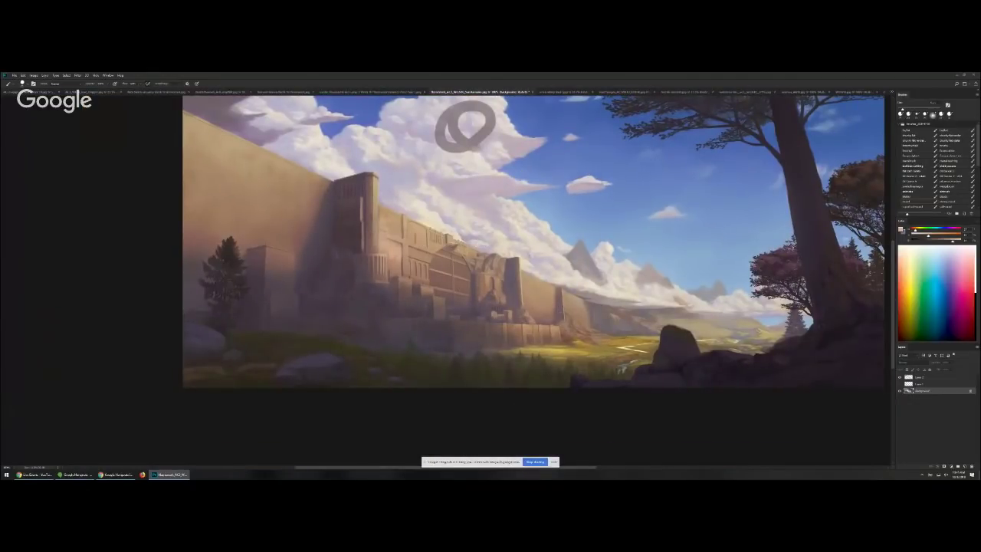
- Toggle the paintover layer to compare it with the original and erase the grey circle from the big cloud
left_click(899, 377)
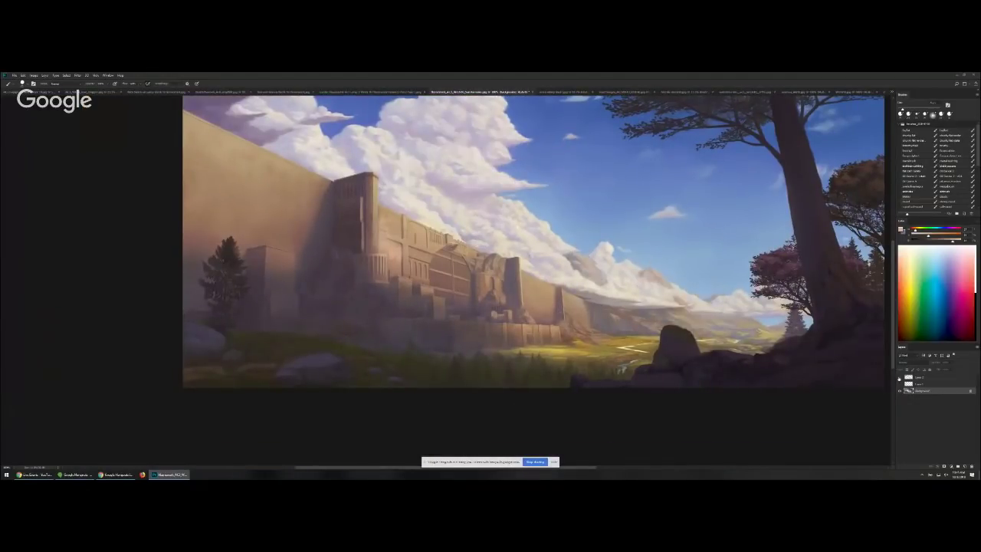
left_click(899, 377)
left_click_drag(561, 233, 541, 284)
key("e")
mouse_move(447, 193)
left_mouse_down()
mouse_move(479, 176)
mouse_move(433, 207)
mouse_move(446, 192)
mouse_move(434, 181)
mouse_move(441, 173)
mouse_move(473, 168)
mouse_move(438, 165)
left_mouse_up()
key("ctrl+z")
left_click(924, 377)
left_click(556, 220, "alt")
left_click_drag(466, 302, 529, 227)
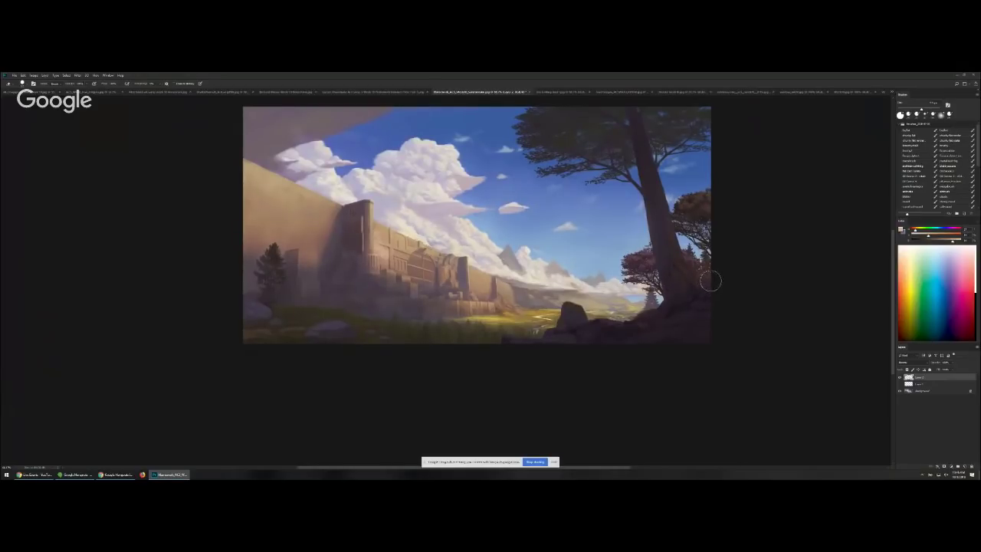
- Try outlining the grassy foreground below the fortress as one long sweeping shape with pale contour strokes
left_click(445, 340, "ctrl")
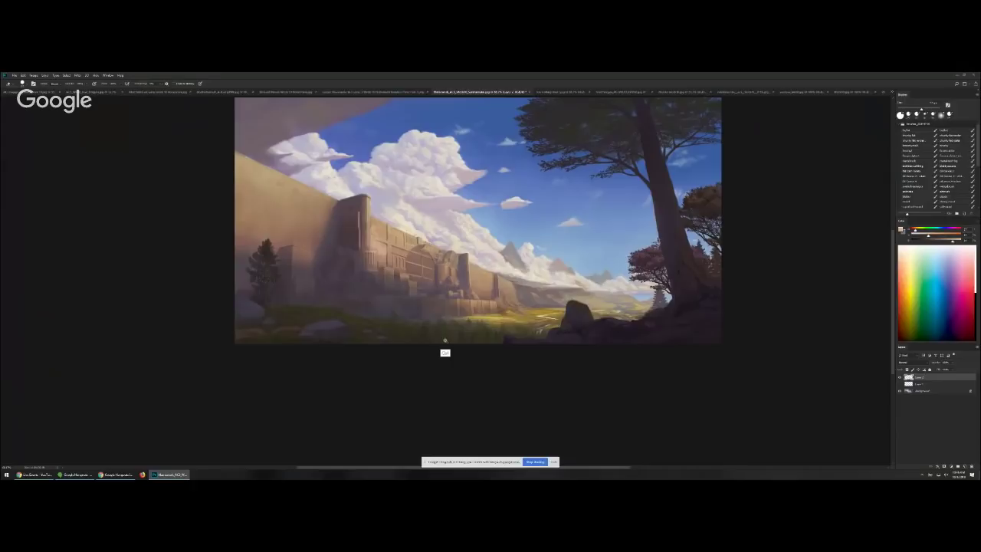
scroll(444, 340, "up", 5)
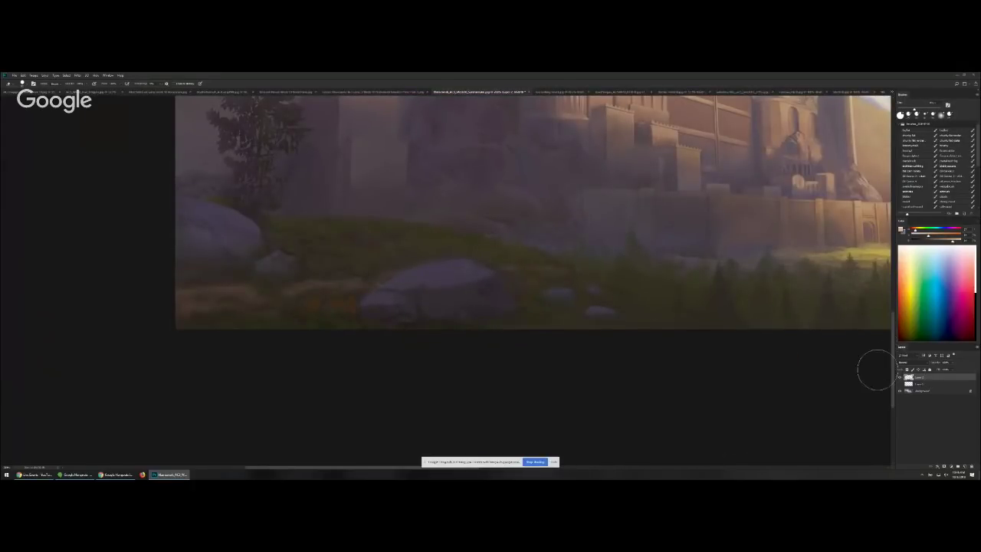
scroll(754, 334, "down", 4)
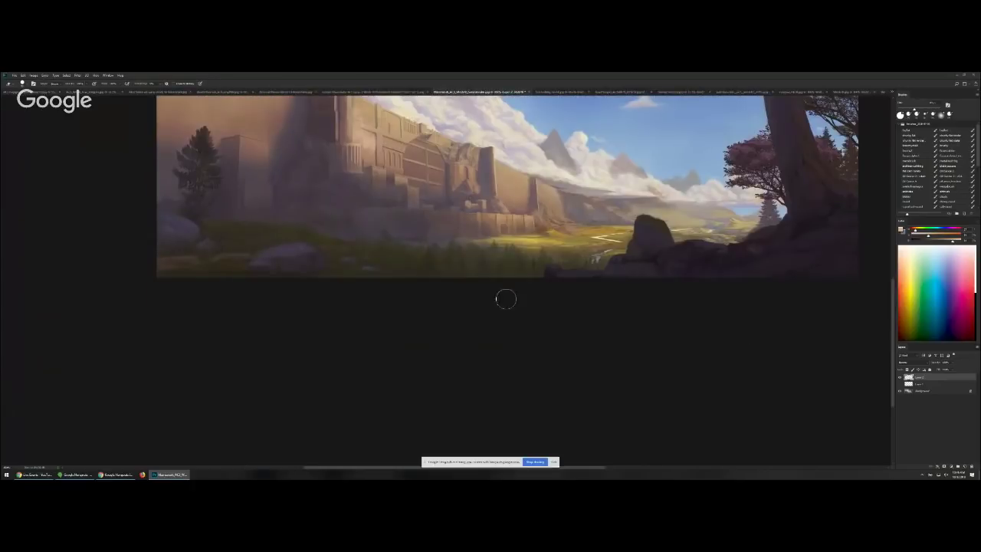
mouse_move(227, 240)
left_mouse_down()
mouse_move(343, 266)
mouse_move(283, 265)
left_mouse_up()
key("ctrl+z")
mouse_move(147, 225)
left_mouse_down()
mouse_move(378, 261)
mouse_move(367, 275)
mouse_move(151, 276)
mouse_move(198, 229)
left_mouse_up()
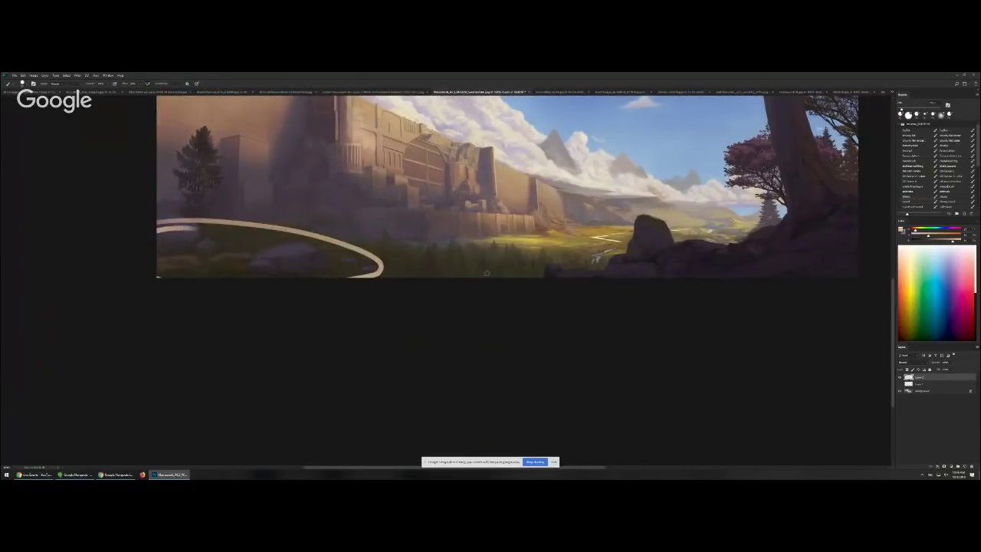
mouse_move(497, 284)
left_mouse_down()
mouse_move(766, 242)
mouse_move(780, 282)
left_mouse_up()
key("ctrl+z")
mouse_move(550, 270)
left_mouse_down()
mouse_move(376, 284)
mouse_move(277, 276)
mouse_move(354, 276)
mouse_move(244, 239)
mouse_move(123, 245)
left_mouse_up()
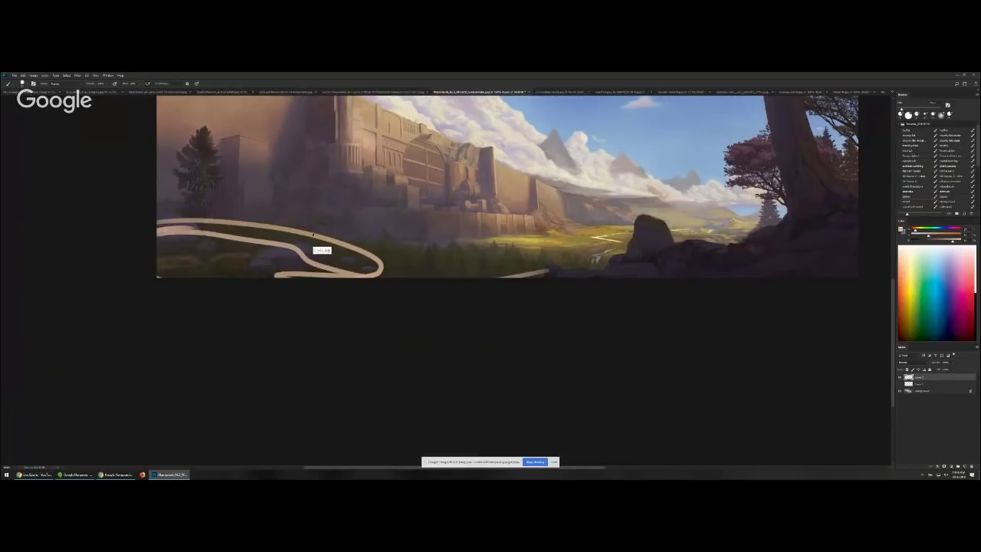
key("ctrl+z")
key("ctrl+z")
- Try a shorter curved contour over the grassy mound beside the foreground rocks
left_click_drag(196, 256, 304, 218)
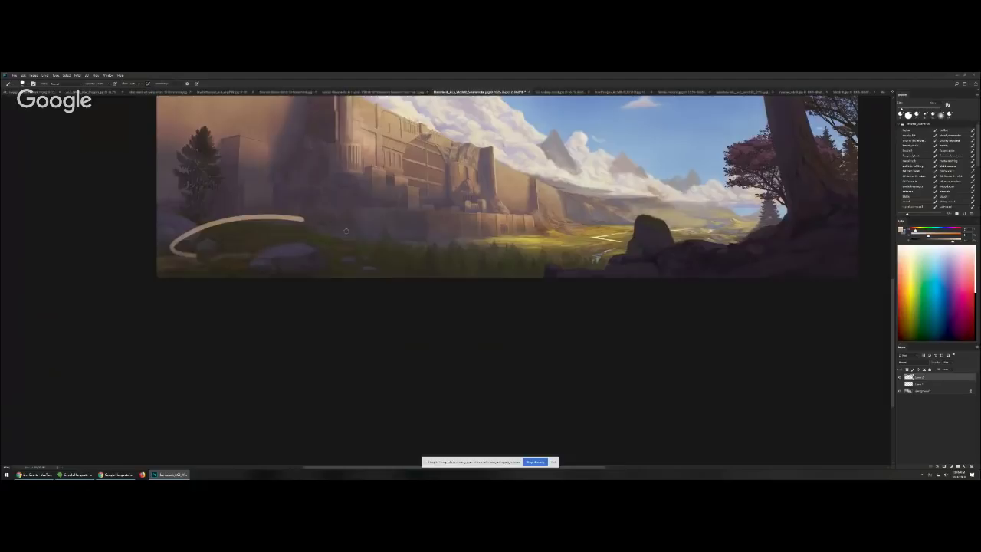
key("ctrl+z")
scroll(302, 287, "up", 1)
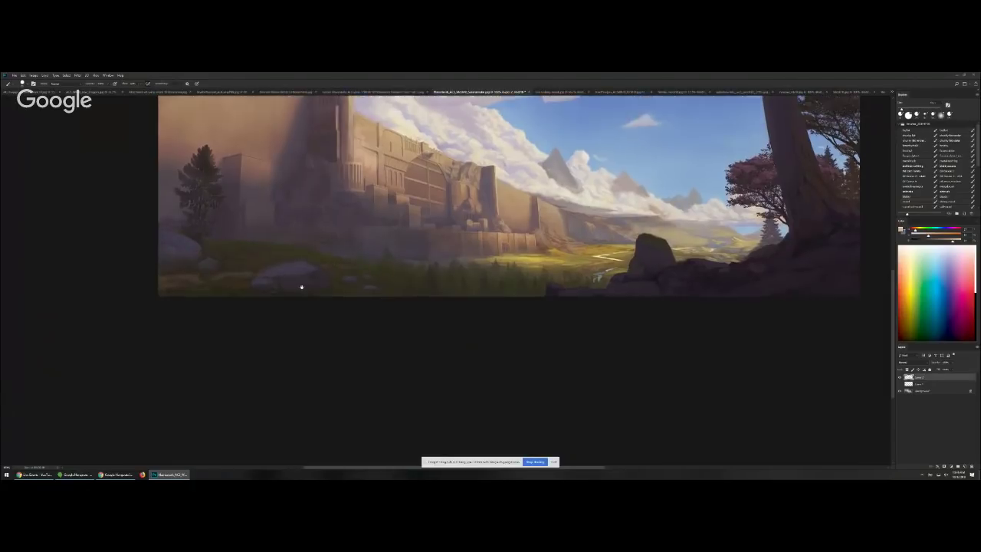
- Try guide curves around the grassy and rocky foreground of the castle painting, undoing each stroke
left_click_drag(301, 287, 294, 319)
mouse_move(150, 281)
left_mouse_down()
mouse_move(354, 308)
mouse_move(355, 338)
left_mouse_up()
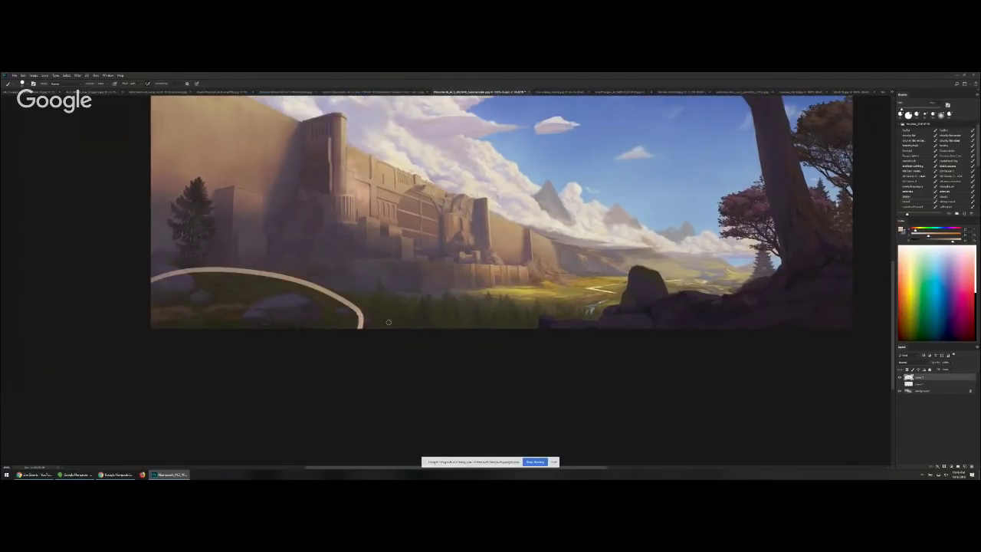
left_click_drag(552, 335, 859, 273)
key("ctrl+z")
key("ctrl+z")
mouse_move(713, 328)
left_mouse_down()
mouse_move(696, 325)
mouse_move(781, 312)
left_mouse_up()
key("ctrl+z")
mouse_move(257, 315)
left_mouse_down()
mouse_move(216, 312)
mouse_move(421, 311)
mouse_move(390, 321)
mouse_move(402, 311)
mouse_move(475, 318)
mouse_move(525, 298)
mouse_move(456, 305)
mouse_move(459, 296)
mouse_move(533, 302)
mouse_move(506, 321)
left_mouse_up()
key("ctrl+z")
key("ctrl+z")
key("ctrl+z")
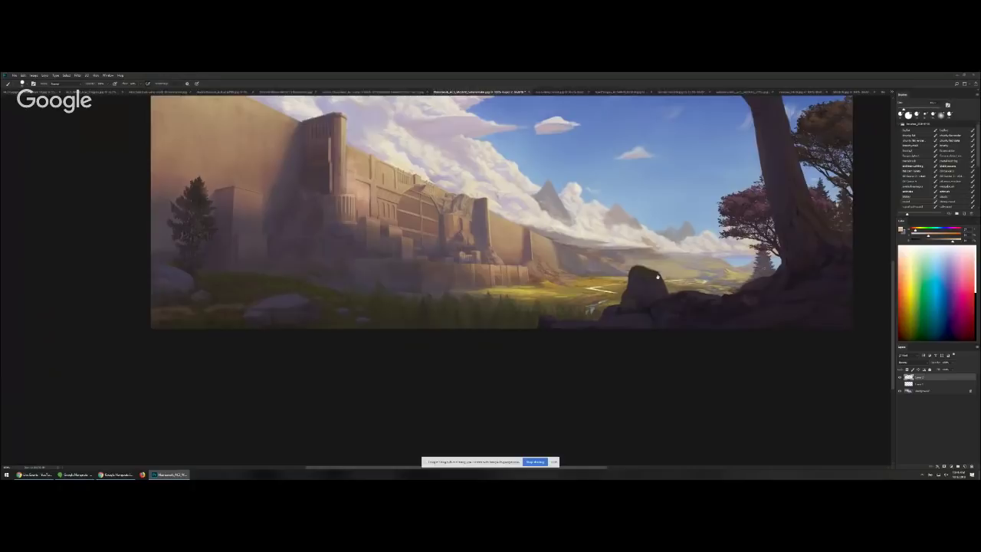
- Finish viewing the whole castle painting and switch to the misty bay painting with the rock arch and trees
left_click_drag(657, 276, 588, 360)
scroll(587, 361, "down", 2)
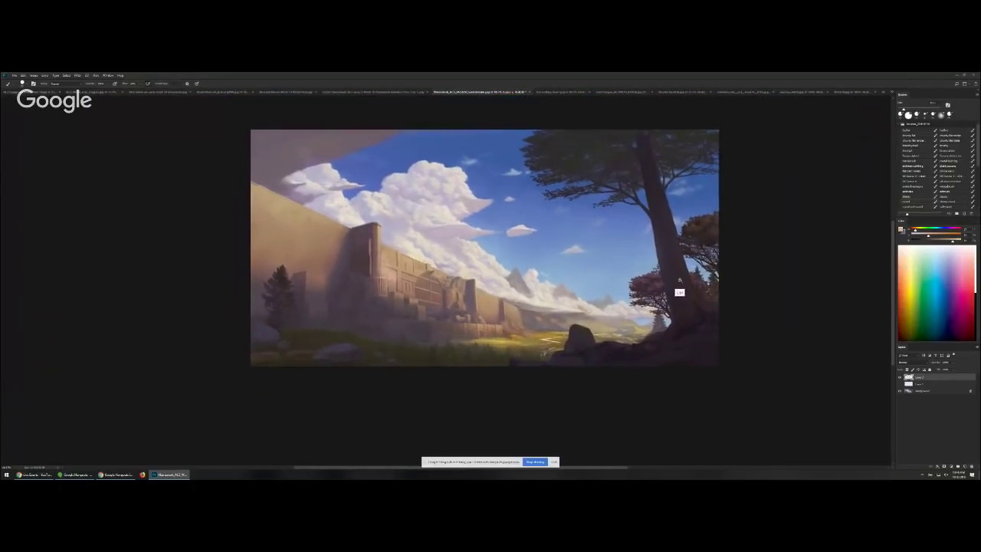
scroll(679, 284, "up", 2)
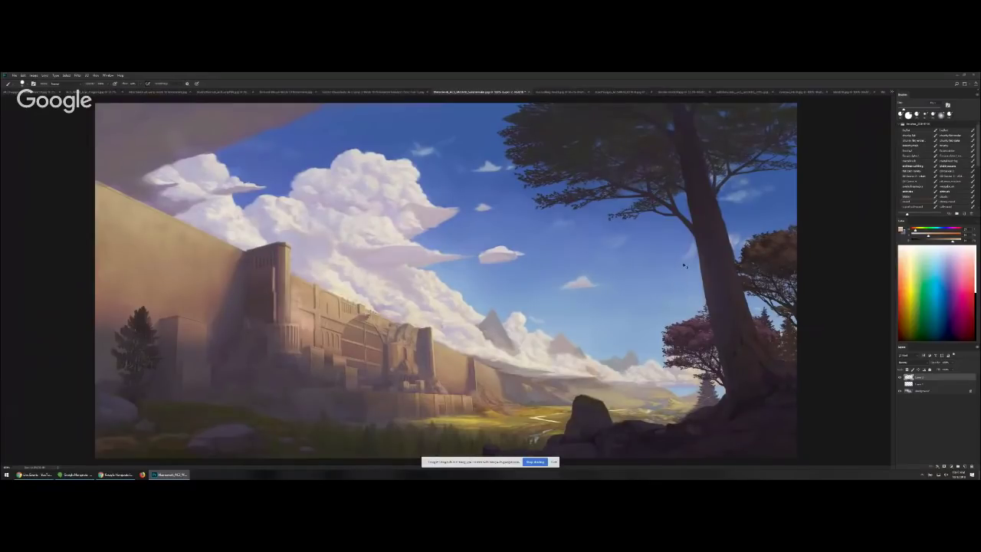
key("ctrl+Tab")
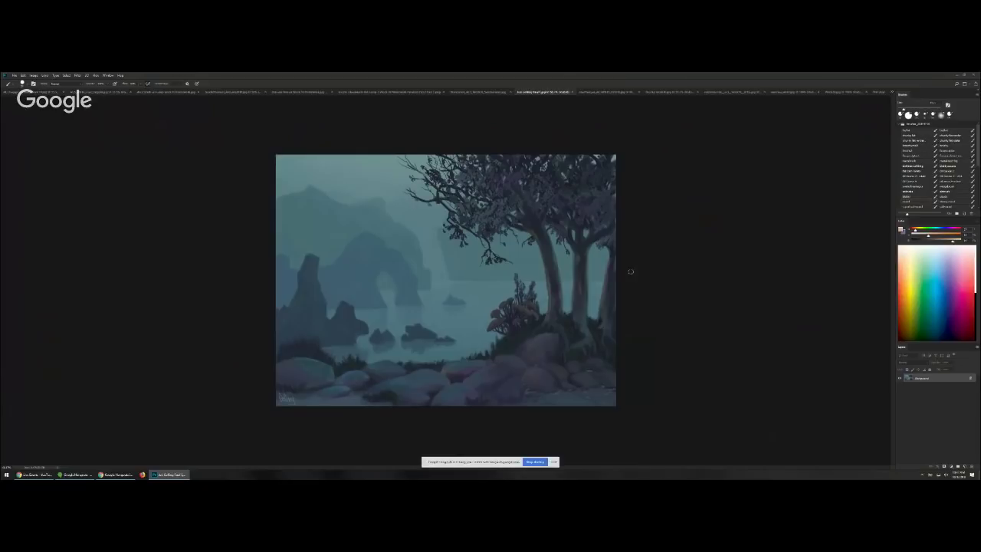
key("ctrl+plus")
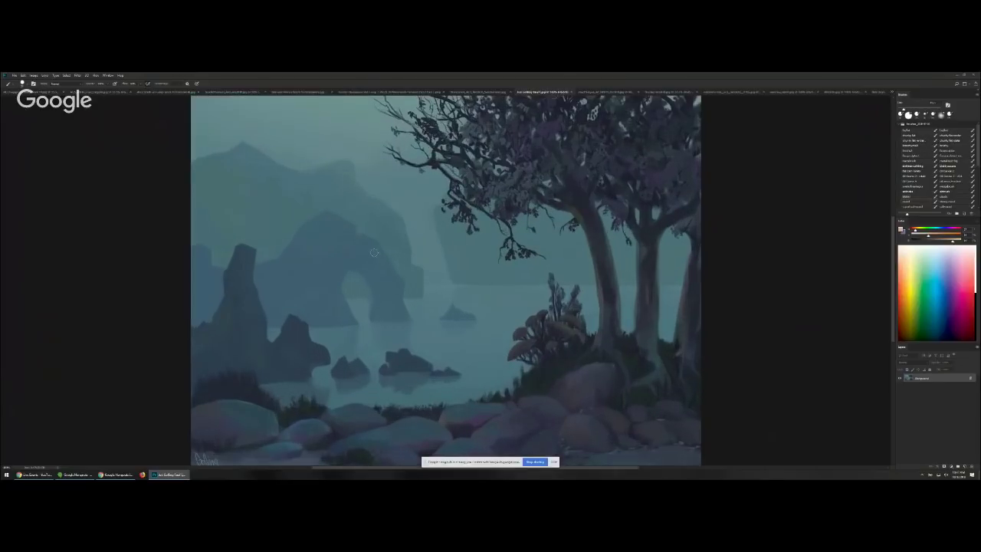
- Undo the test stroke beside the distant rock arch and sample a muted blue paint colour from the arch
left_click_drag(330, 244, 352, 246)
key("ctrl+alt+z")
left_click(378, 263, "alt")
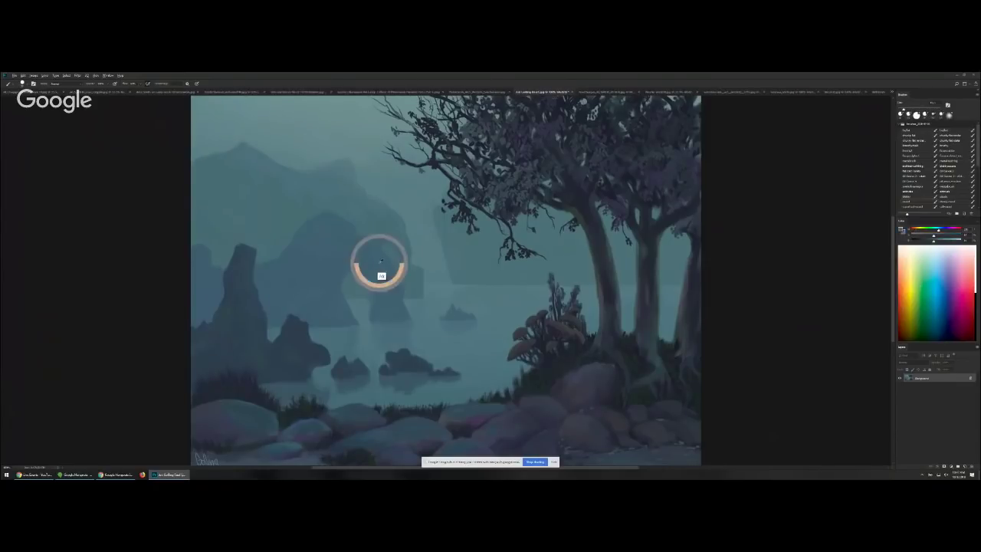
left_click_drag(467, 294, 497, 196)
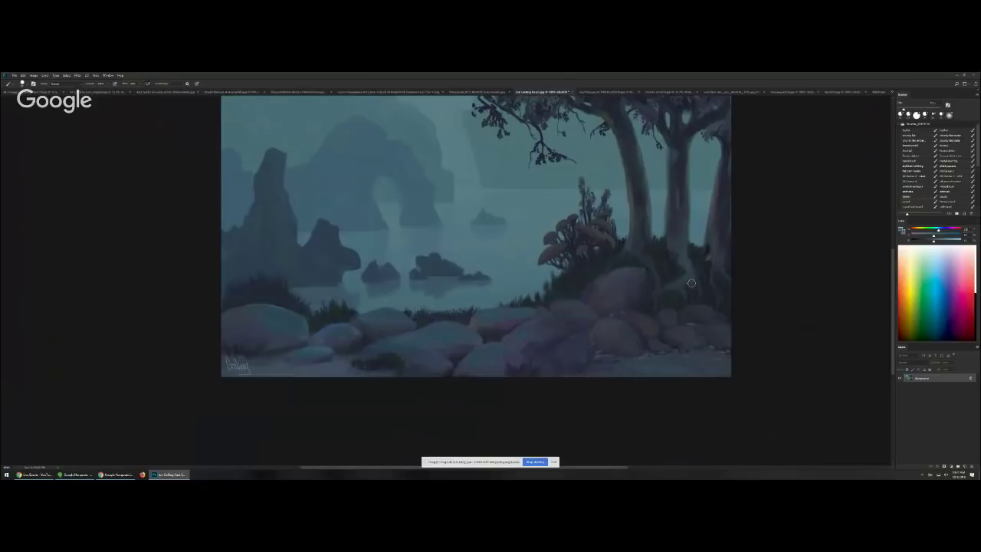
mouse_move(695, 229)
left_mouse_down()
mouse_move(685, 278)
mouse_move(654, 309)
mouse_move(633, 311)
mouse_move(664, 265)
mouse_move(628, 320)
left_mouse_up()
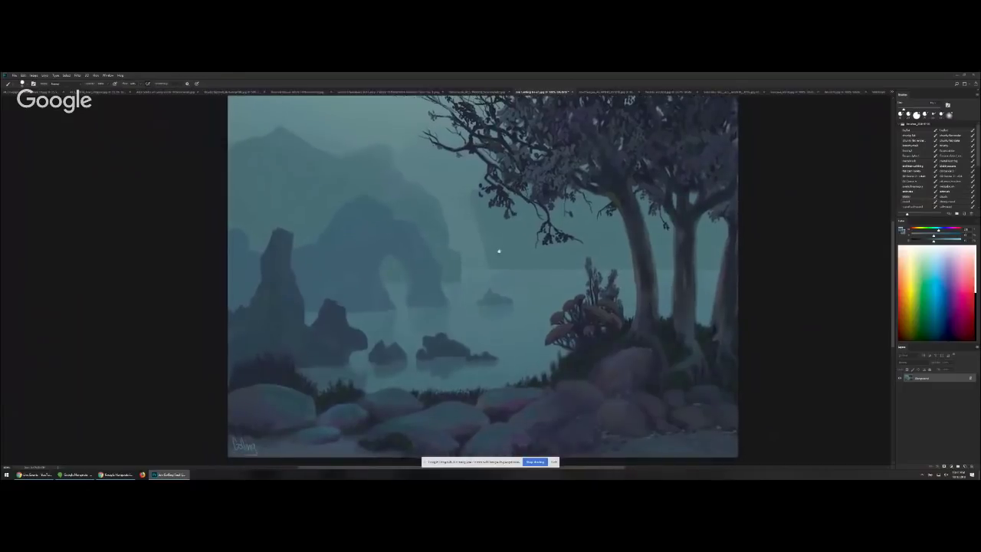
scroll(432, 261, "up", 2)
scroll(433, 261, "up", 2)
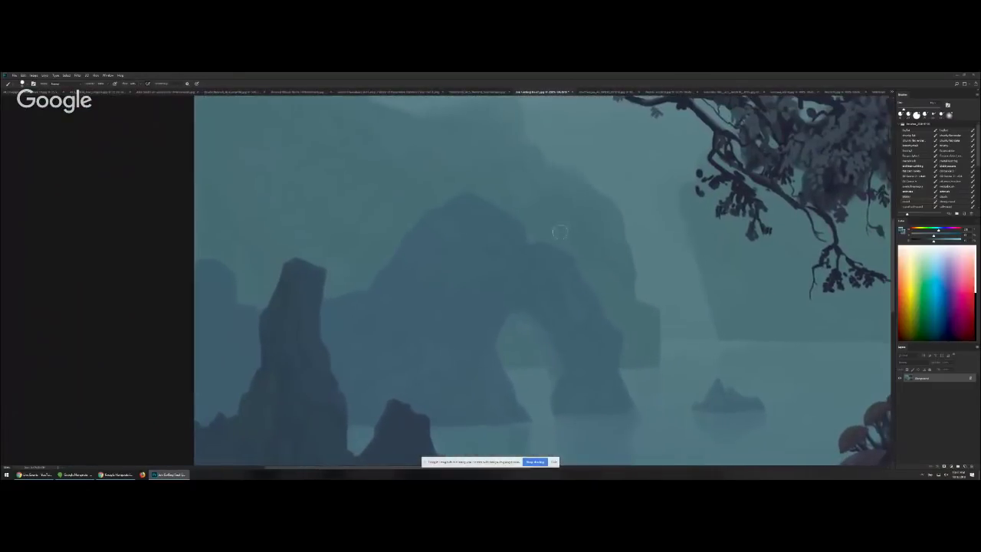
left_click_drag(541, 226, 562, 258)
left_click(587, 316, "alt")
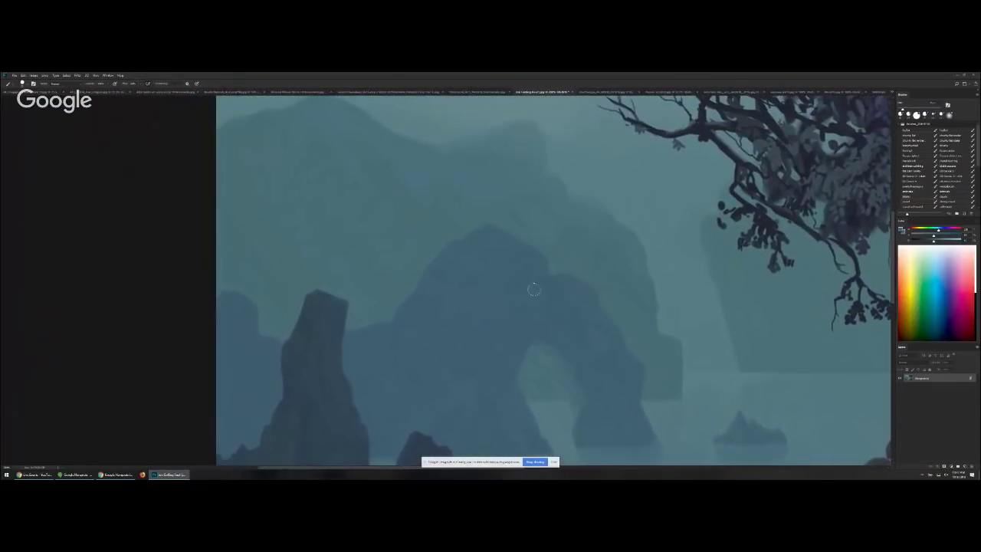
- Retouch the right-hand edge of the distant mountain behind the arch with a smaller brush and colours sampled around it
key("[")
left_click(541, 210, "alt")
key("bracketleft")
key("period")
left_click(550, 198, "alt")
key("bracketleft")
left_click(560, 199, "alt")
left_click(555, 160, "alt")
left_click(547, 163, "alt")
left_click(549, 147, "alt")
- Try a short brush stroke in a sampled colour on the foreground boulders and resample the rock tone
scroll(562, 179, "down", 3)
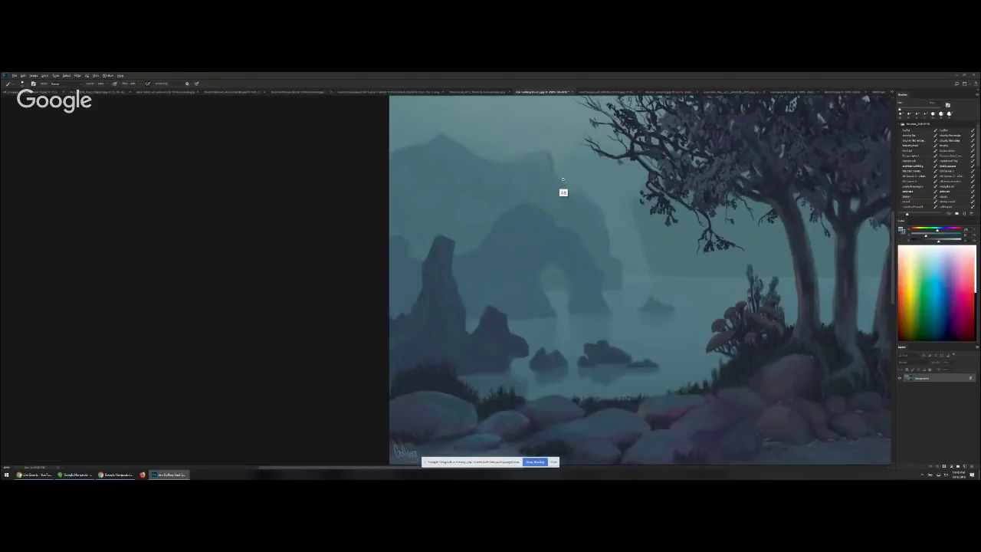
scroll(563, 180, "up", 5)
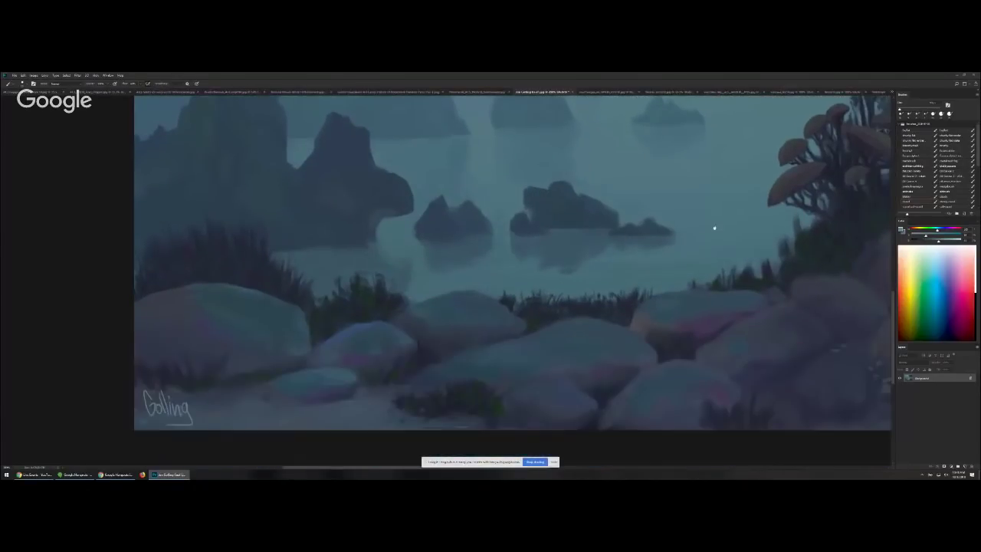
left_click_drag(714, 228, 605, 226)
left_click(621, 226, "alt")
left_click_drag(667, 315, 608, 315)
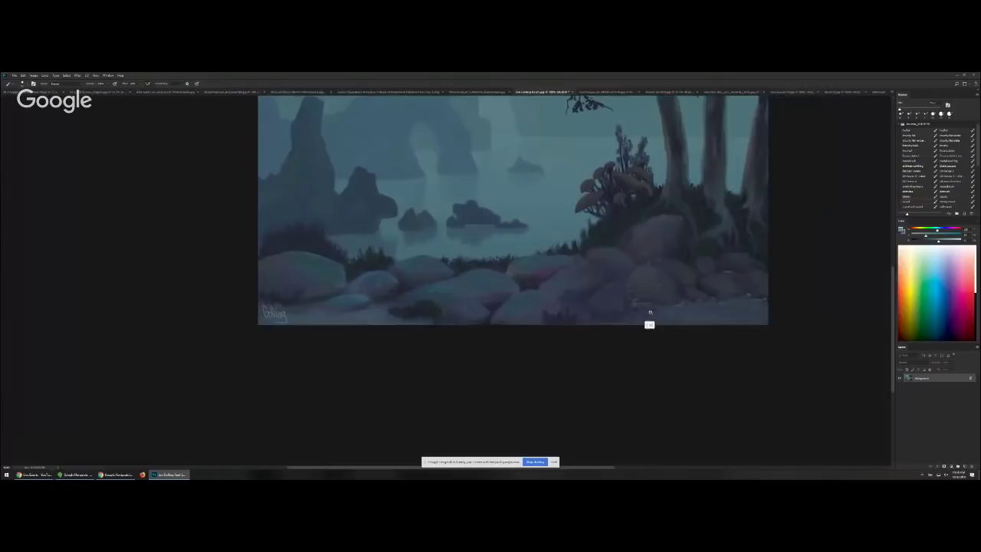
scroll(649, 314, "up", 3)
mouse_move(437, 279)
left_mouse_down()
mouse_move(555, 257)
mouse_move(441, 291)
left_mouse_up()
key("ctrl+z")
key("ctrl")
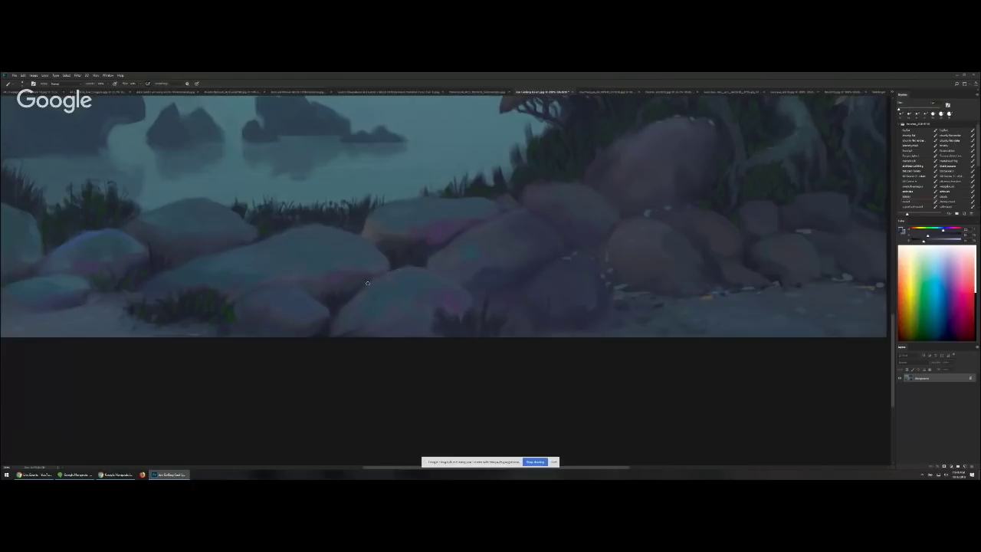
left_click(391, 276, "alt")
- Examine the foreground boulders, shoreline bushes and tree trunks across the bay painting
key("ctrl+minus")
key("ctrl+minus")
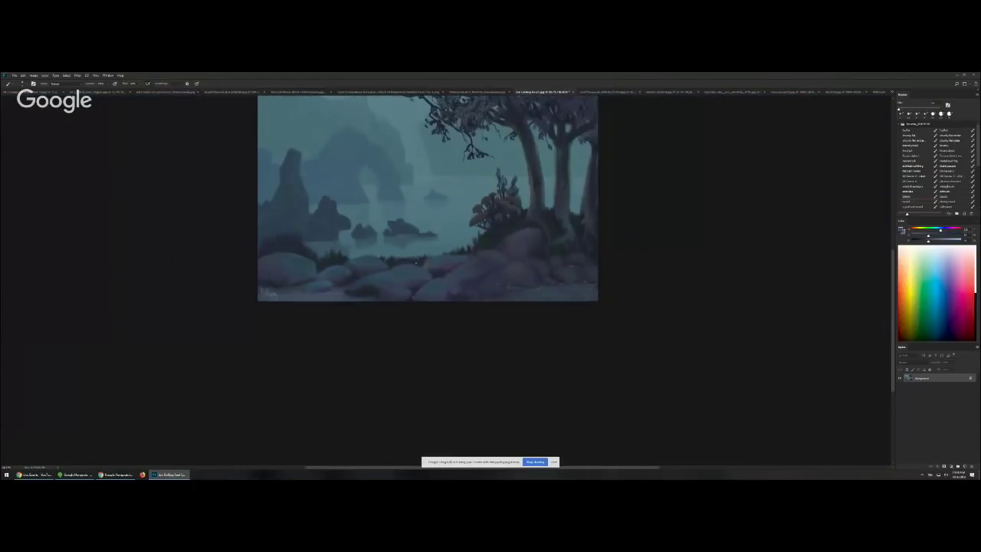
left_click(502, 244, "ctrl")
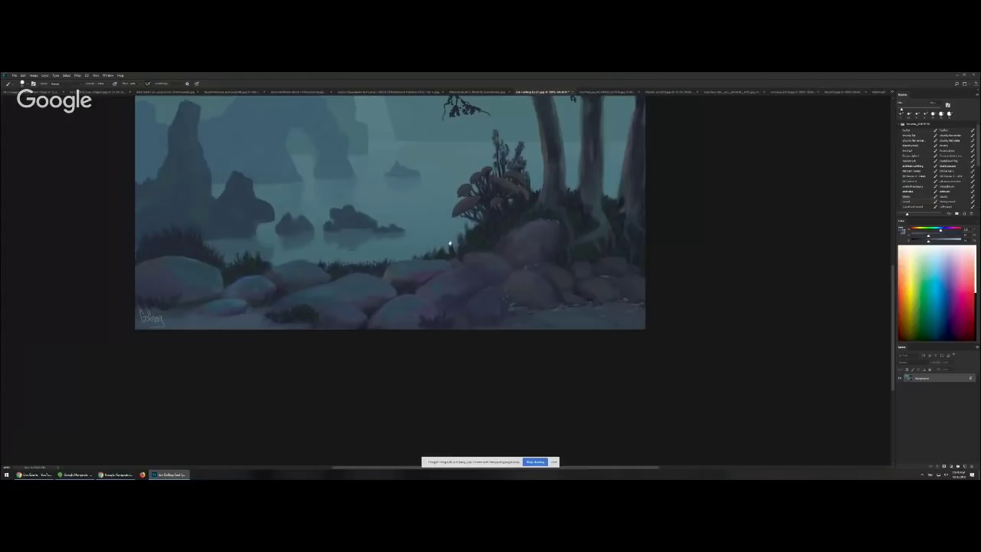
left_click_drag(450, 243, 474, 304)
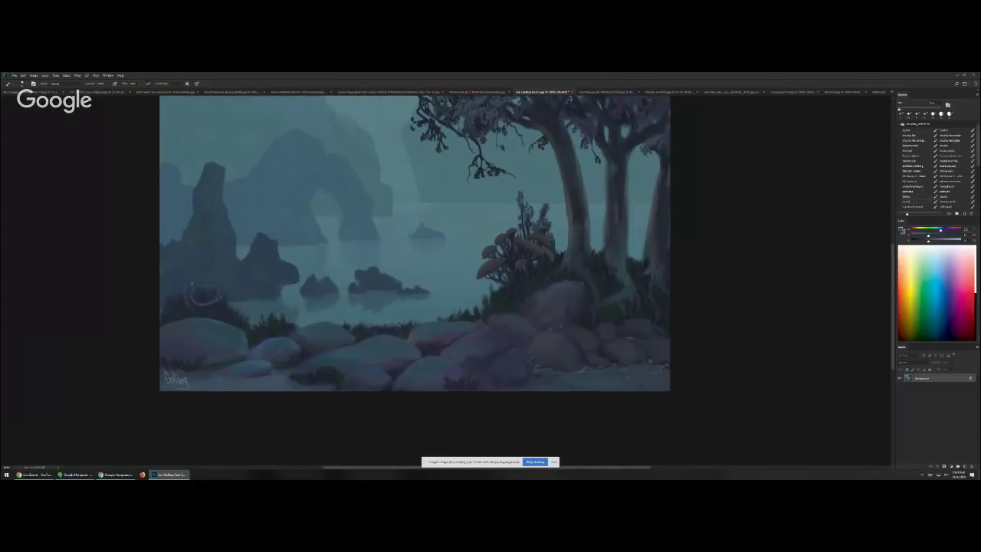
left_click_drag(366, 228, 276, 364)
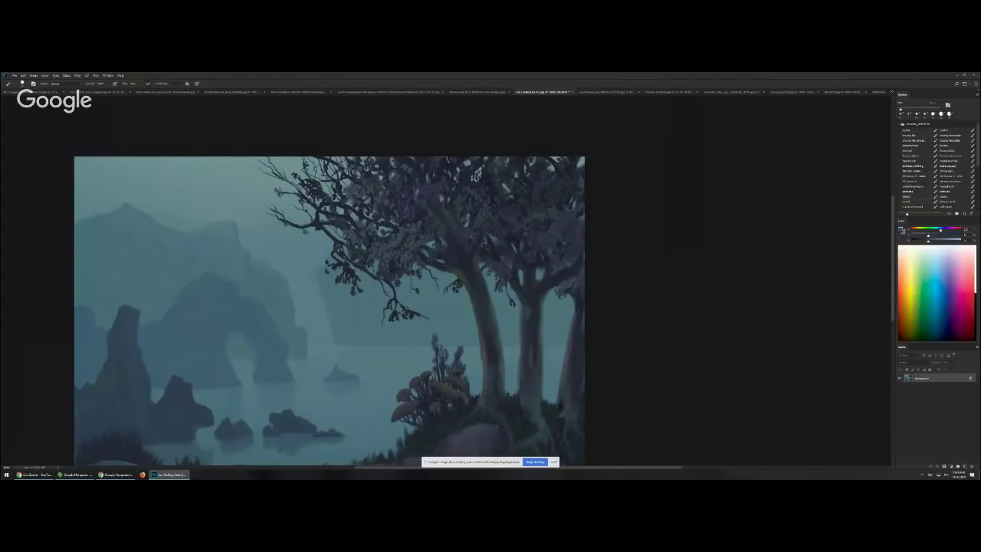
mouse_move(481, 305)
left_mouse_down()
mouse_move(478, 287)
mouse_move(516, 199)
left_mouse_up()
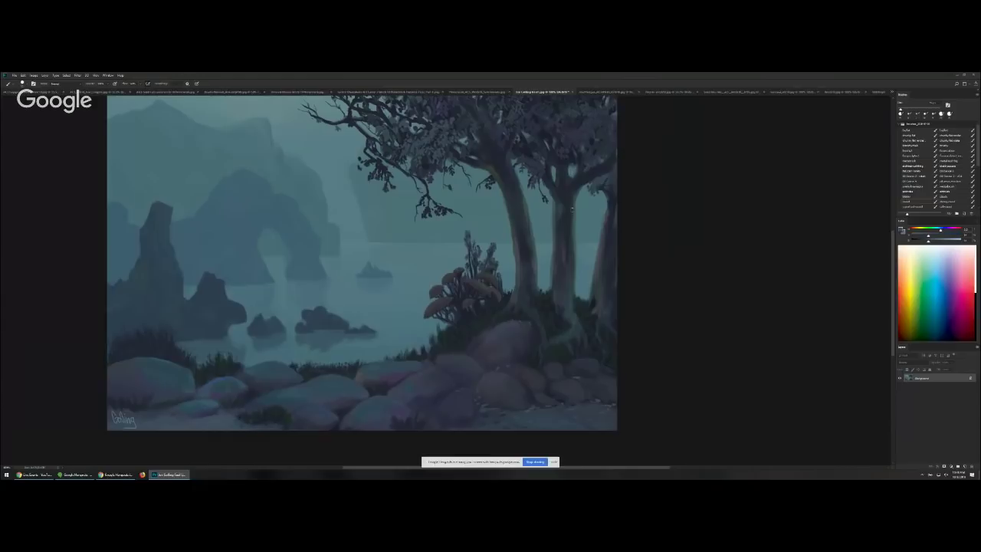
left_click_drag(562, 247, 533, 292)
- Try brush strokes across the water and tree trunks, undoing each one
mouse_move(496, 410)
left_mouse_down()
mouse_move(571, 367)
mouse_move(643, 228)
mouse_move(428, 262)
mouse_move(538, 387)
mouse_move(588, 337)
left_mouse_up()
key("ctrl+z")
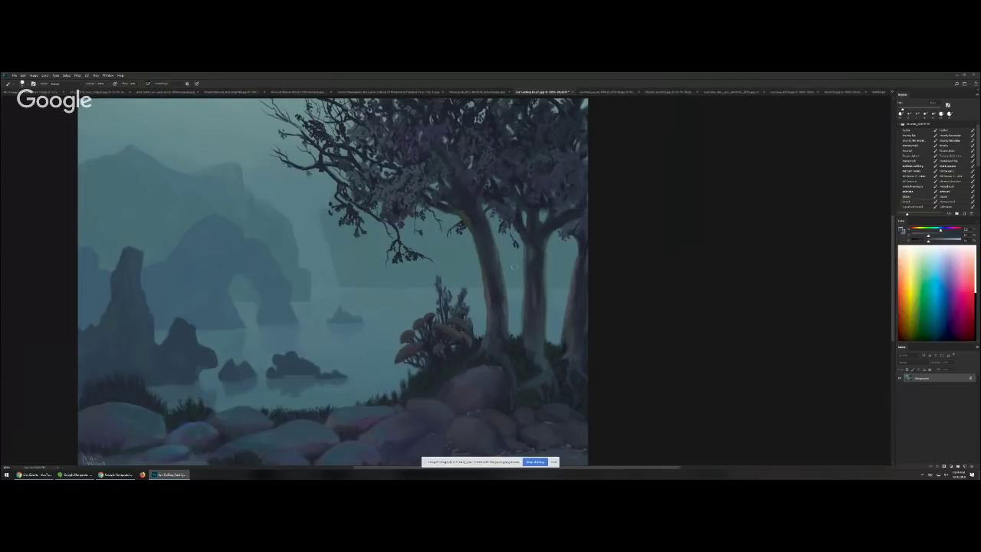
mouse_move(357, 291)
left_mouse_down()
mouse_move(482, 247)
mouse_move(488, 290)
mouse_move(437, 259)
mouse_move(575, 284)
mouse_move(441, 279)
mouse_move(505, 271)
left_mouse_up()
key("ctrl+z")
mouse_move(444, 244)
left_mouse_down()
mouse_move(534, 254)
mouse_move(578, 280)
mouse_move(556, 240)
mouse_move(521, 256)
mouse_move(420, 259)
left_mouse_up()
key("ctrl+z")
left_click(324, 277, "alt")
mouse_move(451, 255)
left_mouse_down()
mouse_move(458, 258)
mouse_move(461, 237)
mouse_move(452, 232)
left_mouse_up()
key("ctrl+z")
- Retouch the upper left edge of the leftmost tree trunk with a smaller brush and a sampled trunk colour
left_click(522, 264, "ctrl")
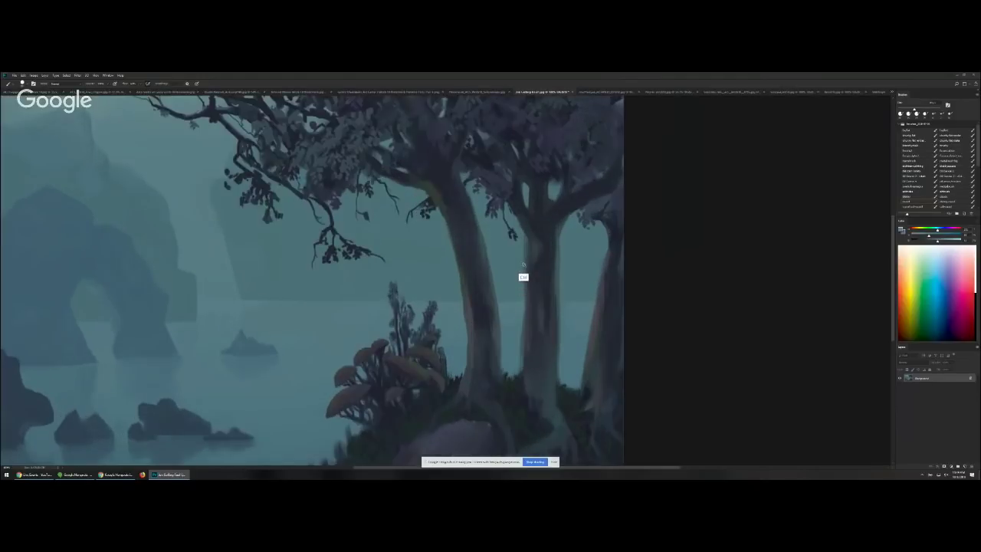
left_click(524, 265, "ctrl")
left_click_drag(528, 296, 451, 264)
key("bracketleft")
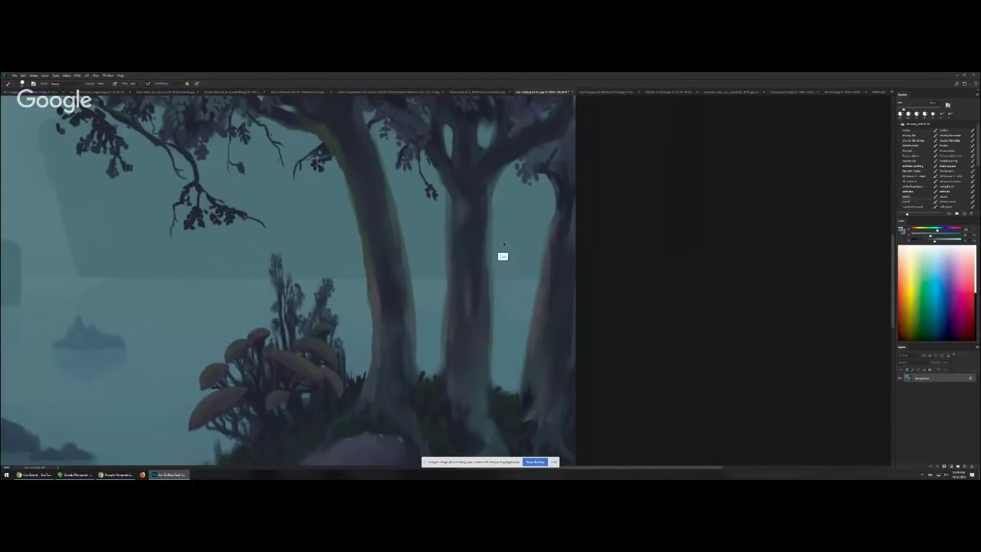
left_click(370, 209, "alt")
left_click_drag(343, 170, 353, 201)
- Try to reshape the lower left edge of the leftmost trunk using tones sampled from the bark
left_click_drag(371, 263, 376, 316)
key("ctrl+z")
mouse_move(344, 170)
left_mouse_down()
mouse_move(373, 337)
mouse_move(362, 367)
left_mouse_up()
key("ctrl+z")
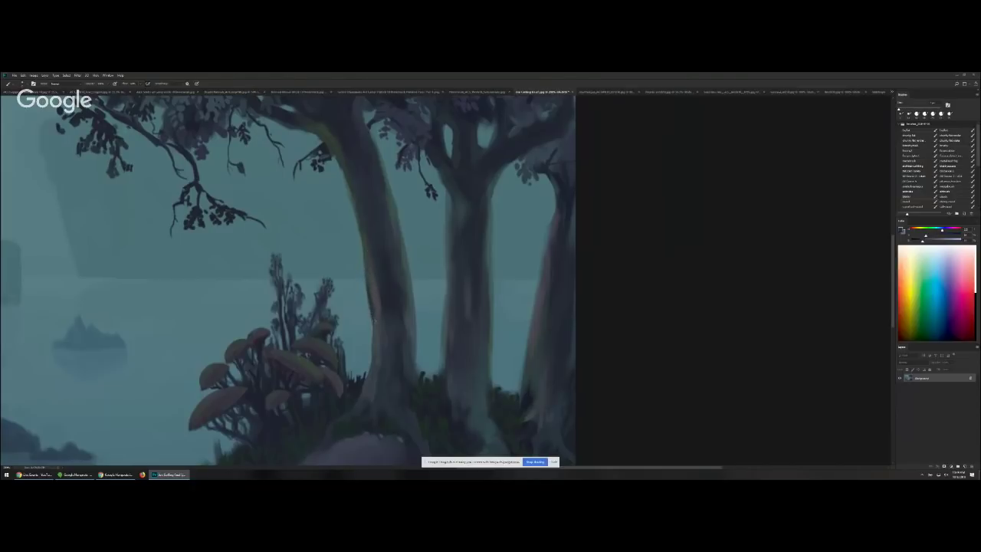
left_click(374, 330, "alt")
left_click(373, 348, "alt")
left_click_drag(371, 323, 368, 353)
left_click(373, 350, "alt")
key("ctrl+z")
- Paint irregular bumps along the lower right edge of the middle trunk with a much smaller brush and sampled bark colour
left_click_drag(560, 323, 586, 245)
left_click(527, 282, "alt")
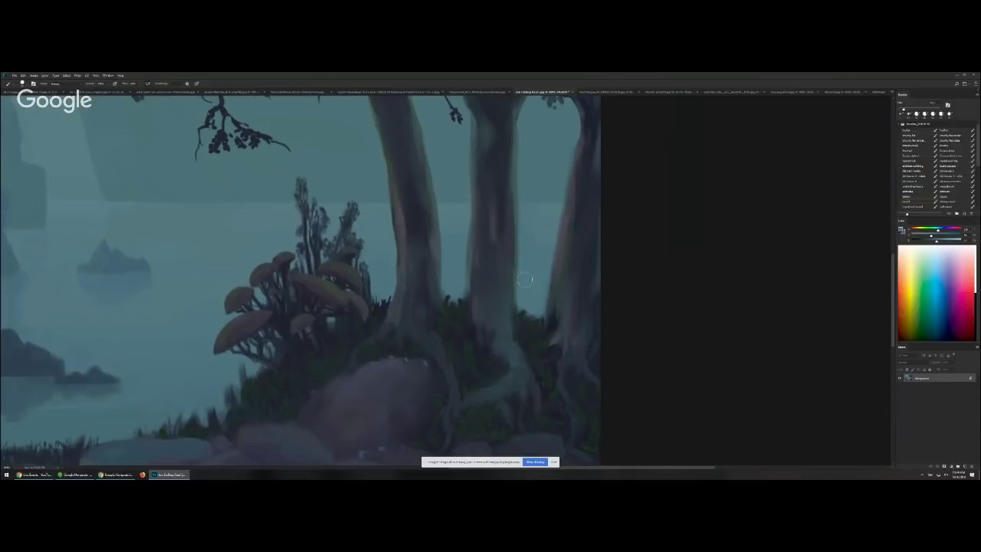
left_click(487, 278, "alt")
key("[")
key("[")
key("[")
key("[")
key("[")
key("[")
left_click_drag(512, 252, 515, 279)
left_click_drag(519, 227, 518, 250)
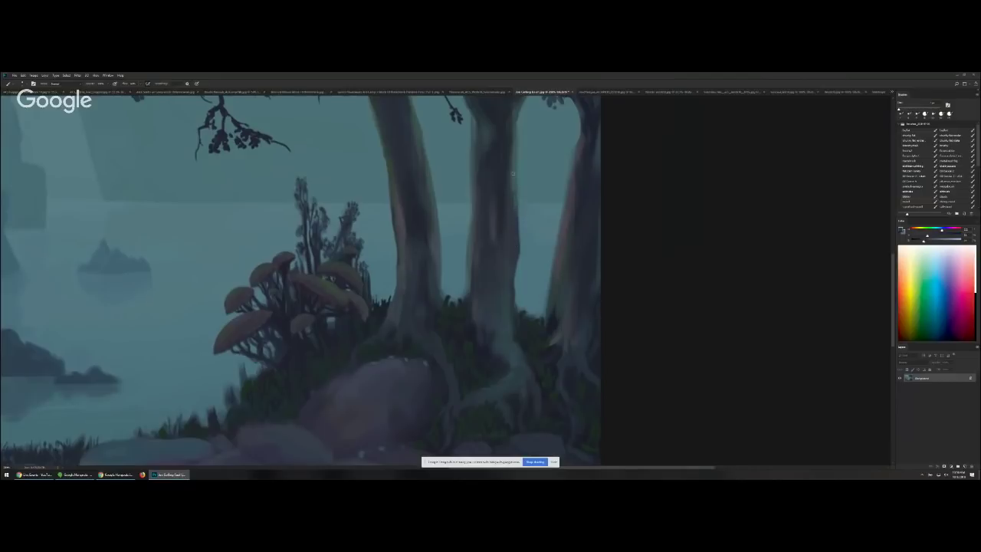
- Redo the short stroke on the upper right edge of the middle trunk and resample the bark colour
left_click_drag(517, 150, 515, 180)
key("ctrl+z")
left_click_drag(518, 148, 517, 174)
left_click(487, 238, "alt")
- Paint a thin light highlight on the water beside the arch at the distant waterline, using a colour sampled from the bay
scroll(487, 239, "down", 6)
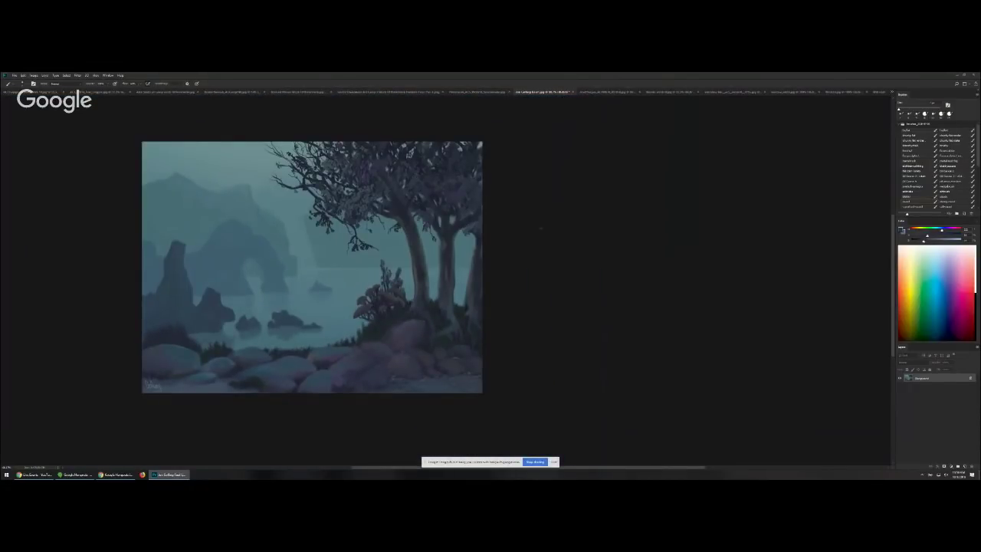
scroll(493, 258, "up", 3)
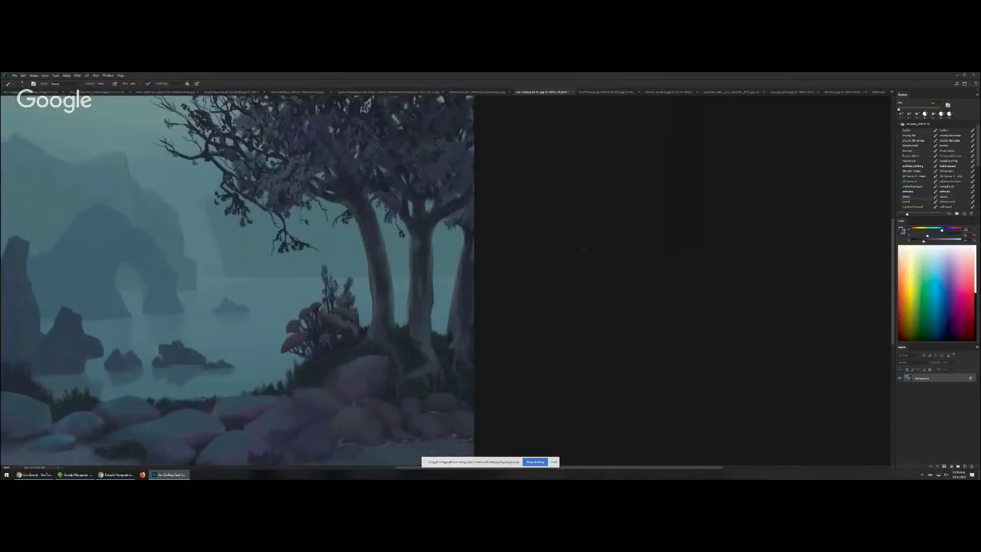
mouse_move(481, 252)
left_mouse_down()
mouse_move(522, 250)
mouse_move(524, 259)
mouse_move(566, 179)
left_mouse_up()
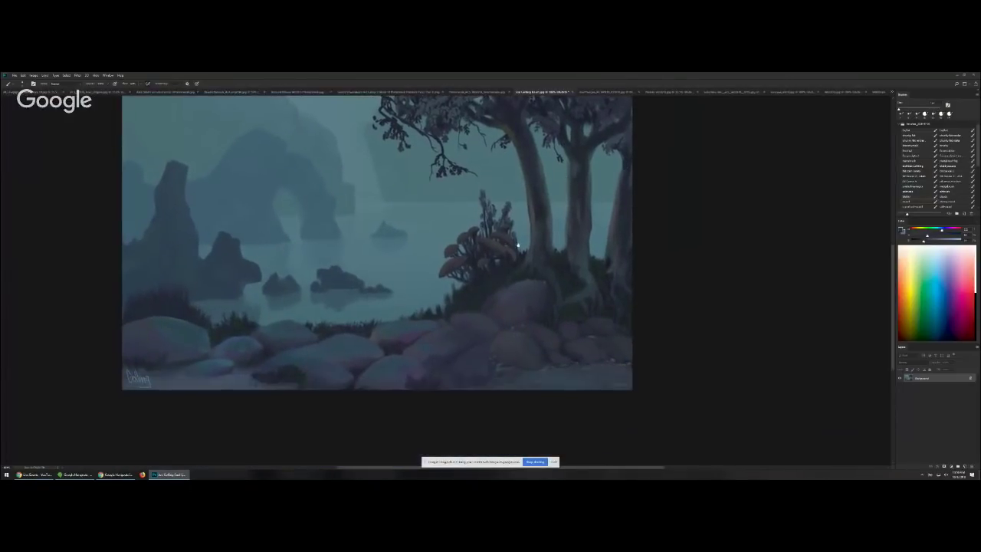
scroll(534, 261, "down", 2)
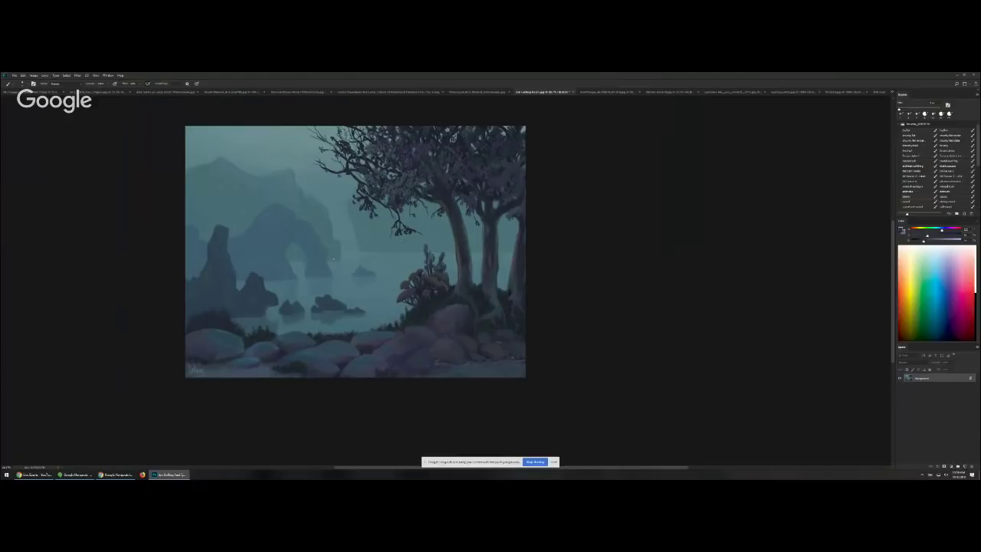
left_click(298, 305, "alt")
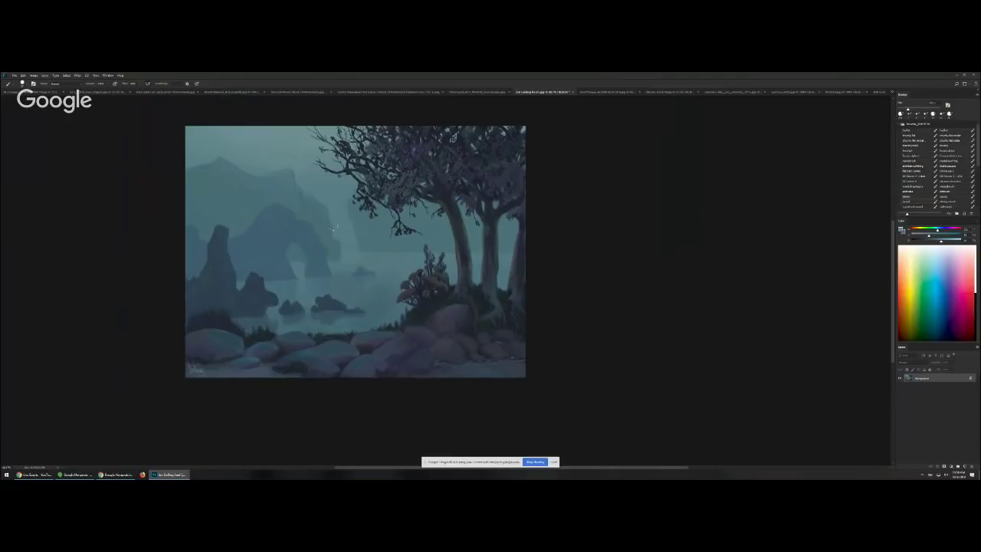
key("[")
key("comma")
key("period")
left_click_drag(348, 252, 357, 253)
key("ctrl+minus")
key("ctrl+minus")
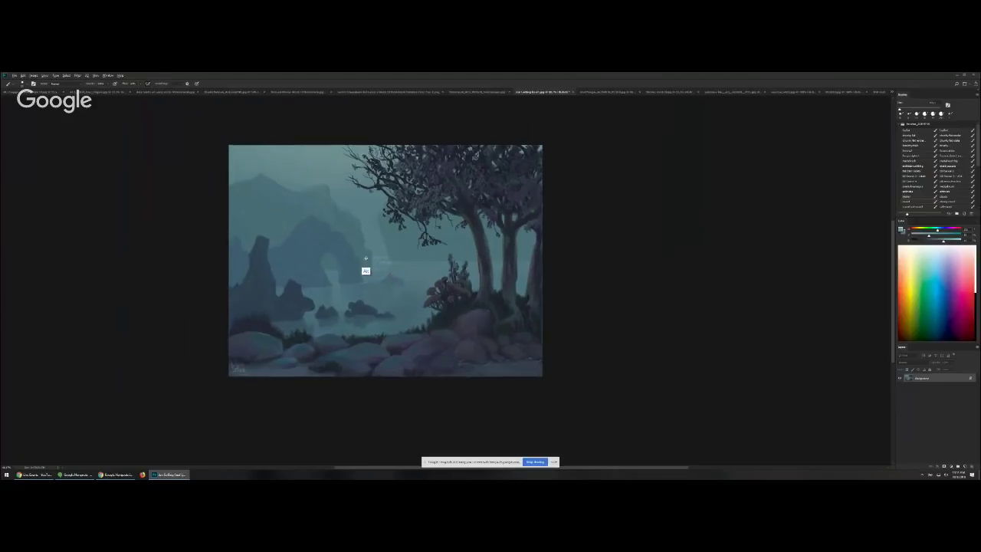
left_click_drag(449, 324, 406, 323)
scroll(424, 322, "up", 2)
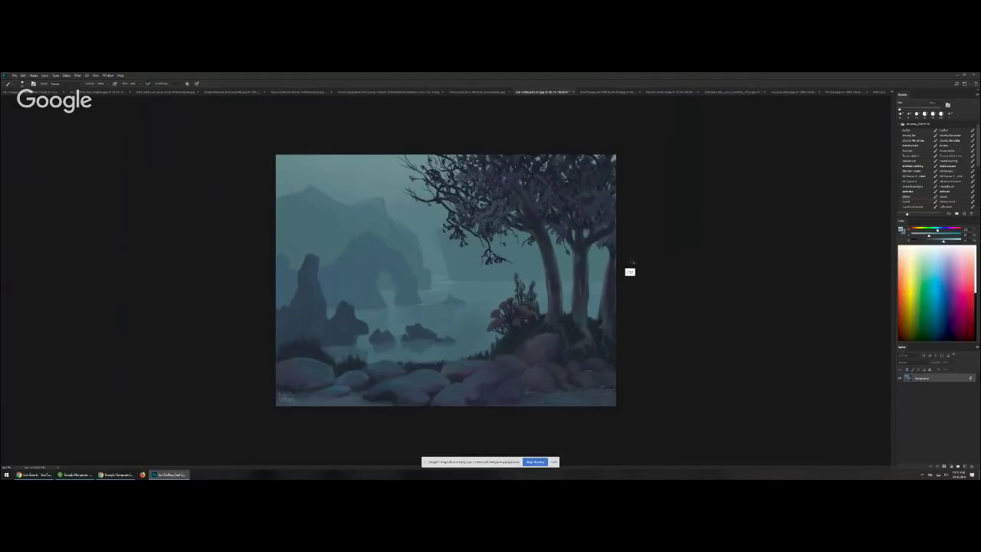
- Switch to the Buddha waterfall painting and draw a light blue horizon line from the cliff base to the right edge
key("ctrl+Tab")
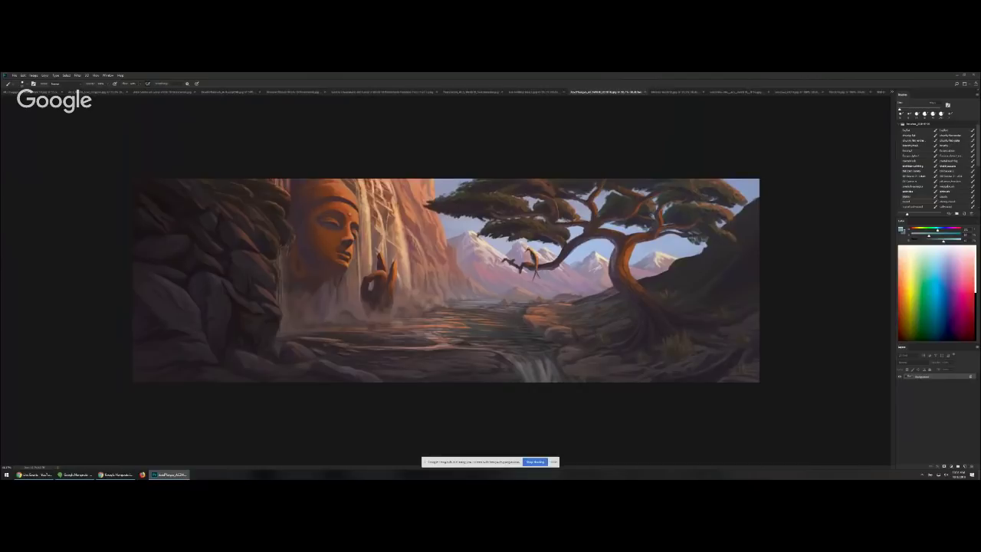
mouse_move(415, 322)
left_mouse_down()
mouse_move(480, 320)
mouse_move(525, 304)
mouse_move(432, 318)
mouse_move(479, 345)
left_mouse_up()
mouse_move(678, 288)
left_mouse_down()
mouse_move(476, 295)
mouse_move(682, 300)
mouse_move(648, 286)
mouse_move(519, 294)
left_mouse_up()
key("ctrl+alt+z")
left_click_drag(426, 292, 837, 296)
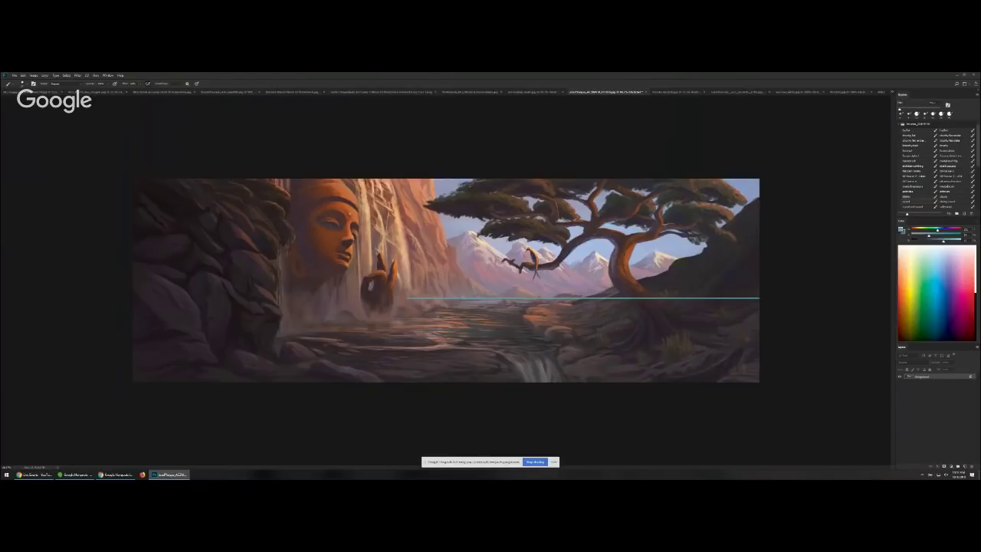
- Sketch a stroke over the water below the waterfall, and undo it together with the horizon line
left_click_drag(398, 328, 483, 305)
key("ctrl+alt+z")
key("ctrl+alt+z")
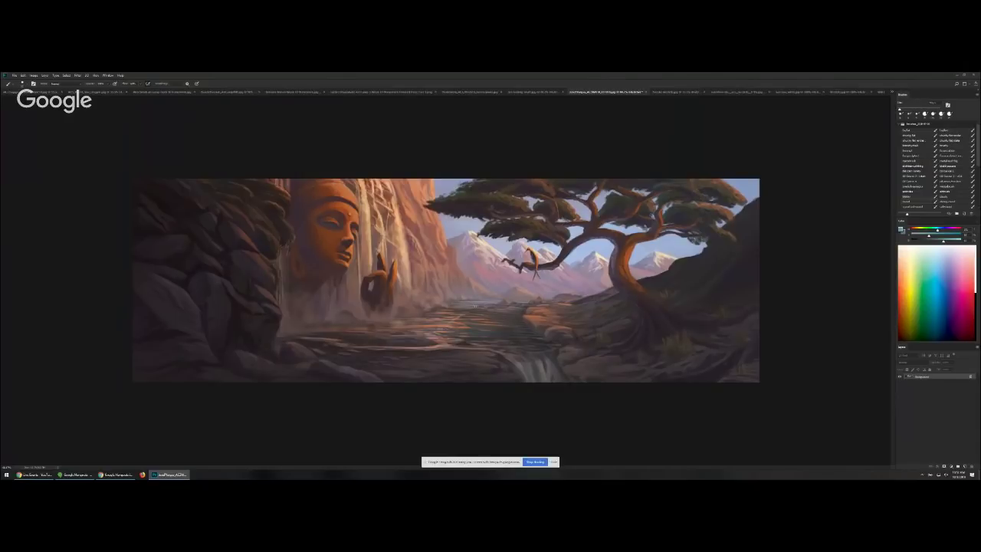
- Try painting over the distant waterline with a sampled warm brown, then reduce the brush size
left_click_drag(522, 310, 431, 310)
key("ctrl+z")
left_click(439, 308, "alt")
mouse_move(497, 304)
left_mouse_down()
mouse_move(438, 305)
mouse_move(528, 301)
left_mouse_up()
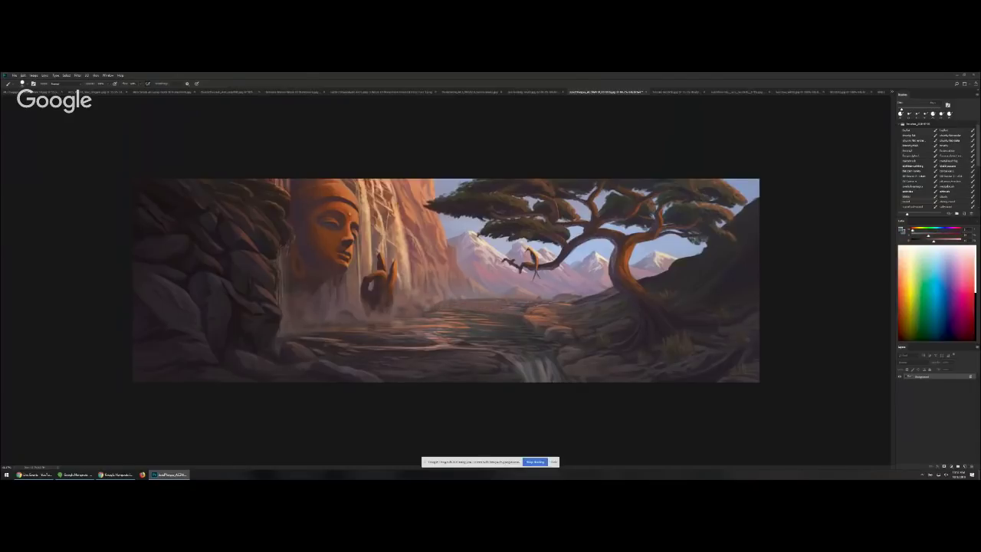
key("ctrl+z")
key("[")
key("[")
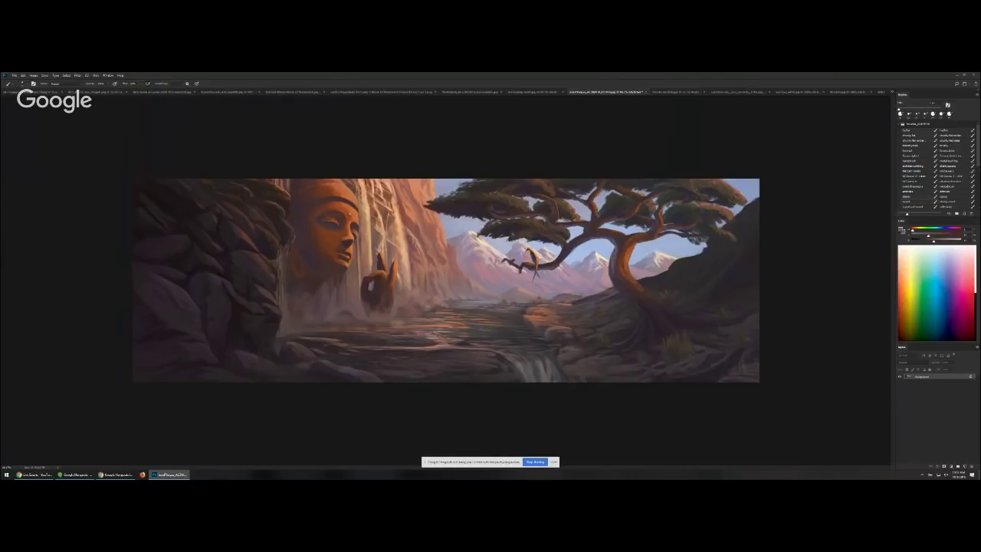
- Try a horizontal guide line along the waterline and a short stroke down the cliff's right edge
left_click_drag(361, 298, 711, 298)
key("ctrl+alt+z")
key("ctrl+alt+z")
mouse_move(436, 232)
left_mouse_down()
mouse_move(451, 244)
mouse_move(458, 276)
left_mouse_up()
key("ctrl+alt+z")
- Sketch trial ellipses over the distant water between the cliff and the right bank
left_click(562, 307, "ctrl")
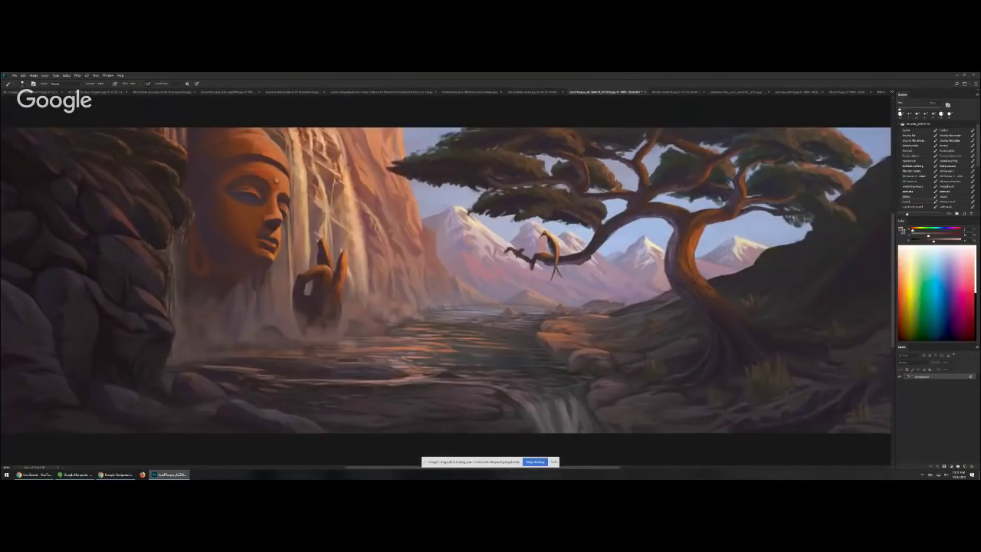
mouse_move(445, 297)
left_mouse_down()
mouse_move(460, 317)
mouse_move(595, 301)
left_mouse_up()
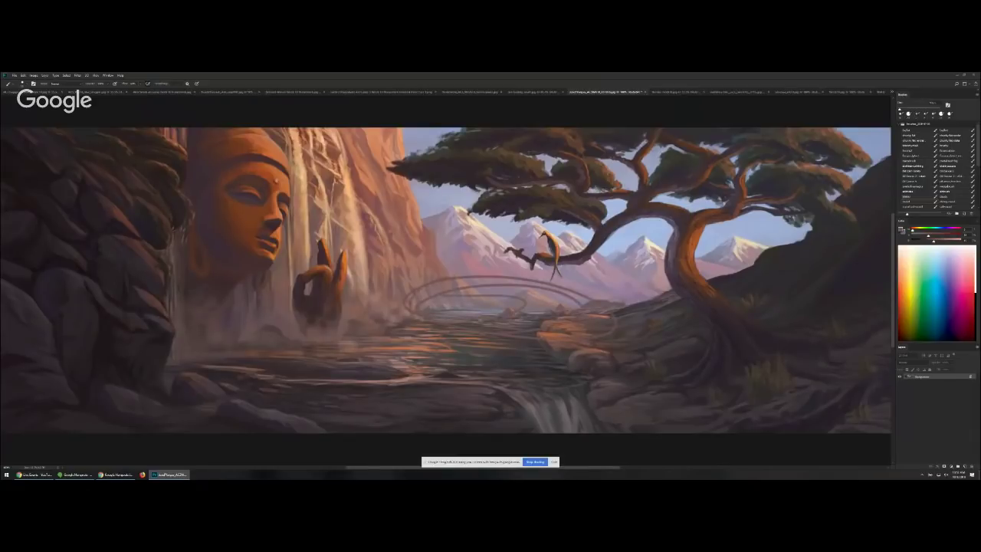
key("ctrl+z")
- Try dark, branching shadow strokes across the waterfall and the orange cliff face
mouse_move(299, 196)
left_mouse_down()
mouse_move(423, 250)
mouse_move(421, 280)
left_mouse_up()
mouse_move(408, 211)
left_mouse_down()
mouse_move(418, 242)
mouse_move(409, 297)
left_mouse_up()
left_click_drag(409, 254, 397, 289)
left_click_drag(296, 215, 354, 218)
left_click_drag(427, 261, 413, 303)
left_click_drag(396, 229, 377, 268)
mouse_move(336, 201)
left_mouse_down()
mouse_move(359, 211)
mouse_move(299, 222)
left_mouse_up()
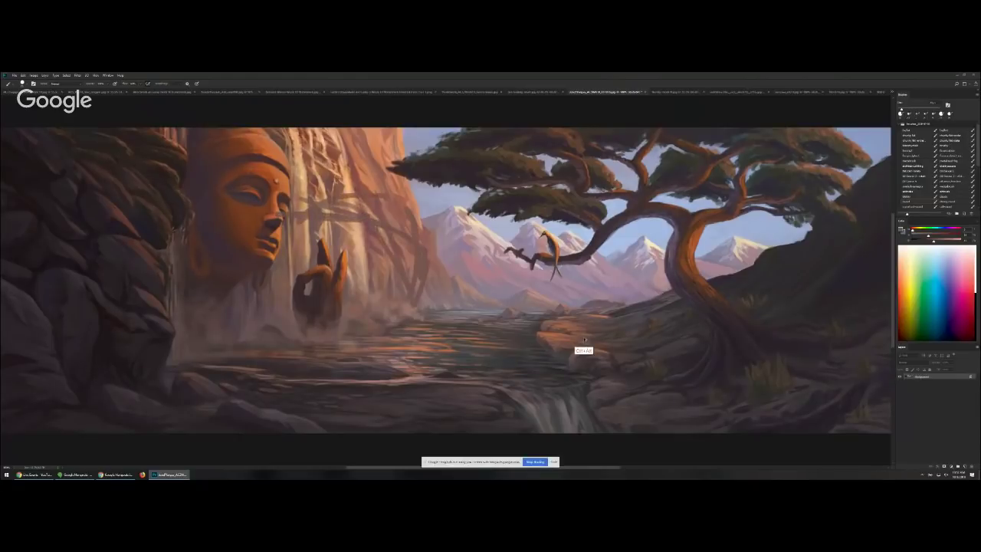
- Undo the shadow strokes on the waterfall and cliff face
key("ctrl+alt+z")
key("ctrl+alt+z")
key("ctrl+alt+z")
key("ctrl+alt+z")
key("ctrl+alt+z")
key("ctrl+alt+z")
key("ctrl+alt+z")
key("ctrl+alt+z")
key("ctrl+alt+z")
key("ctrl+alt+z")
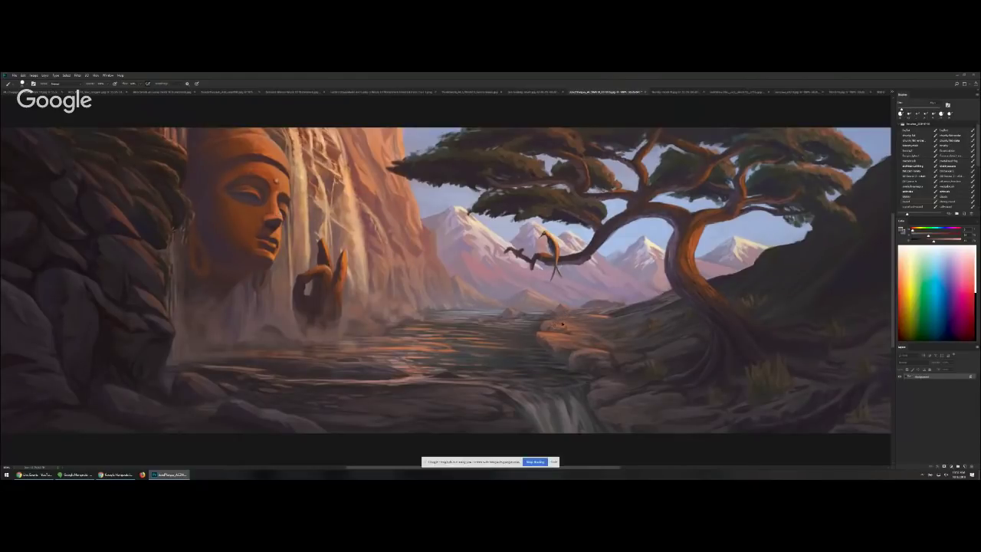
- Try an arched outline over the distant rock at the end of the river
mouse_move(495, 310)
left_mouse_down()
mouse_move(512, 295)
mouse_move(547, 296)
mouse_move(557, 307)
left_mouse_up()
mouse_move(523, 293)
left_mouse_down()
mouse_move(556, 306)
mouse_move(532, 289)
left_mouse_up()
key("ctrl+z")
left_click_drag(534, 295, 553, 305)
left_click_drag(507, 298, 497, 306)
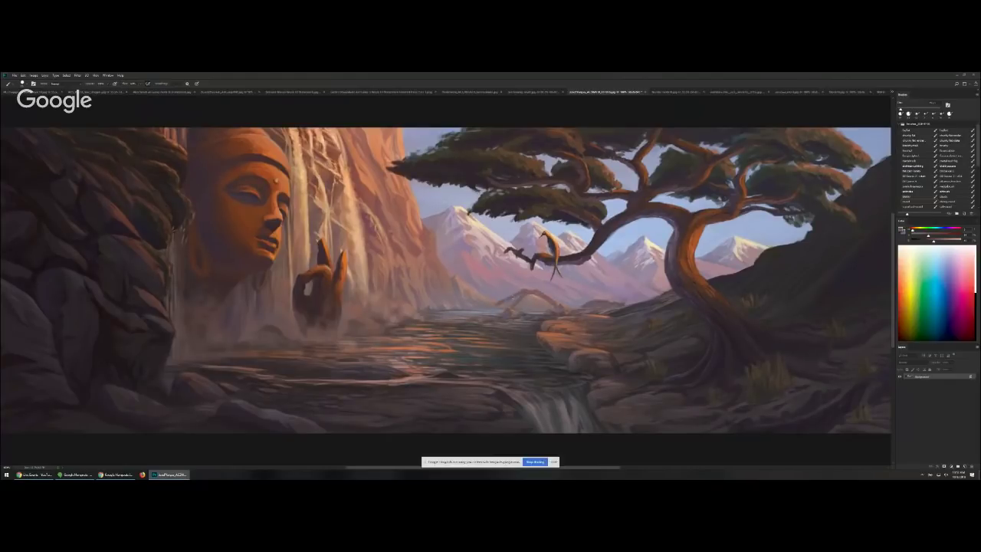
key("ctrl+z")
- Paint over the pale distant waterline and shore with a darker colour sampled from the same area
left_click(465, 309, "alt")
left_click_drag(440, 311, 465, 310)
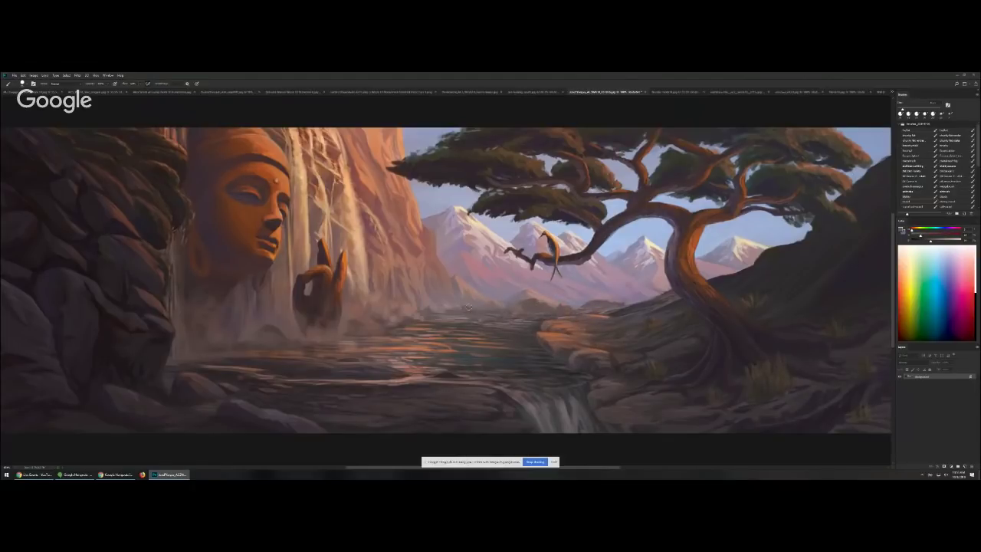
left_click_drag(454, 287, 453, 302)
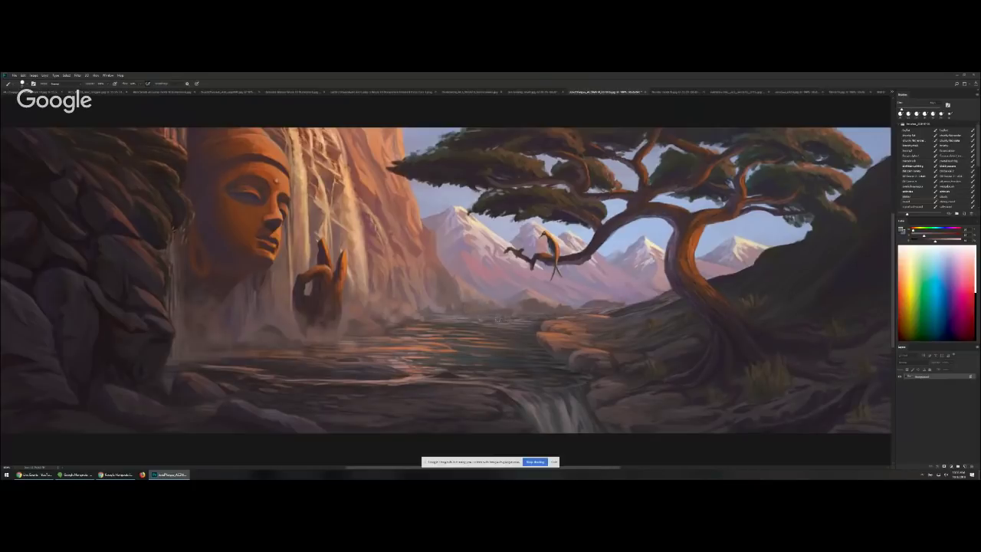
- Smooth out the ripples in the far part of the river using sampled water colours
left_click(515, 336, "alt")
left_click(427, 323, "alt")
left_click(497, 344, "alt")
left_click(469, 350, "alt")
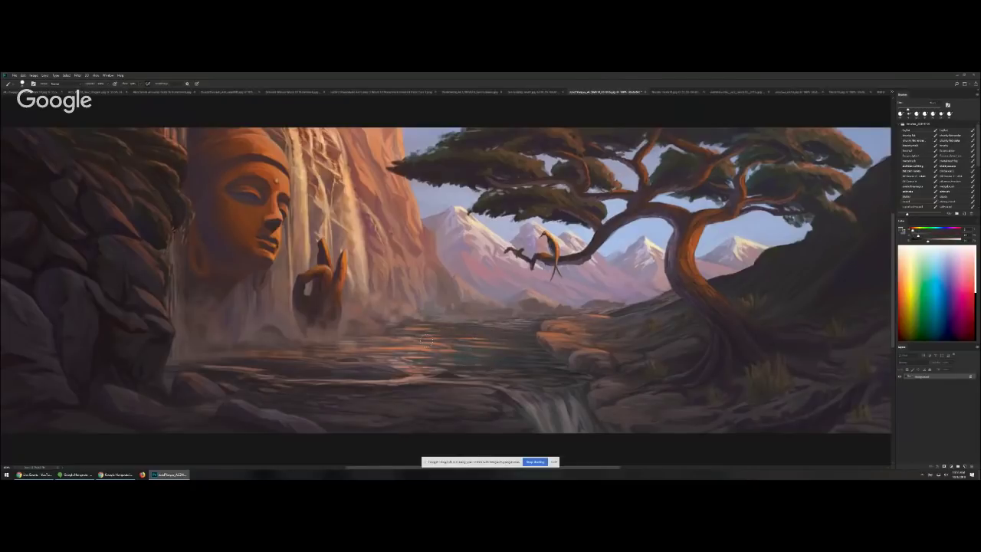
left_click(460, 329, "alt")
left_click_drag(483, 318, 450, 315)
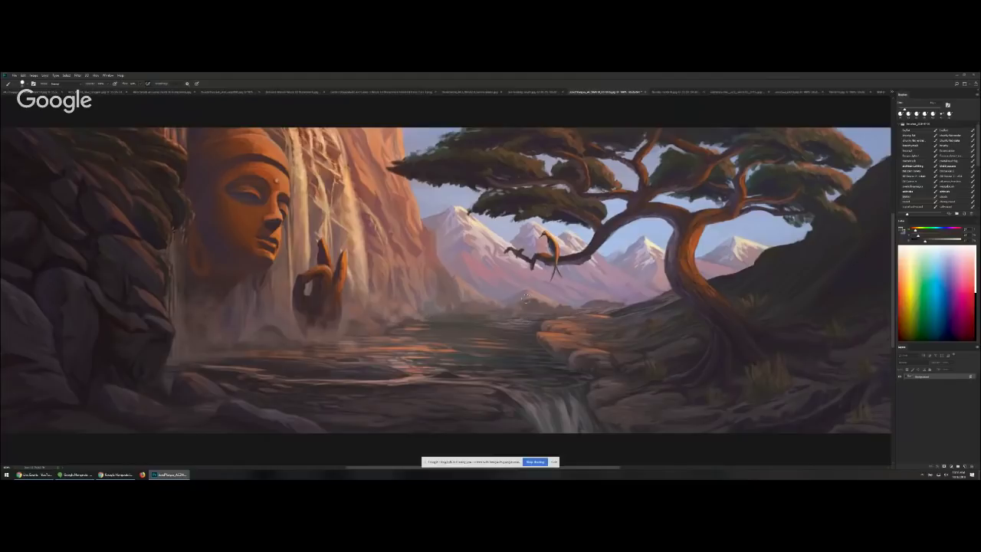
- Dab a soft mauve reflection onto the far water with a colour sampled from the mountains
key("bracketright")
key("bracketright")
key("bracketright")
key("bracketright")
key("bracketright")
key("bracketright")
left_click(496, 280, "alt")
key("ctrl+alt+z")
key("bracketleft")
key("bracketleft")
key("bracketleft")
key("bracketleft")
mouse_move(462, 330)
left_mouse_down()
mouse_move(418, 333)
mouse_move(463, 327)
mouse_move(427, 322)
mouse_move(469, 321)
left_mouse_up()
left_click(464, 335, "alt")
key("bracketleft")
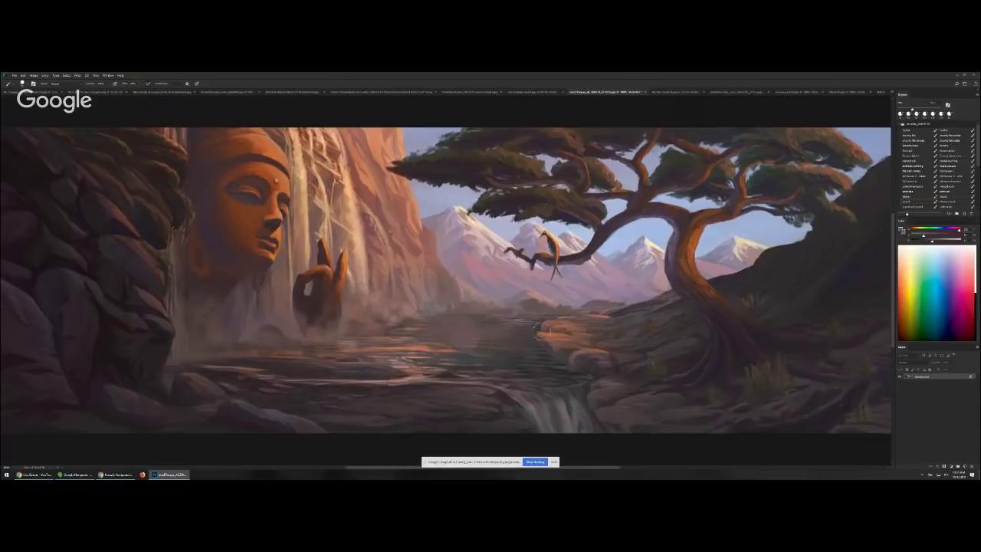
- Cover the ripples in the middle of the river with smooth mauve strokes blended into darker water near the right bank
left_click_drag(472, 342, 531, 336)
key("bracketleft")
key("bracketleft")
mouse_move(458, 346)
left_mouse_down()
mouse_move(508, 345)
mouse_move(410, 349)
left_mouse_up()
left_click(453, 348, "alt")
key("bracketleft")
key("bracketright")
left_click_drag(461, 356, 471, 355, "alt")
left_click_drag(387, 365, 409, 364)
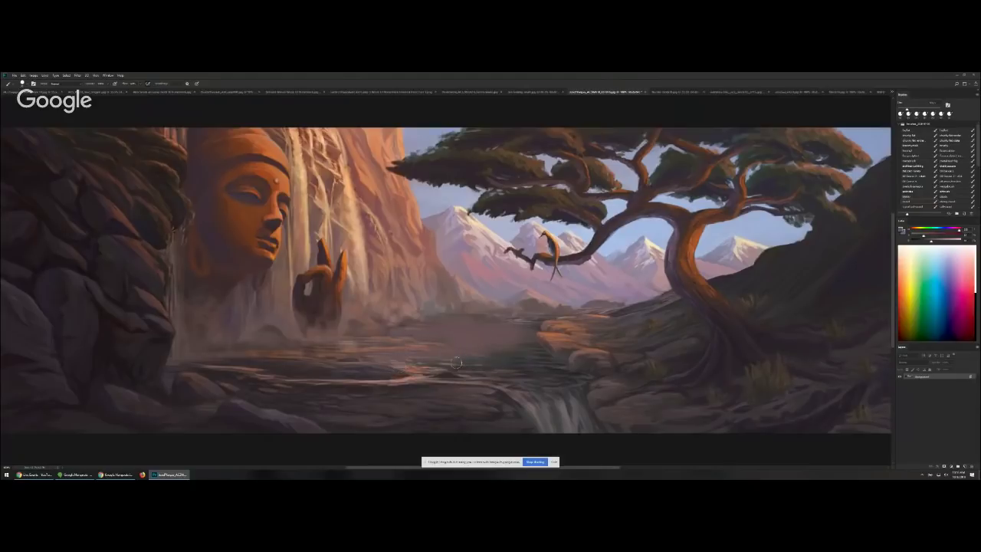
left_click(536, 363, "alt")
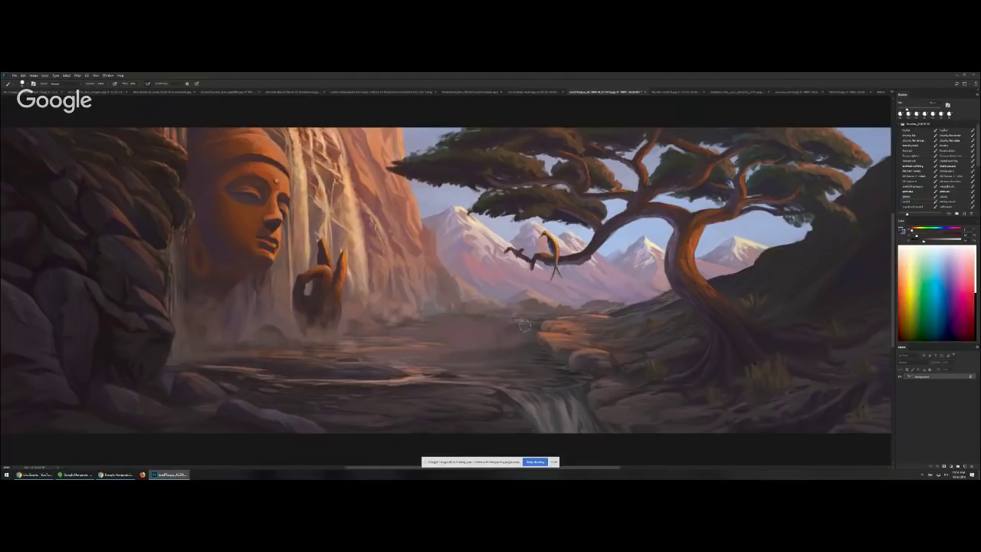
- Add pale vertical mountain reflections to the calm water with a larger brush and colours sampled from the mountains
left_click(476, 280, "alt")
left_click_drag(461, 355, 465, 373)
left_click(464, 362, "alt")
key("bracketright")
key("bracketright")
key("bracketright")
key("bracketright")
mouse_move(466, 323)
left_mouse_down()
mouse_move(471, 264)
mouse_move(440, 347)
mouse_move(395, 359)
mouse_move(370, 346)
mouse_move(401, 359)
mouse_move(373, 358)
mouse_move(432, 347)
mouse_move(406, 337)
mouse_move(429, 334)
left_mouse_up()
left_click(472, 280, "alt")
key("bracketright")
key("bracketright")
- Paint a thin dark shoreline across the far edge of the water with a smaller brush
key("bracketleft")
key("bracketleft")
key("bracketleft")
key("bracketleft")
key("bracketleft")
key("bracketleft")
left_click(403, 355, "alt")
left_click(410, 321, "alt")
left_click(540, 327, "alt")
mouse_move(386, 322)
left_mouse_down()
mouse_move(554, 317)
mouse_move(451, 319)
mouse_move(527, 320)
left_mouse_up()
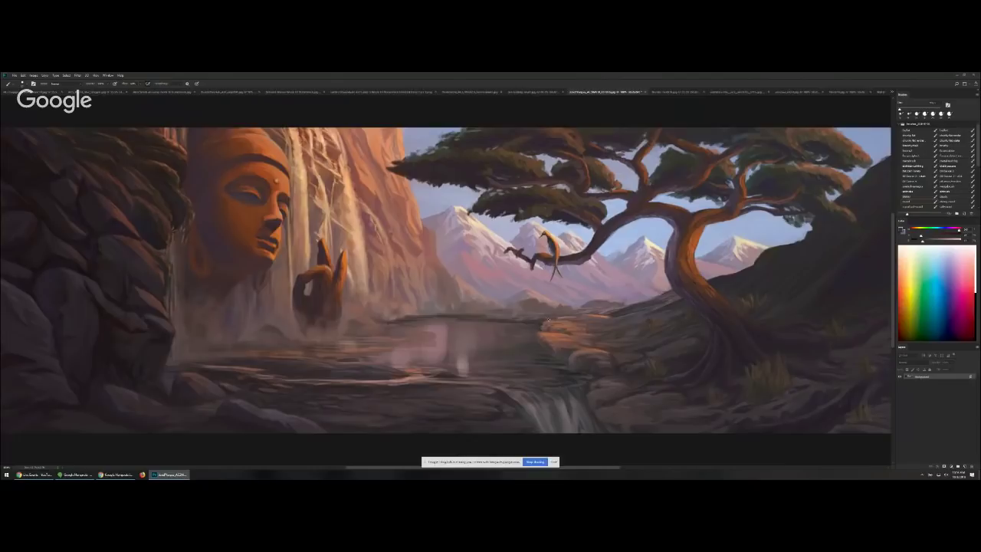
- Paint dark rounded rocks along the far shore, at the cliff base and near the right bank
left_click_drag(518, 315, 528, 315)
left_click(521, 310, "alt")
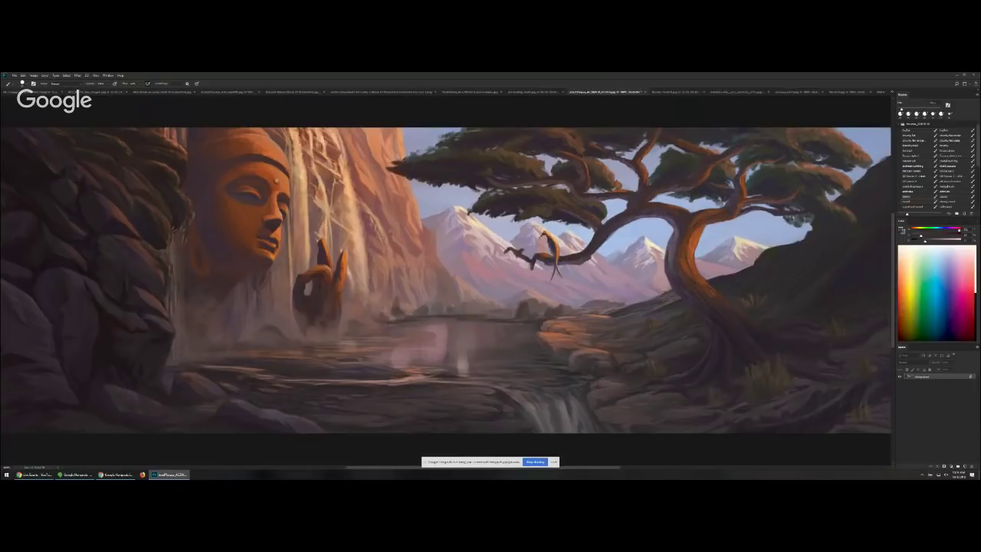
mouse_move(400, 311)
left_mouse_down()
mouse_move(383, 314)
mouse_move(387, 302)
mouse_move(394, 318)
mouse_move(490, 321)
left_mouse_up()
left_click(942, 114)
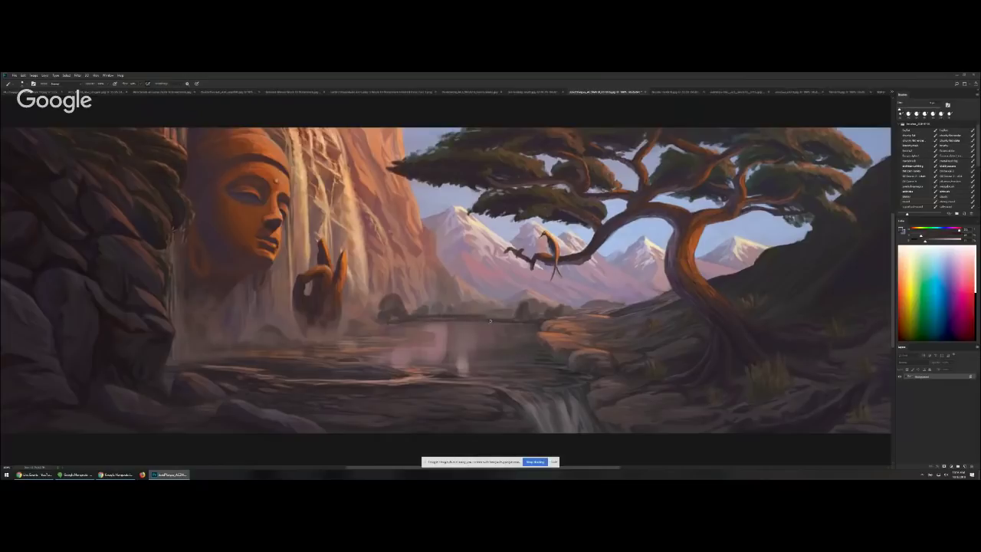
left_click_drag(364, 313, 380, 332)
left_click(360, 324, "alt")
key("ctrl+z")
- Broaden the pale reflection in the lower water and tone down the sunlit rocks on the right bank
left_click(469, 325, "alt")
key("]")
mouse_move(474, 356)
left_mouse_down()
mouse_move(468, 329)
mouse_move(466, 362)
mouse_move(486, 347)
mouse_move(474, 360)
left_mouse_up()
left_click(498, 354, "alt")
left_click(495, 359, "alt")
left_click_drag(565, 353, 609, 339)
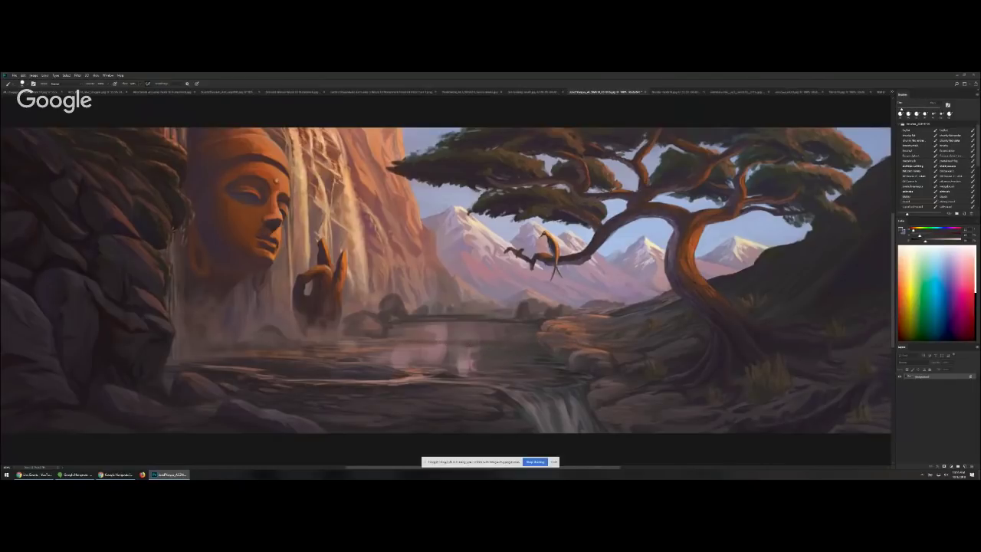
- Add pink highlights to the water reflections using colours sampled from the mountains and the water
left_click(423, 351, "alt")
left_click(478, 243, "alt")
left_click(453, 343, "alt")
left_click(447, 329, "alt")
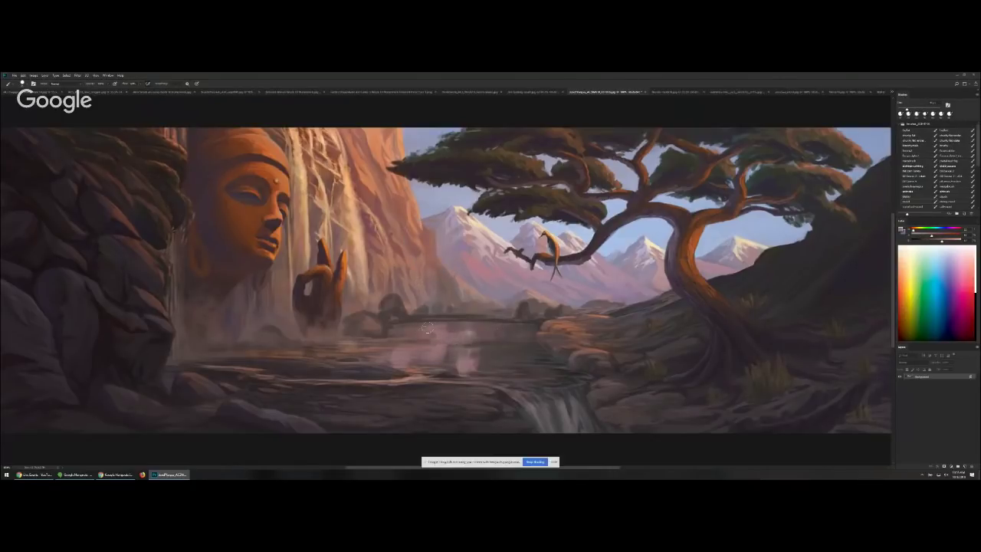
mouse_move(407, 343)
left_mouse_down()
mouse_move(398, 328)
mouse_move(387, 334)
left_mouse_up()
- Paint a glowing patch of light at the cliff base with a brightened orange sampled from the Buddha face
left_click(395, 235, "alt")
left_click(274, 241, "alt")
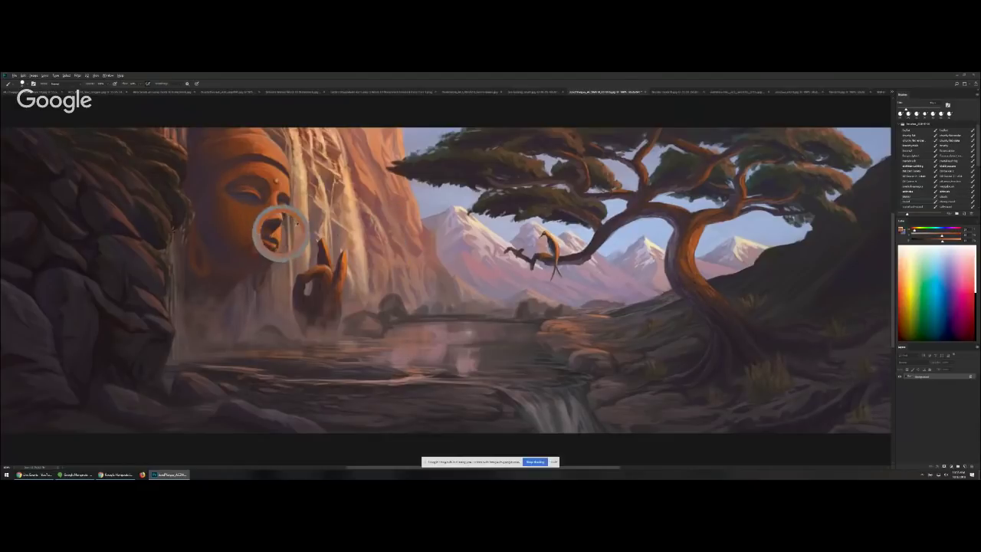
left_click(944, 241)
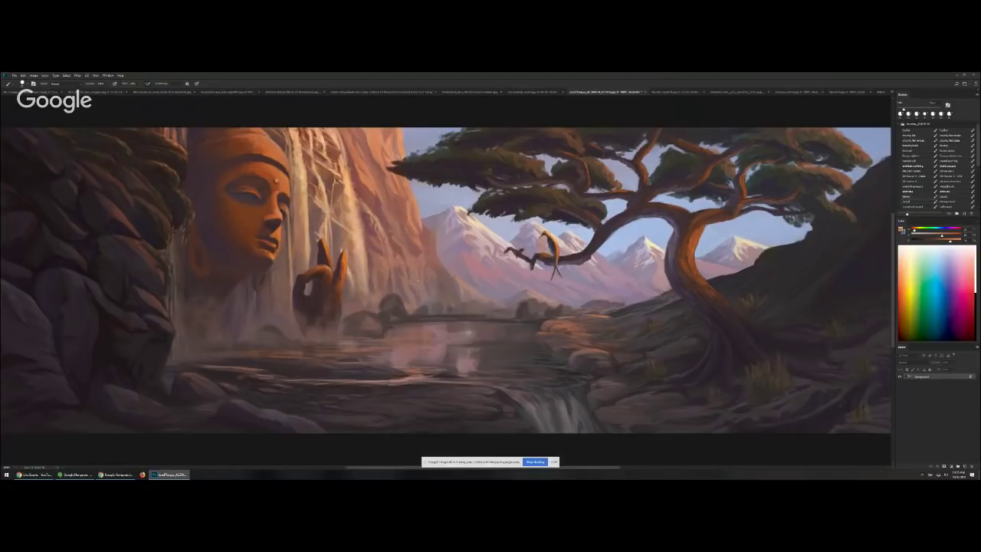
left_click_drag(951, 242, 973, 247)
left_click_drag(415, 281, 415, 288)
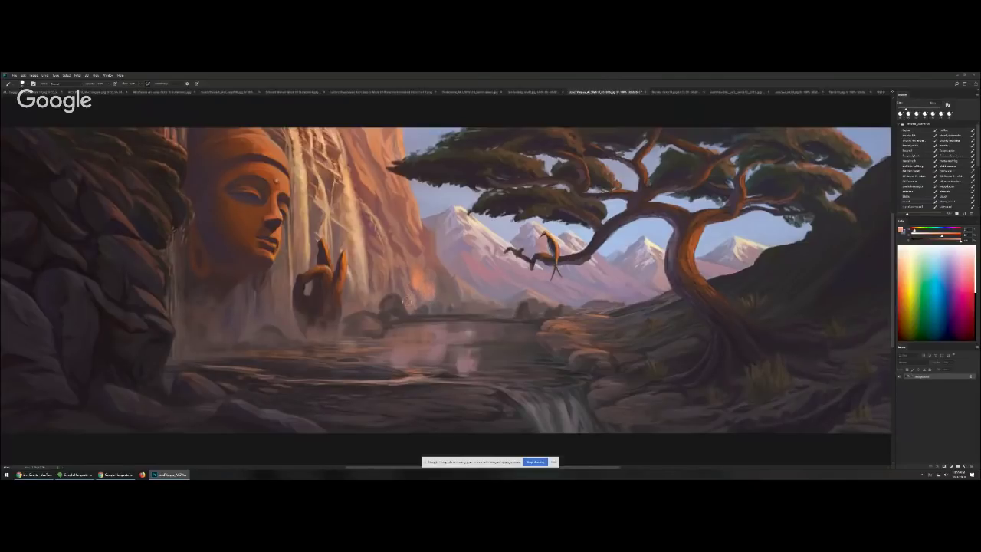
left_click_drag(407, 289, 414, 302)
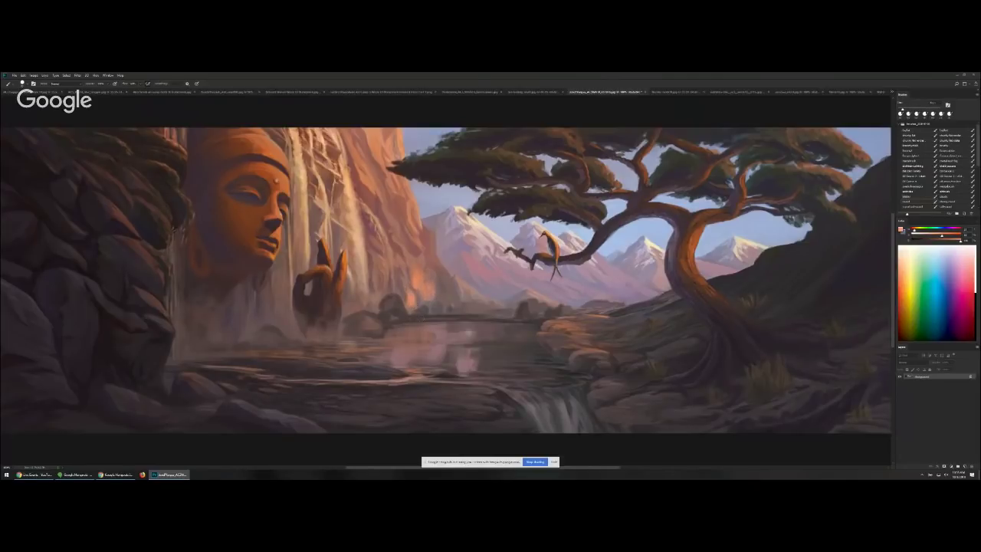
- Paint an orange reflection of the lit cliff base on the water and blend the surrounding mauve tones
left_click(411, 331, "alt")
left_click(411, 307, "alt")
left_click(489, 352, "alt")
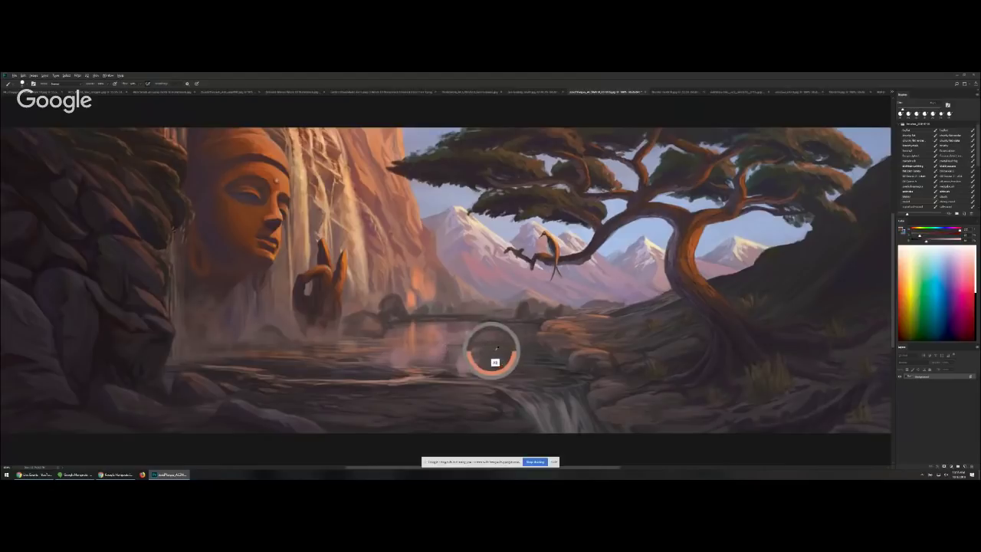
left_click(457, 343, "alt")
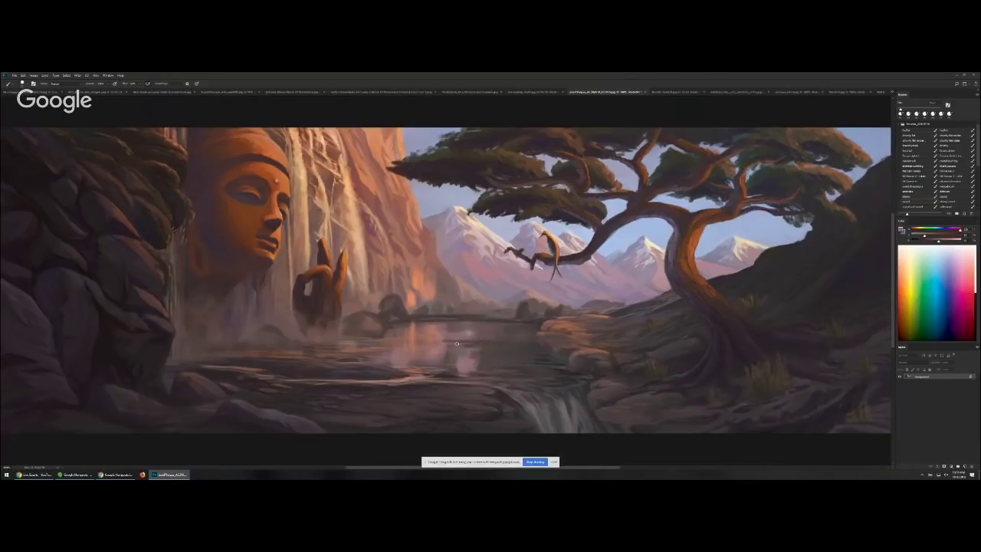
left_click(487, 343, "alt")
left_click(458, 328, "alt")
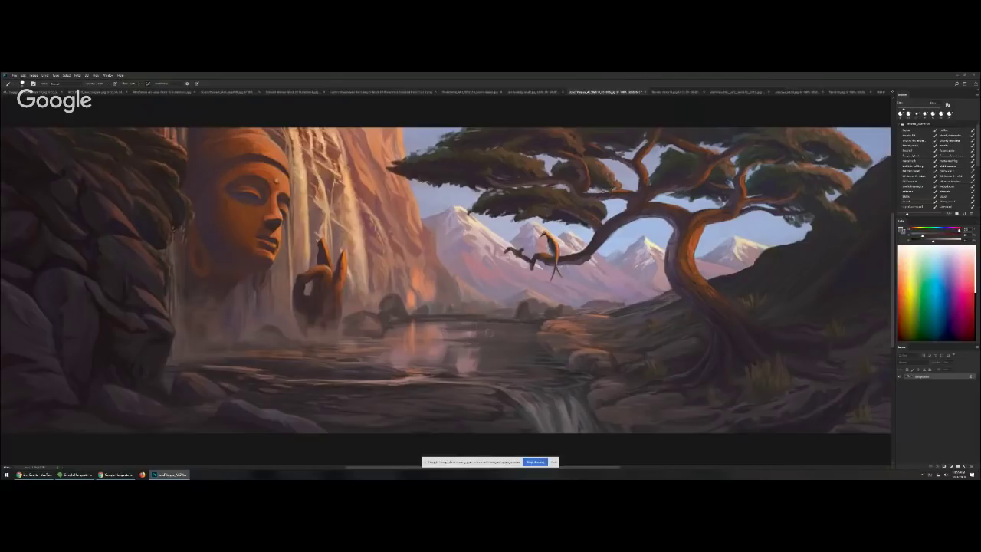
- Blend the lower end of the pale reflection into the dark water with sampled colours
left_click(471, 337, "alt")
left_click(470, 356, "alt")
left_click_drag(472, 356, 486, 364)
left_click(516, 361, "alt")
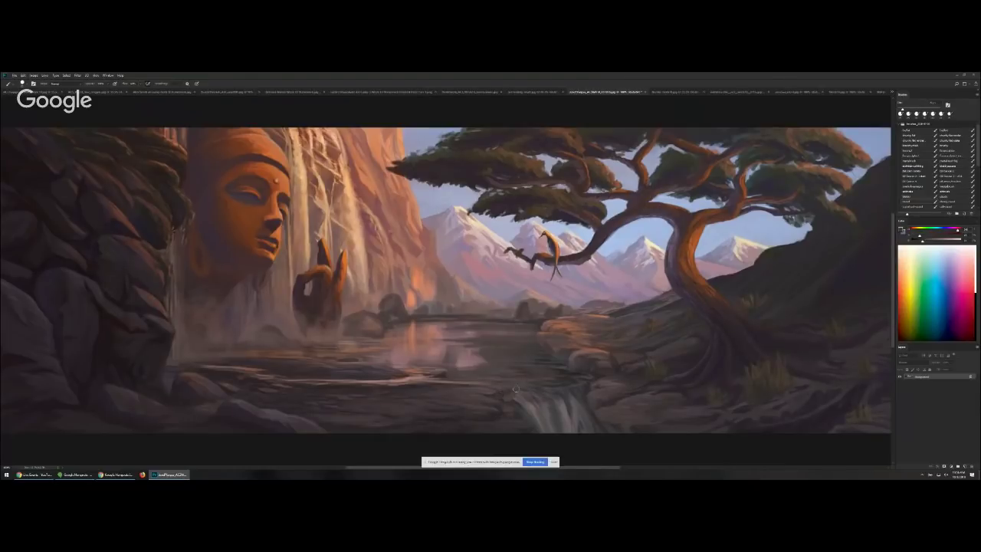
- Rework the edges of the small foreground waterfall with colours sampled from the rocks and falling water
left_click(597, 399, "alt")
left_click(602, 403)
left_click(569, 414, "alt")
left_click(606, 391, "alt")
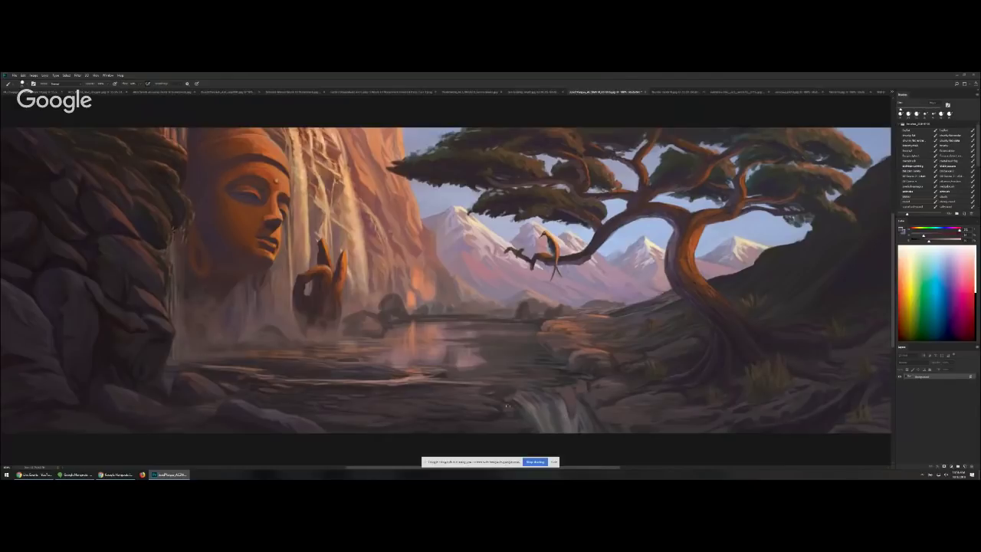
- Tone down the light ripples between the pool and the small waterfall with sampled dark water colours
left_click(449, 387, "alt")
left_click(446, 391, "alt")
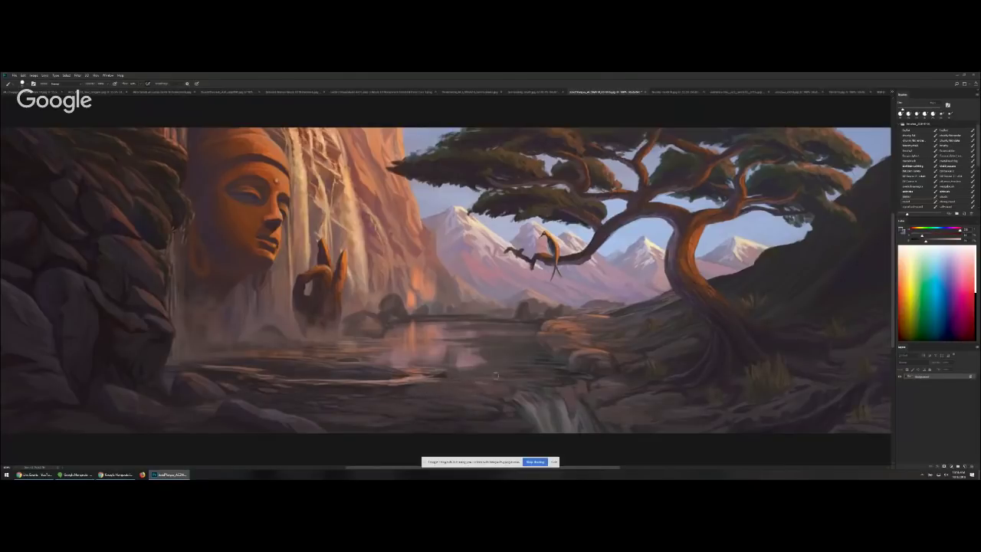
left_click(544, 379, "alt")
left_click(389, 389, "alt")
left_click_drag(246, 358, 480, 365)
left_click_drag(230, 357, 464, 380)
left_click_drag(249, 349, 478, 356)
key("ctrl+z")
- Darken the bright streak across the pool and paint pale mist over the rocks beside the hand with a cliff-sampled colour
left_click(546, 362, "alt")
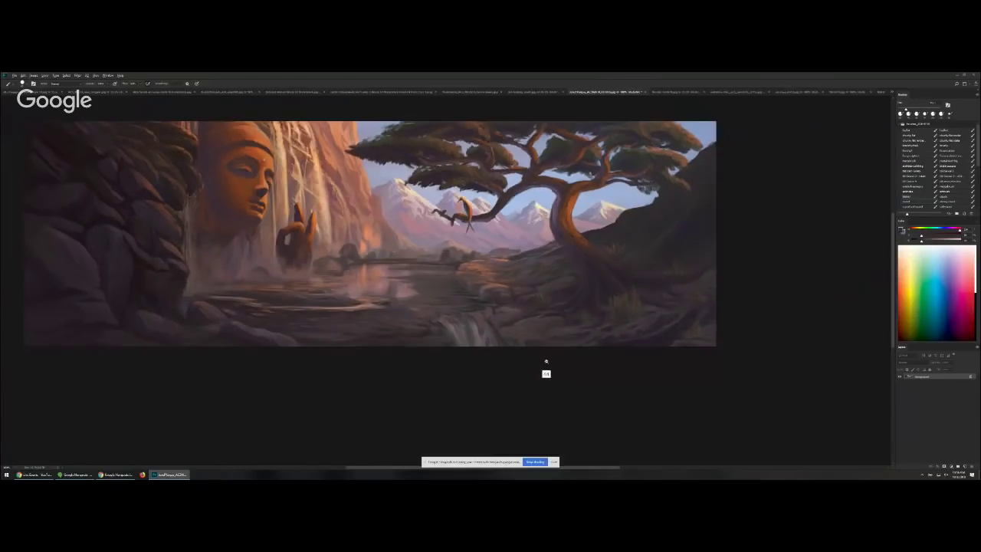
scroll(546, 361, "down", 1)
left_click_drag(352, 333, 481, 344)
left_click(480, 344, "ctrl")
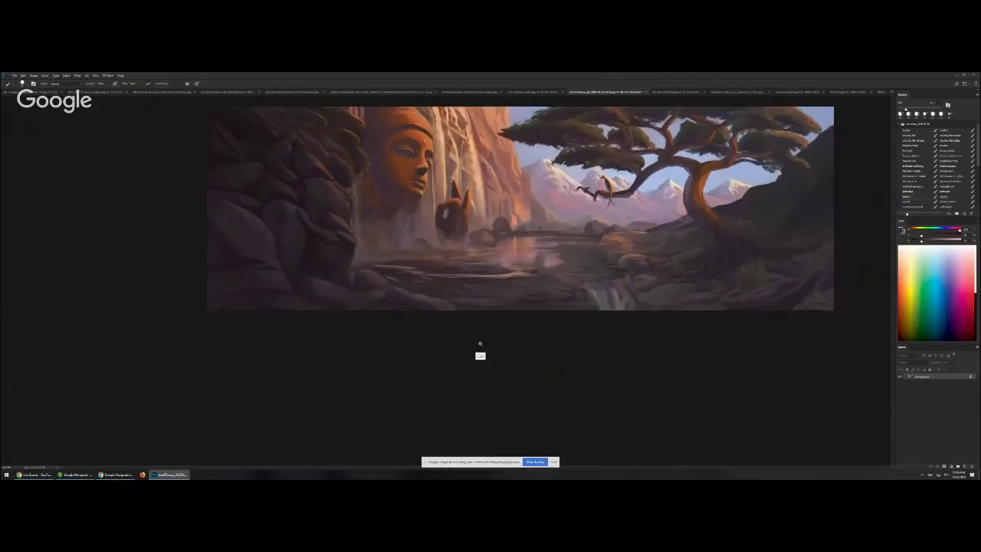
scroll(479, 344, "up", 2)
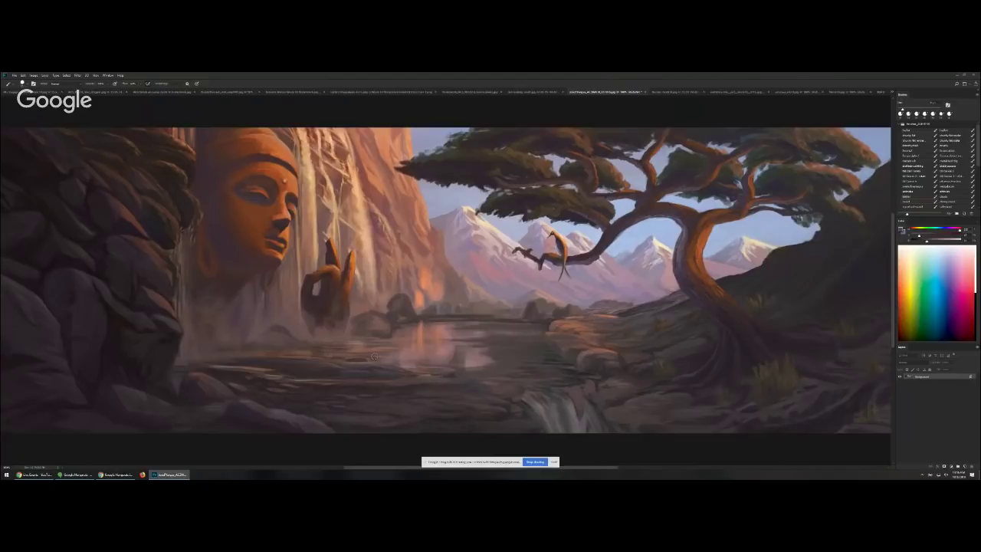
left_click(374, 267, "alt")
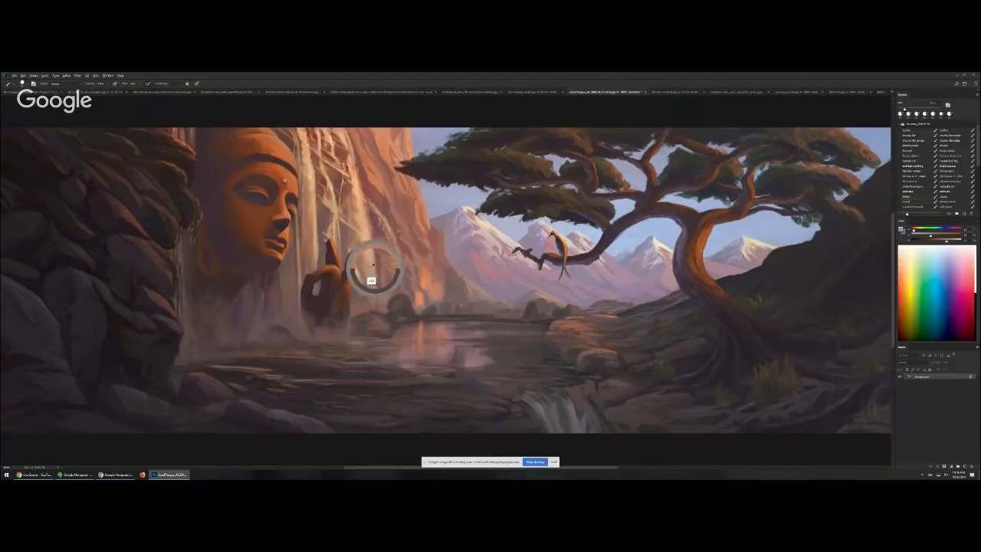
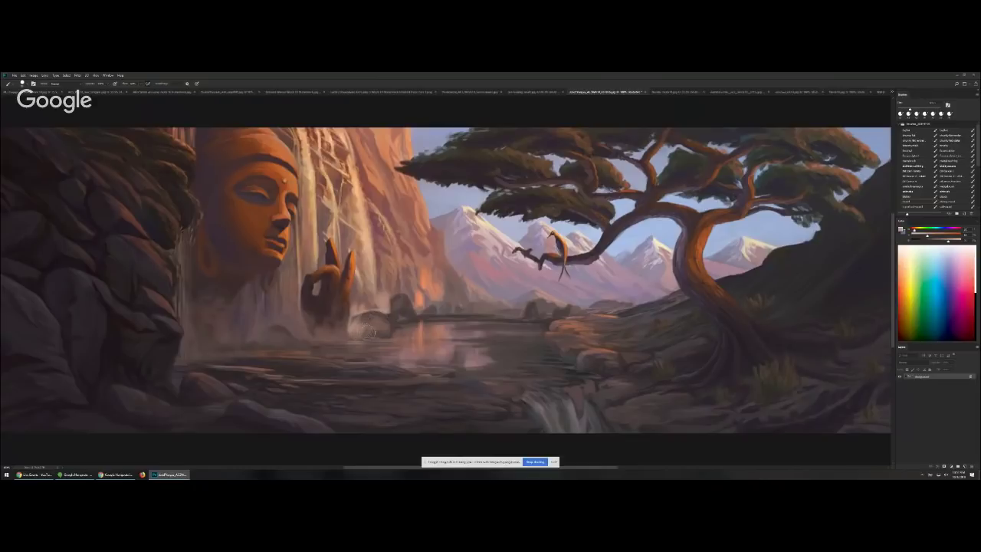
- Paint soft mist with a larger brush around the rocks beside the hand and across the water at the waterfall's base
key("bracketright")
left_click_drag(397, 317, 416, 326)
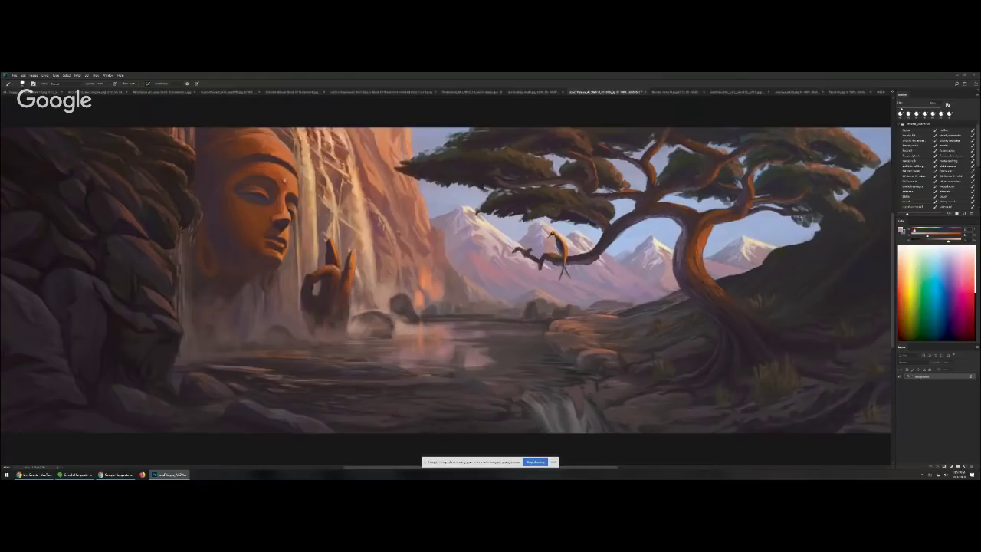
key("]")
key("]")
key("]")
left_click_drag(359, 294, 369, 302)
mouse_move(300, 322)
left_mouse_down()
mouse_move(294, 333)
mouse_move(265, 319)
left_mouse_up()
- Blend the mist below the Buddha's chin with colours sampled from the falling water and the haze
left_click(290, 328, "alt")
key("]")
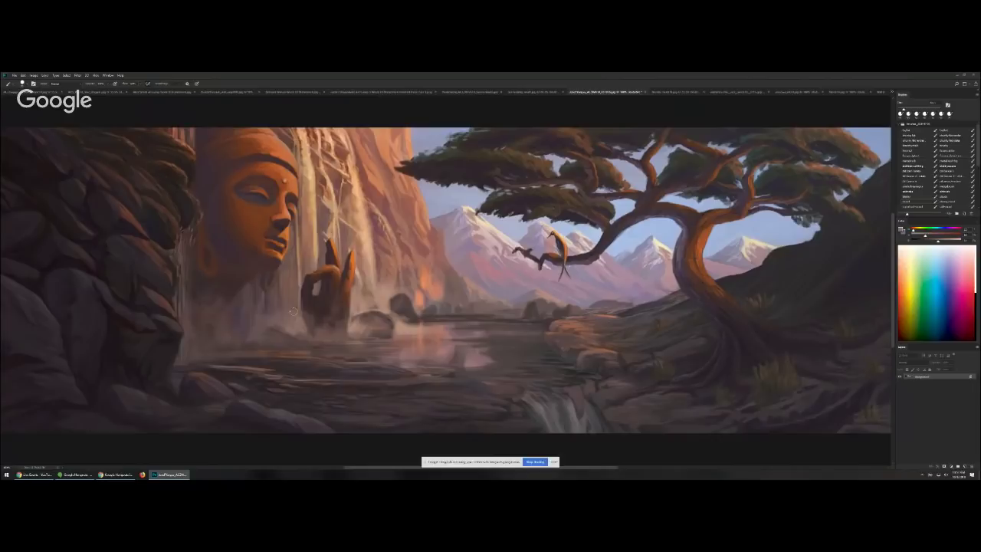
left_click(368, 255, "alt")
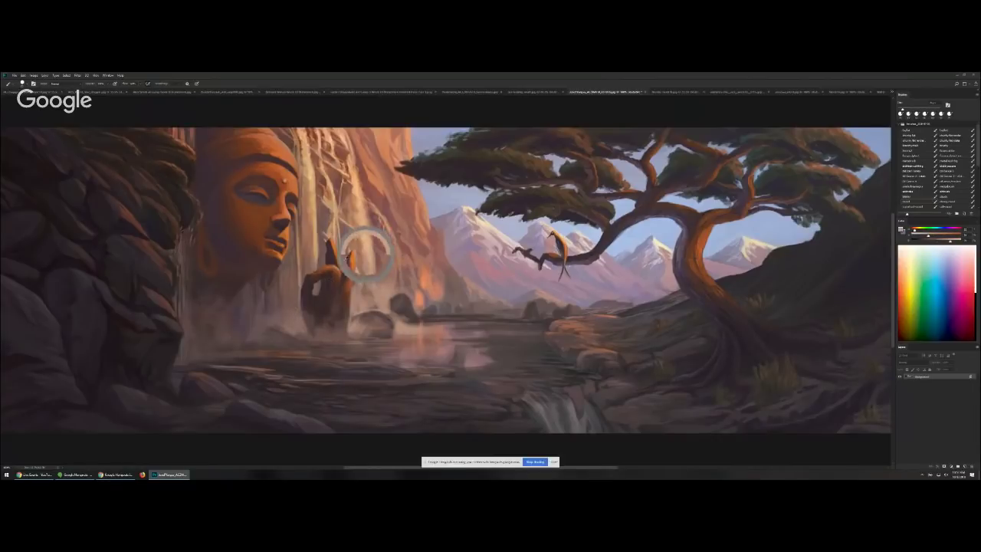
left_click(285, 305, "alt")
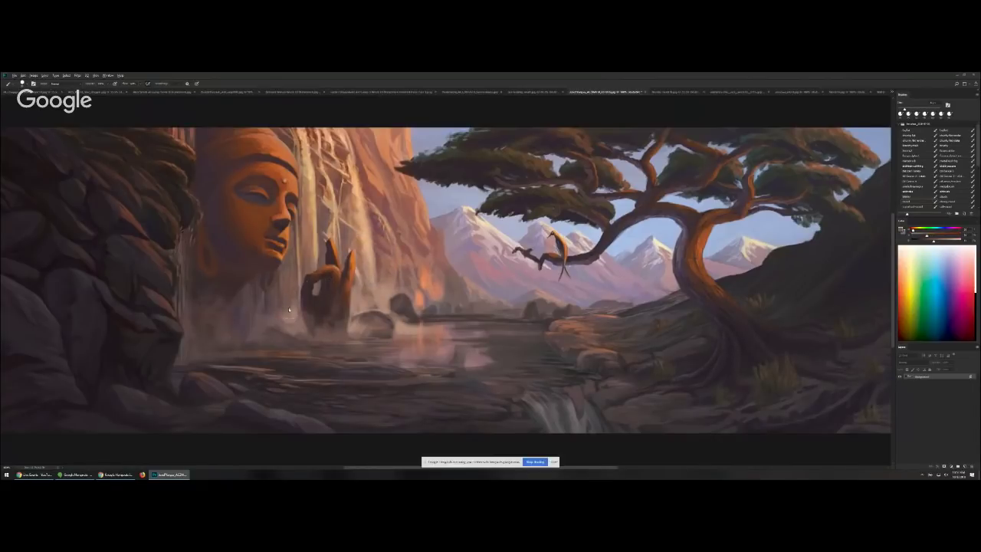
left_click(293, 331, "alt")
- Extend the glowing orange light down the cliff's foot and into its reflection with a colour sampled from the cliff
left_click(416, 286, "alt")
key("[")
left_click_drag(429, 297, 424, 303)
mouse_move(433, 346)
left_mouse_down()
mouse_move(433, 330)
mouse_move(431, 357)
left_mouse_up()
- Brighten the small foreground waterfall with pale violet strokes and sampled water colours
mouse_move(524, 397)
left_mouse_down()
mouse_move(445, 346)
mouse_move(479, 295)
mouse_move(474, 247)
left_mouse_up()
mouse_move(537, 401)
left_mouse_down()
mouse_move(578, 410)
mouse_move(546, 393)
mouse_move(574, 391)
mouse_move(520, 384)
mouse_move(574, 387)
left_mouse_up()
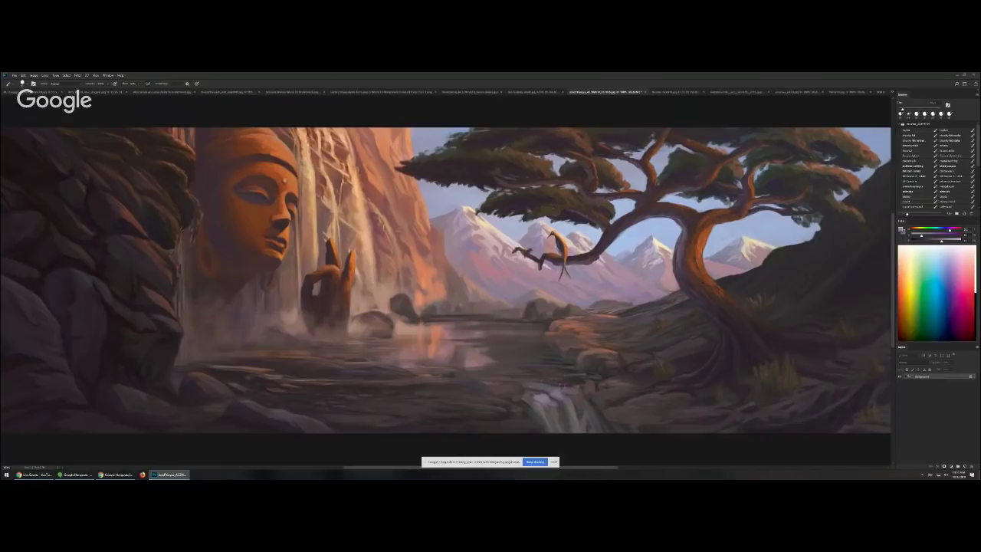
mouse_move(501, 384)
left_mouse_down()
mouse_move(552, 381)
mouse_move(528, 406)
mouse_move(538, 423)
mouse_move(561, 405)
mouse_move(547, 377)
mouse_move(523, 374)
mouse_move(545, 381)
mouse_move(558, 414)
mouse_move(514, 380)
mouse_move(576, 426)
left_mouse_up()
key("bracketleft")
left_click(533, 390, "alt")
left_click(553, 382, "alt")
key("[")
key("ctrl+z")
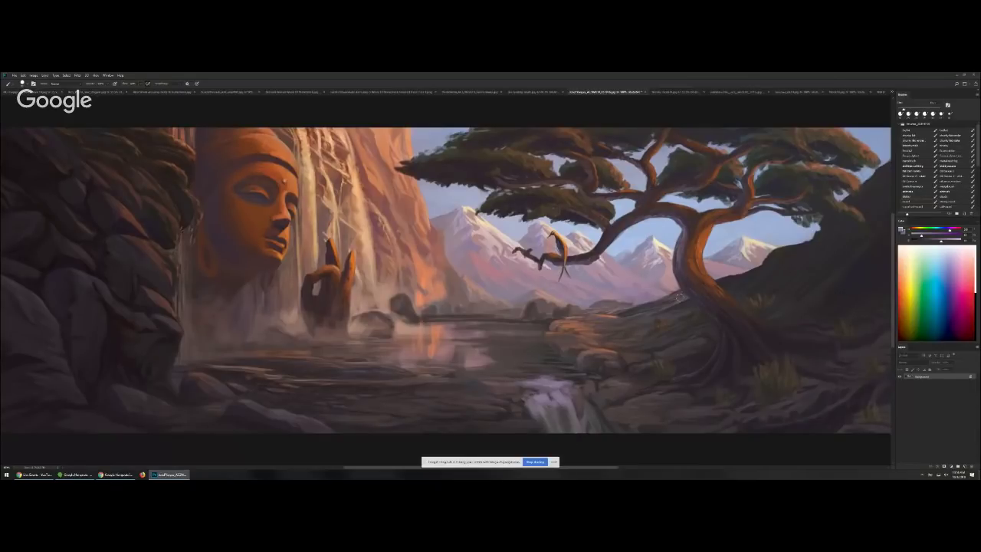
- Add lighter highlights to the lip of the small foreground waterfall and sample the darker water around it
left_click(950, 241)
key("]")
left_click_drag(530, 400, 546, 398)
left_click(579, 374, "alt")
left_click(578, 377, "alt")
- Flip the canvas horizontally and paint another upright rock in the mist beside the hand with sampled colours
key("ctrl+shift+h")
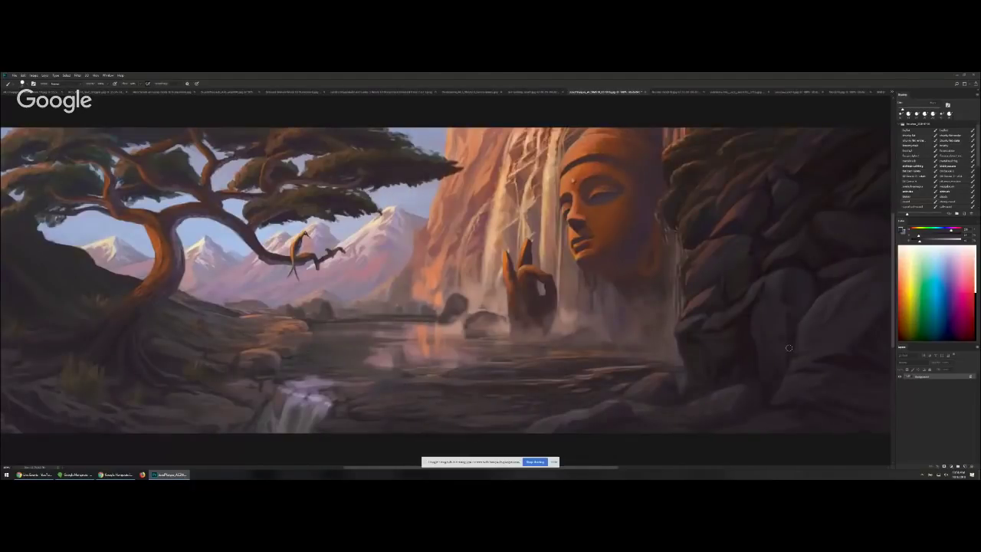
left_click(452, 308, "alt")
key("[")
key("[")
key("[")
left_click(503, 310, "alt")
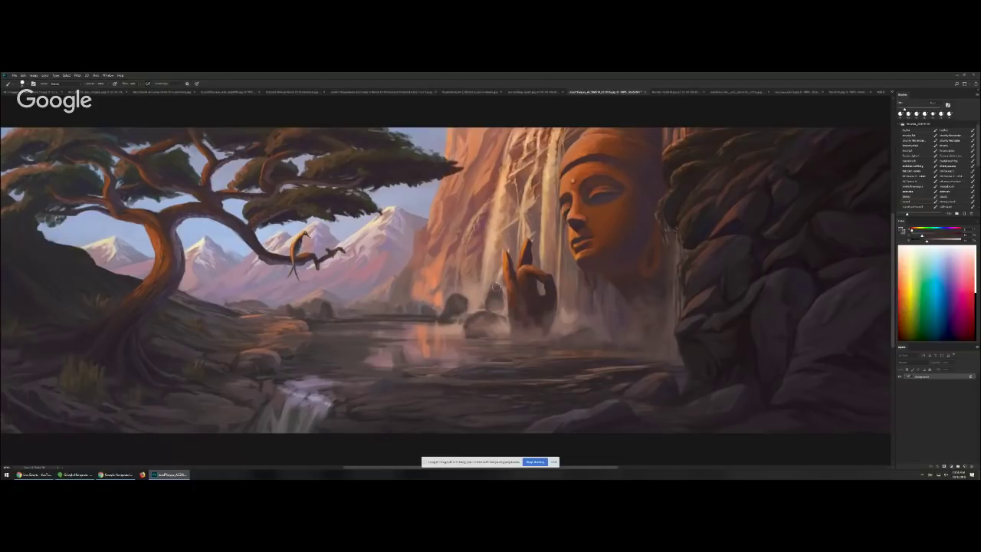
left_click(500, 300, "alt")
left_click(438, 308, "alt")
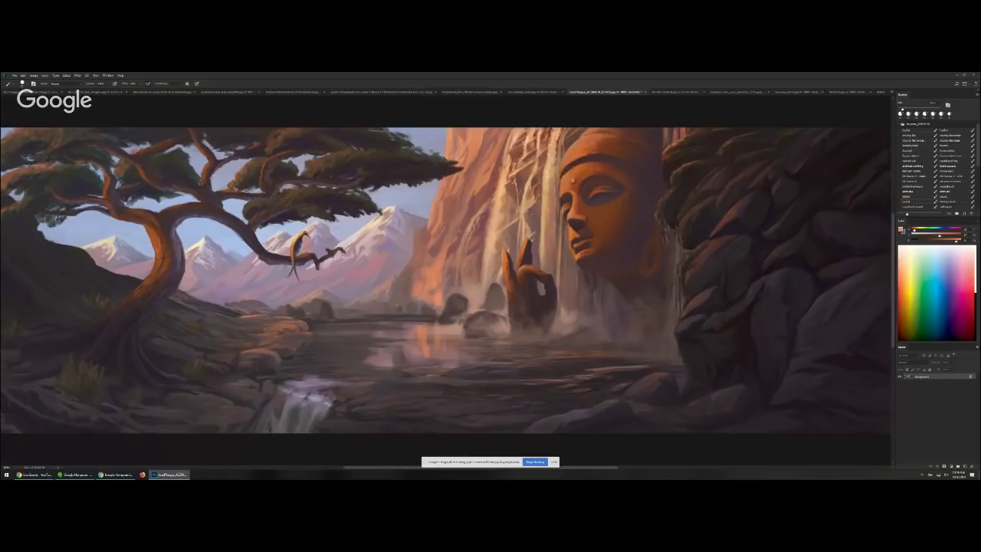
- Retouch the foot of the distant mountains above the far shore with sampled purple colours
left_click(360, 275, "alt")
key("]")
key("]")
left_click(365, 304, "alt")
left_click(361, 305, "alt")
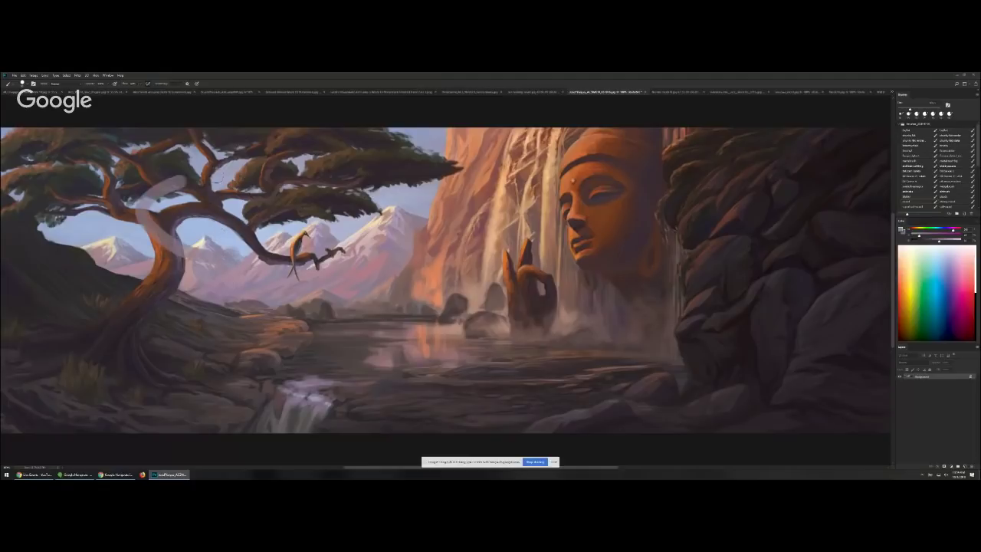
- Try shading strokes along the tree's trunk and main branches with colours sampled from the bark
left_click(178, 230, "alt")
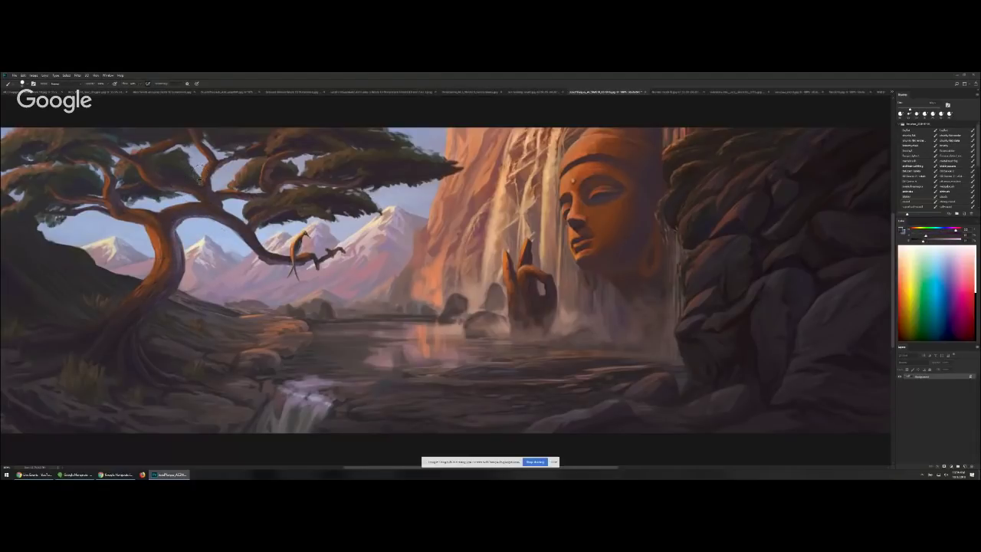
left_click_drag(158, 207, 200, 196)
left_click_drag(302, 228, 334, 225)
key("ctrl+alt+z")
key("ctrl+alt+z")
left_click(171, 228, "alt")
mouse_move(184, 264)
left_mouse_down()
mouse_move(211, 239)
mouse_move(185, 255)
mouse_move(190, 243)
mouse_move(212, 227)
mouse_move(184, 223)
mouse_move(237, 237)
mouse_move(197, 237)
mouse_move(184, 255)
mouse_move(216, 232)
mouse_move(186, 255)
mouse_move(206, 233)
mouse_move(181, 245)
left_mouse_up()
key("ctrl+z")
left_click(252, 210, "alt")
key("ctrl+z")
- Paint cool purple light onto the shaded sides of the tree's trunk and upper branches with sampled colours
key("bracketleft")
left_click(200, 232, "alt")
key("bracketright")
key("bracketright")
left_click(140, 214, "alt")
left_click_drag(102, 190, 78, 157)
left_click(176, 228, "alt")
left_click_drag(117, 206, 113, 157)
mouse_move(116, 193)
left_mouse_down()
mouse_move(73, 134)
mouse_move(115, 190)
mouse_move(108, 167)
left_mouse_up()
left_click_drag(77, 138, 116, 196)
- Flip the canvas back and repaint the ground and roots beyond the grass tuft with sampled dark colours
left_click(273, 307, "alt")
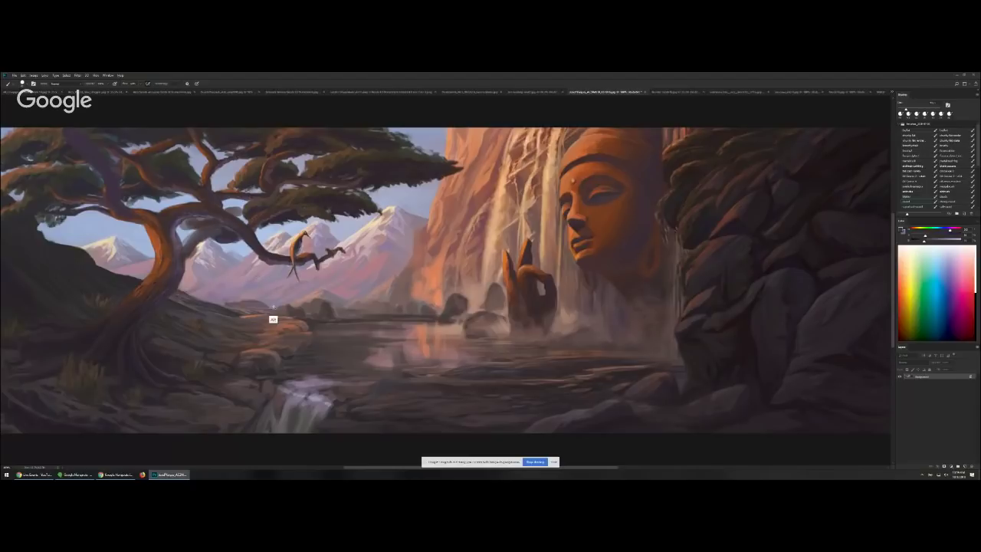
scroll(273, 307, "down", 5)
key("ctrl+shift+h")
scroll(739, 276, "up", 2)
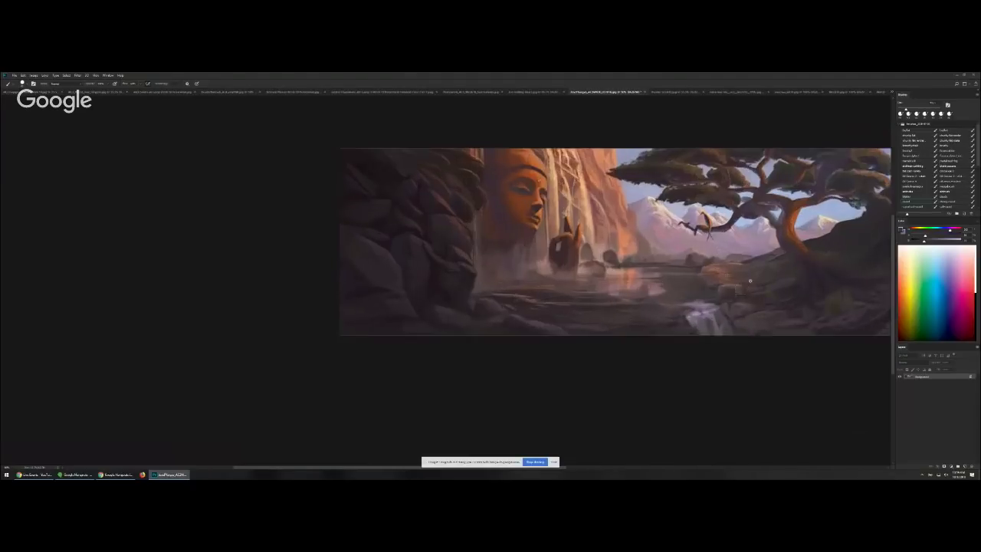
scroll(746, 293, "up", 1)
scroll(636, 300, "up", 2)
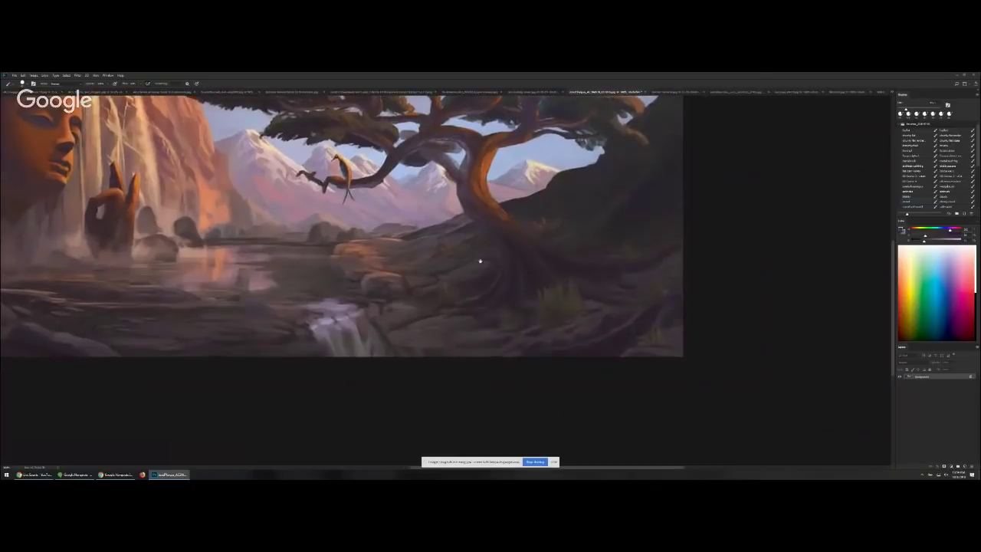
left_click(592, 300, "alt")
key("bracketleft")
left_click(619, 327, "alt")
left_click(666, 302, "alt")
left_click(627, 330, "alt")
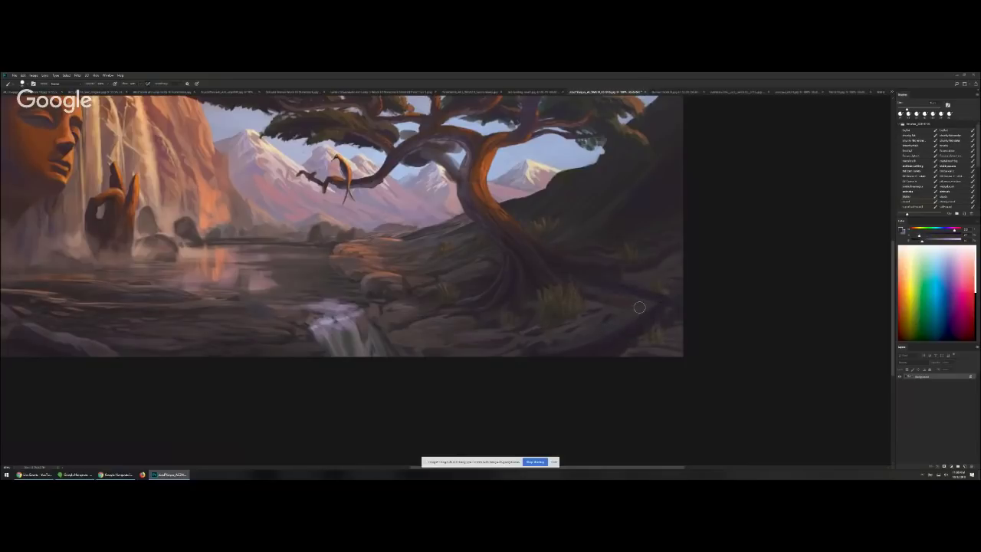
- Paint a thick dark root running diagonally through the foreground corner below the tree
left_click_drag(639, 308, 555, 355)
left_click_drag(636, 307, 511, 384)
left_click(611, 354, "alt")
mouse_move(587, 346)
left_mouse_down()
mouse_move(517, 356)
mouse_move(560, 329)
mouse_move(597, 352)
left_mouse_up()
key("bracketleft")
key("bracketleft")
key("bracketleft")
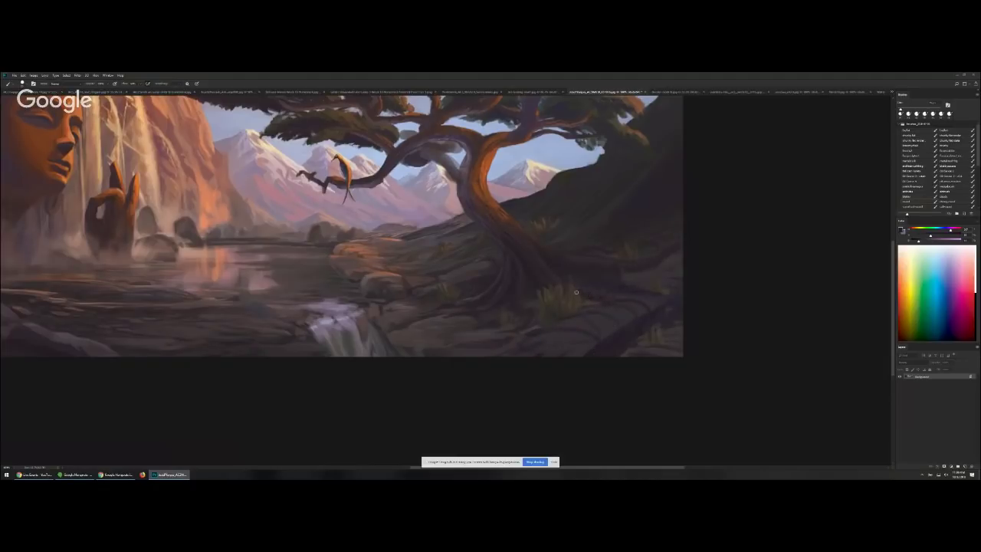
- Try a brush stroke across the Buddha's brow and eye
left_click(546, 309, "alt")
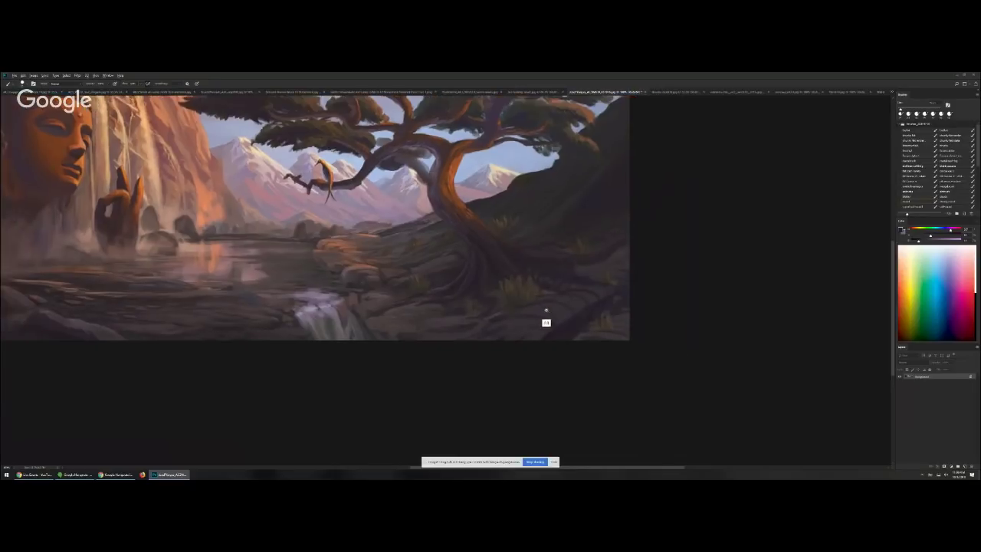
scroll(545, 309, "down", 2)
scroll(453, 306, "up", 1)
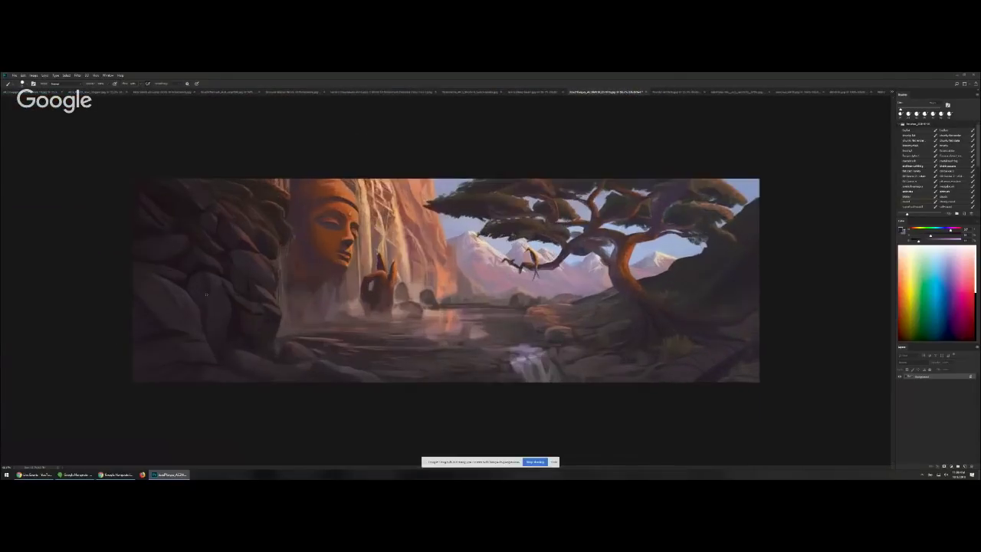
scroll(360, 307, "up", 1)
scroll(487, 303, "up", 2)
left_click_drag(488, 302, 456, 310)
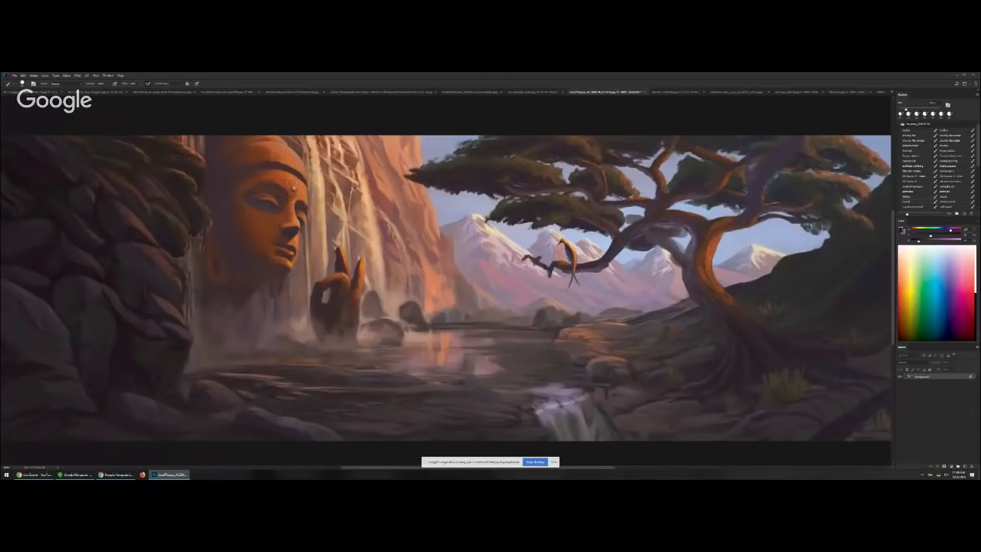
mouse_move(301, 187)
left_mouse_down()
mouse_move(289, 166)
mouse_move(278, 222)
left_mouse_up()
key("ctrl+z")
key("ctrl+alt+z")
- Try a stroke on the Buddha's face with a light colour sampled from the waterfall
left_click(251, 220, "ctrl")
left_click_drag(278, 237, 266, 262)
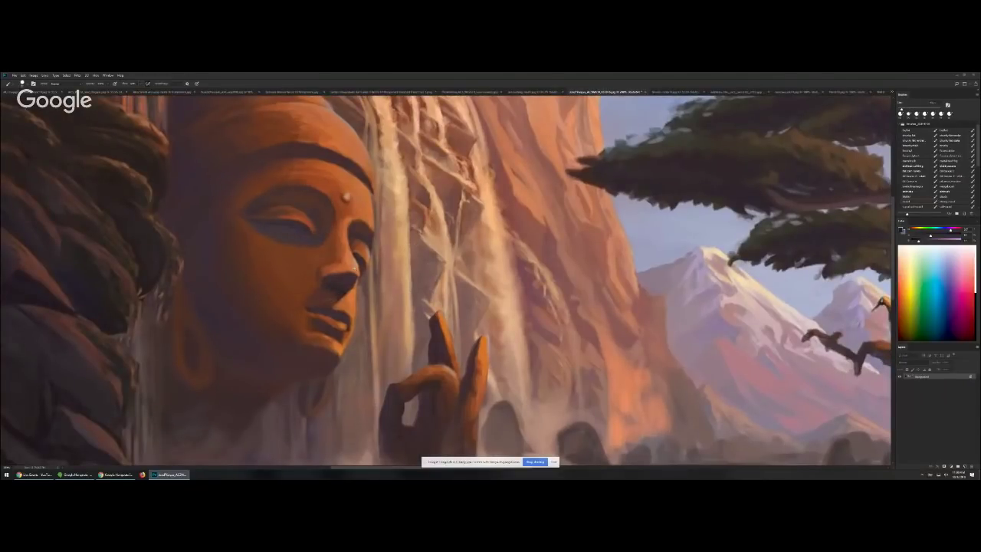
scroll(351, 312, "down", 1)
scroll(351, 312, "down", 3)
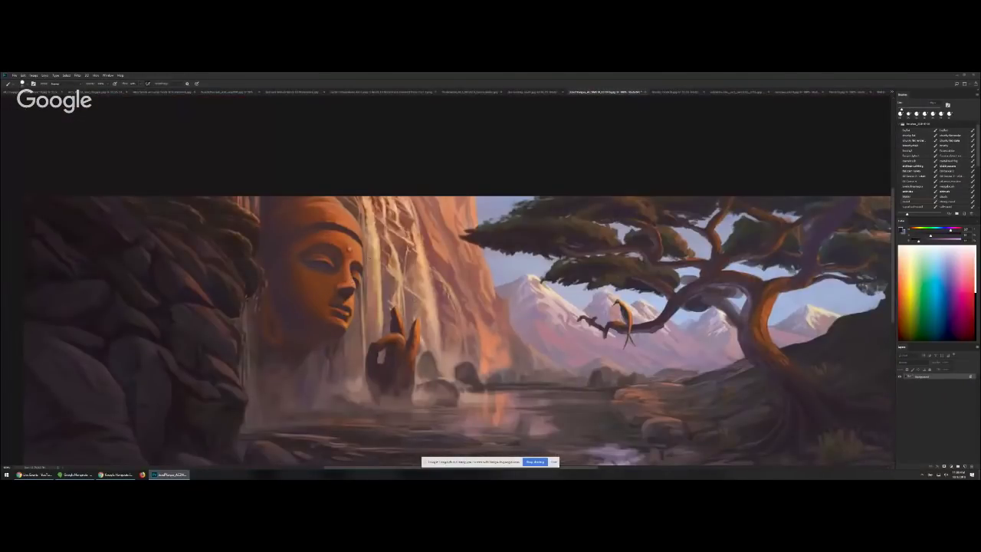
left_click(375, 274, "alt")
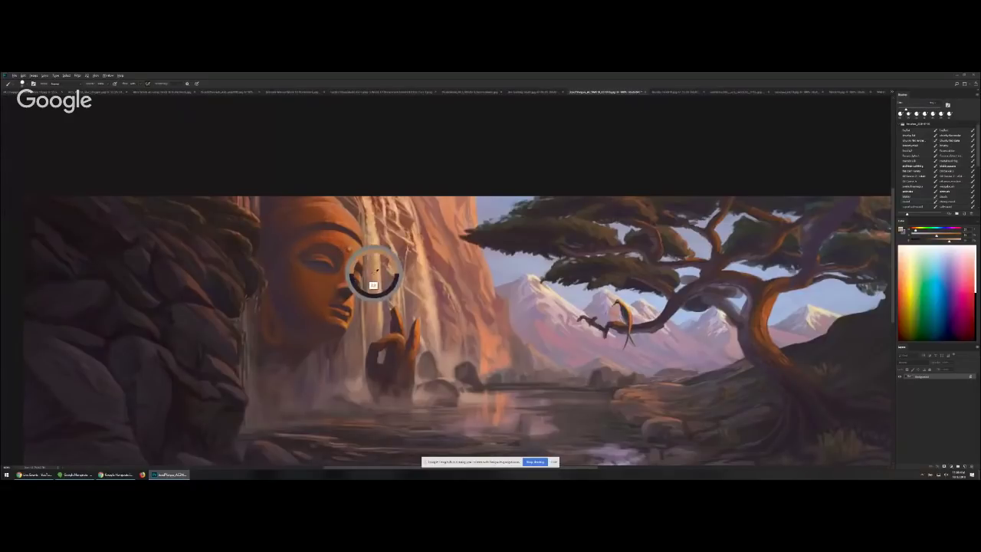
key("ctrl+z")
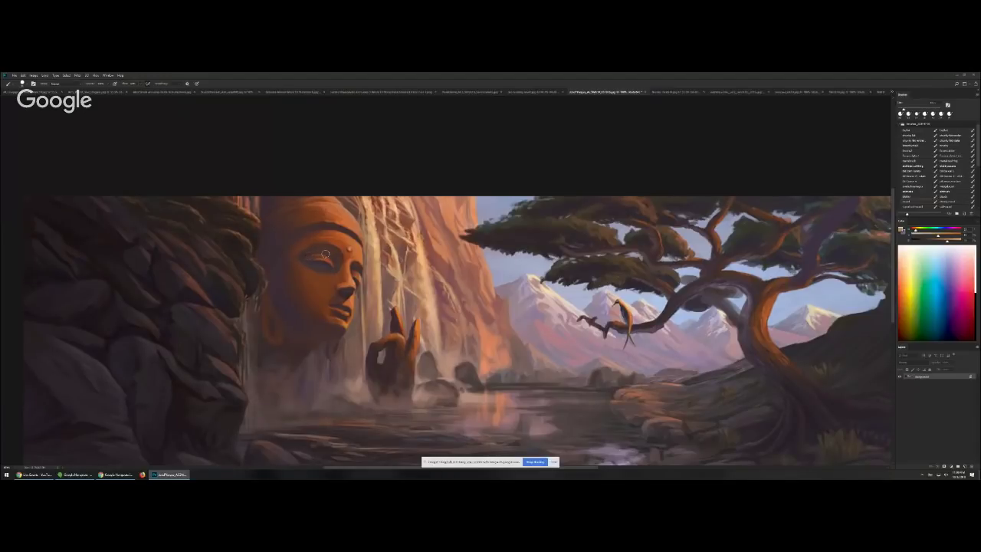
- Flip the canvas horizontally and examine the Buddha's face both up close and within the whole scene
key("ctrl+f")
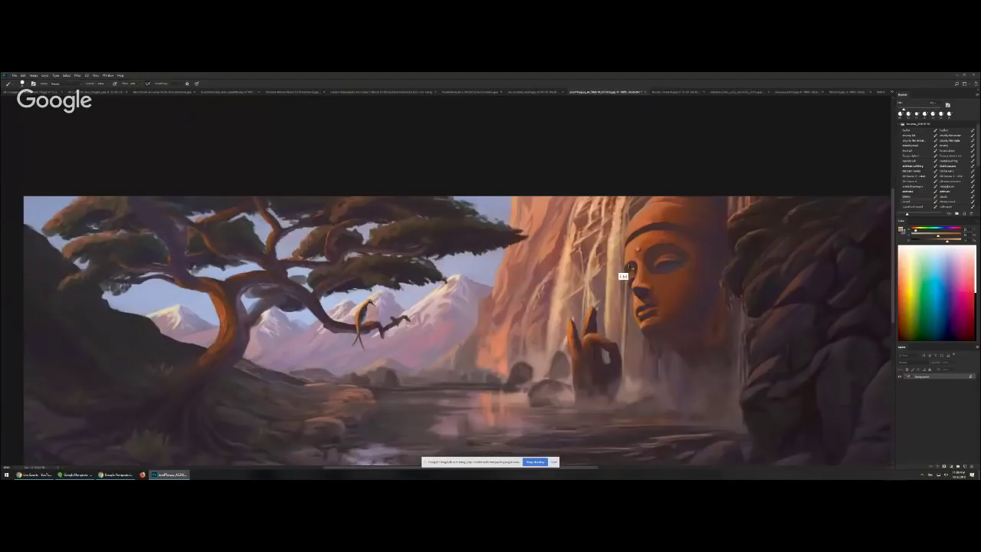
left_click_drag(691, 284, 647, 283)
scroll(646, 285, "up", 2)
scroll(659, 280, "up", 1)
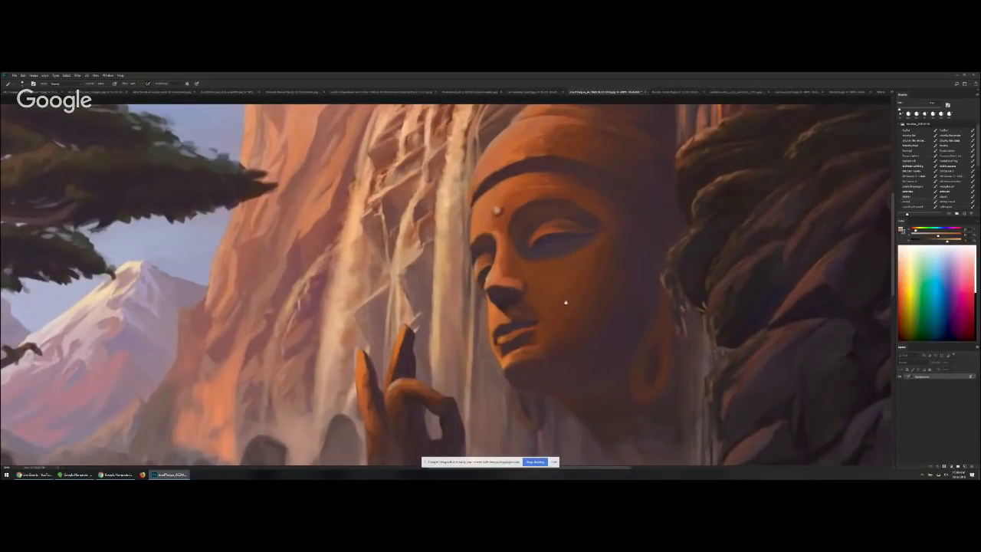
scroll(573, 307, "down", 1)
scroll(572, 306, "down", 1)
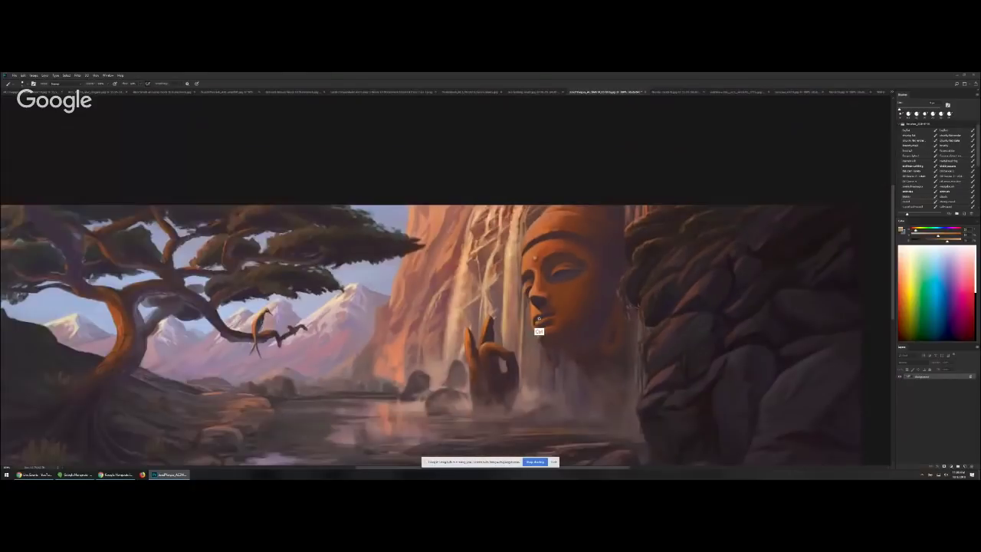
scroll(573, 306, "up", 3)
- Try dark diagonal guide strokes across the Buddha's mouth, nose, eyes and forehead
left_click(543, 316, "alt")
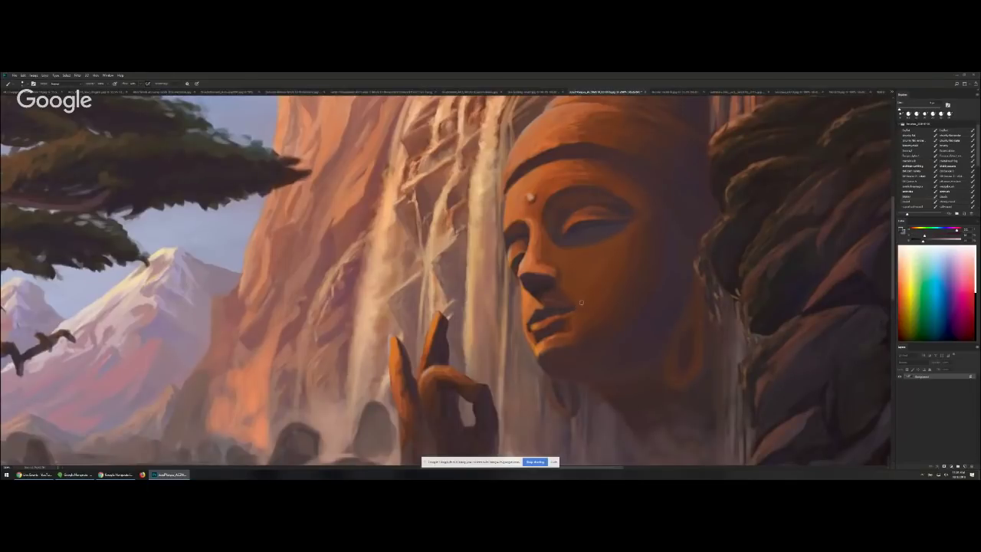
left_click_drag(605, 292, 486, 332)
mouse_move(598, 263)
left_mouse_down()
mouse_move(506, 302)
mouse_move(492, 289)
left_mouse_up()
left_click_drag(630, 214, 458, 269)
key("ctrl+z")
left_click_drag(601, 174, 495, 232)
left_click_drag(563, 231, 491, 262)
left_click_drag(581, 160, 486, 205)
key("ctrl+z")
key("ctrl+z")
key("ctrl+z")
key("ctrl+z")
key("ctrl+z")
key("ctrl+z")
key("ctrl+z")
- Rework the far side of the Buddha's face around the nose and eye with sampled colours
left_click(524, 285, "alt")
left_click_drag(517, 281, 522, 323)
left_click_drag(608, 275, 595, 273)
key("ctrl+alt+z")
left_click(519, 258, "alt")
left_click_drag(510, 256, 518, 262)
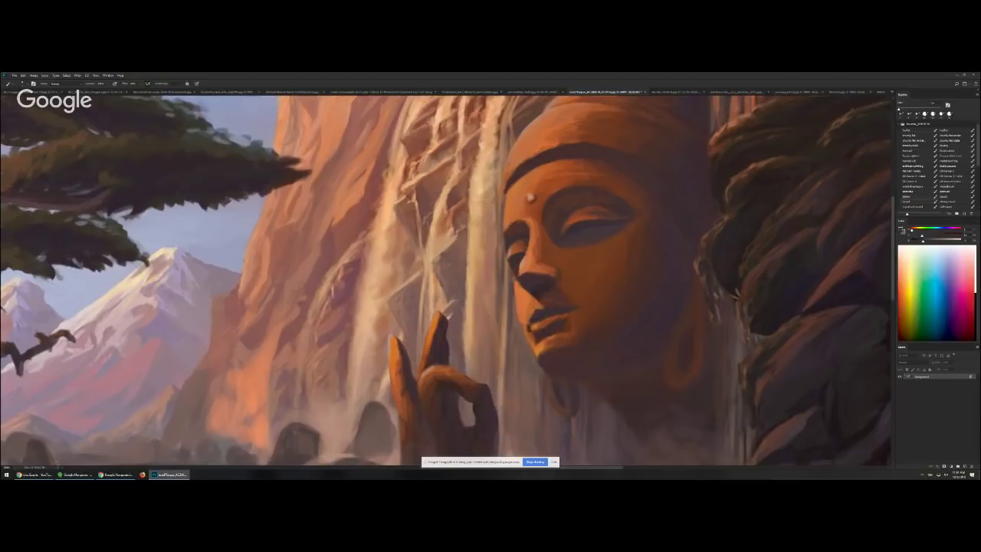
- Draw a thin dark vertical guide line from the Buddha's near eye to the mouth corner and flip the canvas back
left_click_drag(567, 248, 573, 308)
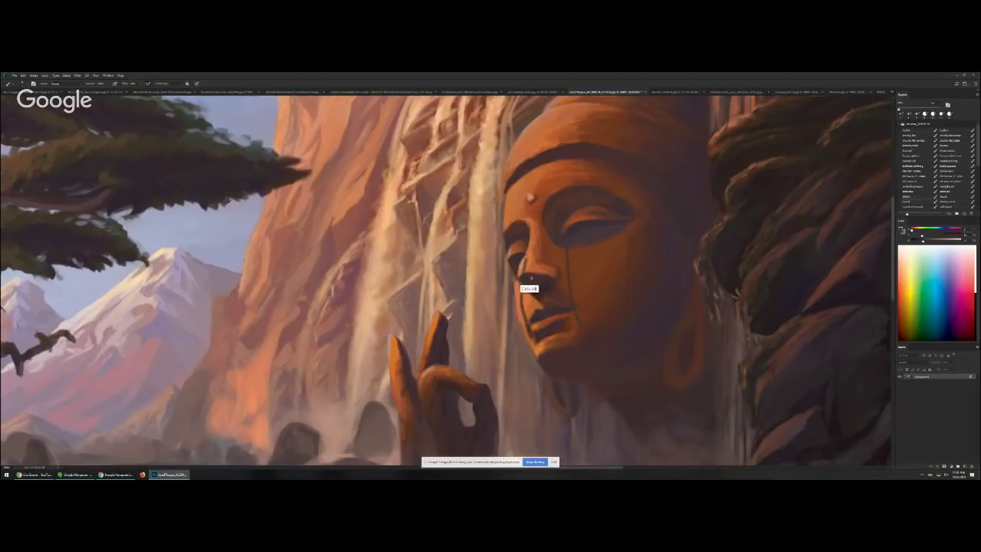
left_click(525, 323, "alt")
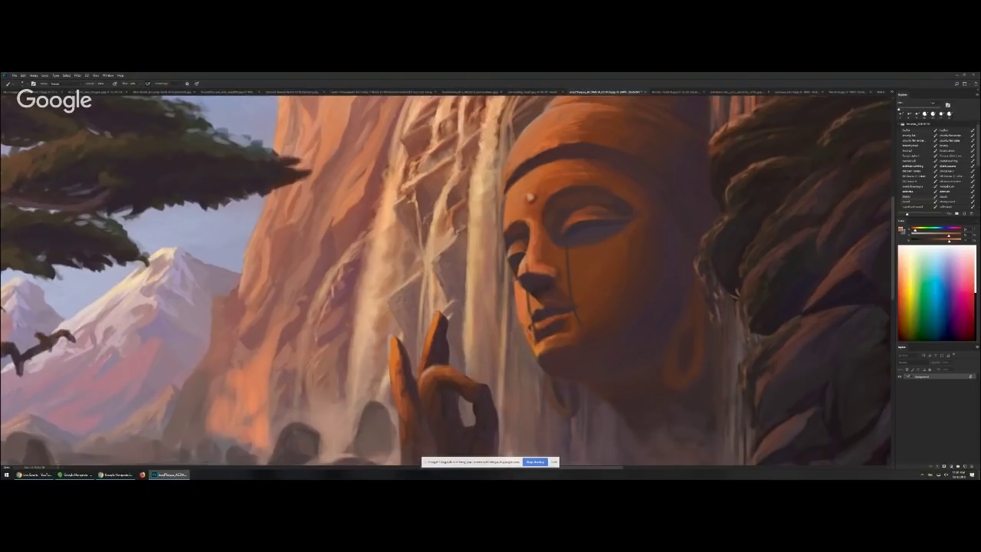
scroll(563, 327, "down", 2)
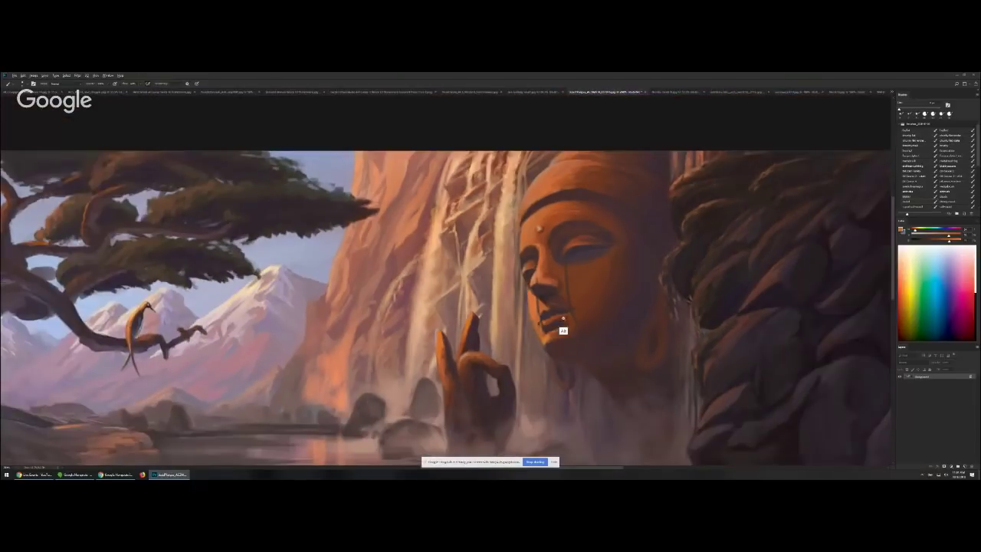
scroll(344, 253, "down", 2)
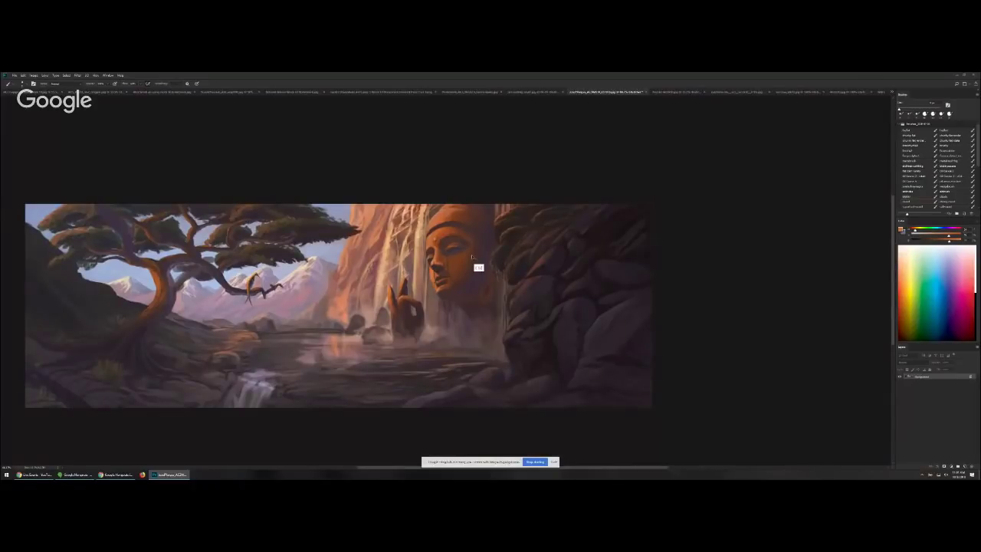
key("ctrl+f")
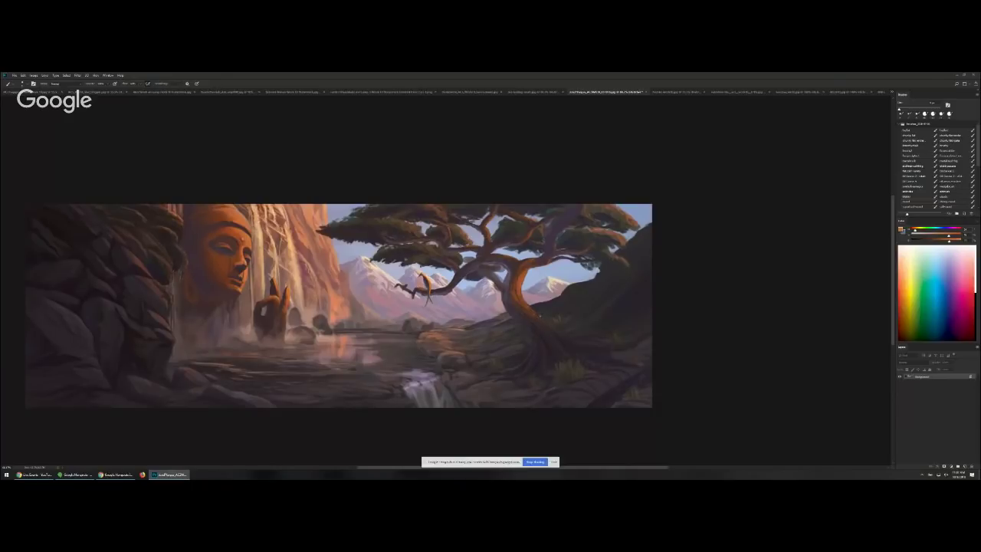
- Switch to the foggy forest house painting and enlarge it for review
key("ctrl")
key("ctrl+Tab")
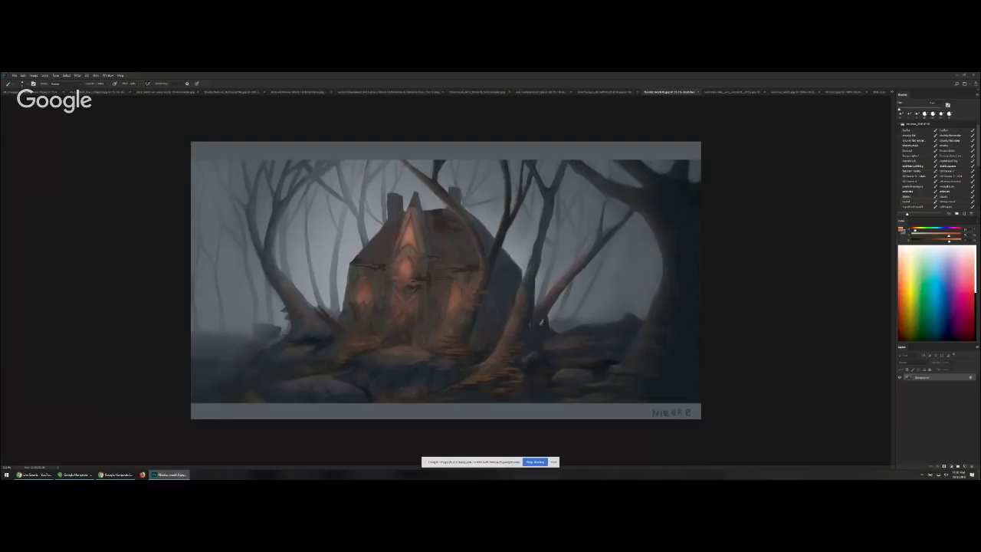
left_click(502, 355, "ctrl")
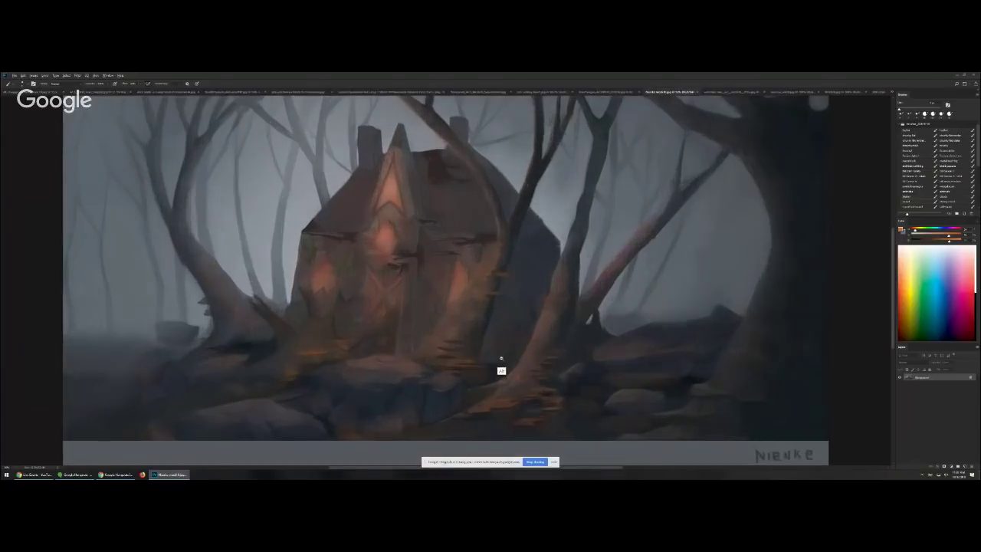
- Check the forest house painting's values in a reduced grayscale view, restore the colour view and enlarge the house
left_click(502, 359, "alt")
left_click(502, 360, "alt")
left_click(502, 359, "alt")
left_click(502, 360, "alt")
left_click_drag(454, 298, 543, 429)
key("ctrl+y")
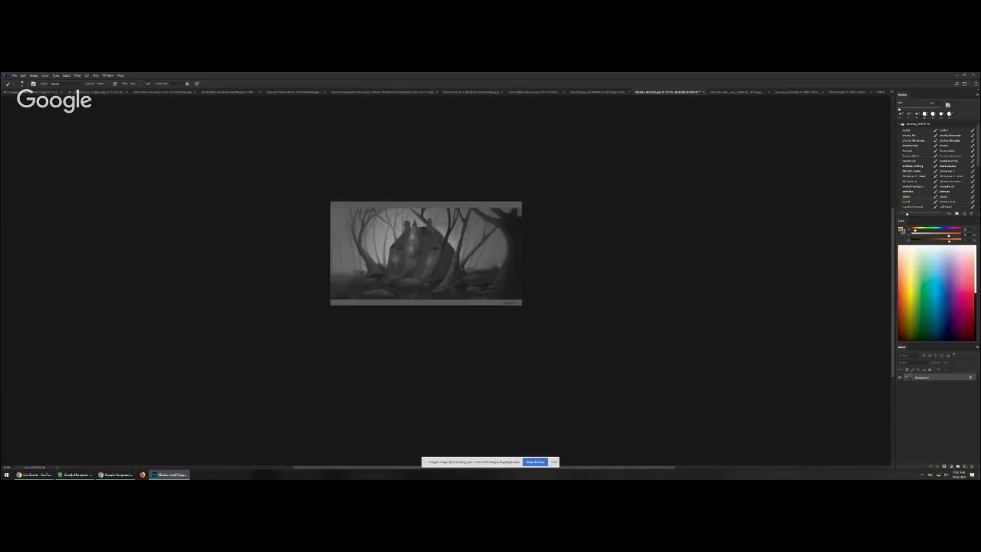
key("bracketright")
key("bracketright")
key("bracketright")
key("ctrl+plus")
key("ctrl+plus")
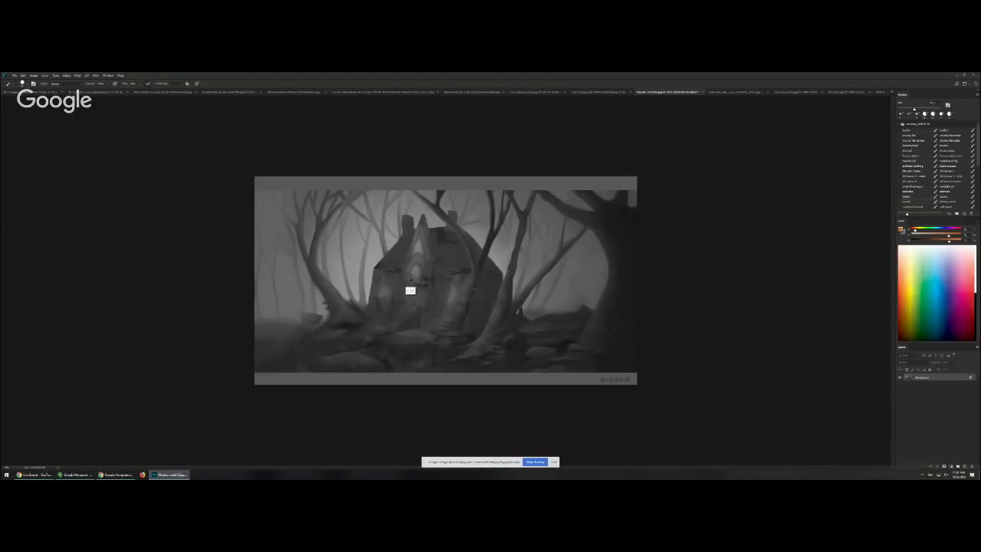
key("ctrl+y")
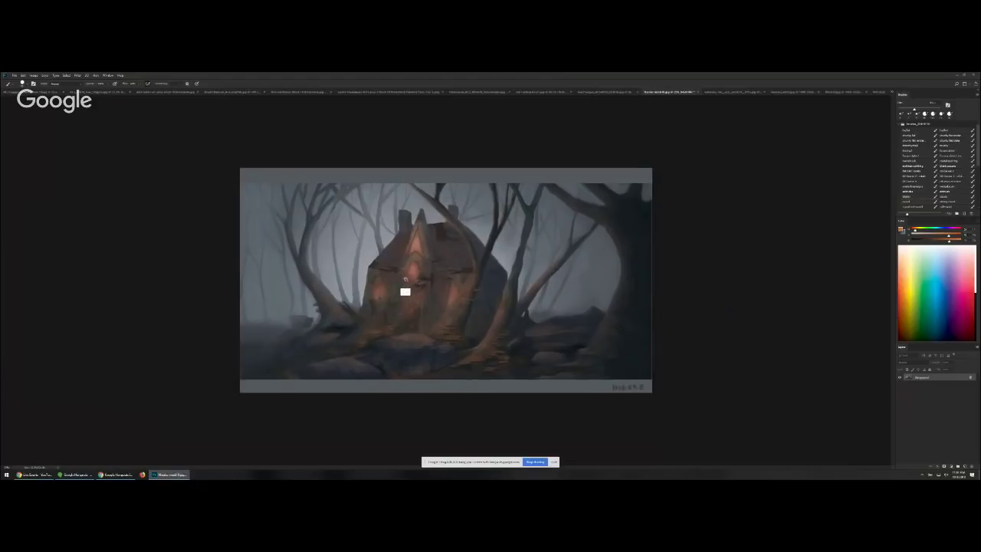
key("ctrl+plus")
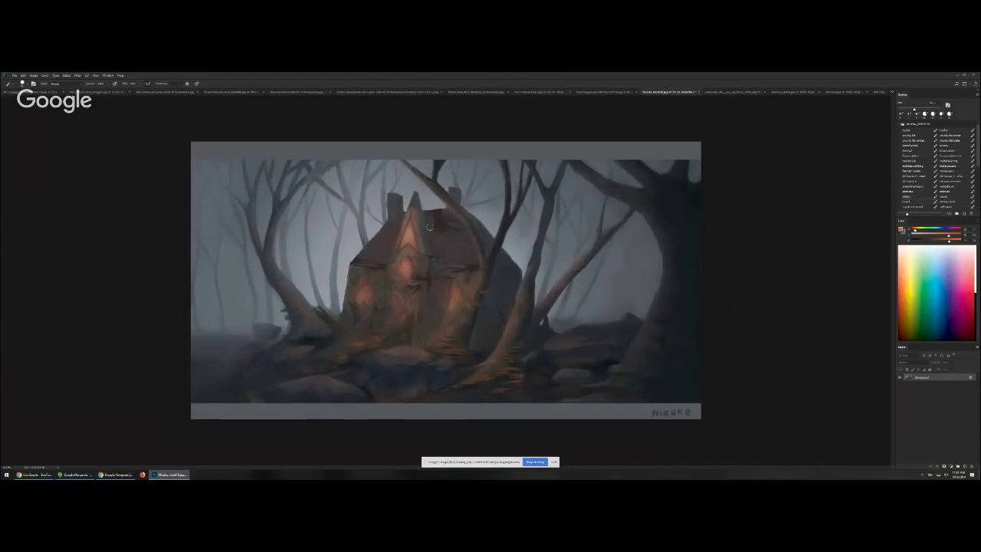
key("ctrl+plus")
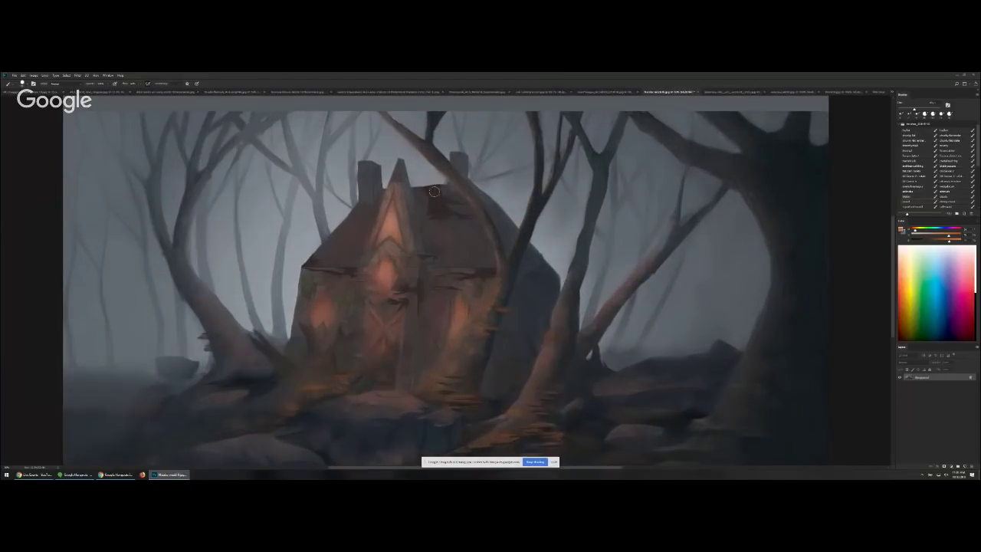
- Paint a brighter, more saturated orange glow into the house's gable window and the window below it
key("]")
key("]")
key("]")
mouse_move(399, 219)
left_mouse_down()
mouse_move(383, 270)
mouse_move(406, 315)
left_mouse_up()
key("ctrl+z")
left_click_drag(953, 241, 956, 241)
key("bracketleft")
mouse_move(392, 228)
left_mouse_down()
mouse_move(393, 215)
mouse_move(397, 233)
mouse_move(382, 236)
left_mouse_up()
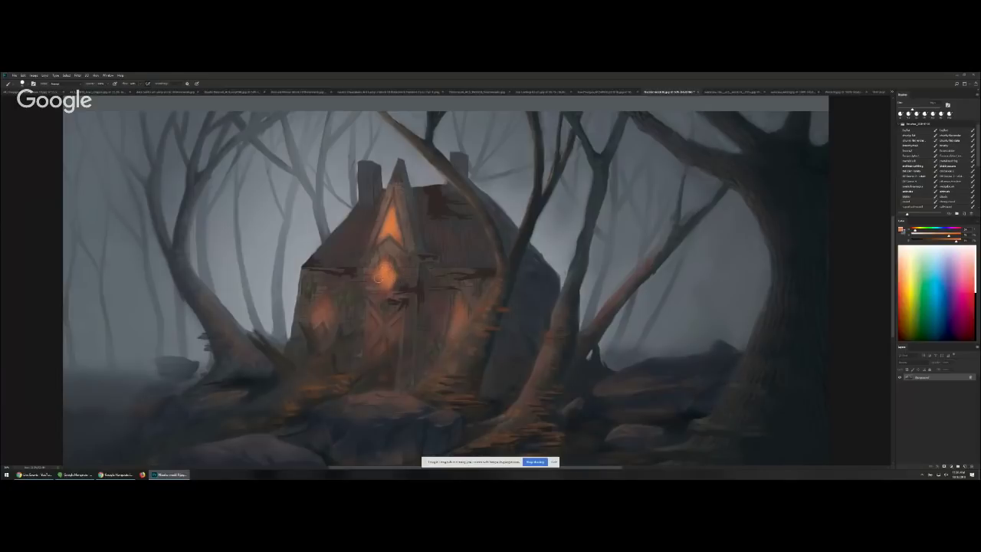
- Paint the same bright orange glow into the two lower side windows, reducing the brush size for detail
left_click_drag(458, 305, 456, 331)
key("bracketleft")
left_click_drag(320, 313, 334, 318)
- Review the glowing windows' contrast against the forest in a reduced grayscale view and again in colour
scroll(364, 313, "down", 1)
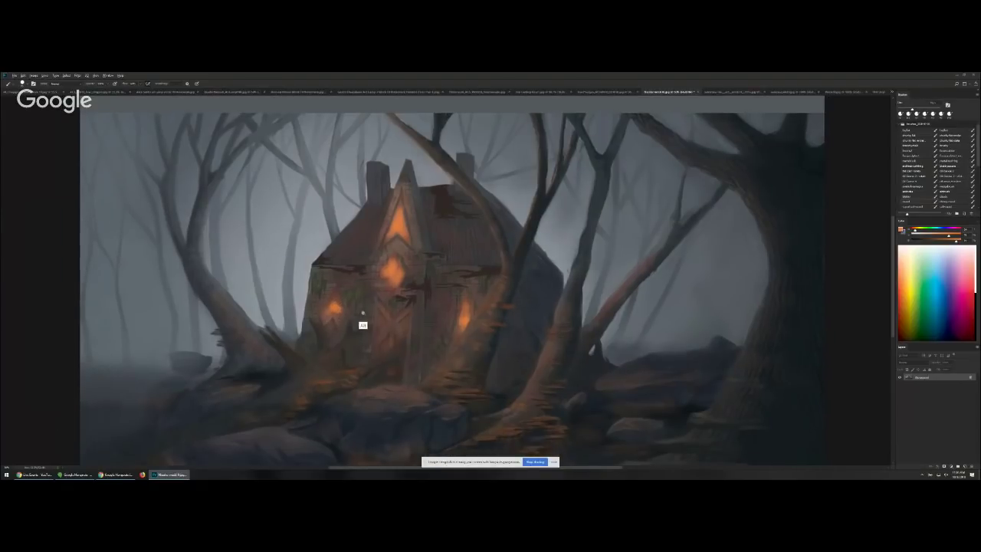
scroll(364, 312, "down", 2)
key("ctrl+y")
mouse_move(464, 266)
left_mouse_down()
mouse_move(449, 275)
mouse_move(459, 266)
left_mouse_up()
key("ctrl+z")
scroll(619, 292, "up", 1)
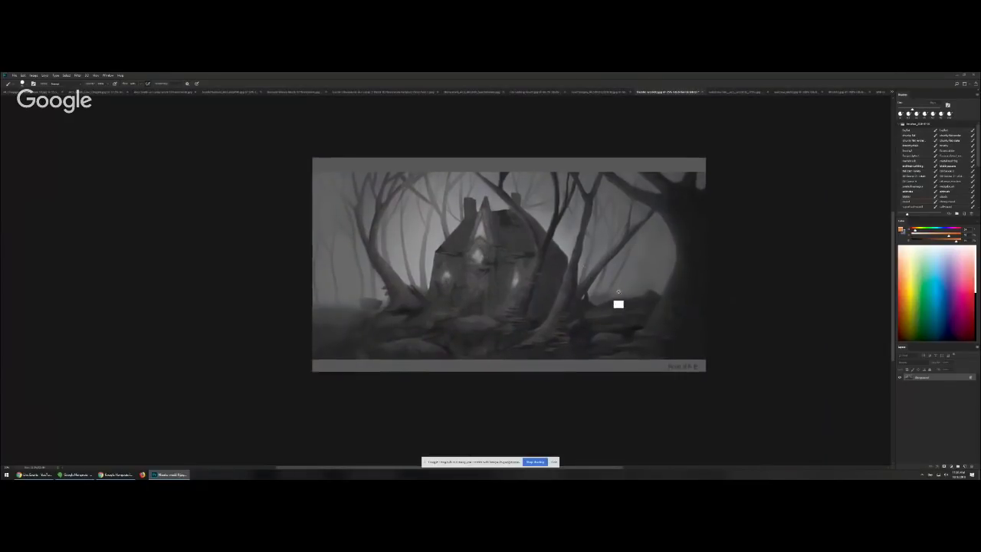
scroll(619, 292, "up", 1)
left_click_drag(619, 292, 587, 319)
key("ctrl+y")
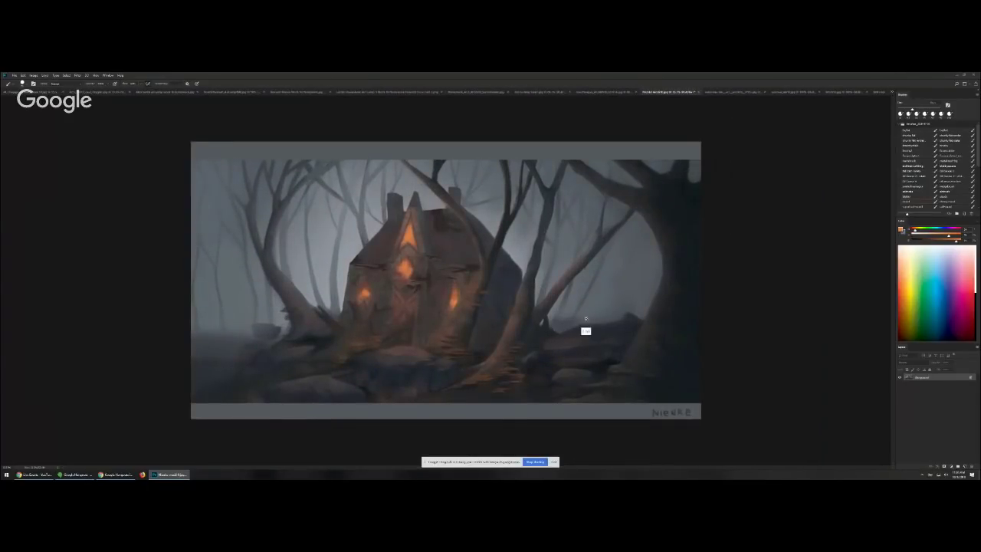
scroll(586, 319, "up", 1)
- Sample a dark tone from the large foreground tree and try long guide strokes up from its roots
mouse_move(698, 326)
left_mouse_down()
mouse_move(655, 317)
mouse_move(640, 359)
left_mouse_up()
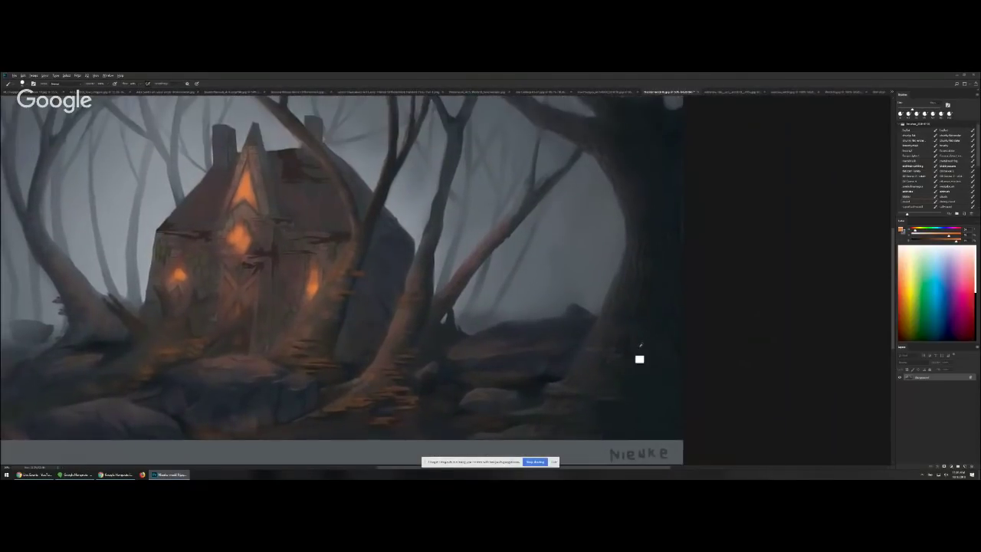
left_click(640, 347, "alt")
mouse_move(553, 393)
left_mouse_down()
mouse_move(634, 277)
mouse_move(493, 138)
mouse_move(460, 143)
left_mouse_up()
key("ctrl+z")
mouse_move(554, 391)
left_mouse_down()
mouse_move(634, 246)
mouse_move(527, 154)
mouse_move(587, 150)
mouse_move(616, 259)
mouse_move(551, 350)
mouse_move(622, 199)
mouse_move(576, 171)
mouse_move(563, 278)
mouse_move(632, 174)
left_mouse_up()
key("ctrl+z")
key("ctrl+z")
key("ctrl+z")
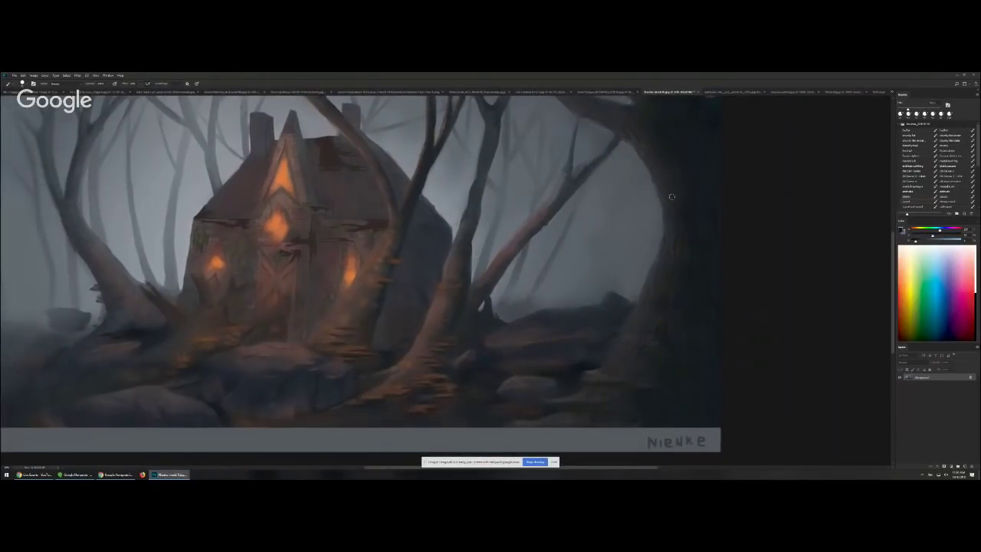
- Paint thin dark curved contour lines around the large foreground tree's trunk with a smaller brush
mouse_move(657, 177)
left_mouse_down()
mouse_move(661, 213)
mouse_move(647, 265)
mouse_move(589, 342)
left_mouse_up()
key("ctrl+z")
key("bracketleft")
mouse_move(663, 200)
left_mouse_down()
mouse_move(665, 246)
mouse_move(620, 331)
mouse_move(634, 289)
mouse_move(645, 290)
mouse_move(664, 173)
left_mouse_up()
key("ctrl+z")
mouse_move(654, 253)
left_mouse_down()
mouse_move(684, 240)
mouse_move(687, 196)
left_mouse_up()
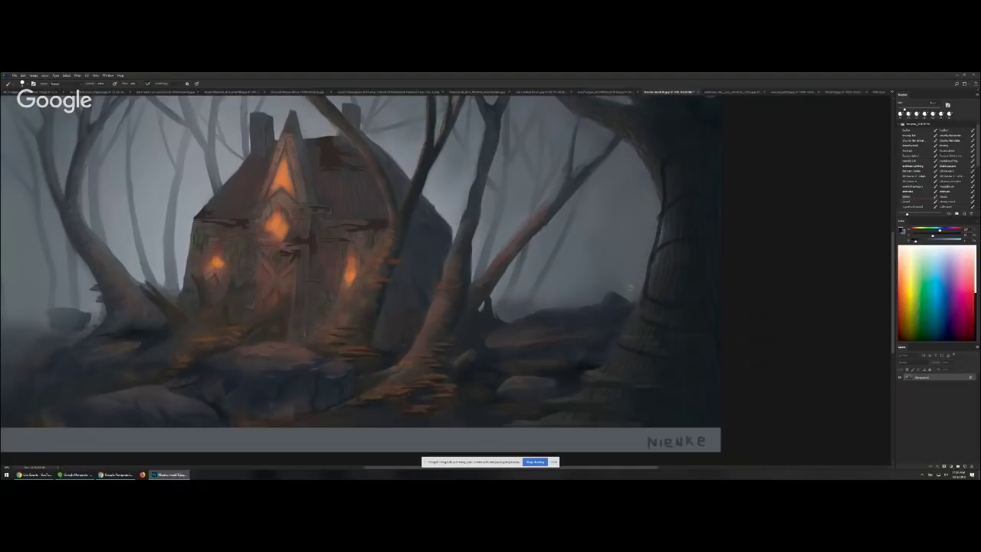
- Try circling the ragged eave area beside the house's gable and undo the mark
mouse_move(458, 340)
left_mouse_down()
mouse_move(526, 326)
mouse_move(634, 339)
left_mouse_up()
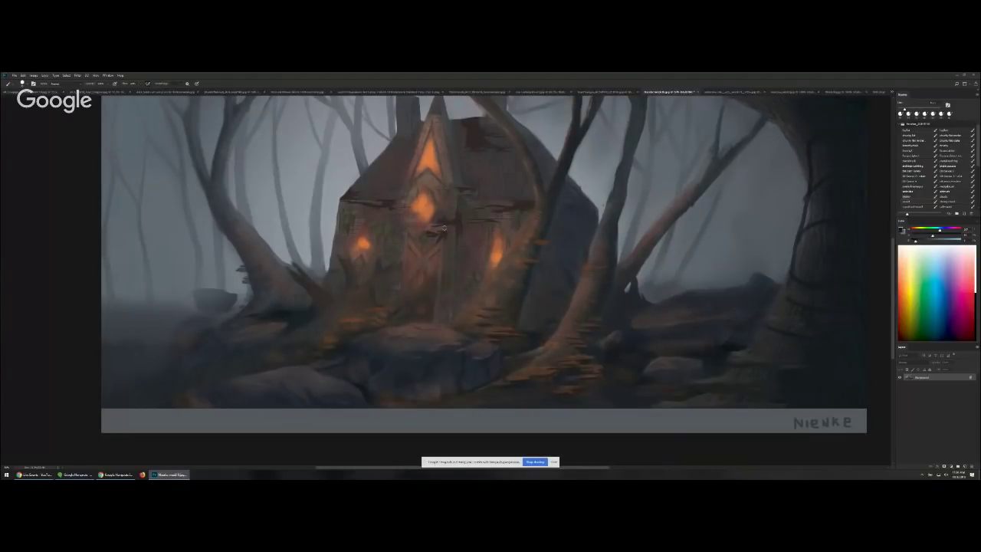
mouse_move(486, 242)
left_mouse_down()
mouse_move(515, 223)
mouse_move(509, 188)
mouse_move(485, 243)
left_mouse_up()
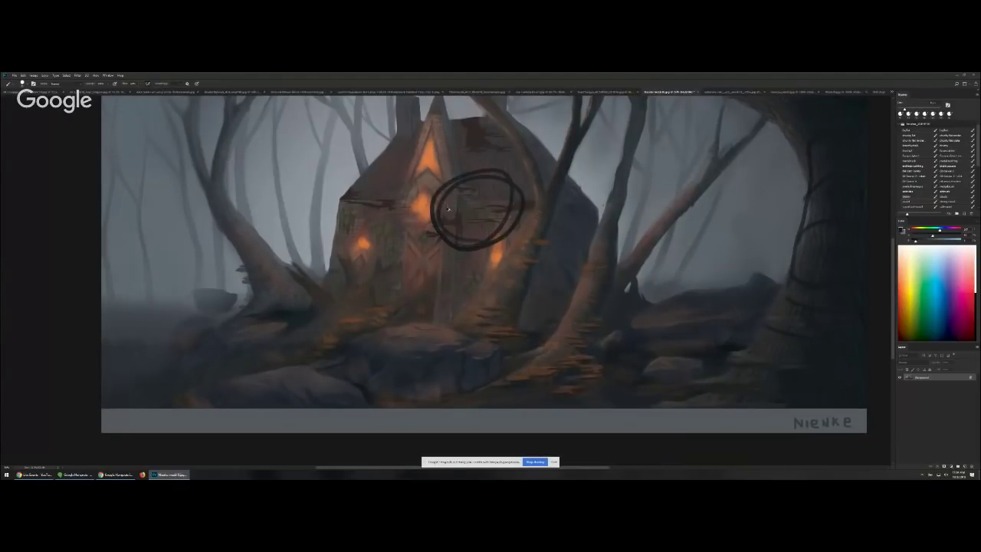
key("ctrl+z")
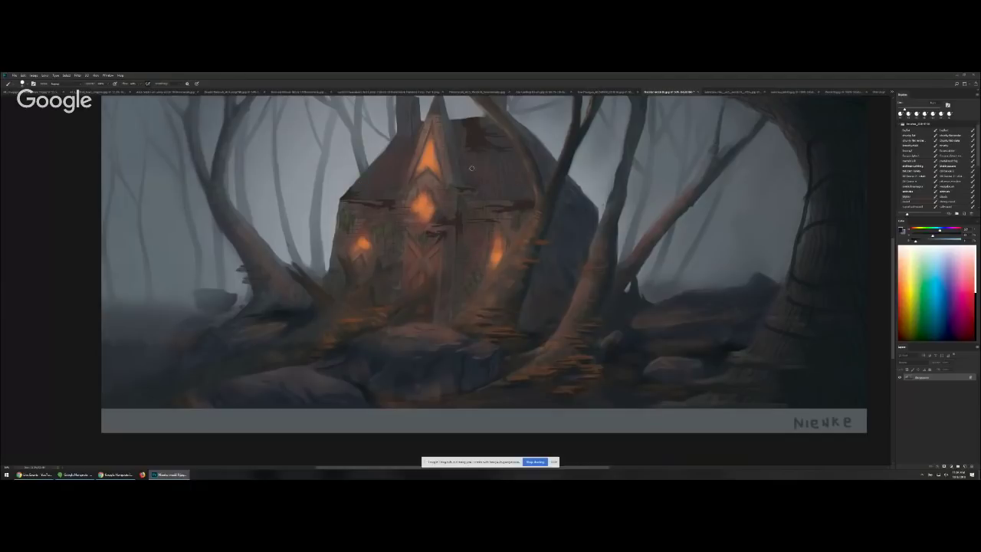
- Rework the outer corner of the roof so it overhangs the wall, and sample dark eave tones
left_click_drag(371, 167, 328, 207)
key("ctrl+z")
mouse_move(369, 168)
left_mouse_down()
mouse_move(328, 207)
mouse_move(347, 199)
left_mouse_up()
key("ctrl+z")
left_click(362, 200, "alt")
left_click(344, 203, "alt")
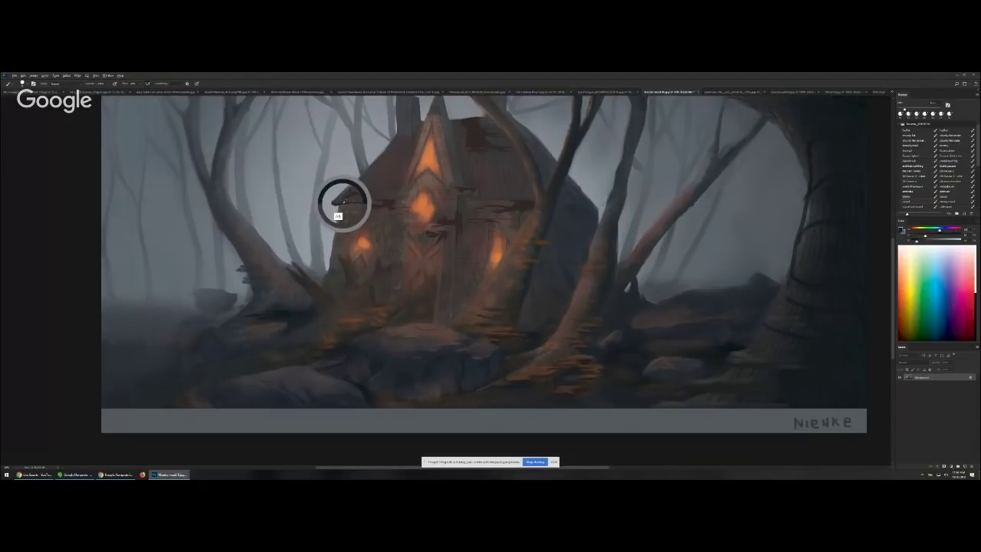
- Paint straight, dark eave lines along the roof's lower edge on both sides of the gable with sampled colours
left_click_drag(335, 204, 414, 207)
key("ctrl+z")
left_click_drag(342, 205, 385, 205)
key("ctrl+z")
left_click_drag(460, 207, 506, 204)
left_click(503, 205, "alt")
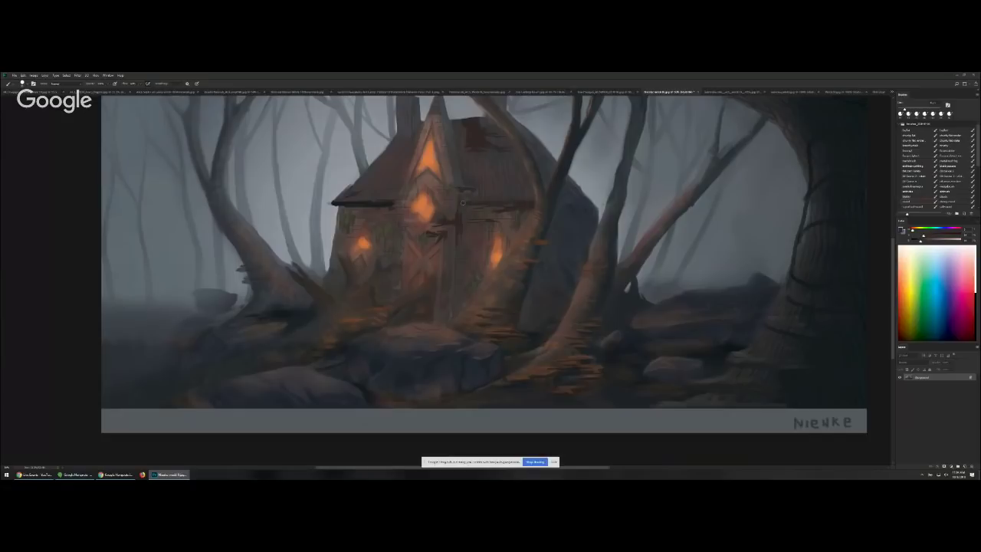
left_click(372, 200, "alt")
left_click_drag(393, 203, 331, 204)
- Tone down the orange shelf fungi on the tree in front of the house with darker sampled colours
left_click(502, 331, "alt")
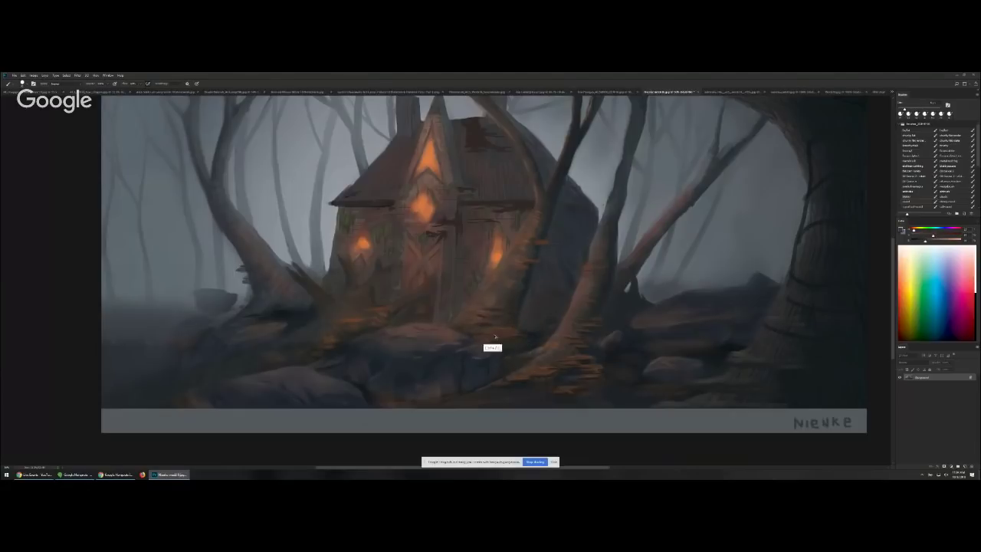
left_click(533, 277, "alt")
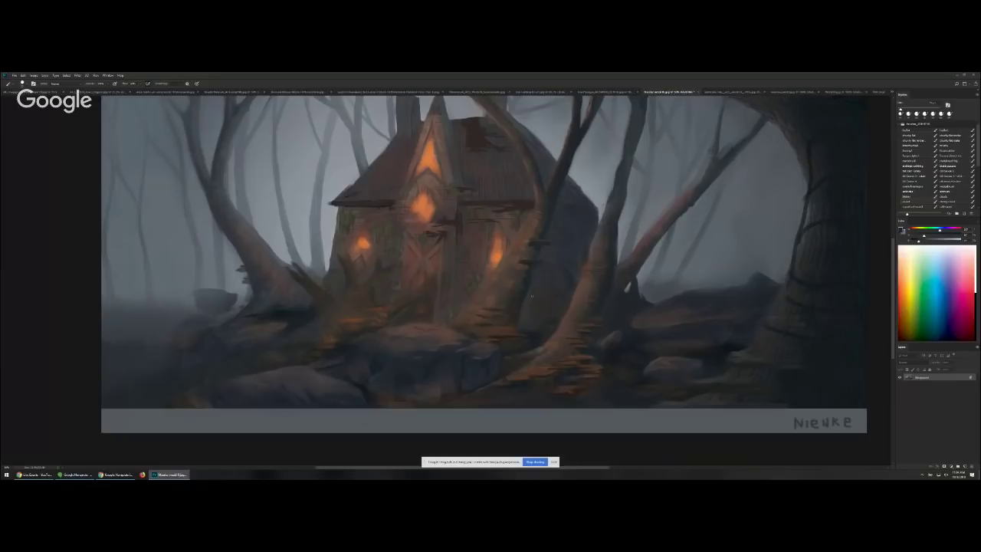
left_click(499, 329)
left_click(521, 318)
left_click(515, 321)
- Examine the repainted house, roots and foreground rocks both close up and as a whole composition
key("alt")
scroll(533, 327, "down", 2)
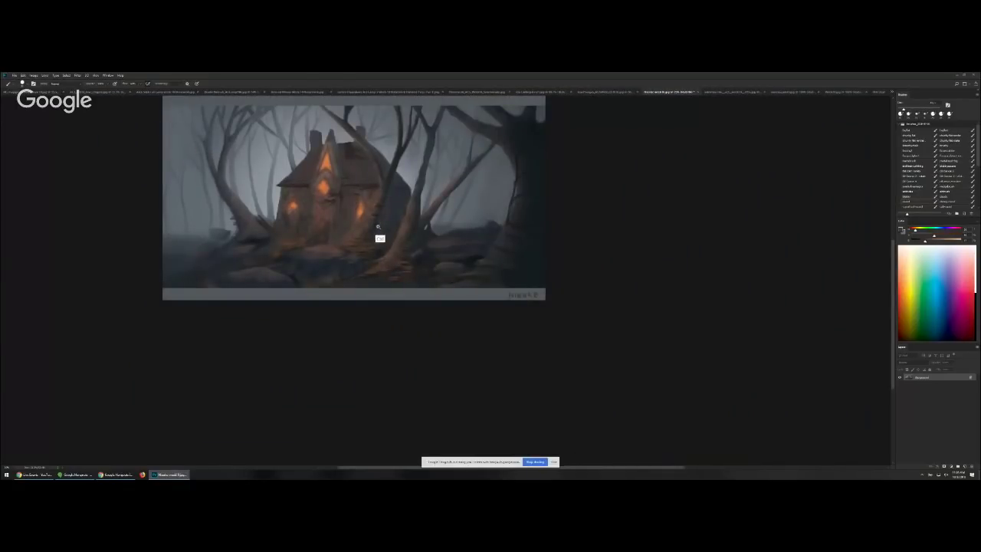
scroll(379, 228, "up", 3)
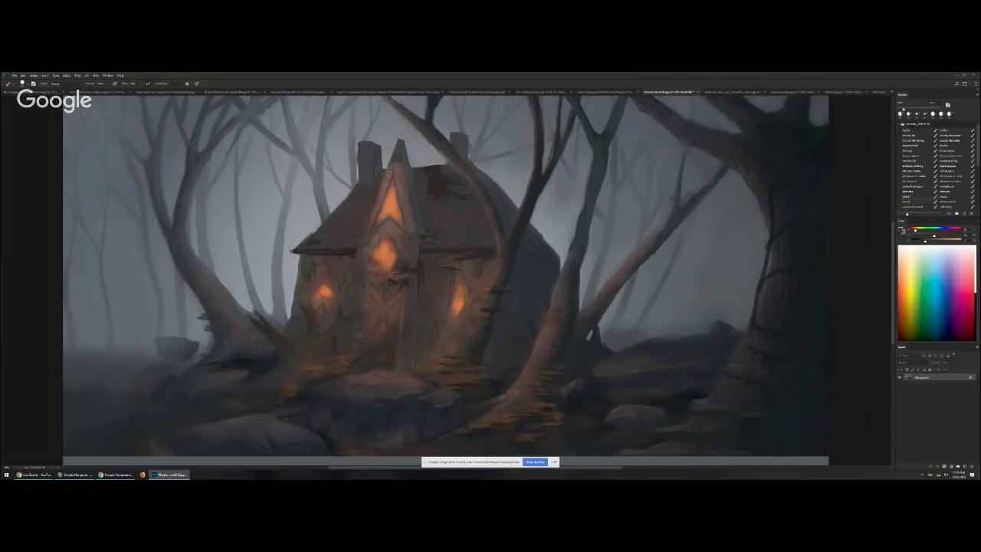
scroll(468, 344, "down", 5)
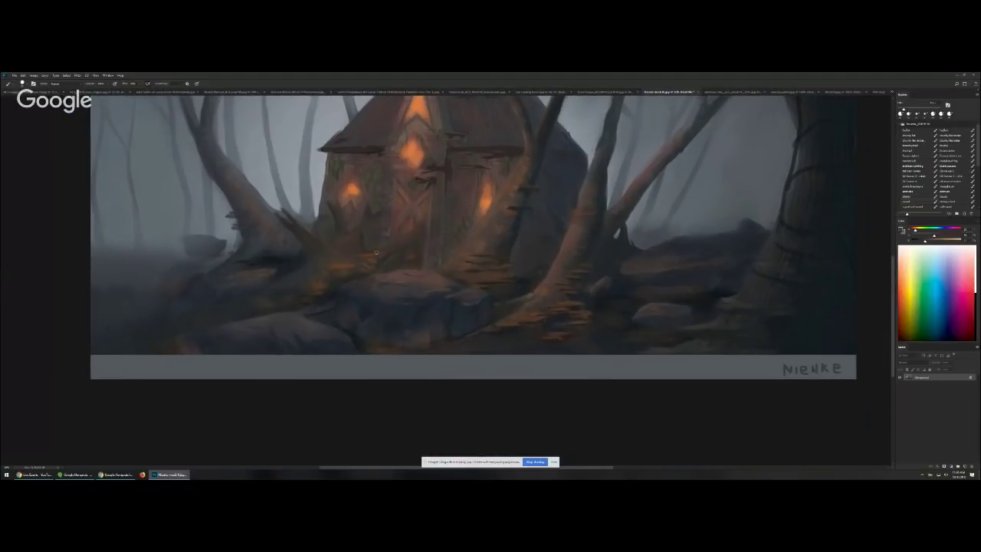
scroll(291, 267, "up", 1)
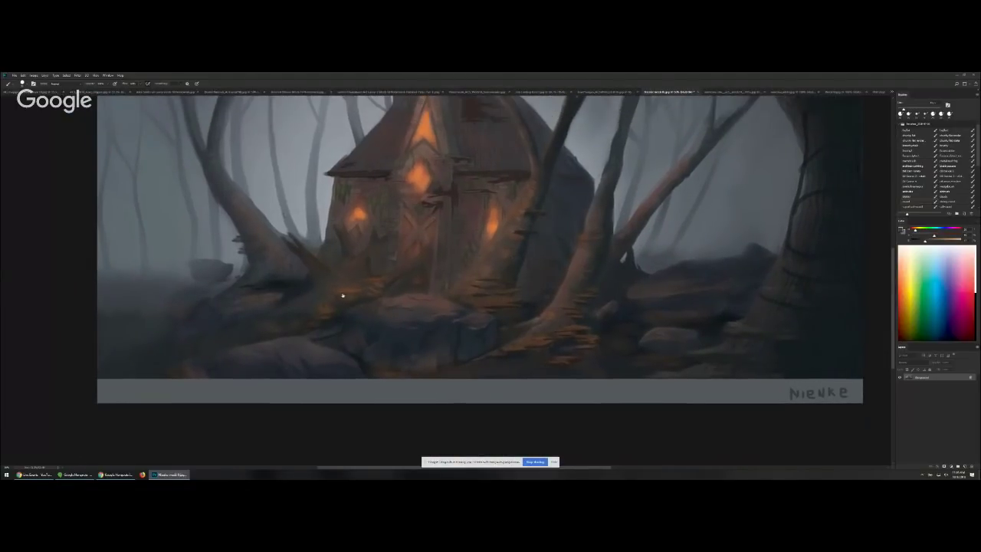
scroll(600, 289, "down", 3)
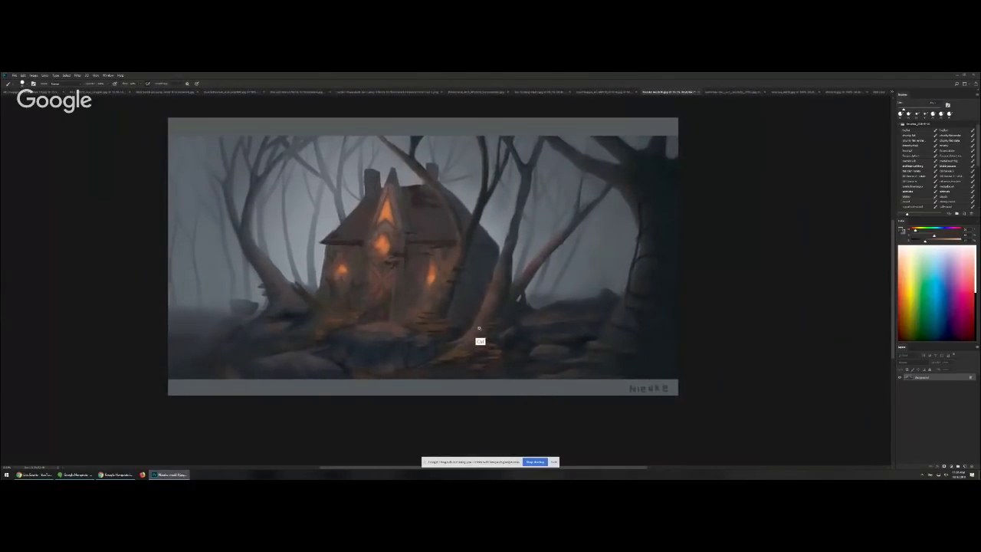
scroll(479, 328, "up", 4)
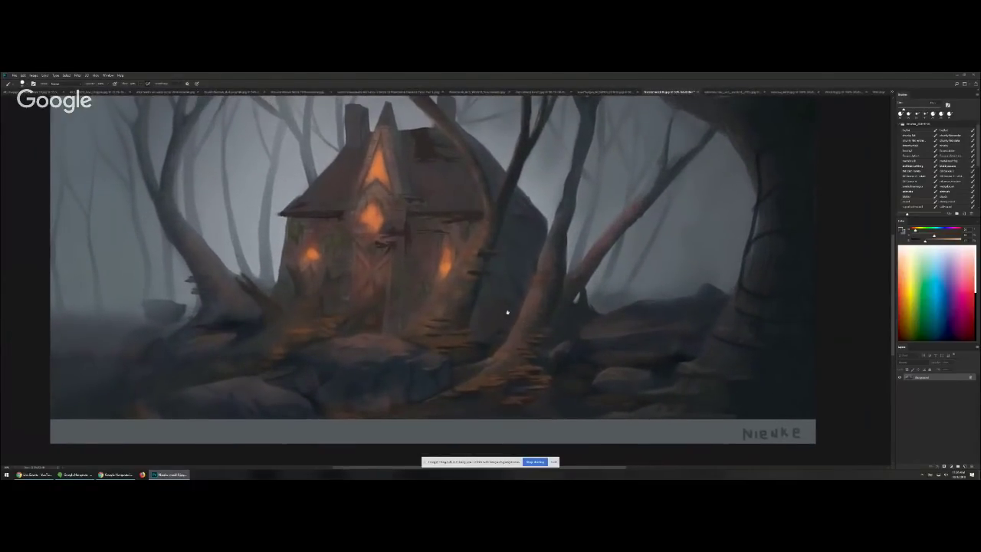
left_click_drag(507, 312, 515, 322)
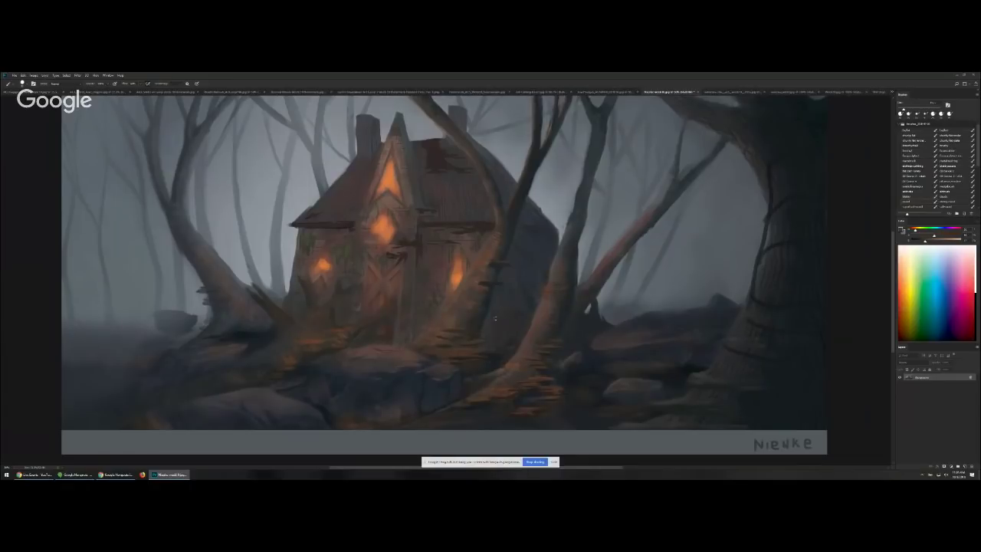
key("ctrl+minus")
mouse_move(484, 298)
left_mouse_down()
mouse_move(462, 374)
mouse_move(480, 344)
left_mouse_up()
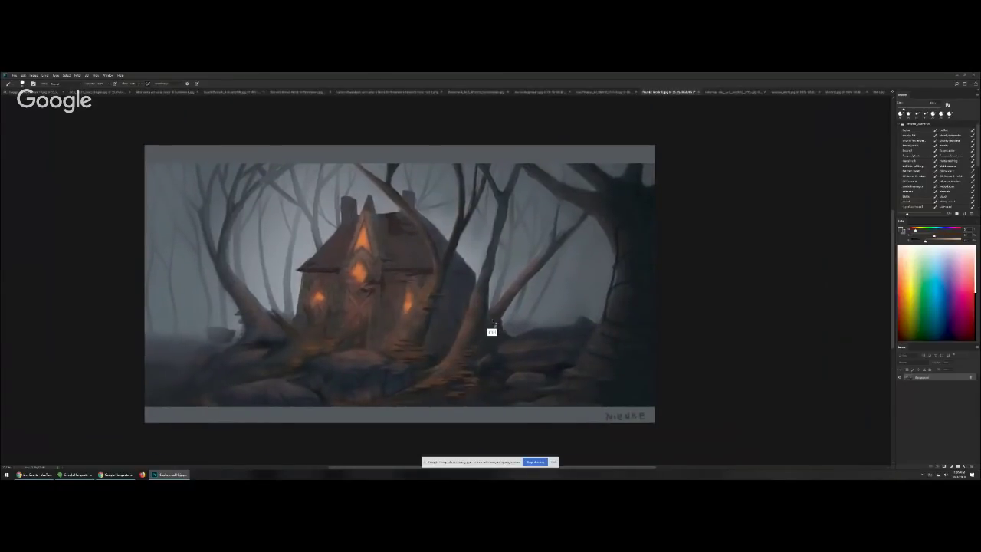
- Switch to the balancing rocks canyon painting, try circling its brightly lit background opening and undo the mark
key("ctrl+Tab")
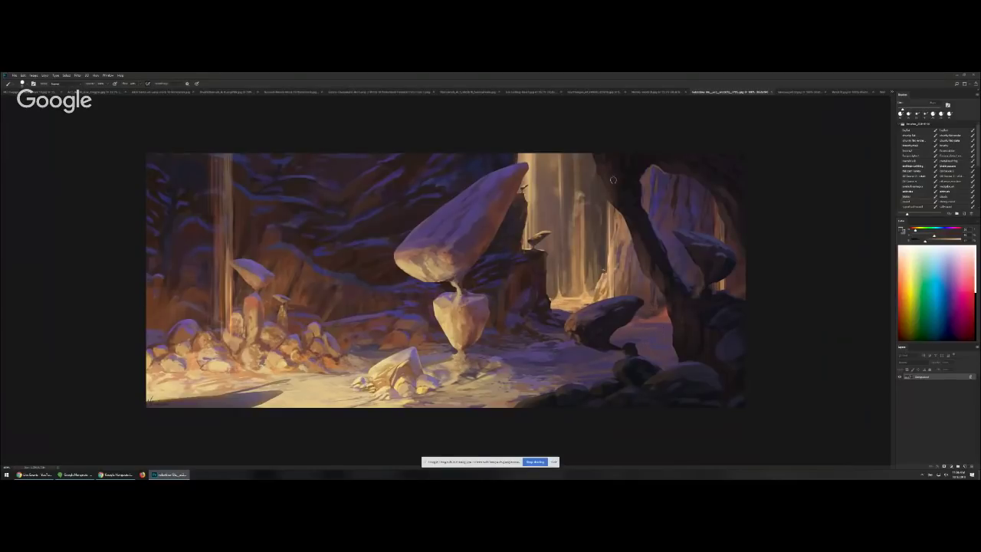
mouse_move(564, 167)
left_mouse_down()
mouse_move(631, 284)
mouse_move(622, 251)
mouse_move(643, 227)
left_mouse_up()
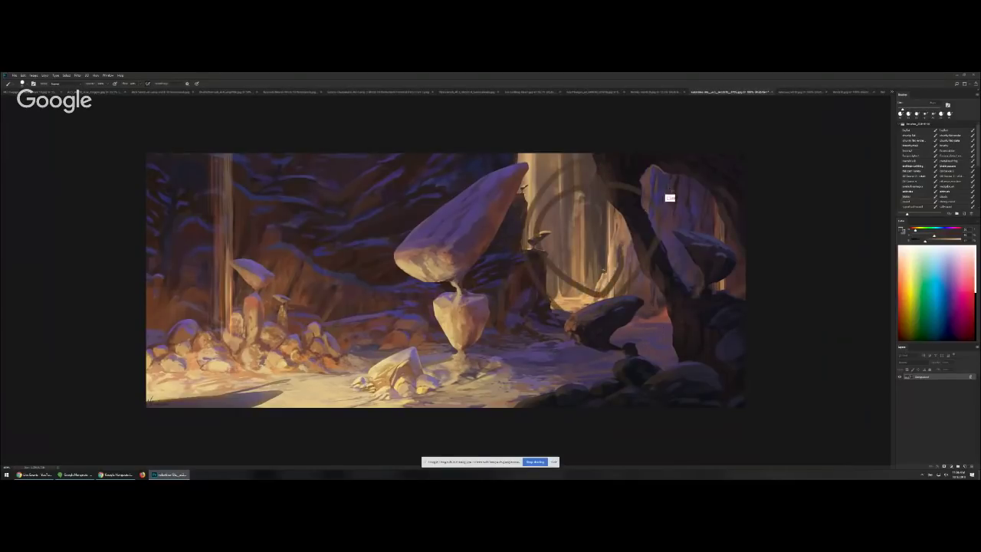
key("ctrl+z")
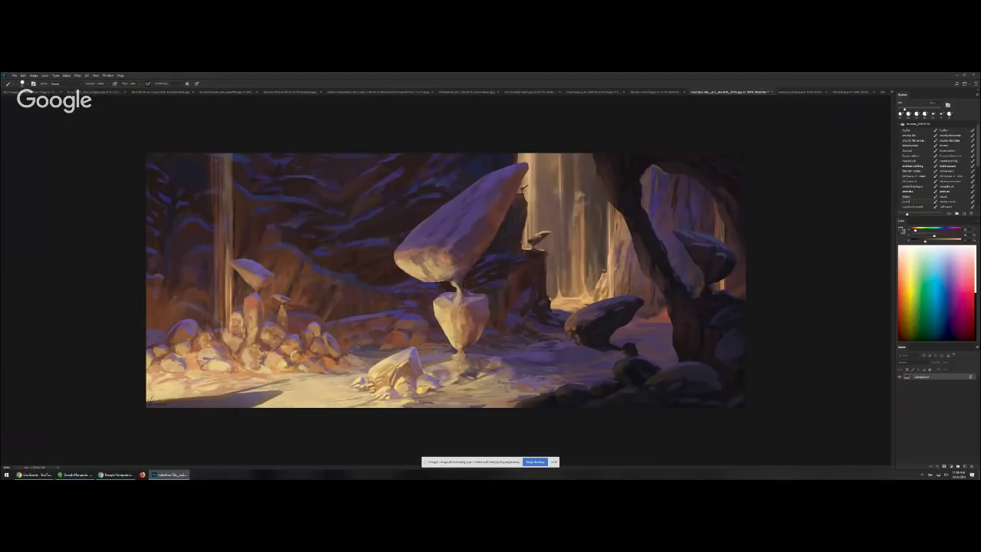
- Check the balancing rocks painting's values in a reduced grayscale view, restore the colour view and enlarge it
key("ctrl+space")
left_click(534, 264, "ctrl")
left_click_drag(537, 264, 325, 292)
left_click_drag(427, 284, 564, 263)
key("ctrl+y")
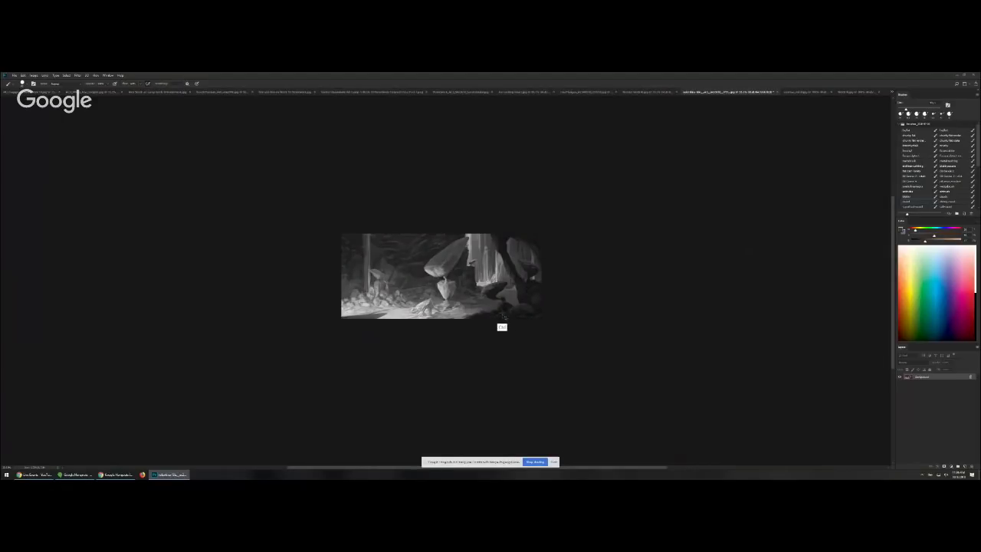
key("ctrl+y")
key("ctrl+plus")
key("ctrl+plus")
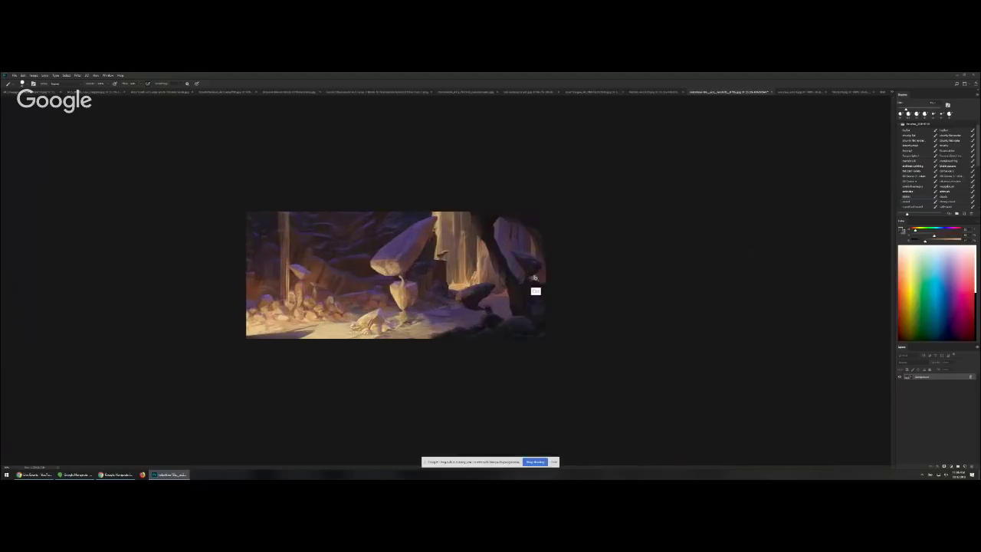
key("ctrl+plus")
key("ctrl+plus")
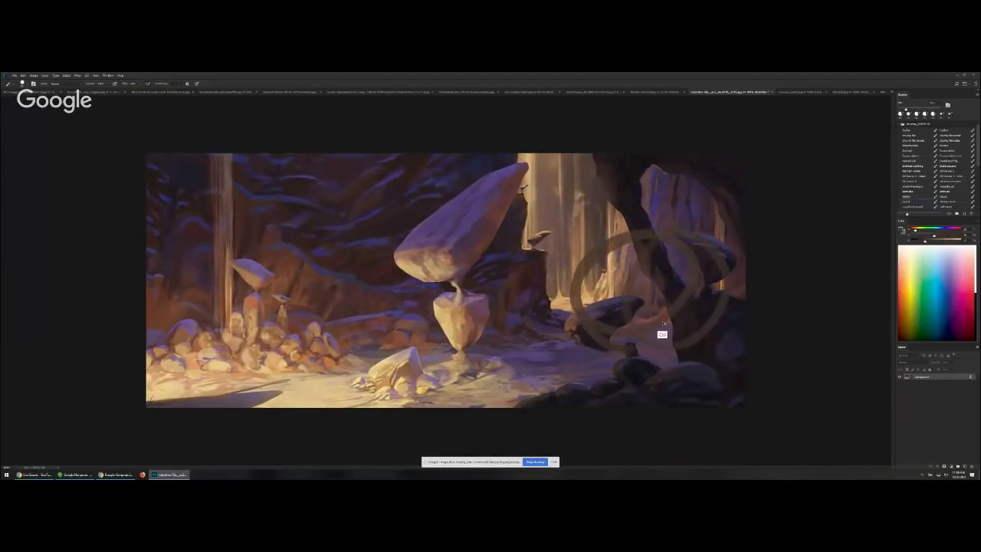
- Undo the circle around the dark foreground trunk, then examine the shadowed foreground rocks close up and in full view
key("ctrl+z")
left_click(658, 381, "ctrl")
left_click_drag(721, 345, 573, 293)
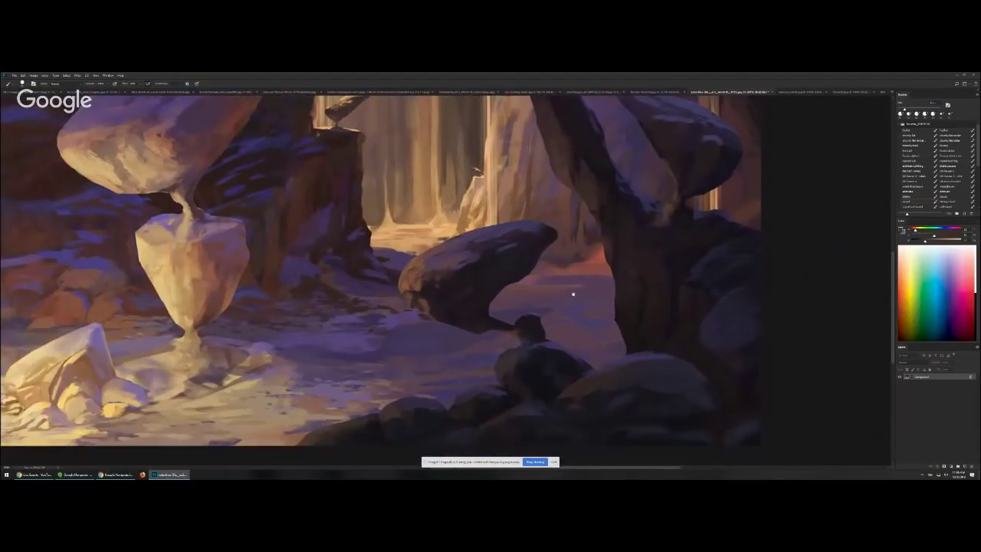
key("ctrl+minus")
key("ctrl+minus")
left_click_drag(462, 293, 575, 300)
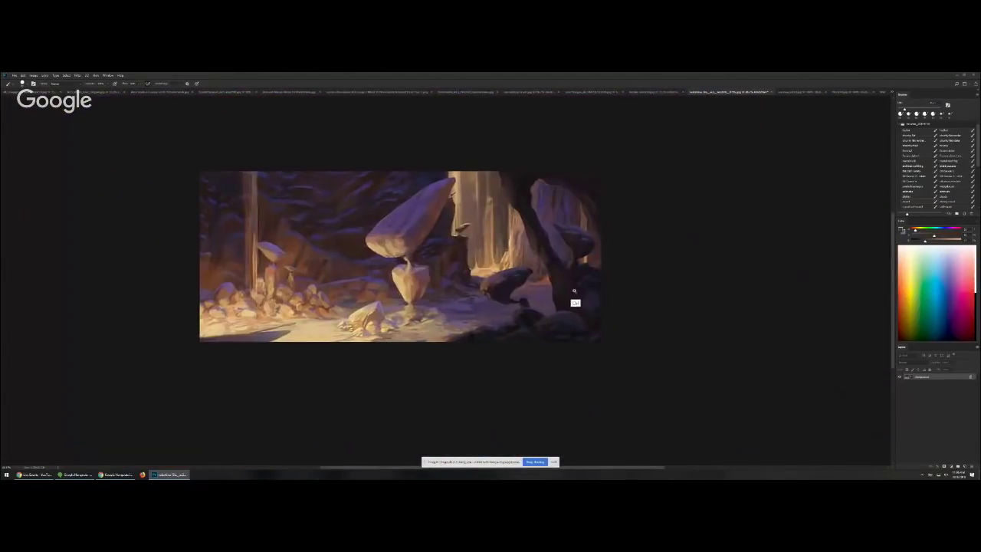
- Examine the dark balanced rock, foreground boulders and trunk both close up and within the whole canyon composition
scroll(574, 299, "up", 1)
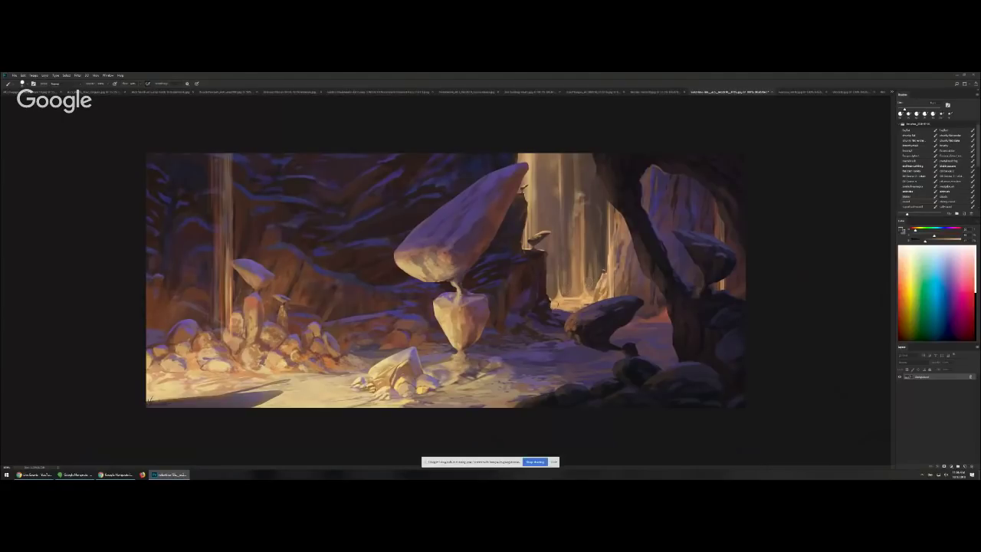
left_click_drag(545, 328, 636, 340)
left_click_drag(678, 341, 587, 279)
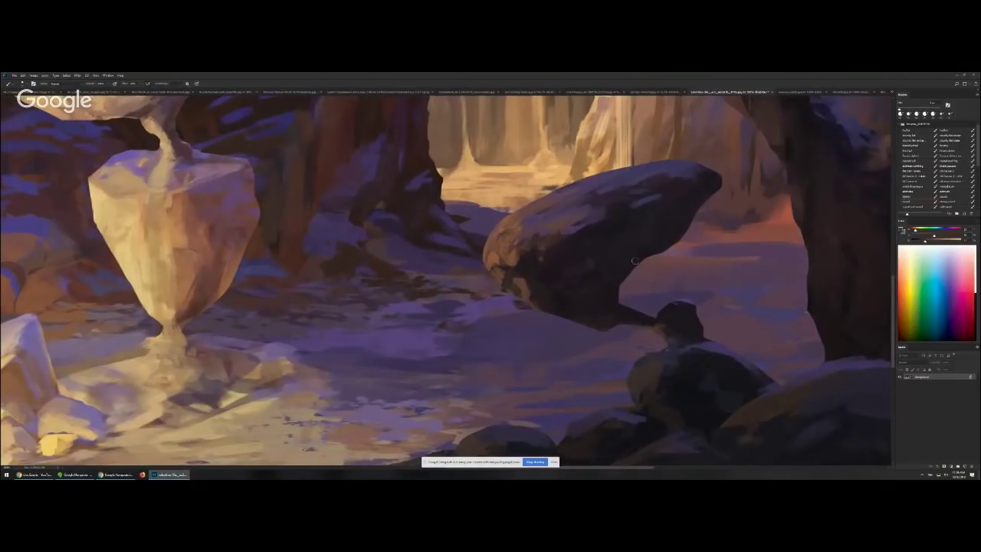
left_click_drag(629, 299, 631, 299)
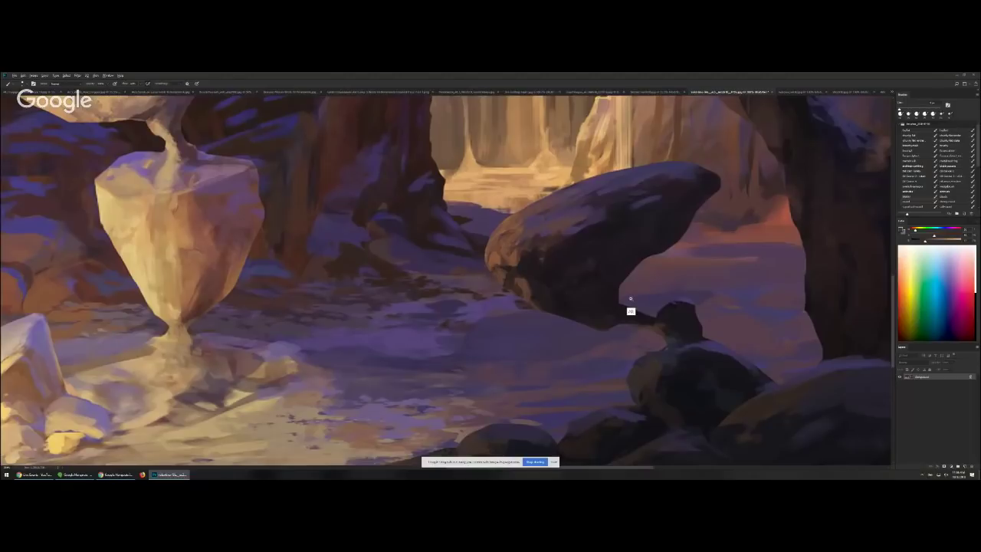
scroll(630, 299, "down", 2)
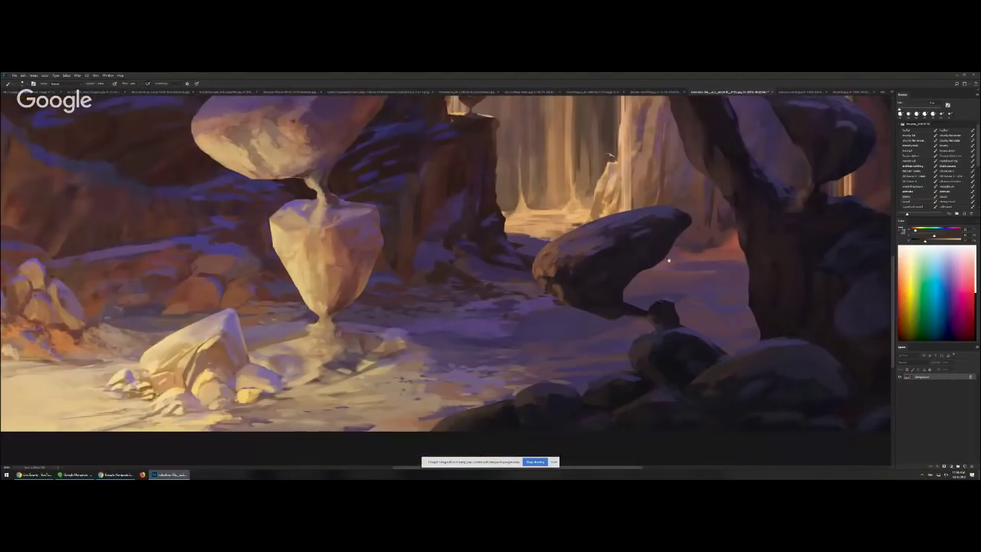
scroll(629, 323, "up", 2)
scroll(641, 314, "down", 1)
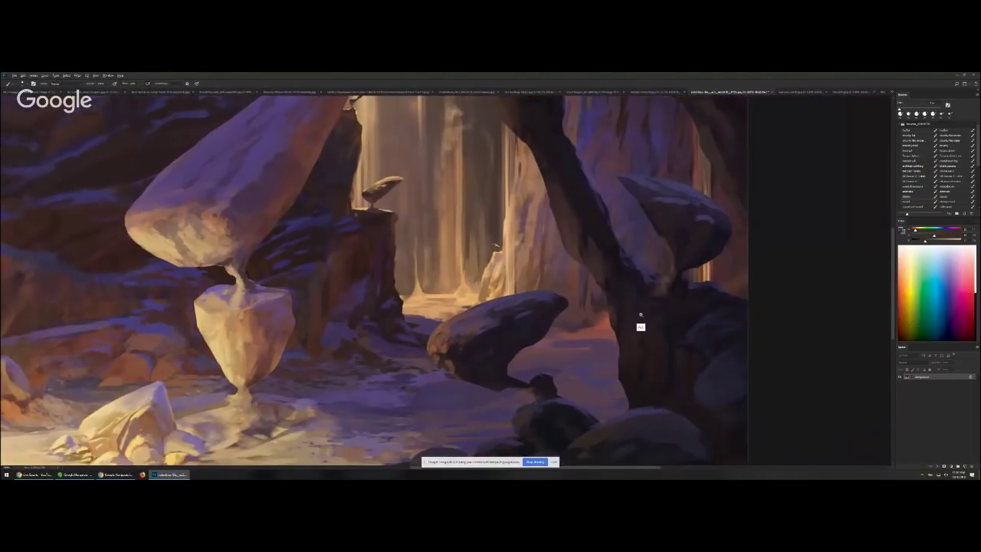
scroll(641, 314, "down", 3)
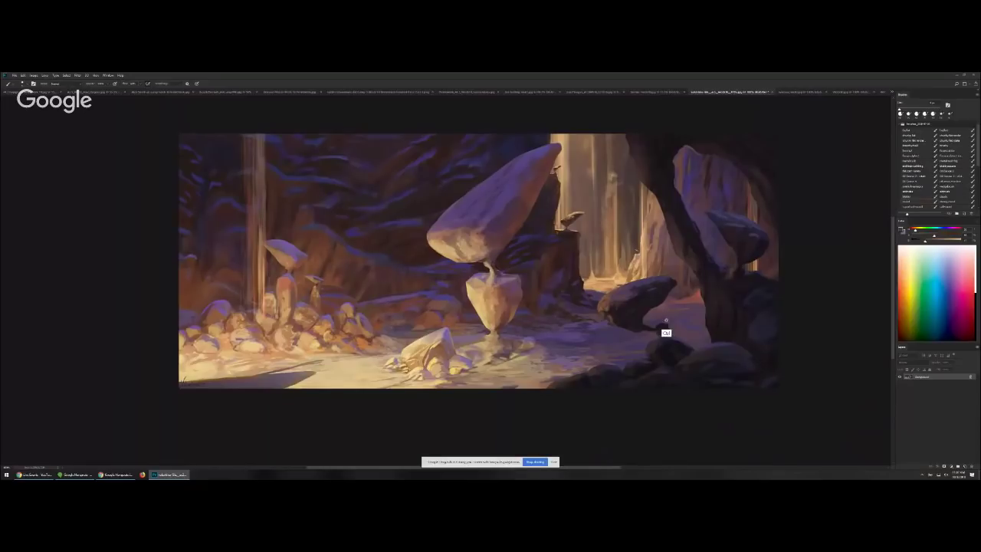
scroll(666, 321, "up", 2)
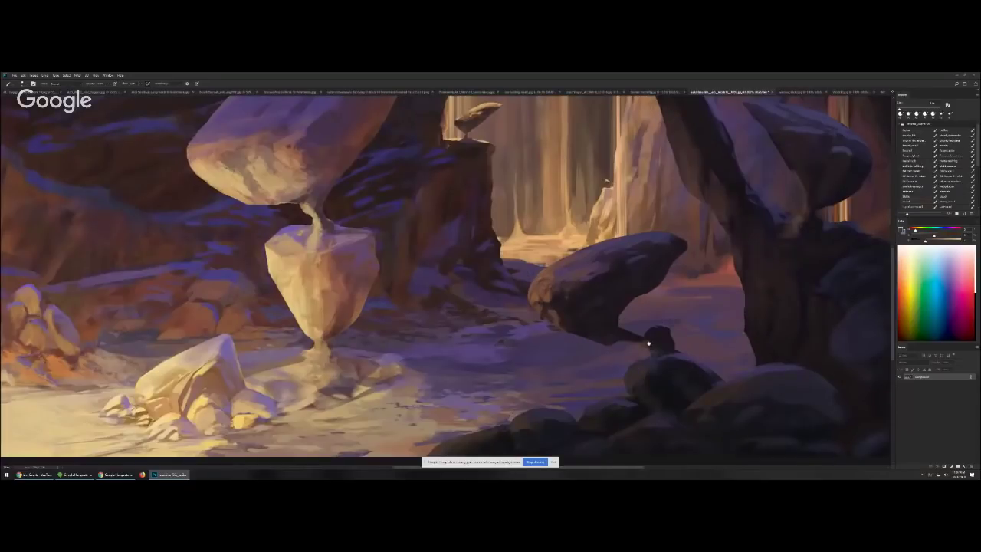
- Repaint the right edge and shaded side of the lower supporting rock with colours sampled from the painting
mouse_move(647, 345)
left_mouse_down()
mouse_move(548, 364)
mouse_move(677, 339)
left_mouse_up()
mouse_move(335, 284)
left_mouse_down()
mouse_move(421, 295)
mouse_move(472, 275)
left_mouse_up()
left_click_drag(488, 313, 524, 268)
left_click(521, 265, "ctrl")
left_click(514, 253, "alt")
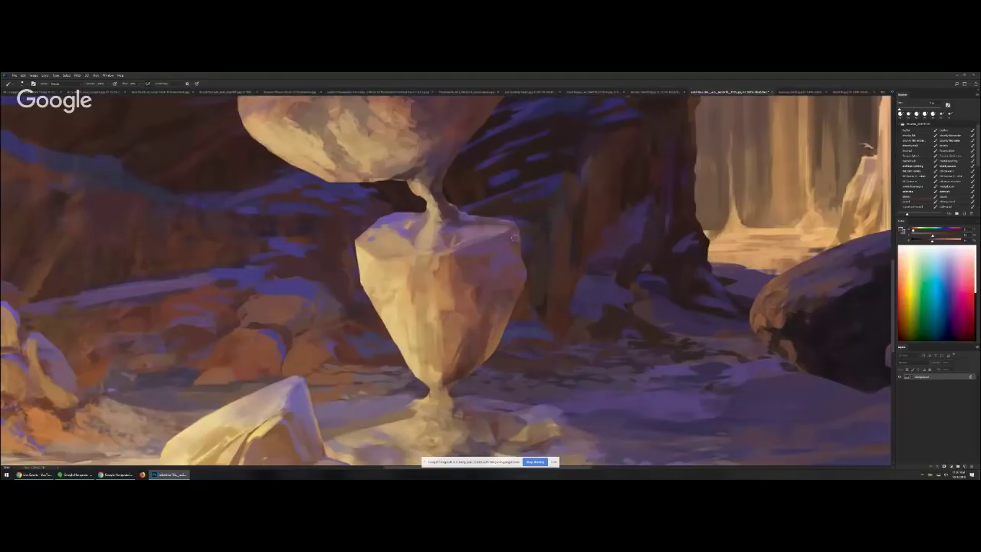
left_click_drag(516, 236, 527, 271)
left_click(510, 228, "alt")
left_click(472, 353, "alt")
left_click(491, 349, "alt")
key("period")
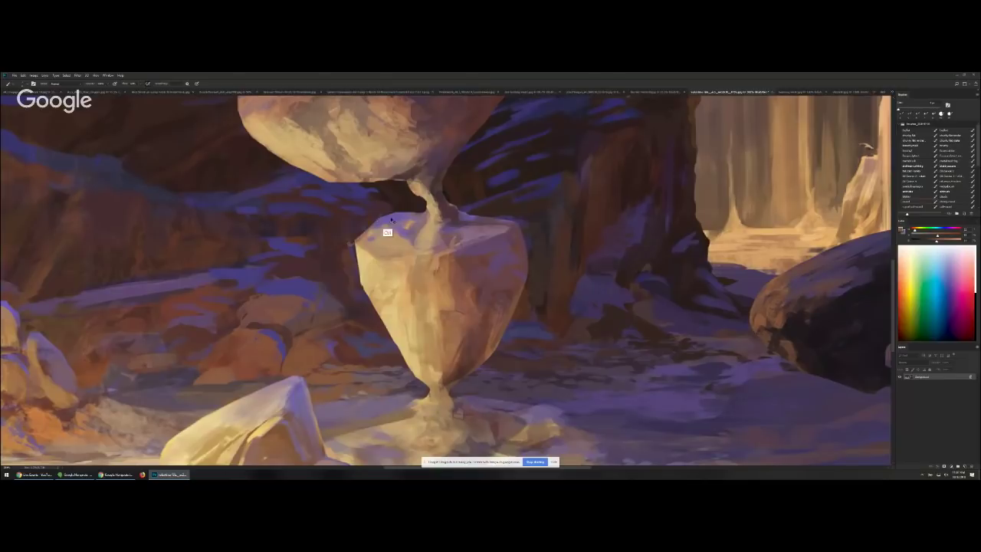
- Refine the upper left corner of the lower supporting rock with sampled colours and check it in the full composition
left_click(385, 233, "alt")
left_click_drag(359, 243, 370, 248)
left_click(353, 251, "alt")
left_click(357, 242, "alt")
left_click(370, 233, "alt")
scroll(437, 261, "down", 1)
scroll(437, 260, "down", 3)
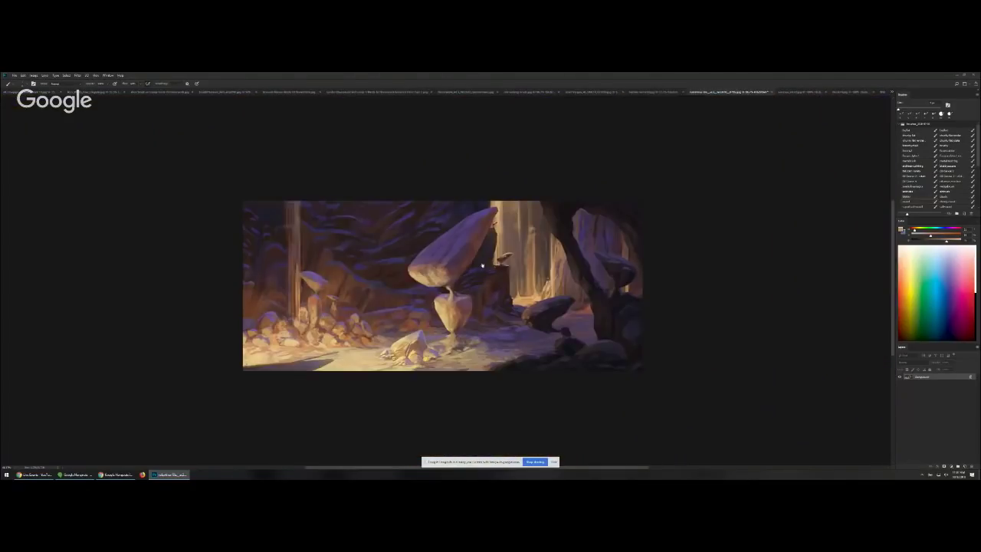
- Try a couple of strokes around the sunlit rocks on the canyon floor and undo them
scroll(482, 266, "up", 3)
left_click_drag(566, 313, 599, 237)
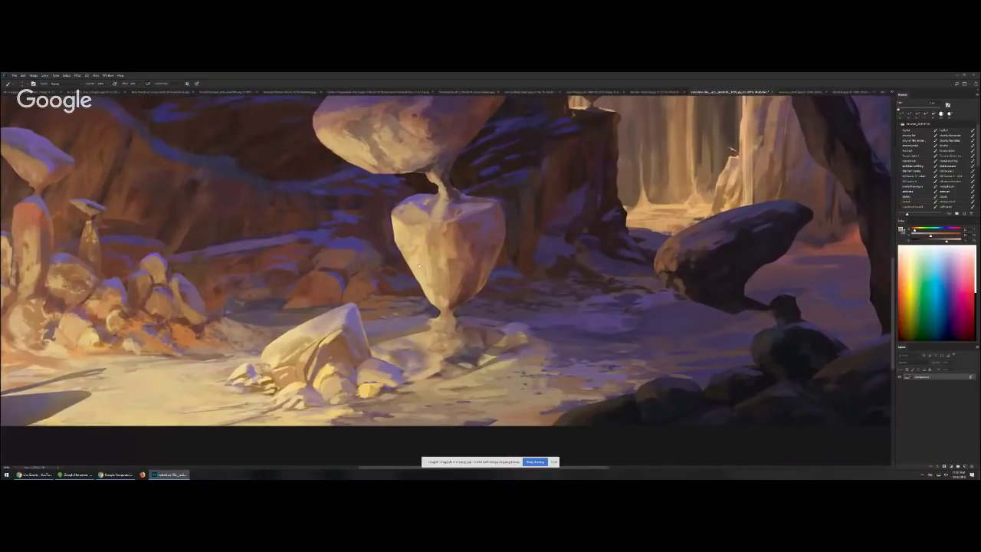
mouse_move(483, 315)
left_mouse_down()
mouse_move(652, 300)
mouse_move(677, 285)
mouse_move(605, 263)
left_mouse_up()
mouse_move(502, 282)
left_mouse_down()
mouse_move(564, 255)
mouse_move(508, 302)
mouse_move(512, 317)
left_mouse_up()
left_click_drag(490, 257, 451, 291)
key("ctrl+alt+z")
key("ctrl+alt+z")
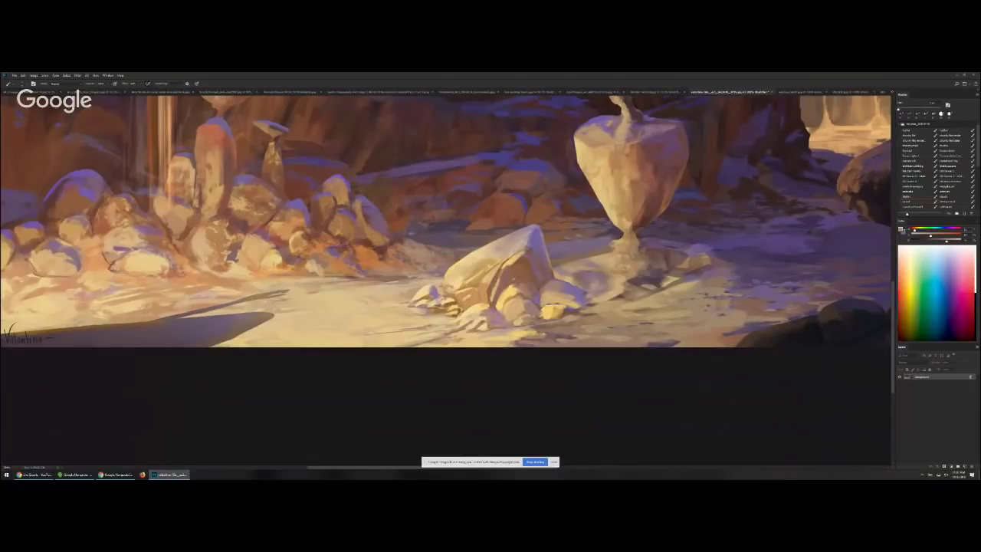
- Examine the sunlit ground, background waterfalls and dark arch both close up and in the full composition
left_click_drag(460, 194, 460, 262)
left_click_drag(526, 256, 483, 256)
left_click_drag(688, 220, 576, 257)
left_click(576, 256, "ctrl")
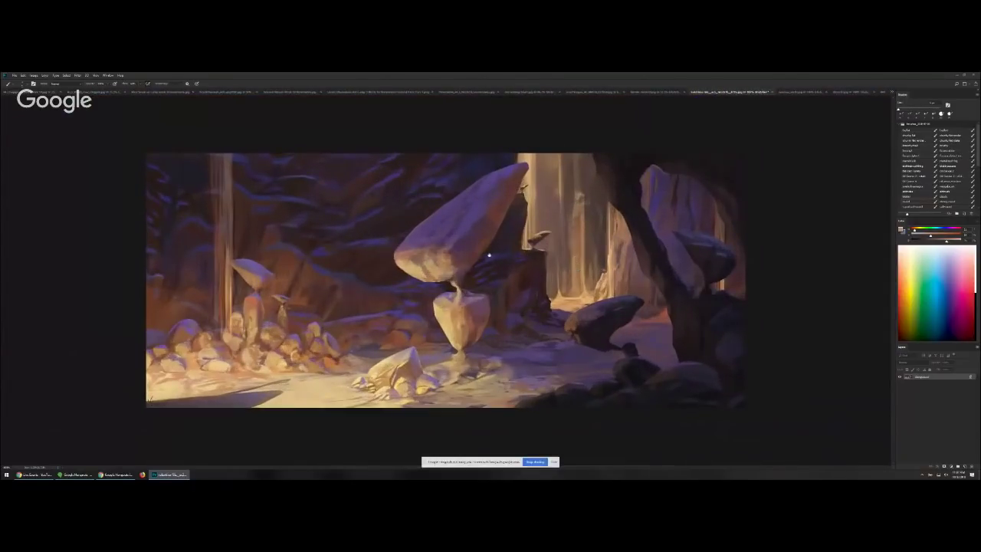
key("]")
key("]")
key("]")
key("ctrl+plus")
key("ctrl+plus")
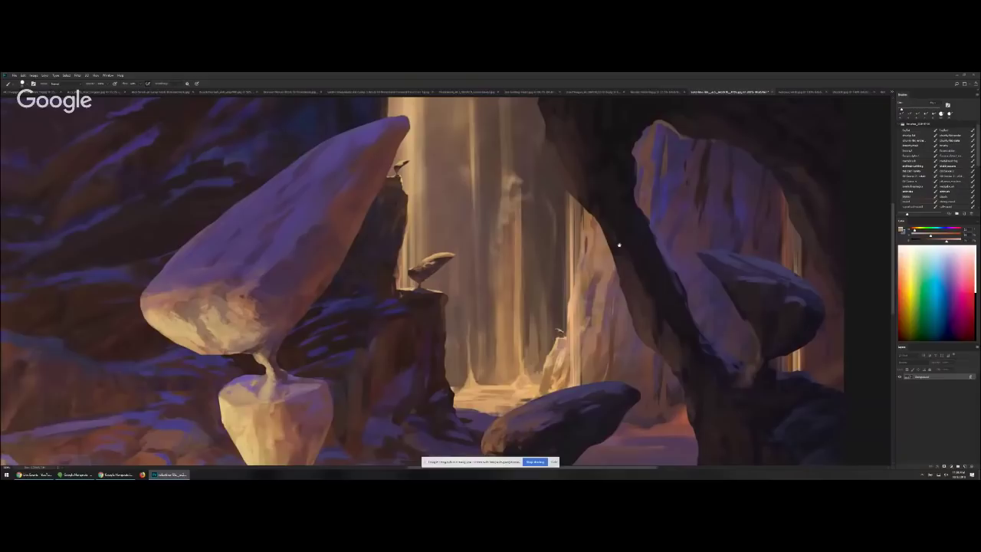
key("ctrl+plus")
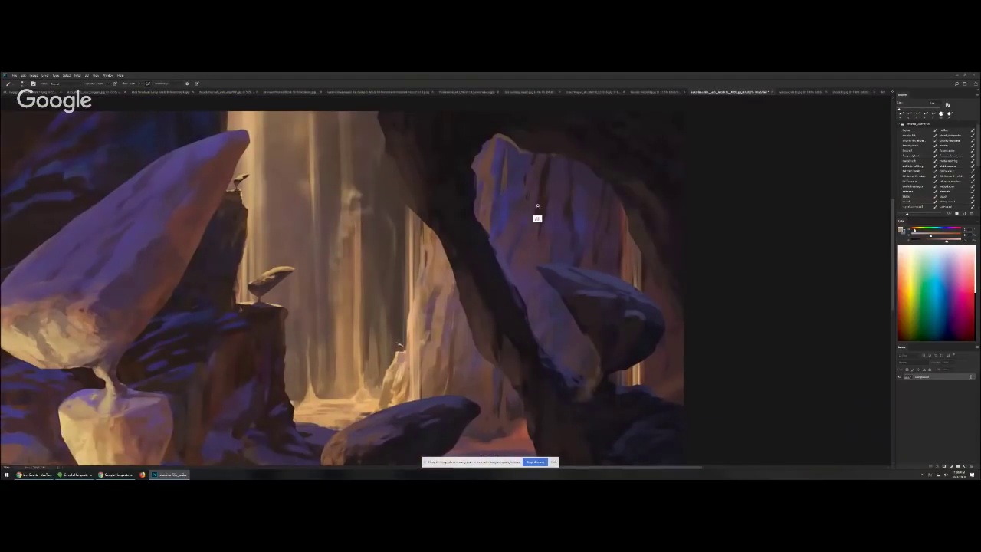
left_click(538, 207, "alt")
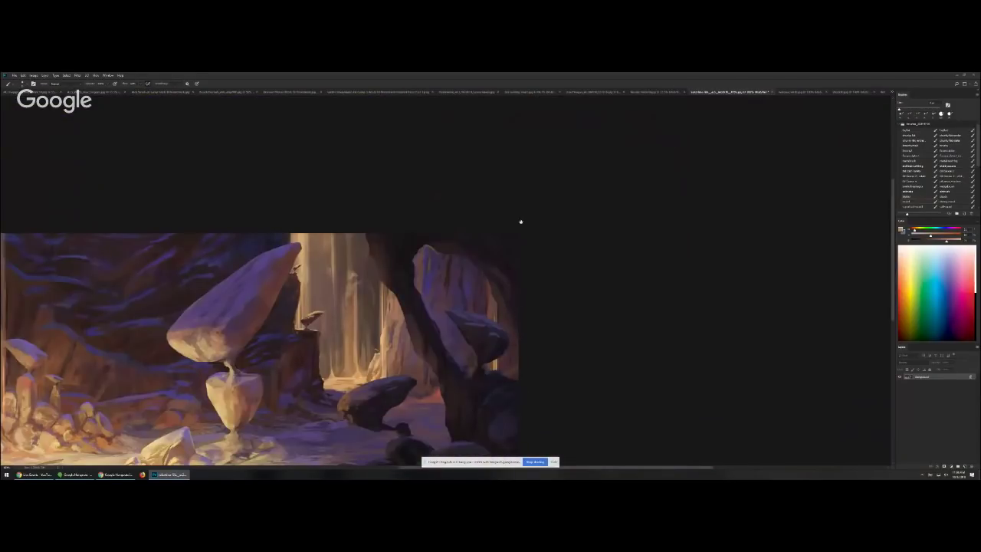
left_click_drag(521, 221, 620, 168)
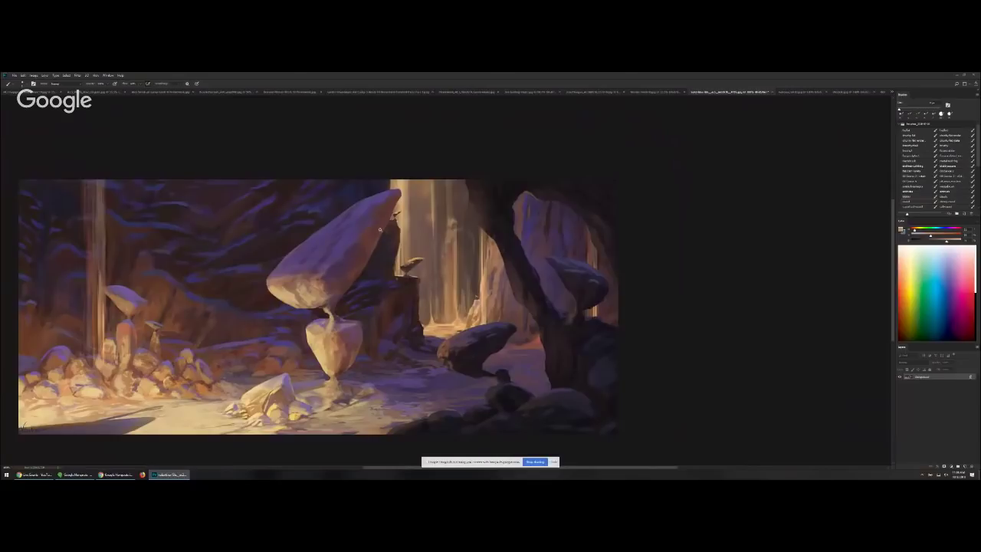
- Repaint the tip of the large upper balanced rock with purple and reddish-brown tones sampled around it
scroll(379, 229, "up", 2)
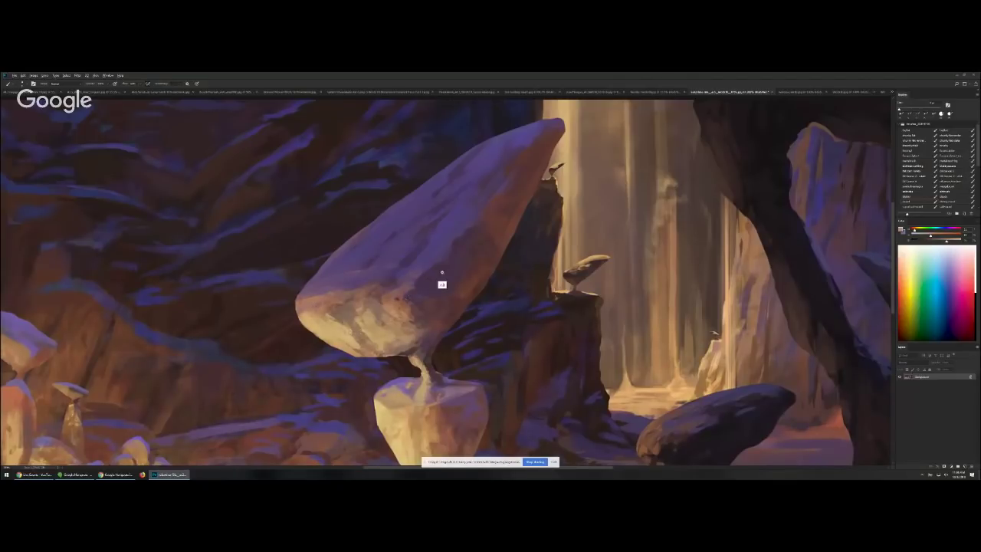
scroll(446, 269, "down", 1)
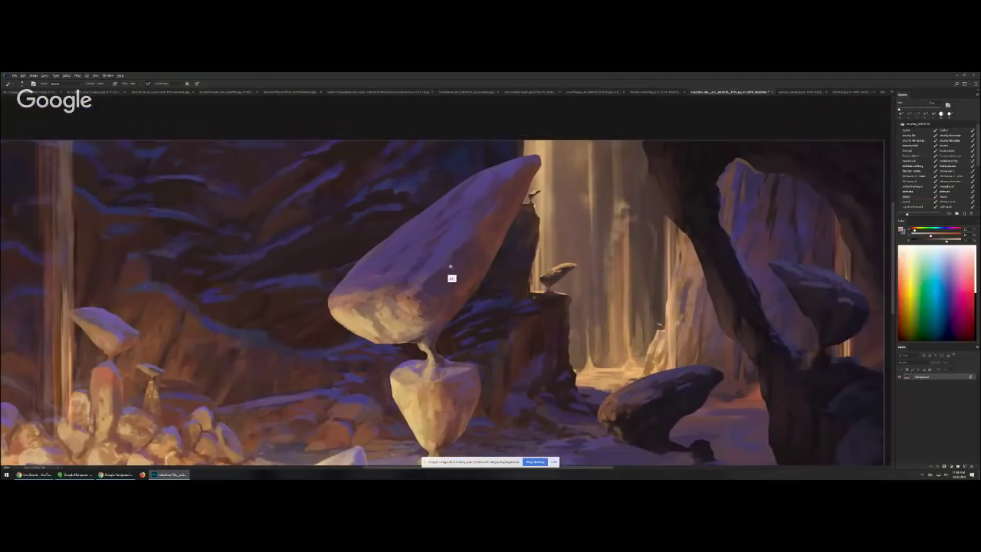
scroll(451, 266, "down", 1)
scroll(458, 250, "up", 2)
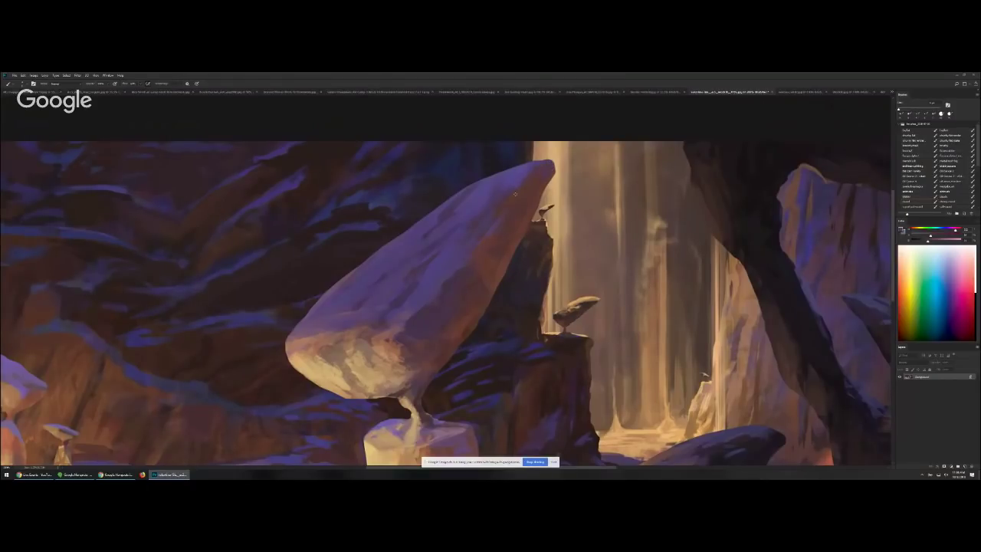
left_click(510, 175, "alt")
left_click(542, 163, "alt")
left_click(457, 286, "alt")
left_click(541, 193, "alt")
left_click_drag(486, 199, 499, 197)
left_click(441, 207, "alt")
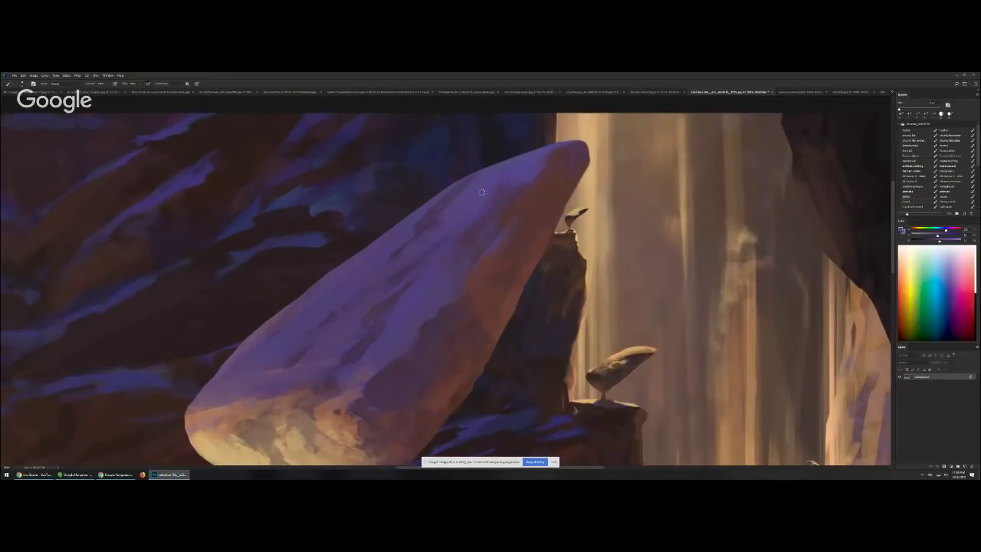
- Define the edge between the upper rock's purple top plane and warm side plane with sampled colours, and enlarge the brush
left_click(546, 168, "alt")
left_click(481, 196, "alt")
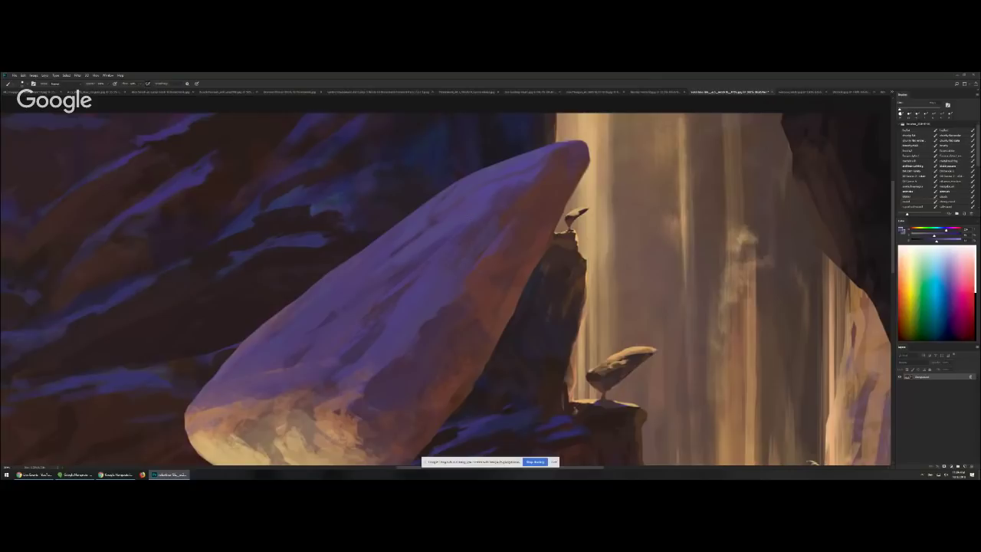
left_click(505, 211, "alt")
left_click(529, 179, "alt")
left_click(533, 182, "alt")
key("bracketright")
key("bracketright")
key("bracketright")
key("bracketright")
key("bracketright")
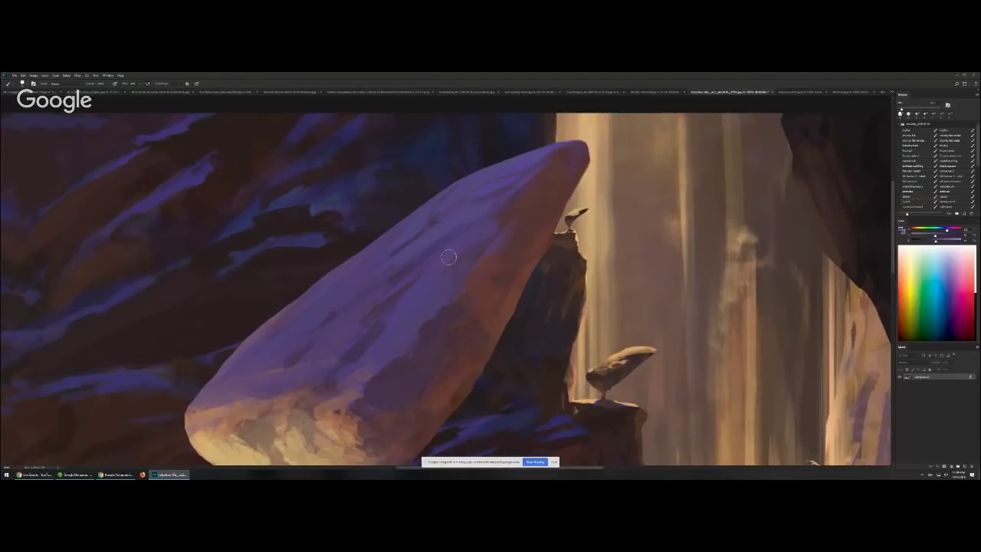
- Blend the middle of the upper rock's purple top plane into its warm side and check the whole painting
left_click(508, 220, "alt")
left_click(478, 242, "alt")
left_click(505, 216, "alt")
key("bracketleft")
left_click(515, 204, "alt")
left_click(455, 254, "alt")
left_click(456, 255, "alt")
left_click_drag(469, 276, 526, 255)
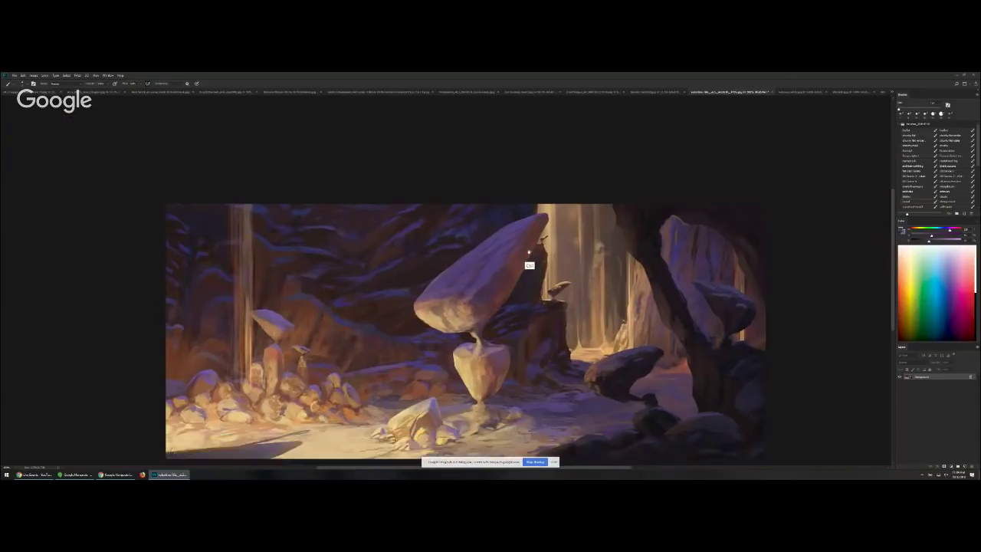
left_click(528, 255, "ctrl")
- Refine the shaded side below the upper rock's tip with sampled tones and fit the whole painting in view
scroll(537, 249, "up", 2)
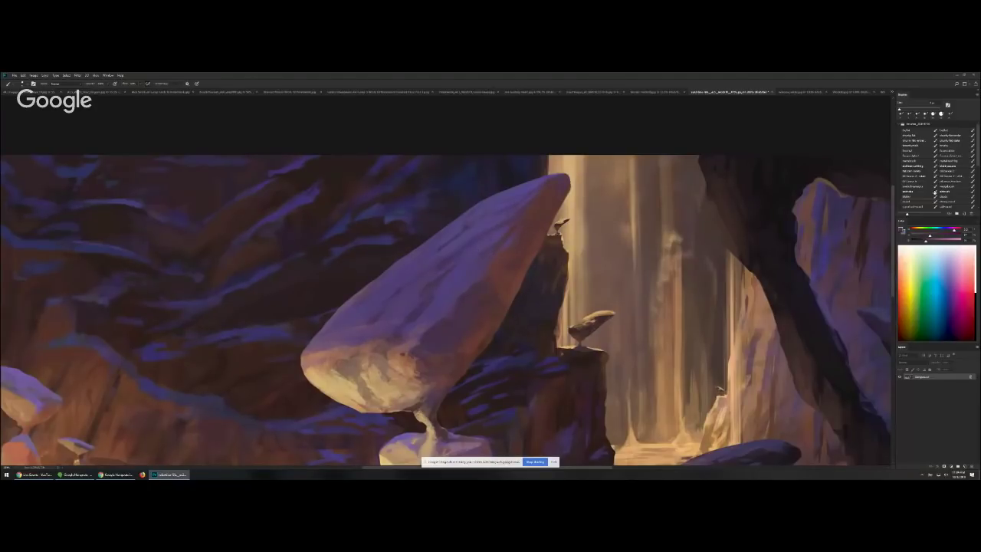
scroll(521, 222, "up", 2)
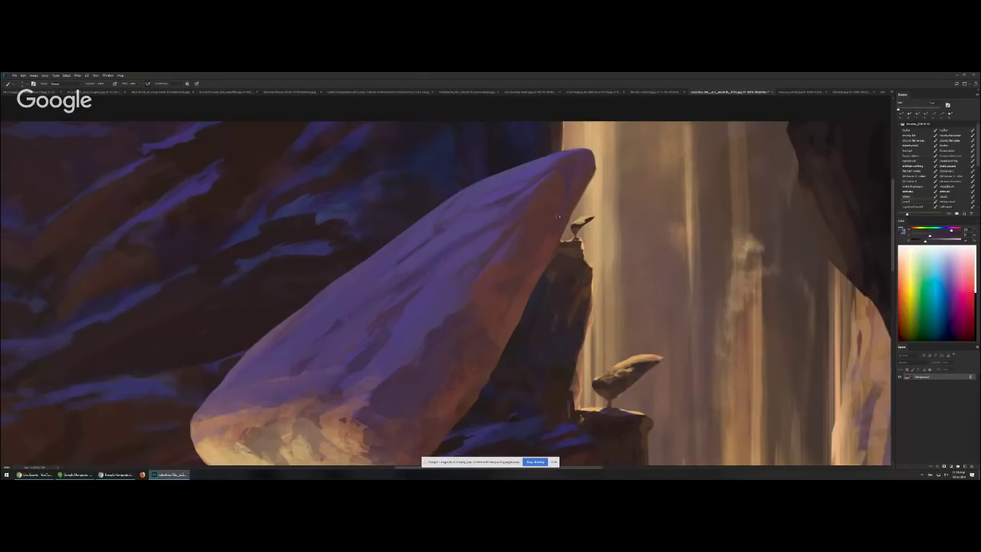
left_click(553, 246, "alt")
key("ctrl+0")
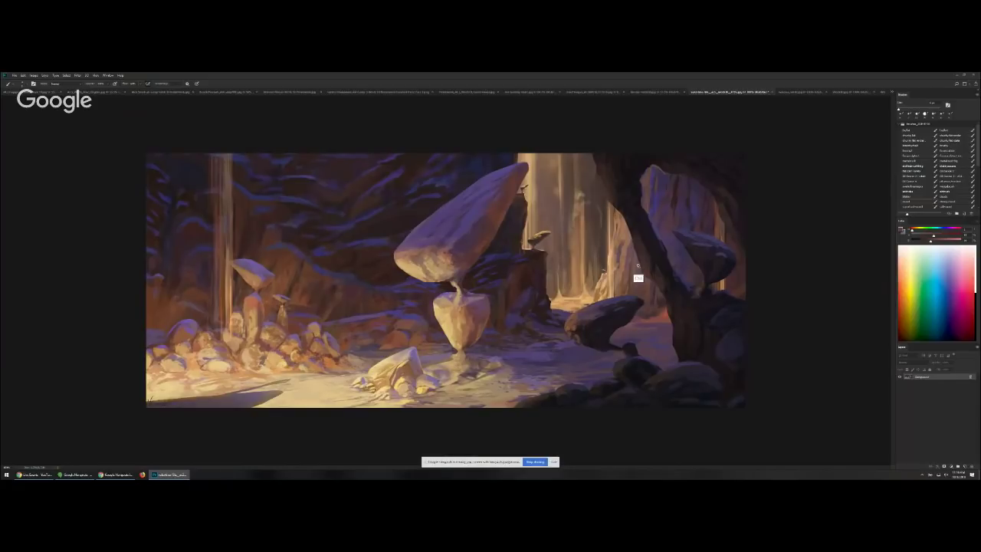
- Try strokes down the dark foreground trunk beside the boulders and undo them
scroll(637, 268, "up", 5)
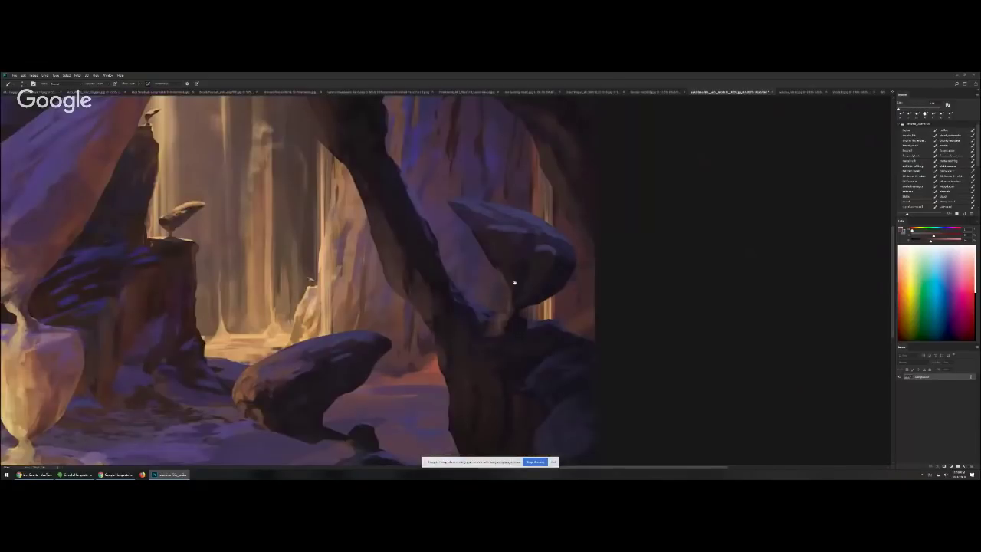
scroll(514, 283, "down", 3)
mouse_move(454, 248)
left_mouse_down()
mouse_move(498, 240)
mouse_move(467, 293)
mouse_move(469, 322)
left_mouse_up()
key("ctrl+alt+z")
key("ctrl+alt+z")
mouse_move(463, 268)
left_mouse_down()
mouse_move(501, 288)
mouse_move(480, 251)
mouse_move(450, 261)
mouse_move(464, 300)
mouse_move(487, 217)
mouse_move(466, 286)
mouse_move(459, 247)
left_mouse_up()
key("ctrl+alt+z")
key("ctrl+alt+z")
key("ctrl+alt+z")
key("ctrl+alt+z")
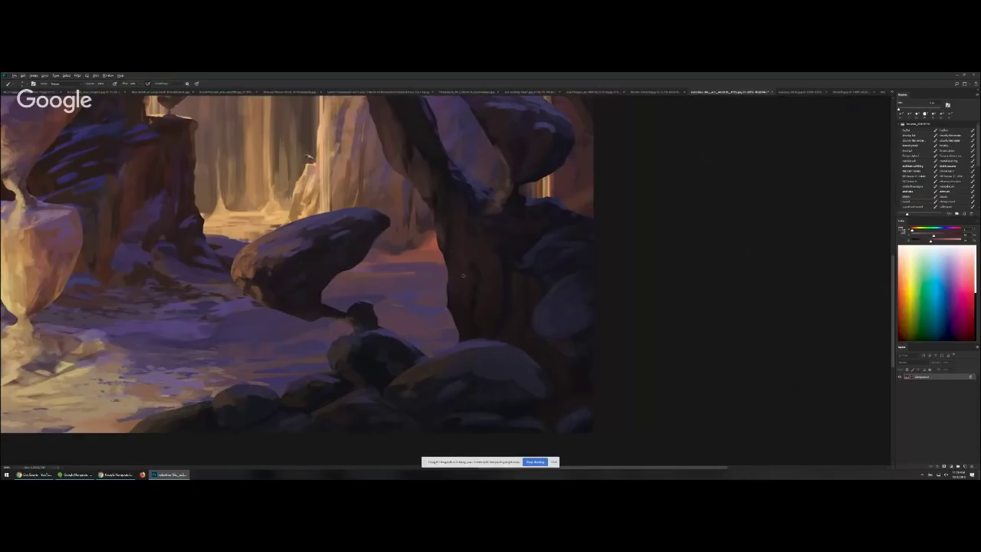
- Review the balancing rocks painting as a whole at reduced and larger size
left_click_drag(332, 229, 618, 279)
key("ctrl+minus")
key("ctrl+minus")
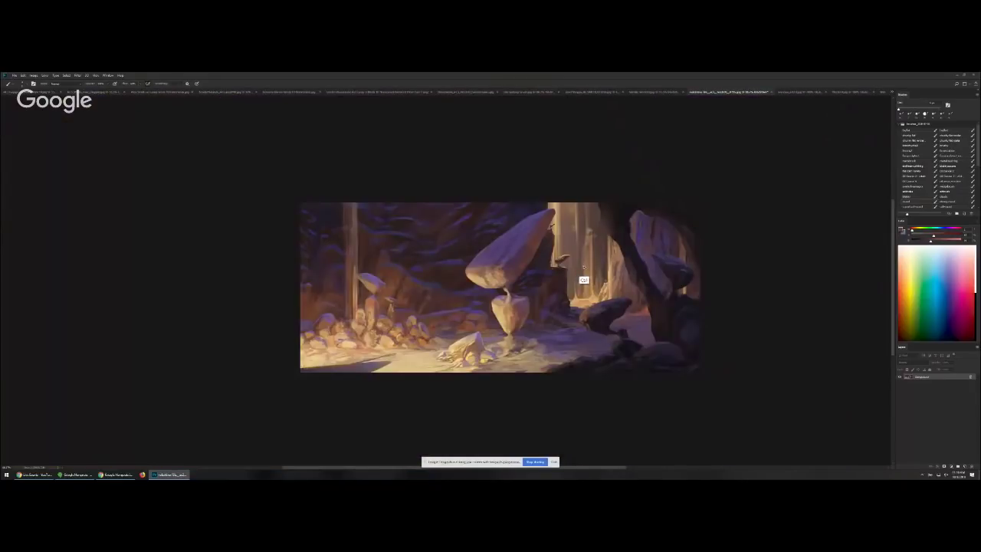
key("ctrl+plus")
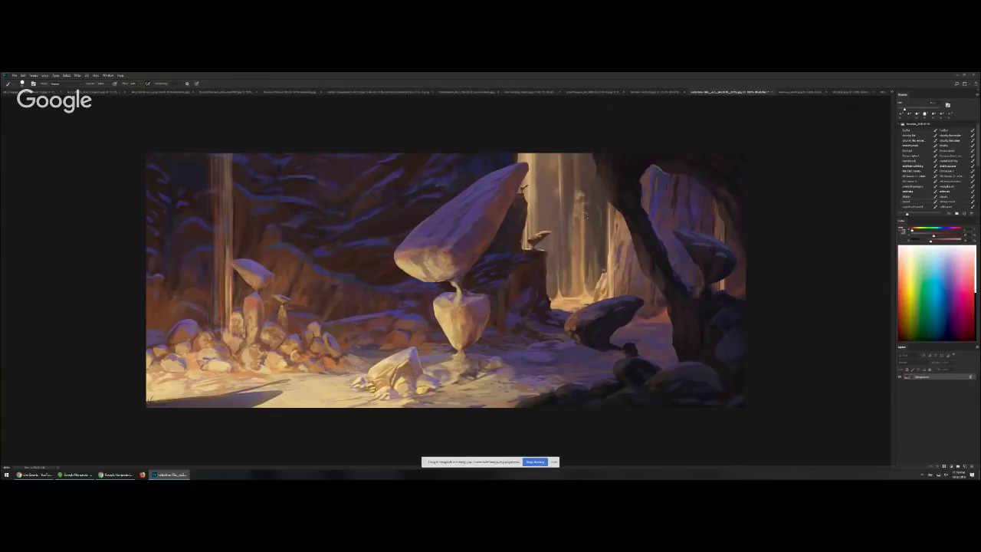
key("ctrl")
- Switch to the forest waterfall painting and examine it as a small overview and close up at the waterfall
key("ctrl+Tab")
key("ctrl+Tab")
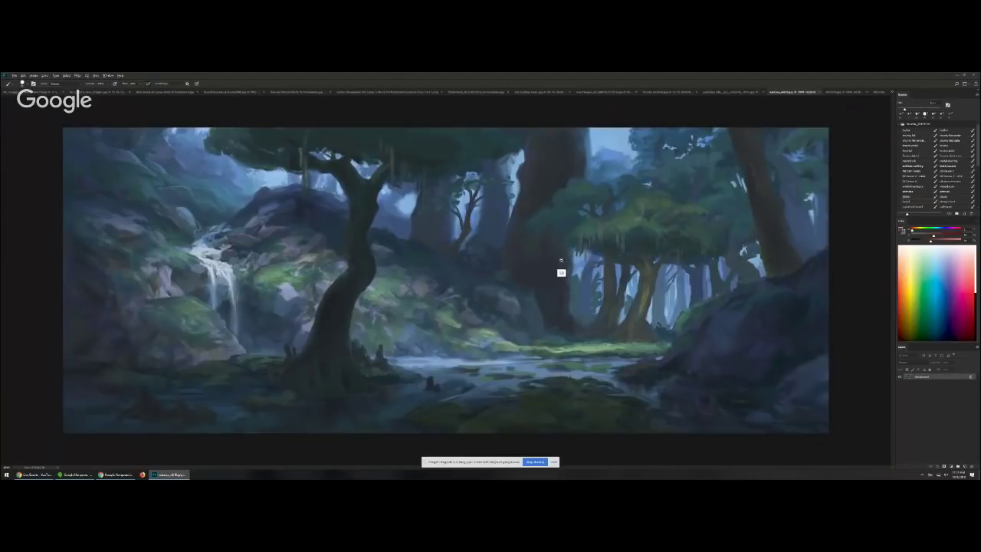
scroll(561, 260, "down", 3)
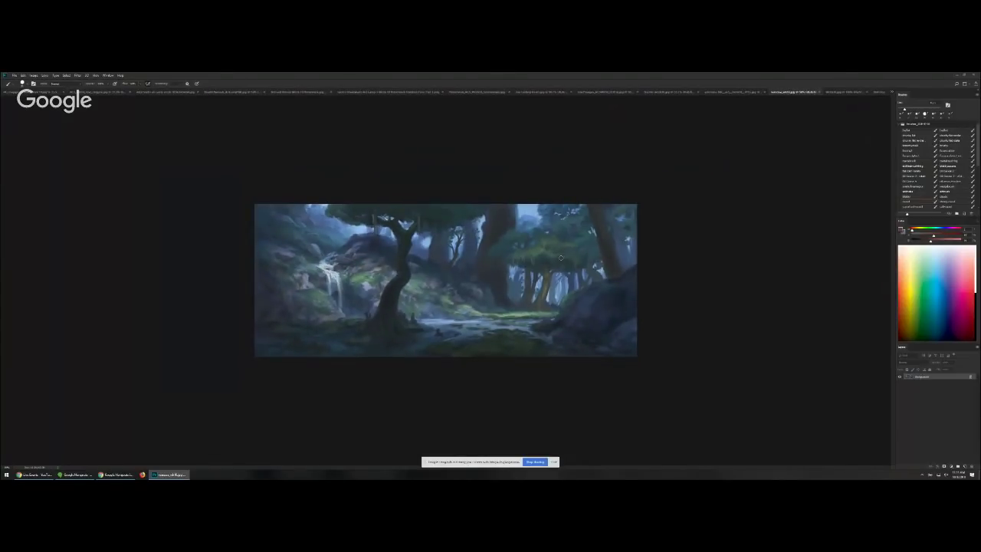
scroll(561, 257, "up", 3)
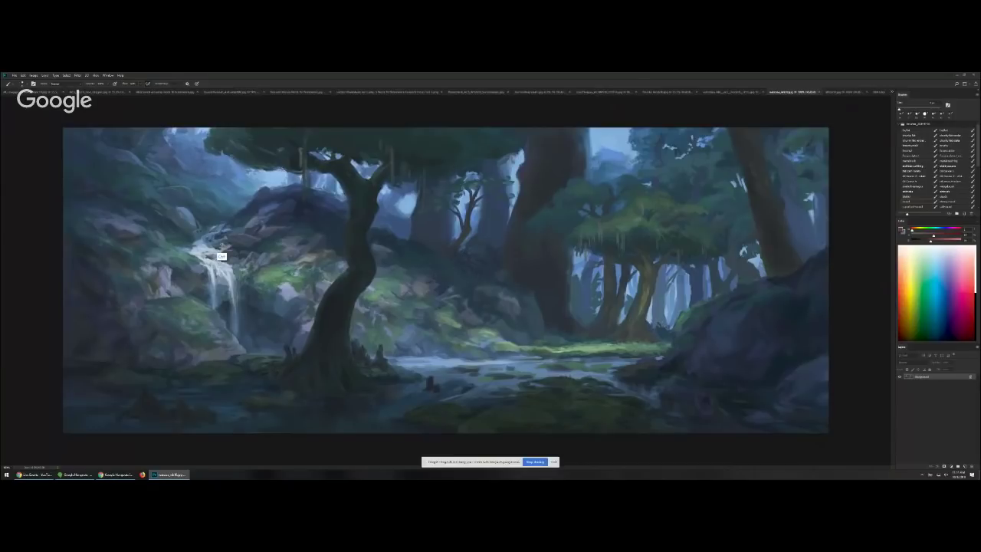
left_click_drag(221, 245, 223, 246)
scroll(223, 249, "up", 5)
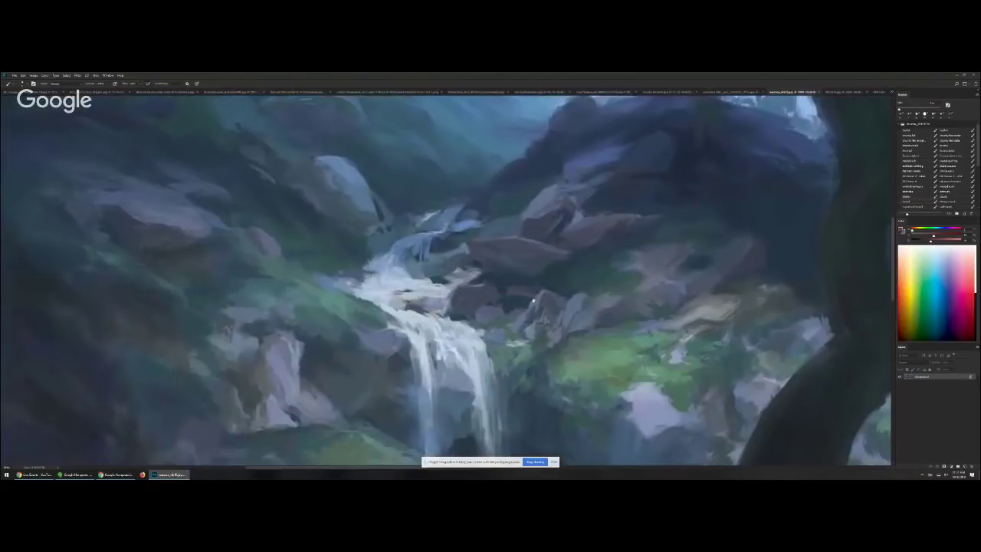
- Try strokes across the rocks beside the waterfall's upper pool and undo them
left_click_drag(533, 301, 571, 246)
key("ctrl+z")
mouse_move(582, 295)
left_mouse_down()
mouse_move(456, 237)
mouse_move(458, 306)
mouse_move(527, 285)
left_mouse_up()
key("ctrl+z")
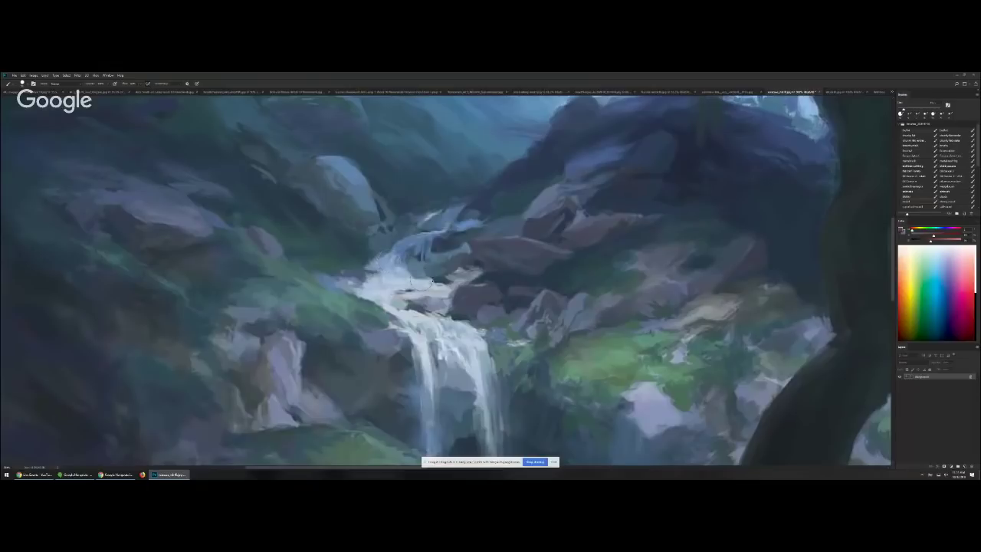
scroll(382, 314, "down", 1)
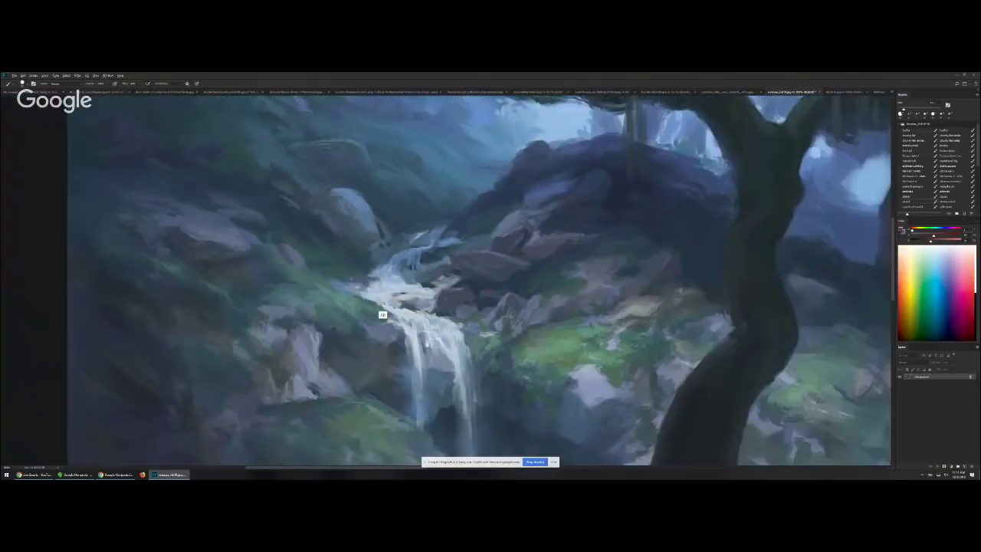
scroll(382, 315, "down", 2)
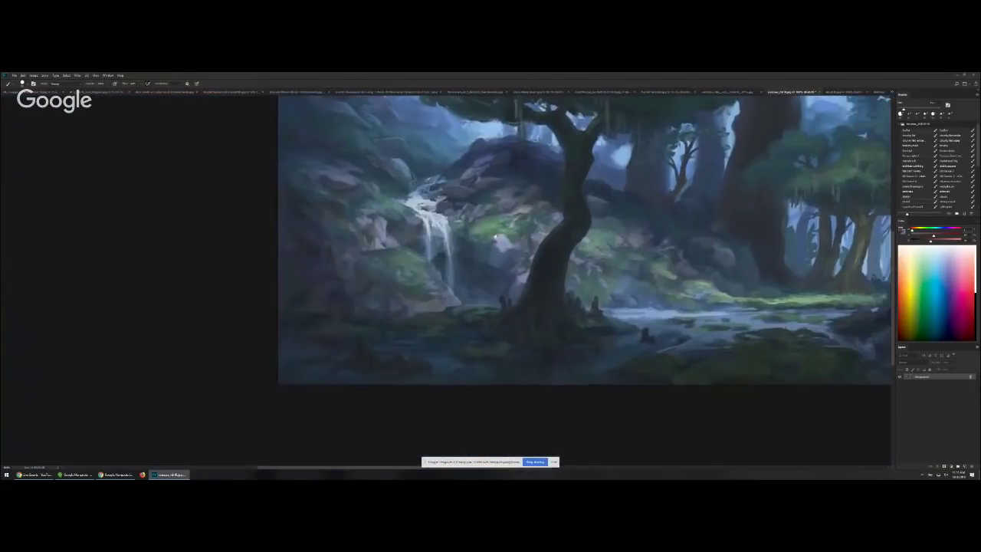
- Try a red loop around the dark area of the bank at the painting's left edge and undo it
left_click_drag(483, 242, 460, 224)
left_click_drag(475, 261, 604, 321)
key("ctrl+plus")
left_click_drag(498, 328, 516, 290)
left_click_drag(445, 354, 383, 307)
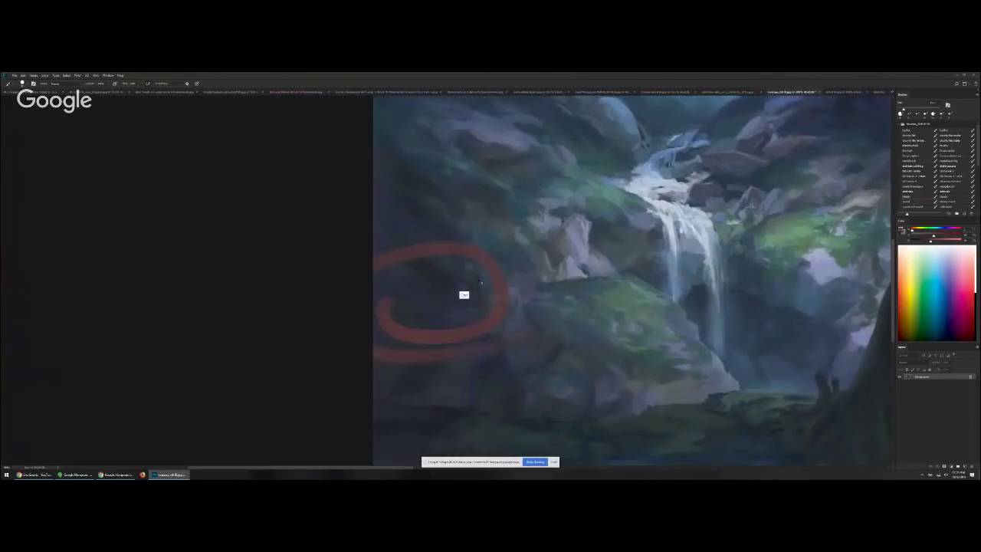
key("ctrl+z")
- Try a stroke at the lip of the waterfall, undo it, and fit the whole forest painting in view
mouse_move(650, 184)
left_mouse_down()
mouse_move(711, 220)
mouse_move(670, 211)
left_mouse_up()
key("ctrl+z")
left_click(712, 210, "alt")
scroll(714, 216, "down", 3)
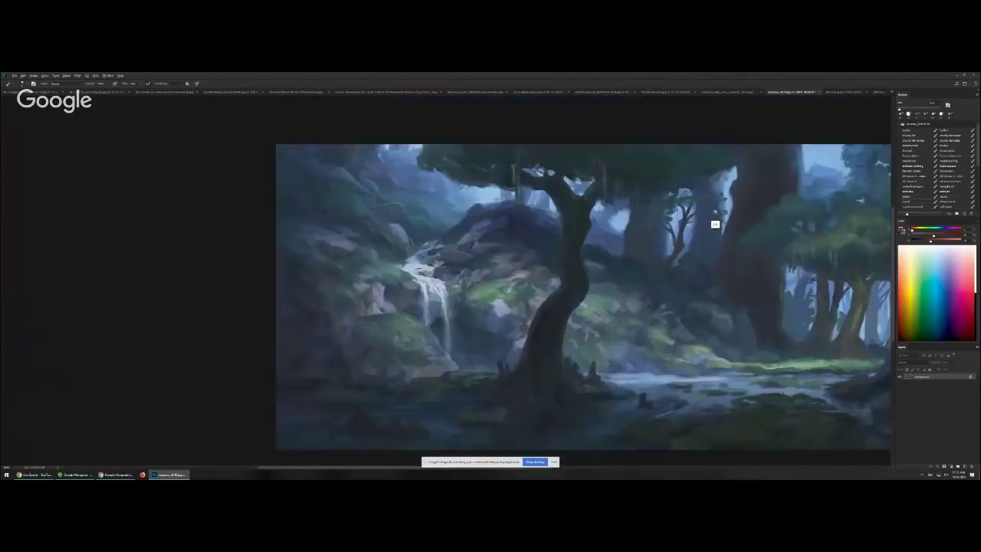
scroll(592, 308, "up", 2)
key("ctrl+1")
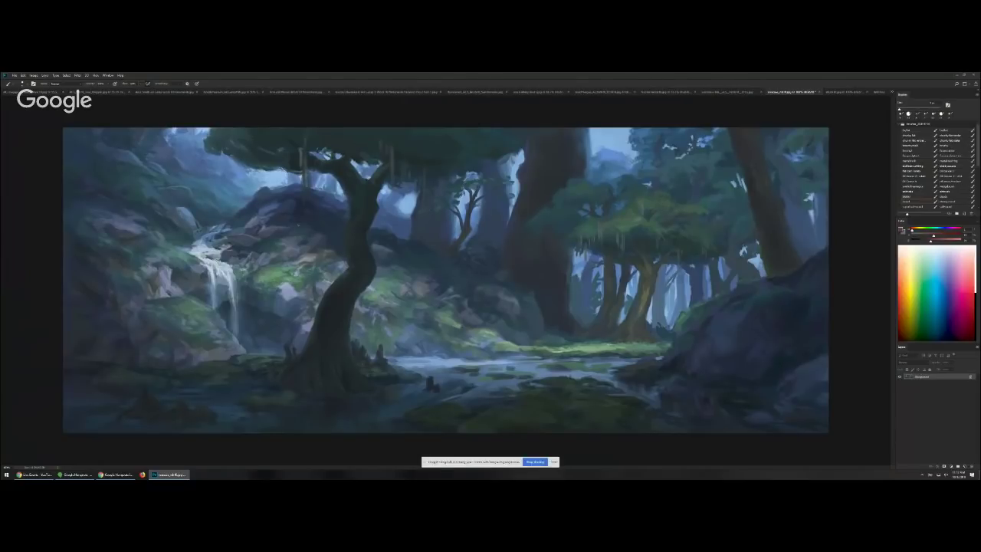
- Try marks over the waterfall and the upper left rocks and undo them
mouse_move(249, 262)
left_mouse_down()
mouse_move(189, 265)
mouse_move(258, 282)
mouse_move(185, 248)
mouse_move(209, 231)
mouse_move(238, 279)
left_mouse_up()
key("ctrl+z")
key("ctrl+z")
mouse_move(119, 168)
left_mouse_down()
mouse_move(77, 163)
mouse_move(79, 200)
mouse_move(108, 180)
mouse_move(96, 132)
mouse_move(101, 179)
left_mouse_up()
key("ctrl+z")
- Try loops outlining the large dark boulder on the right and marks around the waterfall slope, and undo them
mouse_move(222, 248)
left_mouse_down()
mouse_move(207, 255)
mouse_move(233, 271)
mouse_move(239, 263)
left_mouse_up()
mouse_move(115, 197)
left_mouse_down()
mouse_move(77, 192)
mouse_move(79, 178)
left_mouse_up()
mouse_move(797, 284)
left_mouse_down()
mouse_move(790, 383)
mouse_move(712, 375)
mouse_move(797, 390)
left_mouse_up()
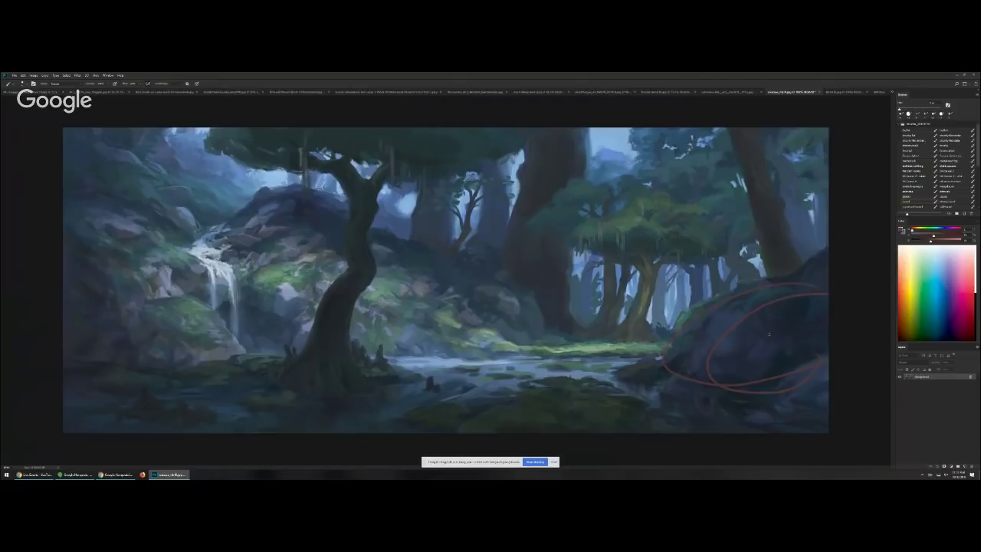
key("ctrl+alt+z")
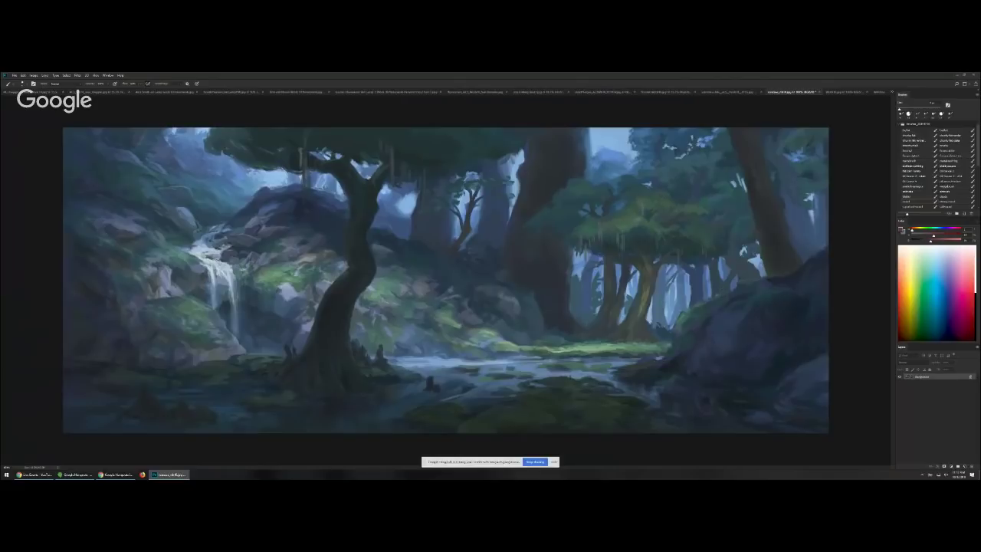
mouse_move(172, 257)
left_mouse_down()
mouse_move(215, 309)
mouse_move(164, 284)
mouse_move(226, 230)
mouse_move(314, 239)
left_mouse_up()
key("ctrl+alt+z")
- Paint sampled bark tones with a larger brush on the lit tree's trunk base and the darker trunk beside it
mouse_move(658, 345)
left_mouse_down()
mouse_move(779, 301)
mouse_move(713, 369)
mouse_move(805, 302)
mouse_move(812, 345)
mouse_move(734, 369)
left_mouse_up()
left_click(614, 331, "ctrl")
left_click(626, 335, "ctrl")
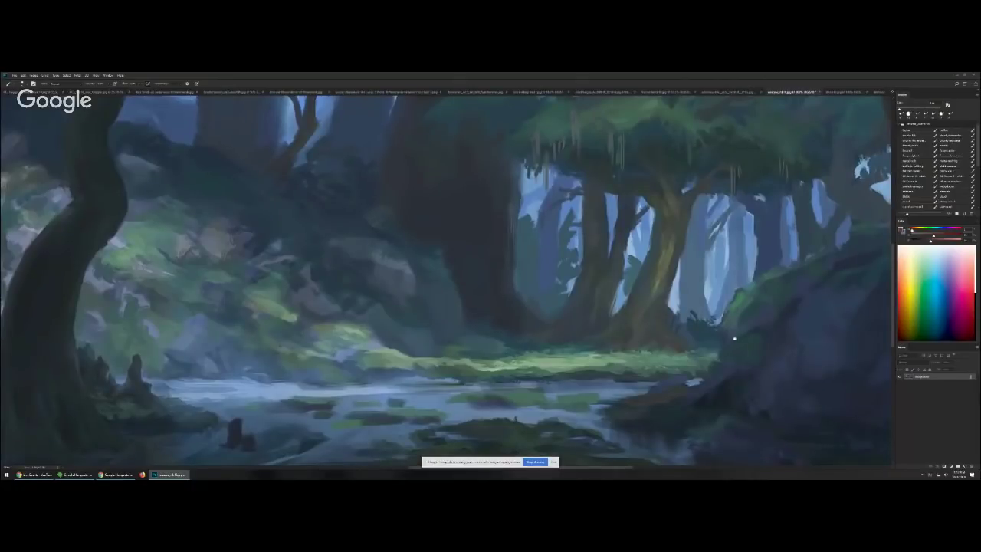
left_click_drag(734, 338, 642, 325)
left_click(558, 297, "alt")
key("bracketright")
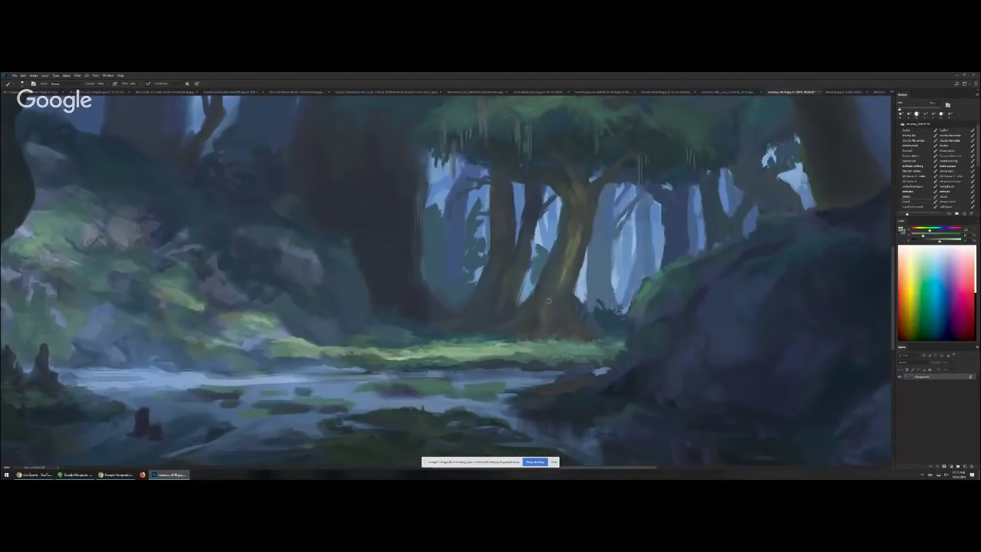
left_click(559, 285, "alt")
key("bracketright")
key("bracketright")
left_click_drag(498, 218, 497, 256)
left_click(500, 267, "alt")
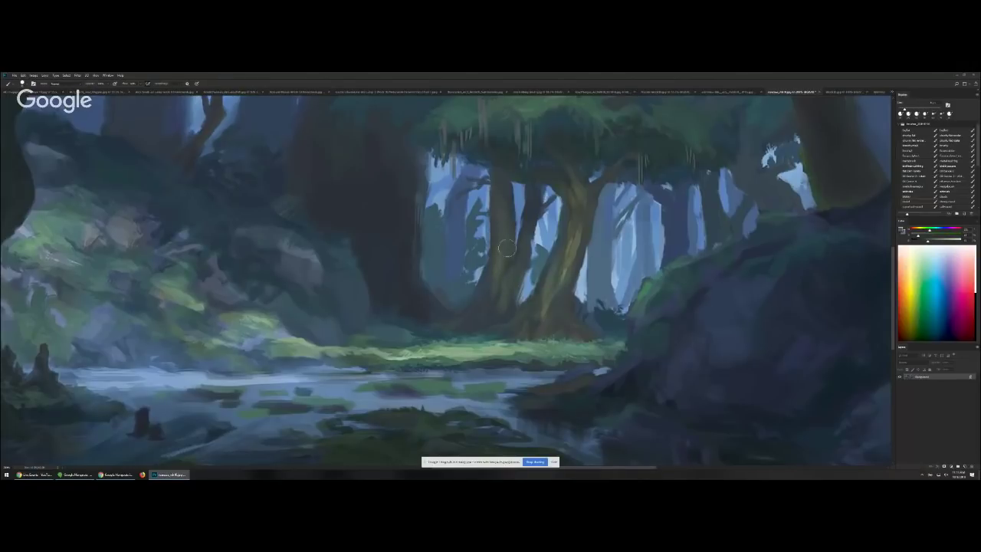
- Model the light and shadow on the darker trunks beside the lit tree with sampled tones and varied brush sizes
left_click(528, 230, "alt")
key("bracketleft")
key("bracketleft")
key("bracketright")
key("bracketright")
left_click(522, 259, "alt")
key("bracketright")
key("bracketright")
left_click(496, 279, "alt")
left_click(503, 277, "alt")
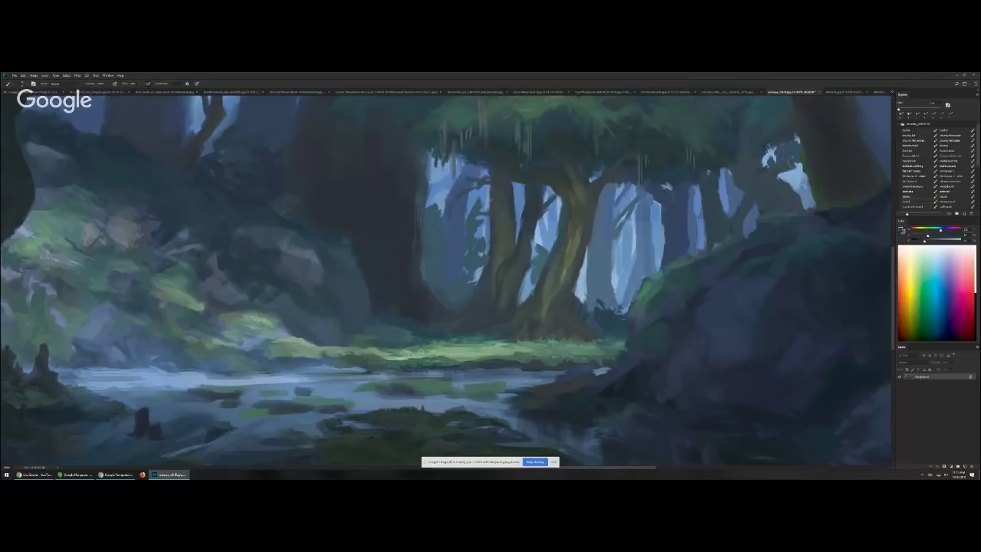
- Blend sampled greens along the grass line where the trunks of the lit trees meet the ground
left_click(501, 273, "alt")
left_click(566, 273, "alt")
left_click(513, 351, "alt")
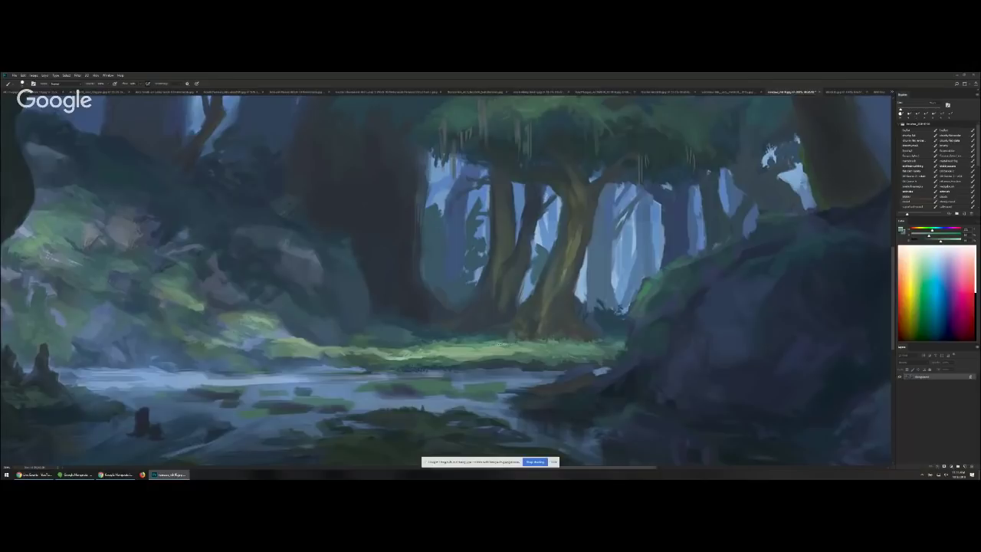
left_click_drag(462, 336, 505, 336)
left_click_drag(575, 342, 583, 342)
left_click(563, 285, "alt")
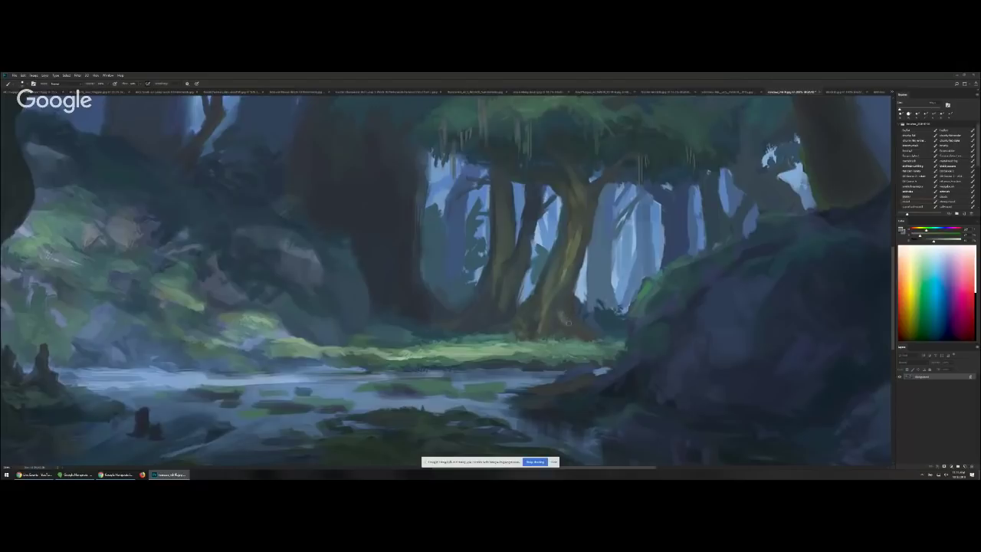
- Shape the roots and shaded base of the lit tree with sampled bark and shadow tones
left_click_drag(594, 334, 567, 311)
left_click(561, 311, "alt")
left_click(540, 321, "alt")
left_click(571, 306, "alt")
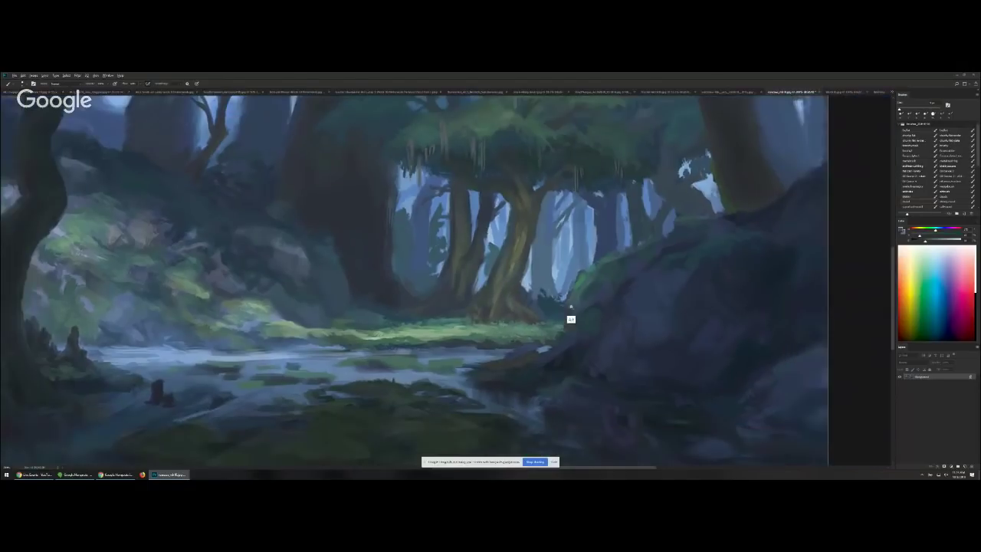
- Review the whole forest painting, mirroring the canvas horizontally and flipping it back
left_click(571, 306, "alt")
left_click_drag(532, 287, 760, 293)
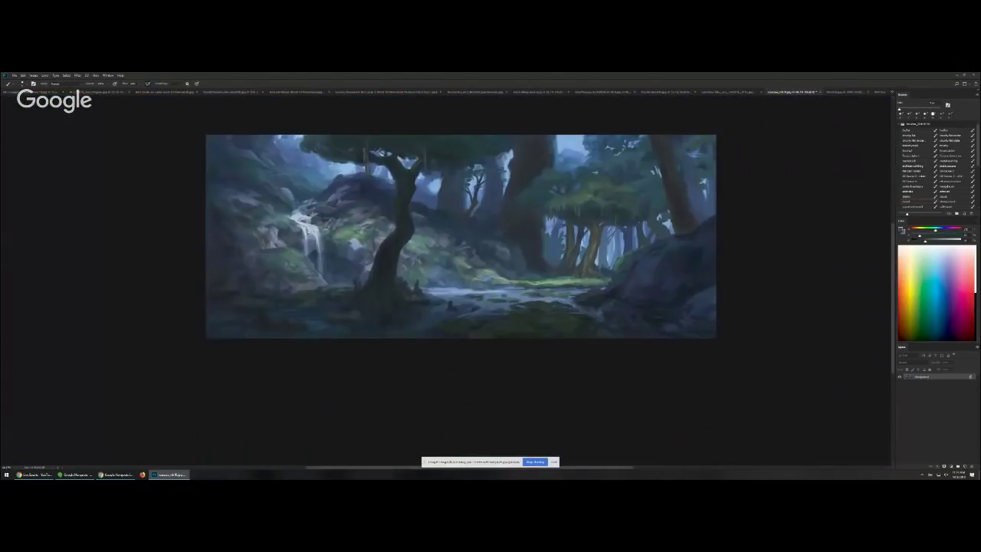
key("ctrl+shift+h")
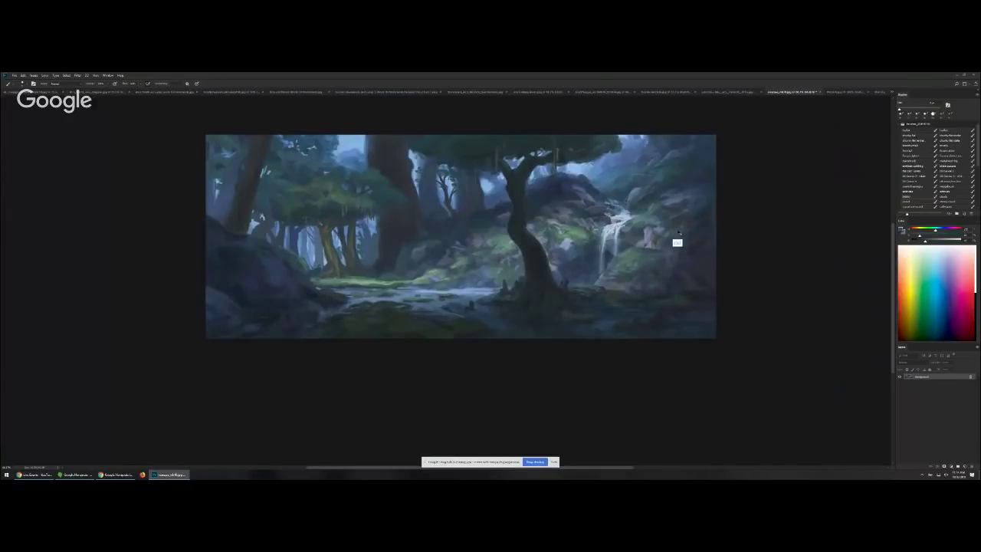
key("ctrl+shift+h")
- Paint the mossy bank and waterline at the foot of the dark foreground tree with sampled tones and show the whole painting
left_click(400, 330, "ctrl")
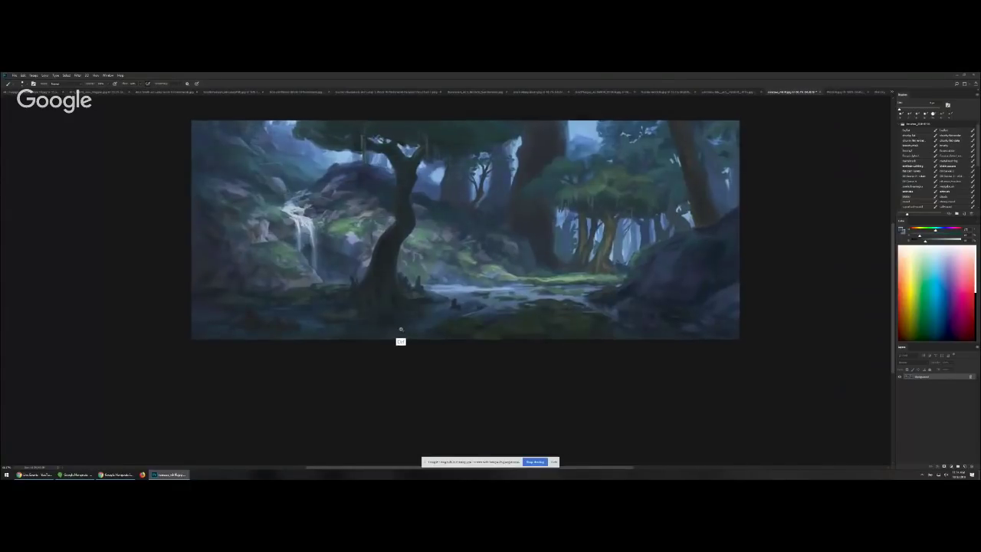
left_click(401, 329, "ctrl")
left_click_drag(422, 335, 584, 262)
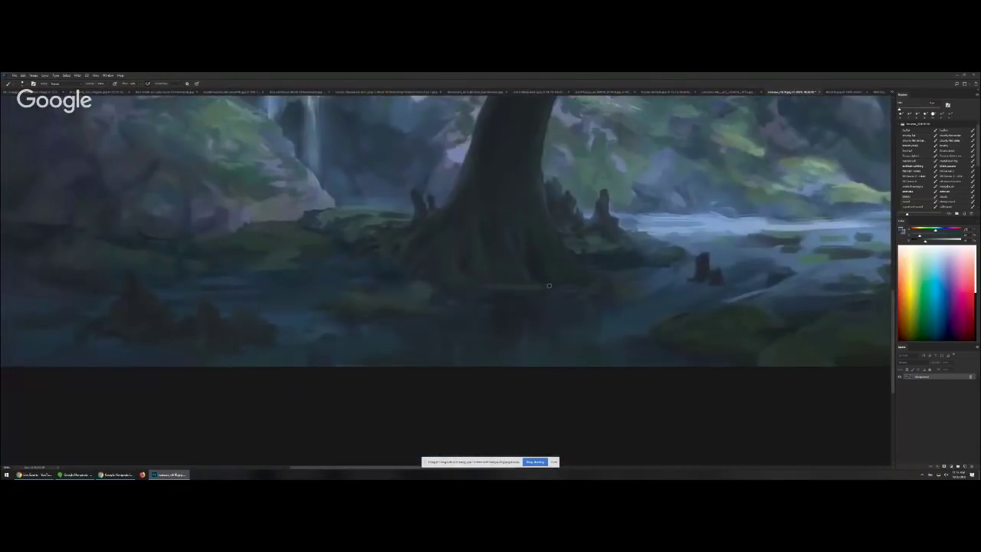
left_click(393, 302, "alt")
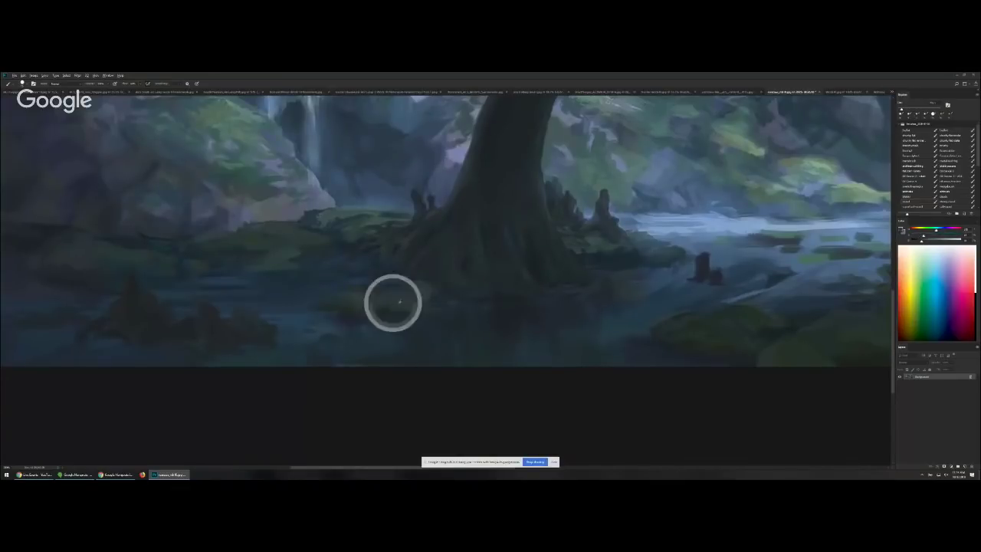
left_click(418, 295, "alt")
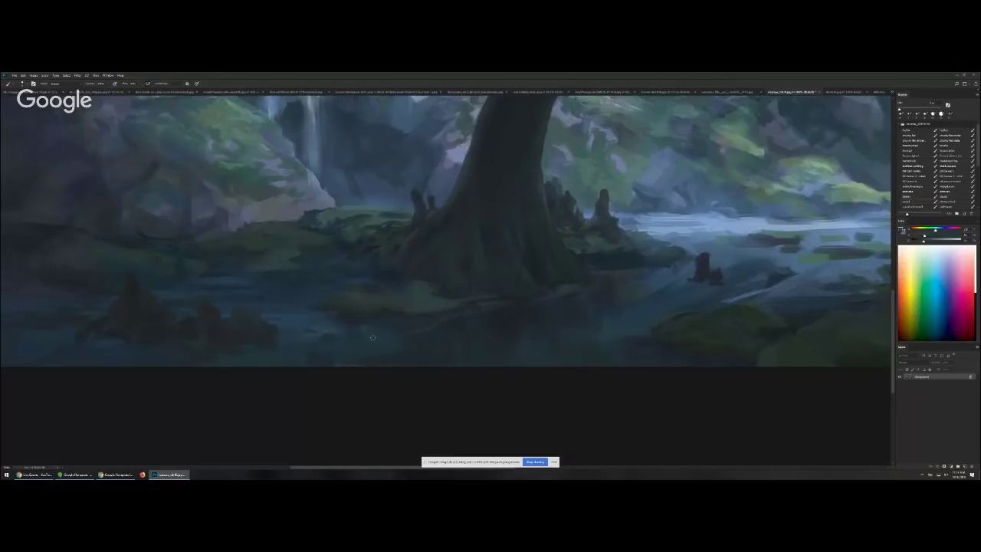
left_click(325, 330, "alt")
left_click(678, 284, "alt")
left_click(679, 284, "alt")
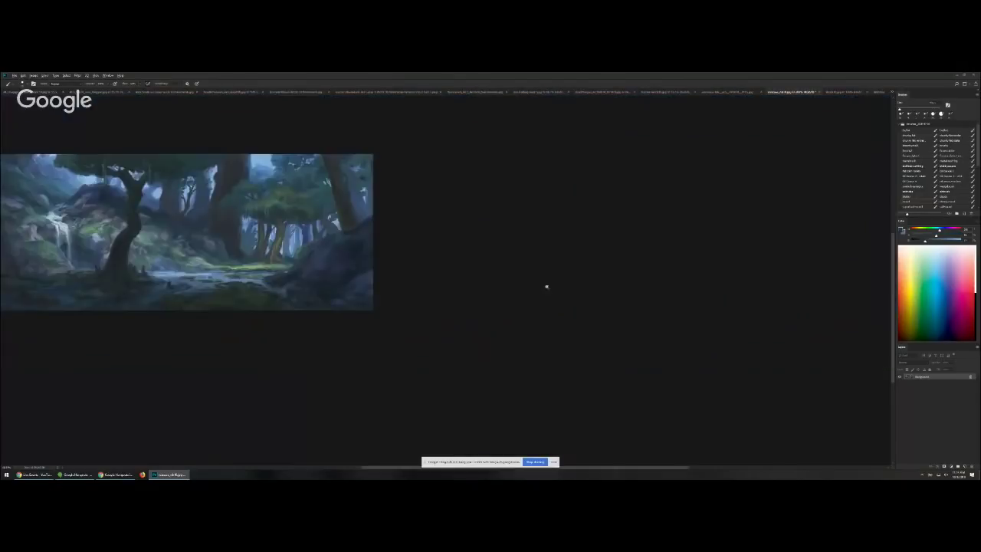
left_click_drag(265, 327, 529, 311)
scroll(484, 315, "up", 1)
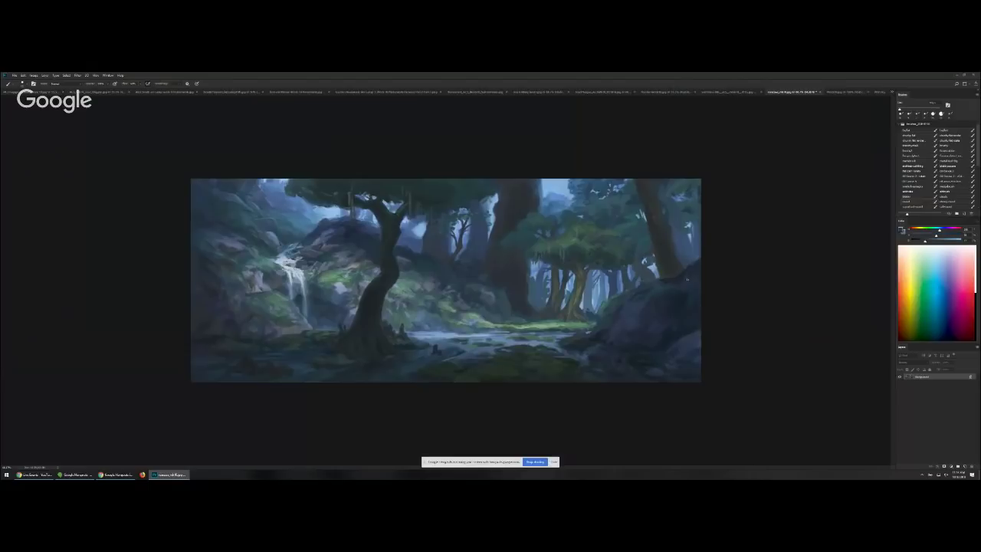
- Switch to the misty rocky hillside painting, try strokes across the slope and the mist, and undo them
key("ctrl+Tab")
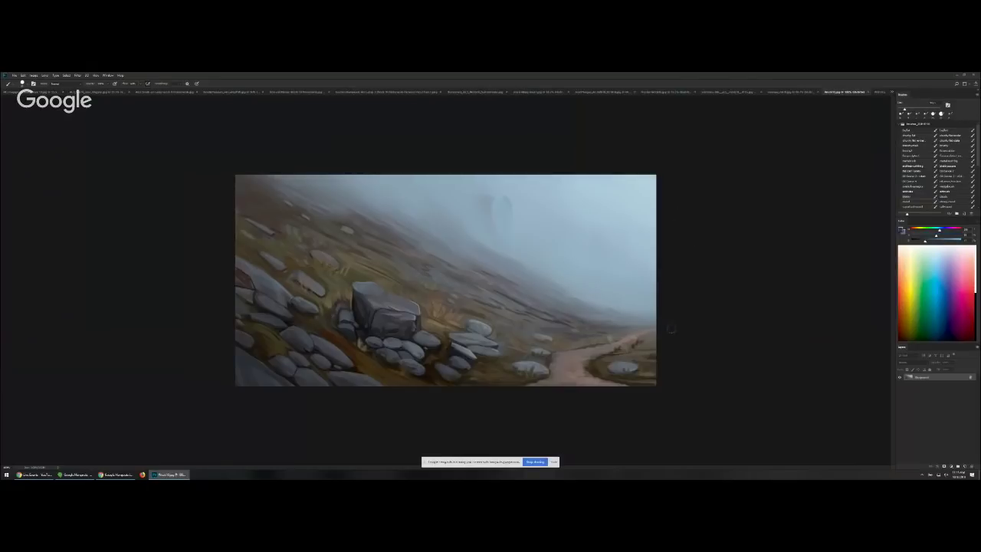
left_click_drag(406, 318, 596, 283)
key("ctrl+z")
left_click_drag(512, 240, 540, 268)
left_click_drag(549, 216, 551, 268)
key("ctrl+z")
- Try looped and boxy marks in the misty sky to indicate distant shapes and undo them
mouse_move(491, 222)
left_mouse_down()
mouse_move(470, 216)
mouse_move(511, 211)
mouse_move(502, 206)
left_mouse_up()
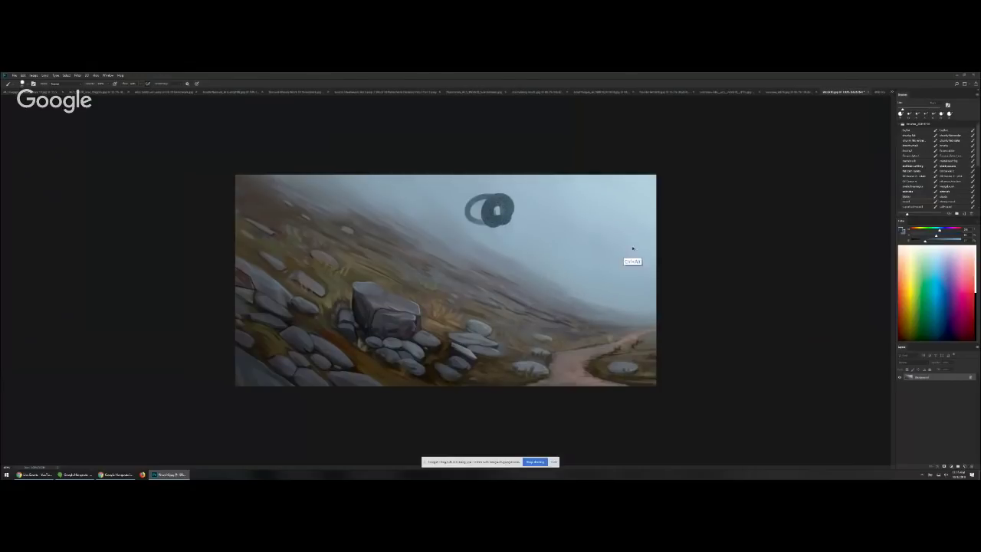
key("ctrl+z")
mouse_move(593, 226)
left_mouse_down()
mouse_move(590, 250)
mouse_move(623, 226)
left_mouse_up()
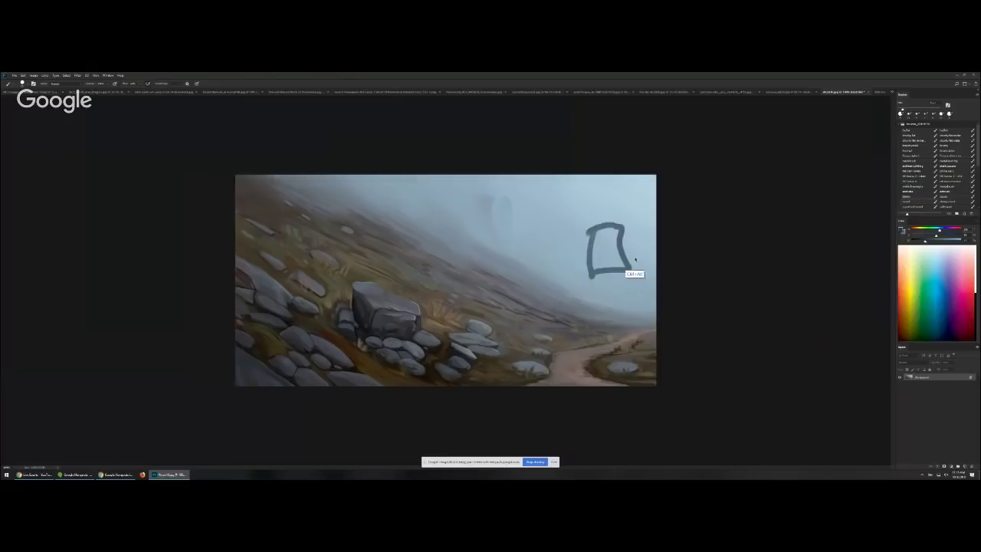
key("ctrl+z")
key("ctrl+plus")
key("ctrl+plus")
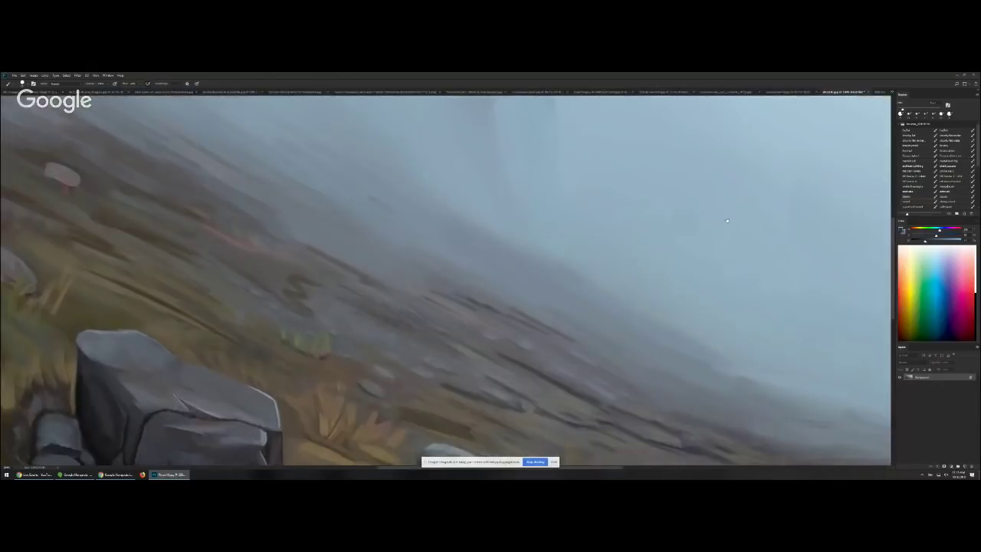
mouse_move(587, 266)
left_mouse_down()
mouse_move(594, 224)
mouse_move(649, 301)
mouse_move(650, 214)
left_mouse_up()
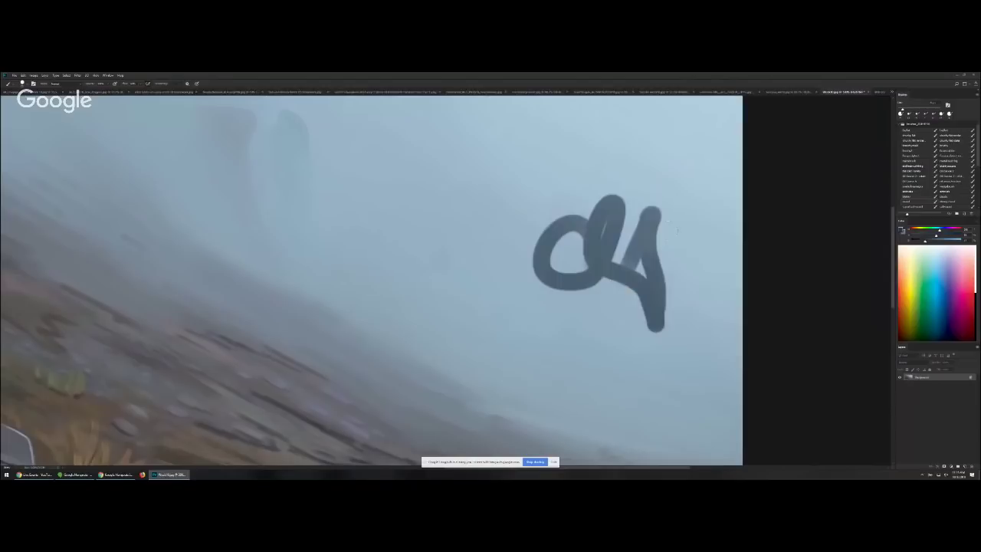
key("ctrl+z")
- Paint a tall rock tower silhouette fading into the mist above the path with a sampled grey-blue tone
key("ctrl+minus")
left_click(613, 286, "alt")
key("bracketright")
left_click(387, 296, "alt")
mouse_move(405, 282)
left_mouse_down()
mouse_move(421, 256)
mouse_move(432, 284)
mouse_move(422, 237)
mouse_move(441, 270)
mouse_move(426, 258)
mouse_move(436, 237)
mouse_move(445, 285)
mouse_move(447, 242)
mouse_move(434, 286)
mouse_move(420, 243)
mouse_move(407, 310)
mouse_move(423, 304)
mouse_move(423, 249)
mouse_move(425, 300)
left_mouse_up()
key("ctrl+z")
key("bracketright")
key("bracketleft")
key("bracketleft")
mouse_move(449, 248)
left_mouse_down()
mouse_move(431, 239)
mouse_move(454, 242)
mouse_move(435, 237)
mouse_move(421, 285)
left_mouse_up()
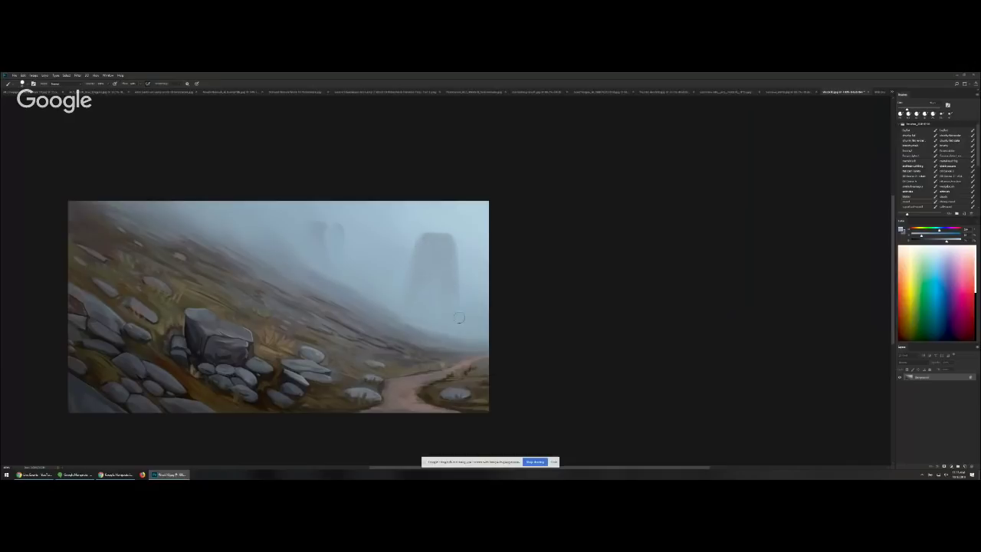
left_click_drag(511, 311, 613, 295)
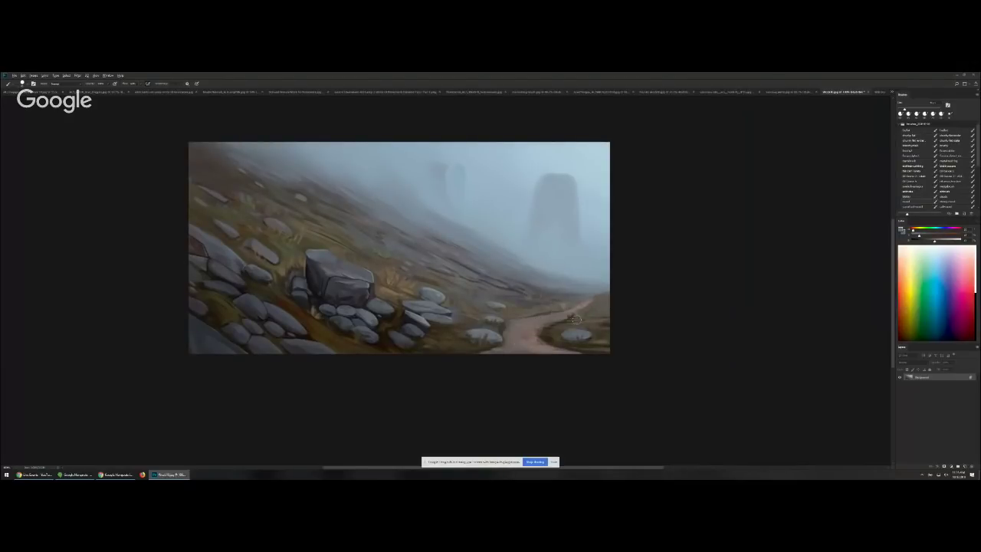
- Repaint the far stretch of the path as a thin light strip receding toward the mist with sampled tones
left_click(591, 319, "alt")
left_click_drag(526, 360, 642, 298)
key("ctrl+z")
left_click(526, 348, "alt")
left_click(565, 271, "alt")
mouse_move(581, 306)
left_mouse_down()
mouse_move(595, 299)
mouse_move(581, 309)
left_mouse_up()
left_click(601, 320, "alt")
left_click(552, 270, "alt")
left_click(534, 331, "alt")
- Widen the path leftward along the painting's lower edge and rework its grassy right bank with a larger brush
key("bracketright")
key("bracketright")
mouse_move(503, 334)
left_mouse_down()
mouse_move(431, 352)
mouse_move(497, 352)
left_mouse_up()
key("bracketright")
left_click(567, 336, "alt")
left_click(591, 339, "alt")
left_click(556, 339, "alt")
left_click(547, 339, "alt")
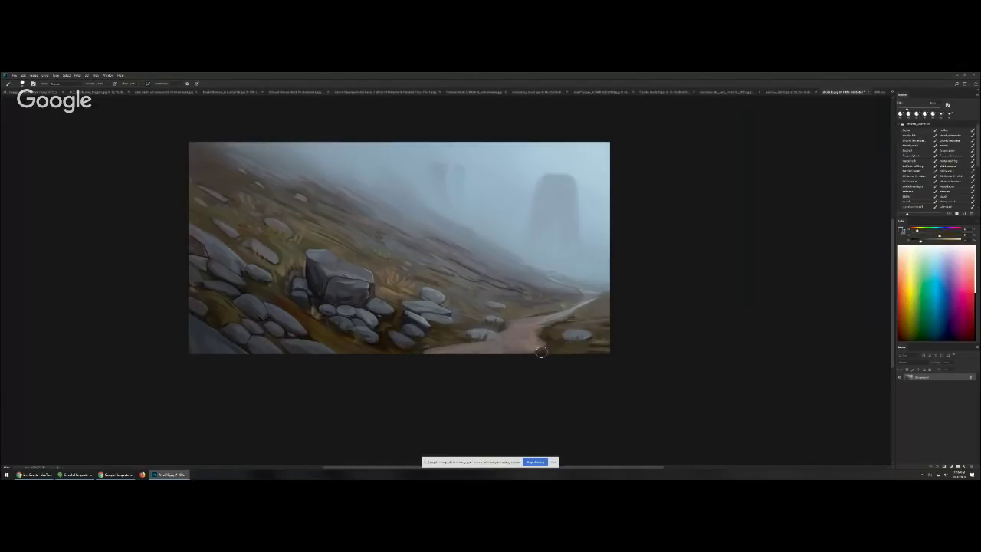
left_click(493, 357, "alt")
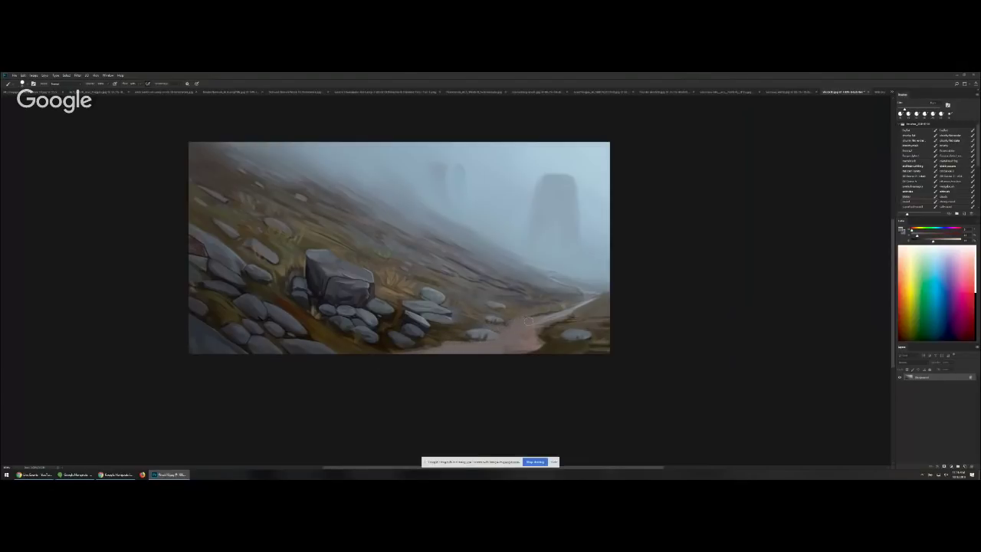
- Flip the canvas horizontally and refine the top plane and upper right edge of the large boulder with sampled tones
key("ctrl+h")
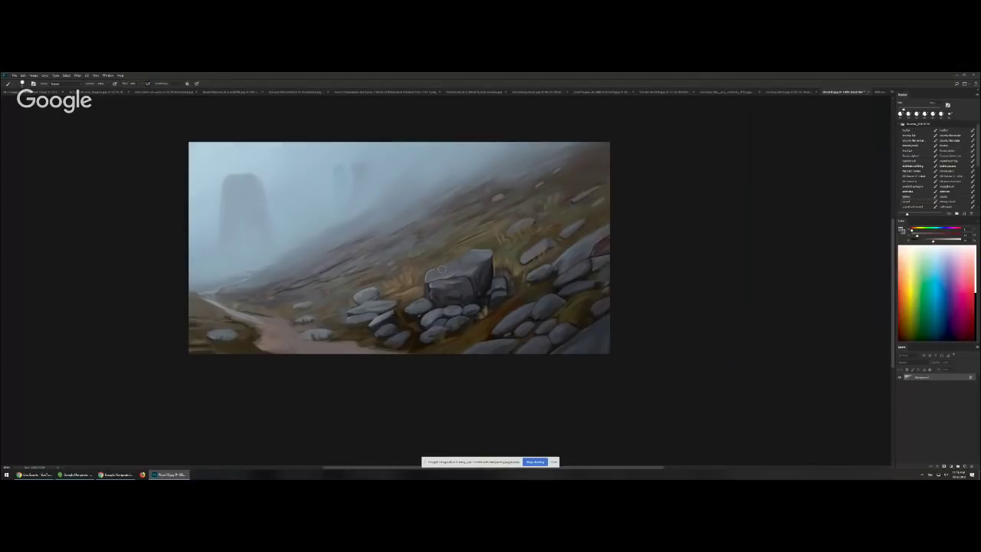
left_click(479, 294, "ctrl")
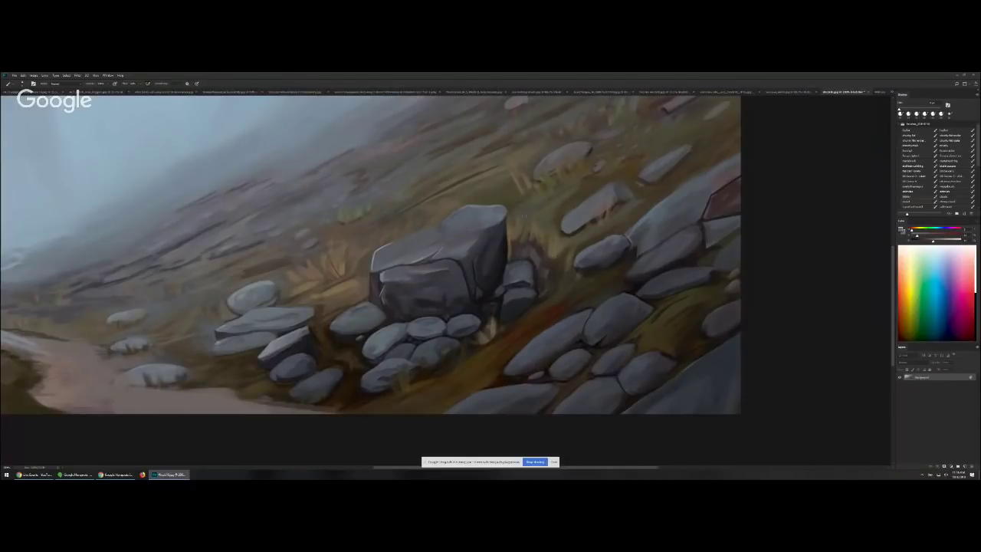
mouse_move(465, 210)
left_mouse_down()
mouse_move(466, 233)
mouse_move(492, 230)
left_mouse_up()
left_click(506, 224, "alt")
left_click_drag(505, 213, 500, 222)
left_click(492, 216, "alt")
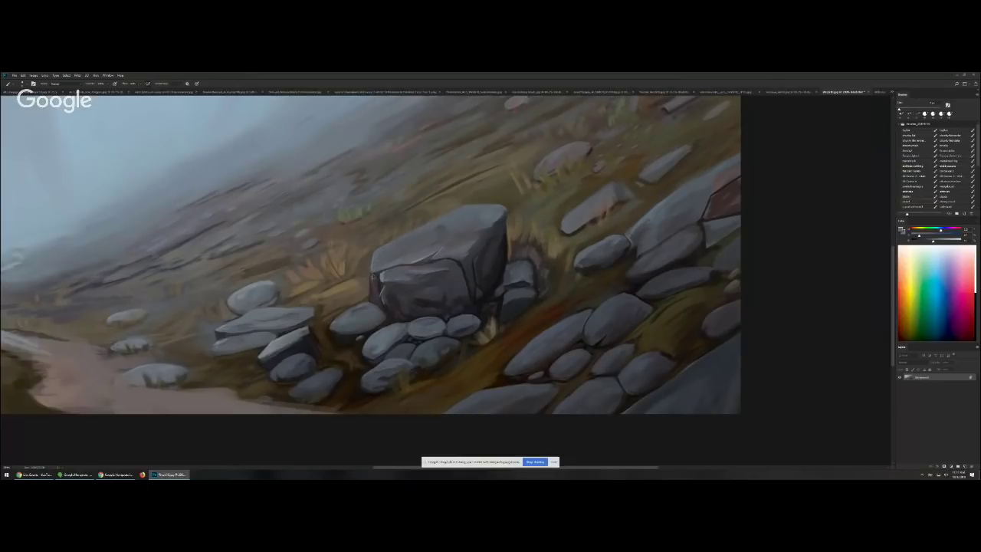
- Paint over the light crack along the front edge of the large boulder's top plane with sampled grey tones
left_click(375, 285, "alt")
key("]")
left_click_drag(433, 248, 411, 262)
left_click(445, 248, "alt")
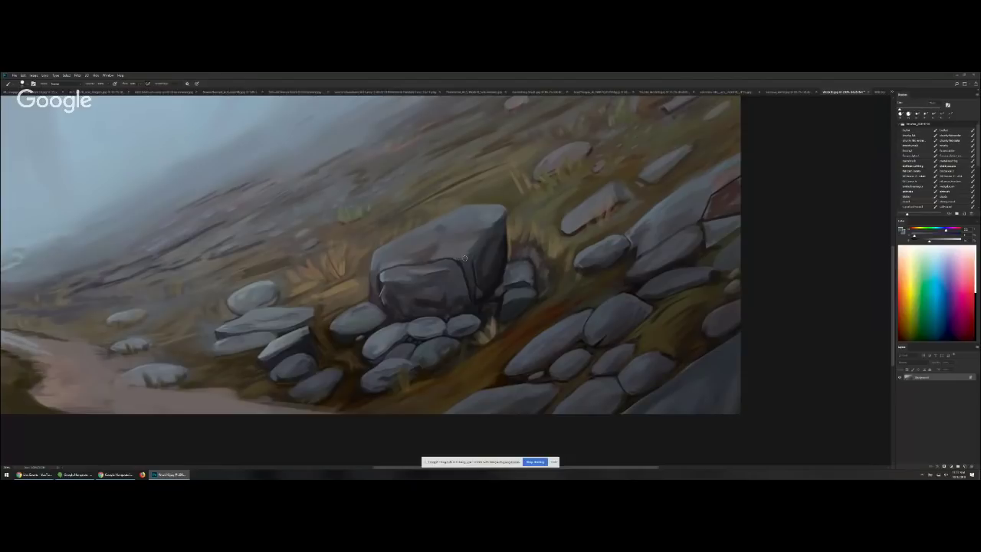
- Refine the large boulder's dark side plane and upper right edge with sampled greys, adjusting the brush size
left_click(475, 262, "alt")
key("bracketleft")
left_click(474, 239, "alt")
key("bracketright")
key("bracketleft")
key("bracketleft")
left_click(502, 226, "alt")
key("period")
left_click_drag(486, 215, 491, 228)
left_click(491, 228, "alt")
left_click(496, 235, "alt")
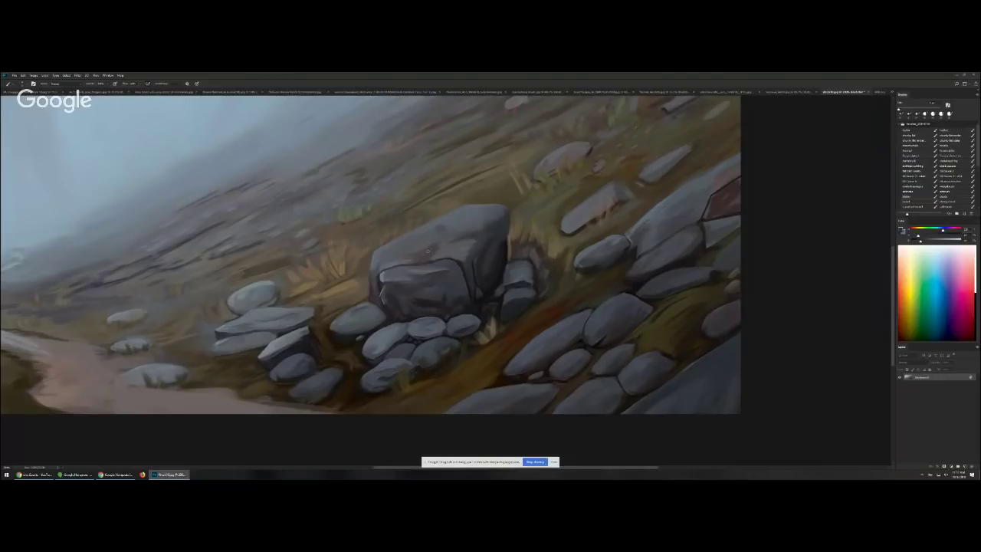
- Repaint the upper edge of the boulder's front face as a lighter bevel with sampled tones
left_click(402, 271, "alt")
left_click(379, 277, "alt")
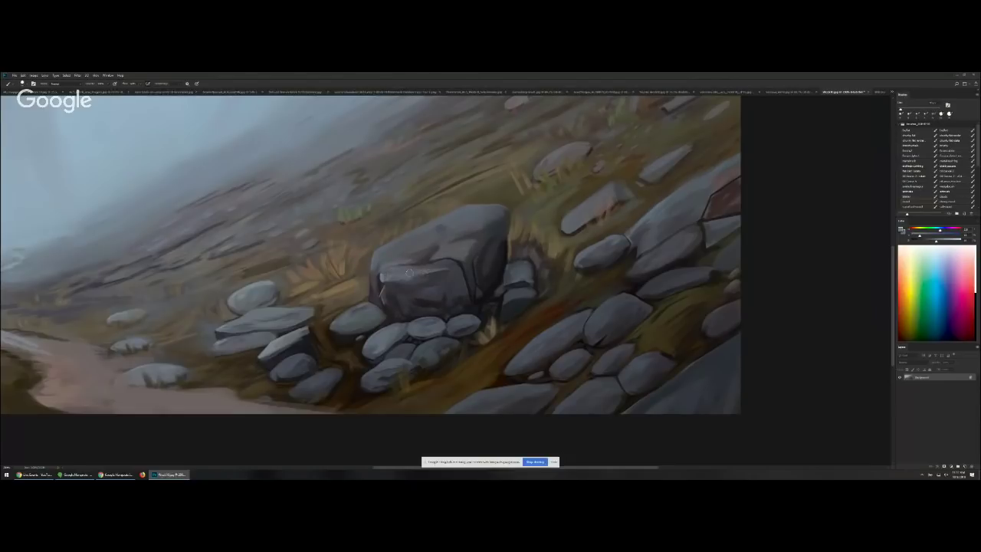
left_click(434, 285, "alt")
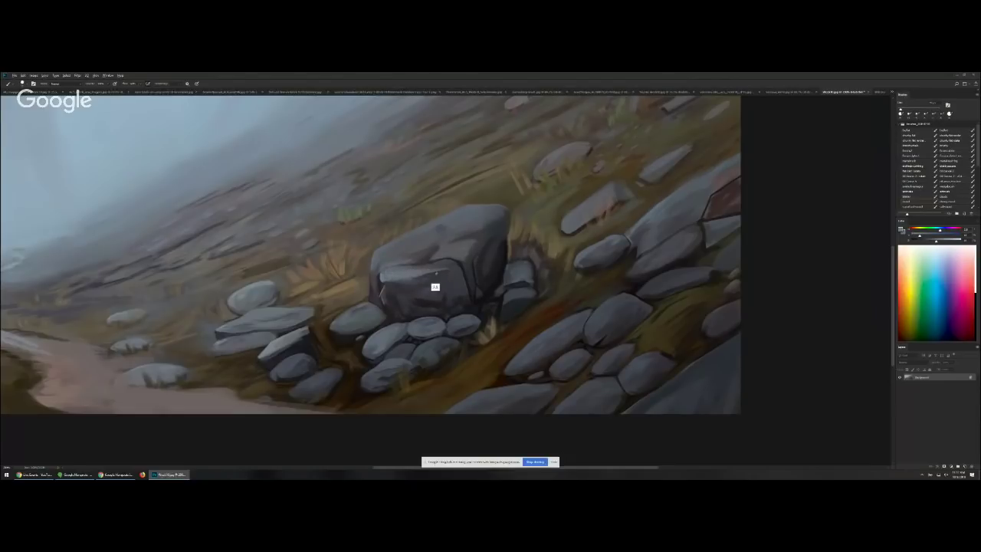
left_click(378, 280, "alt")
left_click(454, 269, "alt")
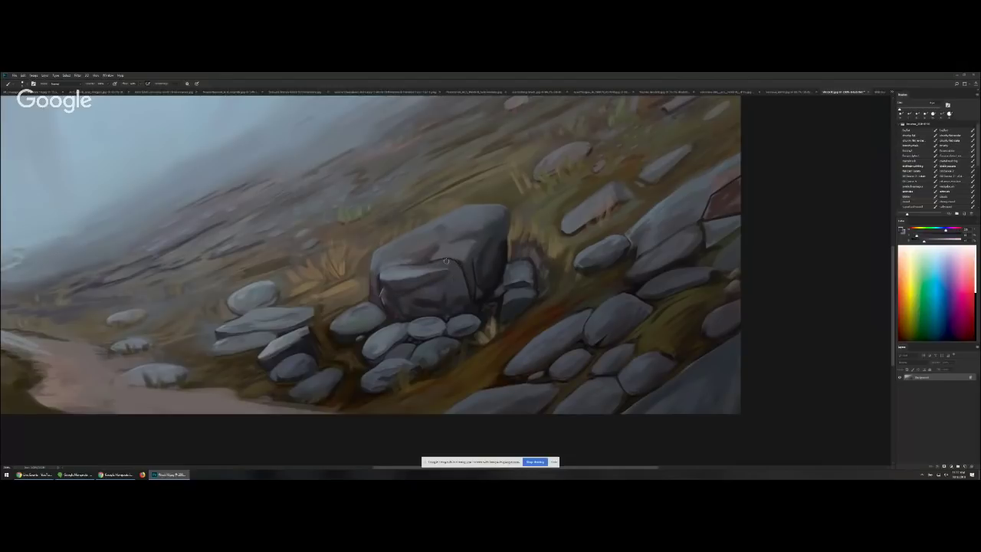
- Carve a more angular corner plane at the boulder's front notch with sampled greys and flip the canvas back horizontally
left_click(405, 284, "alt")
mouse_move(454, 262)
left_mouse_down()
mouse_move(422, 268)
mouse_move(452, 265)
left_mouse_up()
left_click(457, 266, "alt")
left_click(437, 267, "alt")
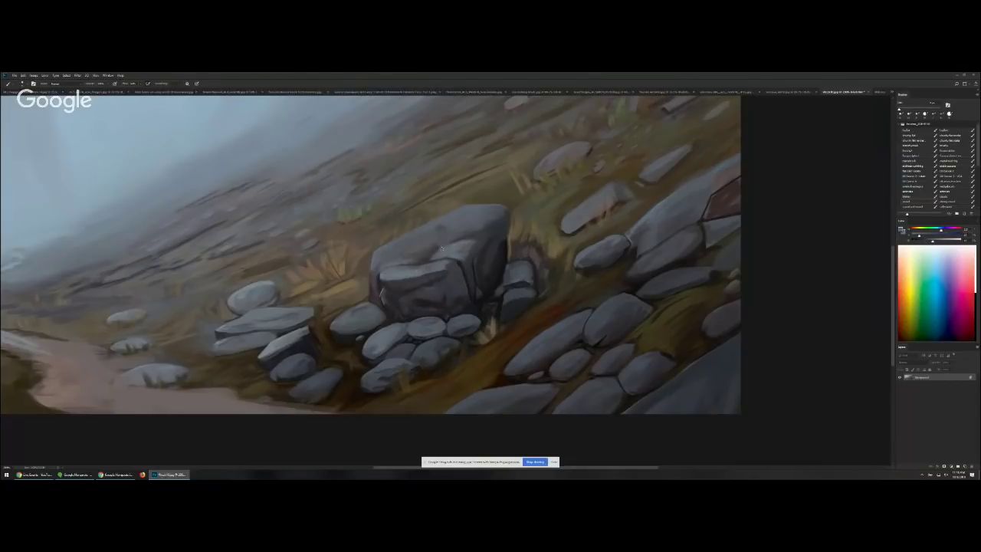
left_click(423, 265, "alt")
key("comma")
left_click(457, 236, "alt")
scroll(480, 247, "down", 6)
key("ctrl+shift+h")
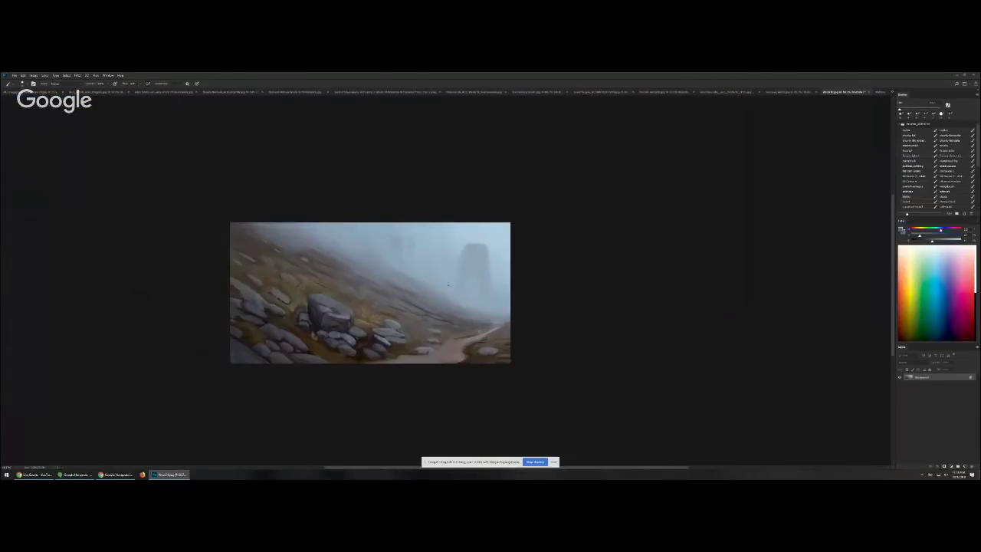
key("ctrl+1")
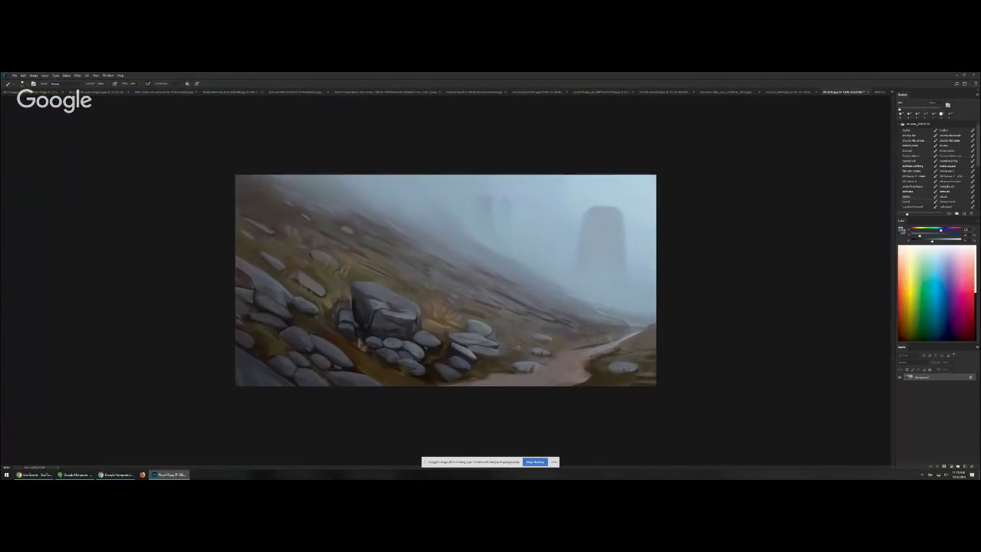
left_click_drag(391, 338, 352, 299)
key("ctrl+z")
mouse_move(325, 241)
left_mouse_down()
mouse_move(316, 300)
mouse_move(327, 275)
left_mouse_up()
key("ctrl+z")
- Soften the slanted stone uphill of the large boulder with a smaller brush and a sampled warm tone
key("ctrl+plus")
key("ctrl+plus")
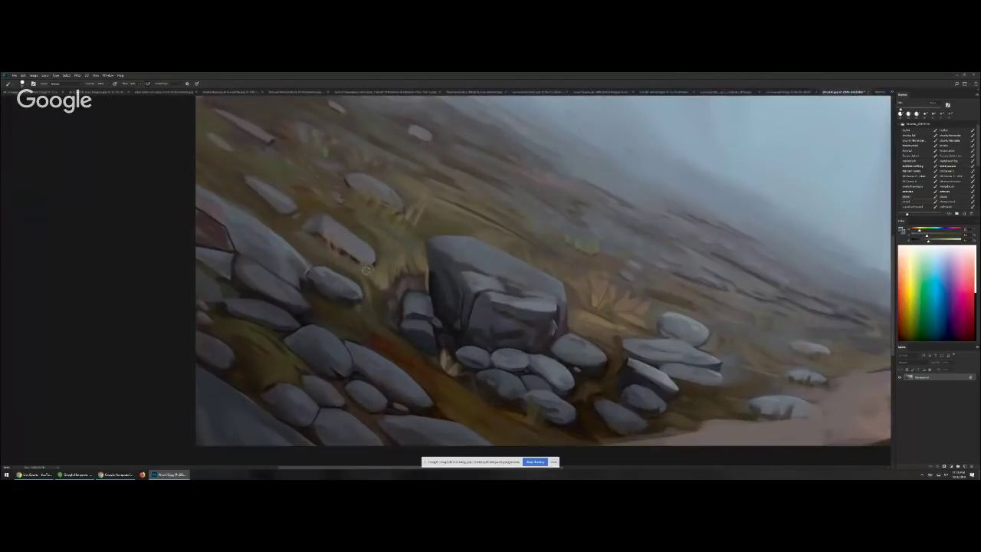
key("bracketleft")
key("bracketleft")
key("bracketleft")
left_click(318, 234, "alt")
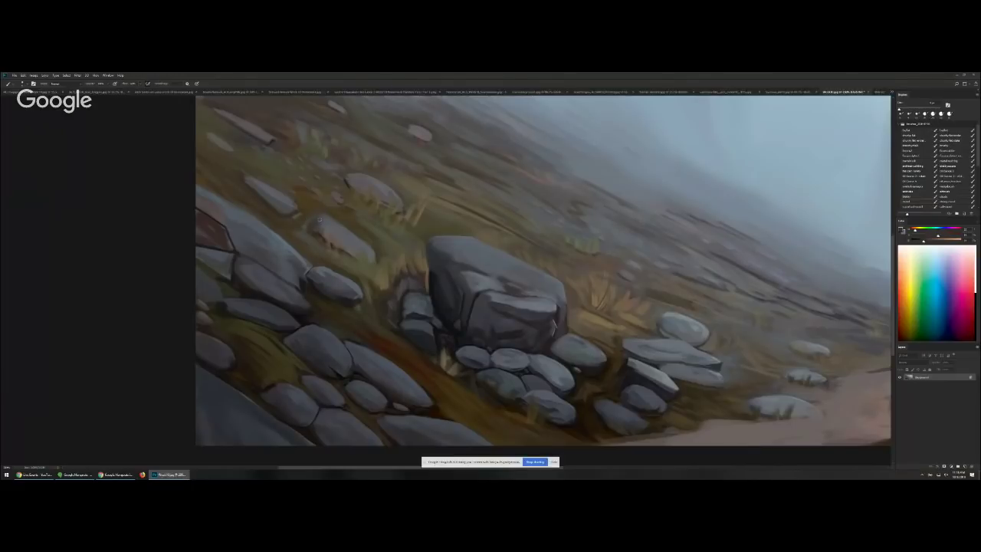
- Tone down the bright grass tufts on the slope just above the large boulder with sampled olive tones
left_click(407, 213, "alt")
left_click(437, 222, "alt")
mouse_move(510, 194)
left_mouse_down()
mouse_move(496, 220)
mouse_move(512, 207)
mouse_move(505, 233)
mouse_move(525, 241)
left_mouse_up()
key("ctrl+z")
left_click(431, 212, "alt")
left_click(414, 230, "alt")
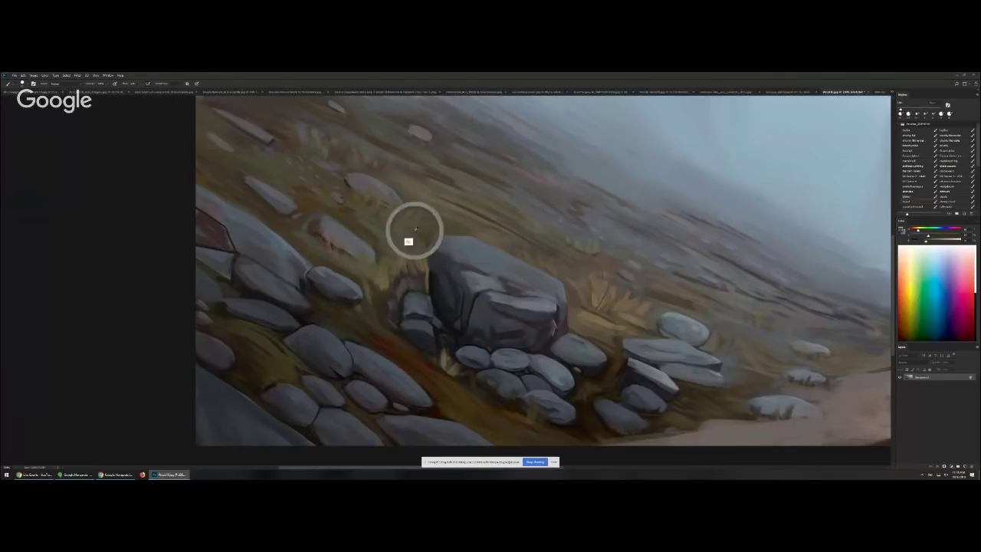
mouse_move(363, 181)
left_mouse_down()
mouse_move(714, 334)
mouse_move(787, 354)
left_mouse_up()
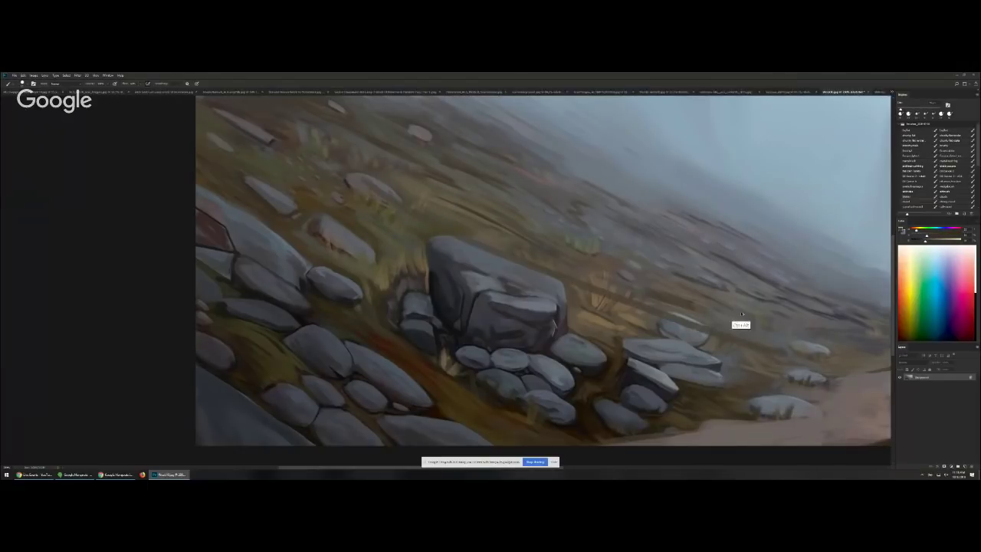
key("ctrl+alt+z")
left_click(364, 198, "alt")
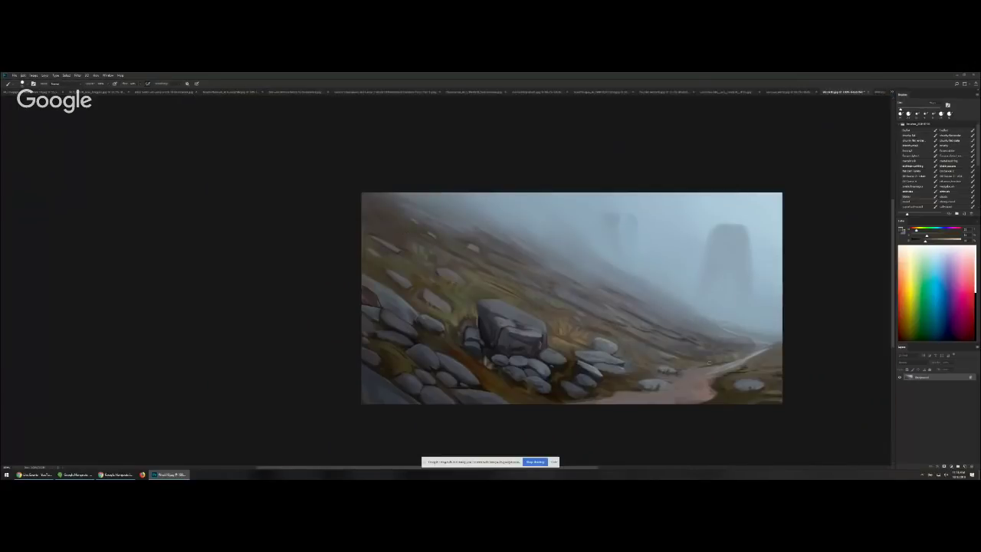
- Rework the dry grass beside the large boulder with sampled tones and undo the last stroke across the path
scroll(558, 315, "up", 3)
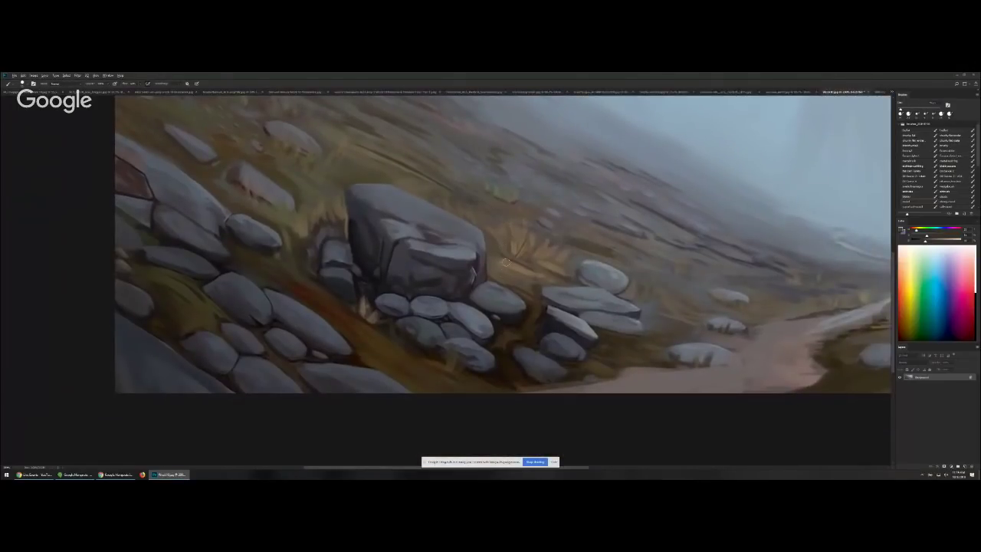
left_click(506, 262, "alt")
left_click(499, 258, "alt")
scroll(567, 268, "down", 3)
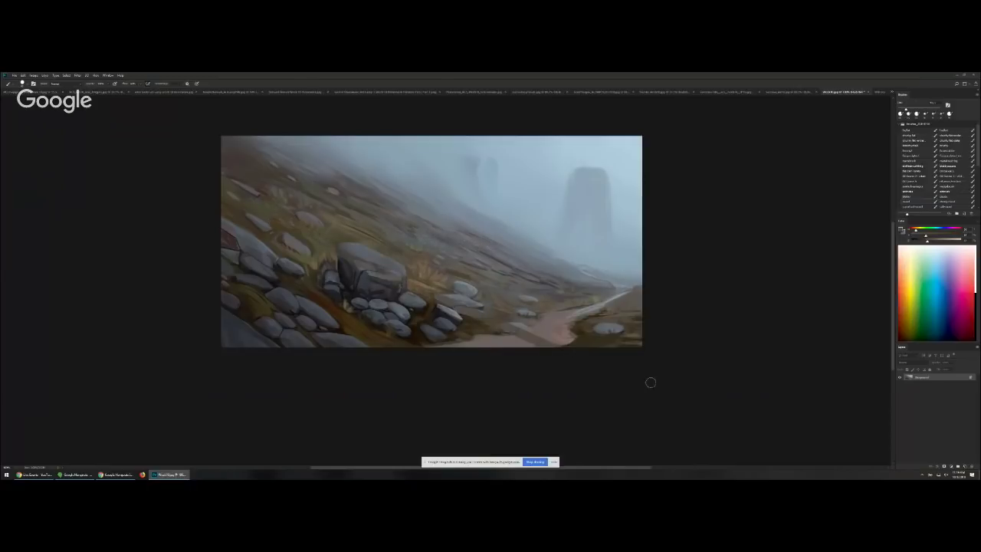
key("ctrl+z")
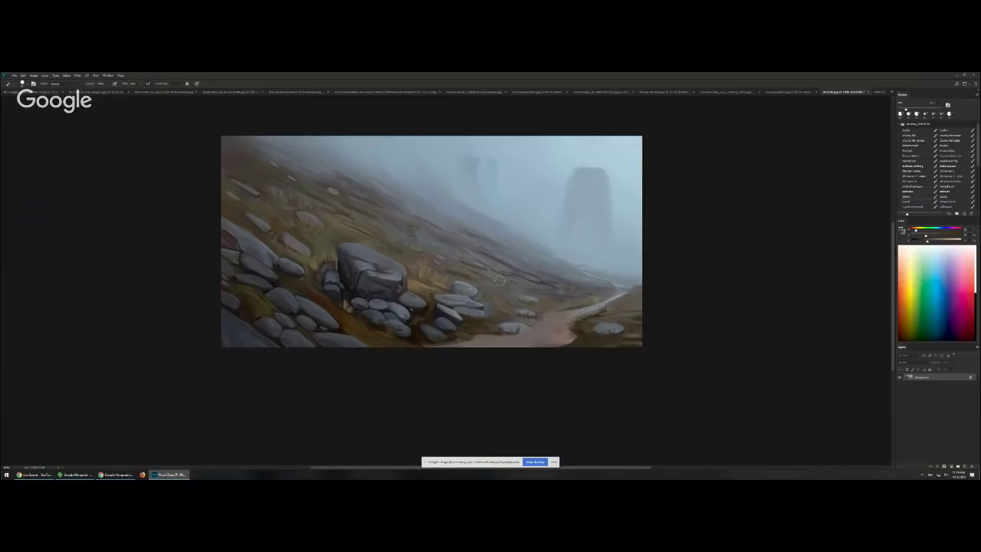
- Paint two upright standing rocks and a few low ones along the slope behind the boulder with a sampled dark grey
left_click(470, 278, "alt")
left_click(470, 274, "alt")
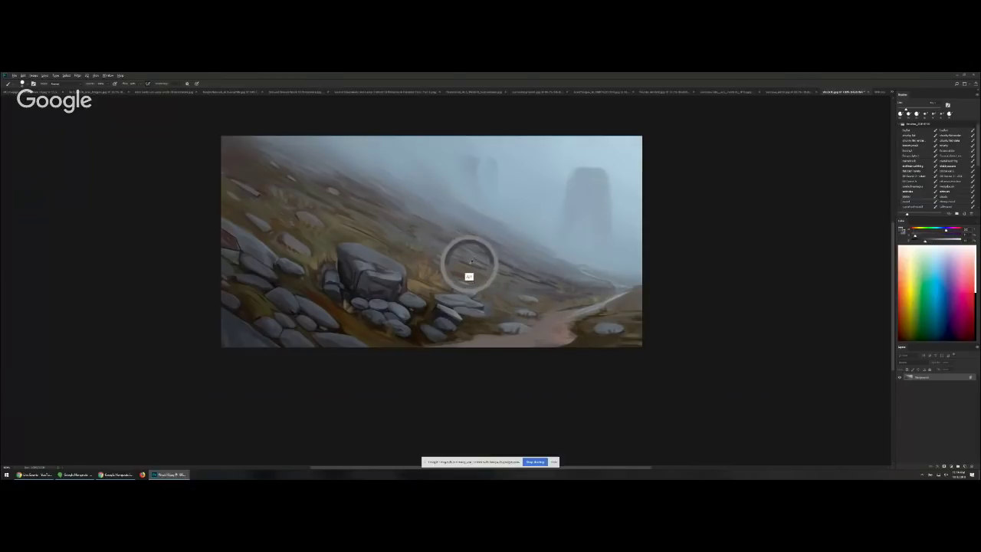
mouse_move(420, 247)
left_mouse_down()
mouse_move(420, 217)
mouse_move(431, 217)
mouse_move(410, 222)
mouse_move(412, 205)
mouse_move(408, 217)
mouse_move(421, 206)
mouse_move(435, 241)
mouse_move(420, 205)
mouse_move(416, 217)
mouse_move(431, 240)
mouse_move(422, 204)
mouse_move(440, 249)
left_mouse_up()
key("bracketleft")
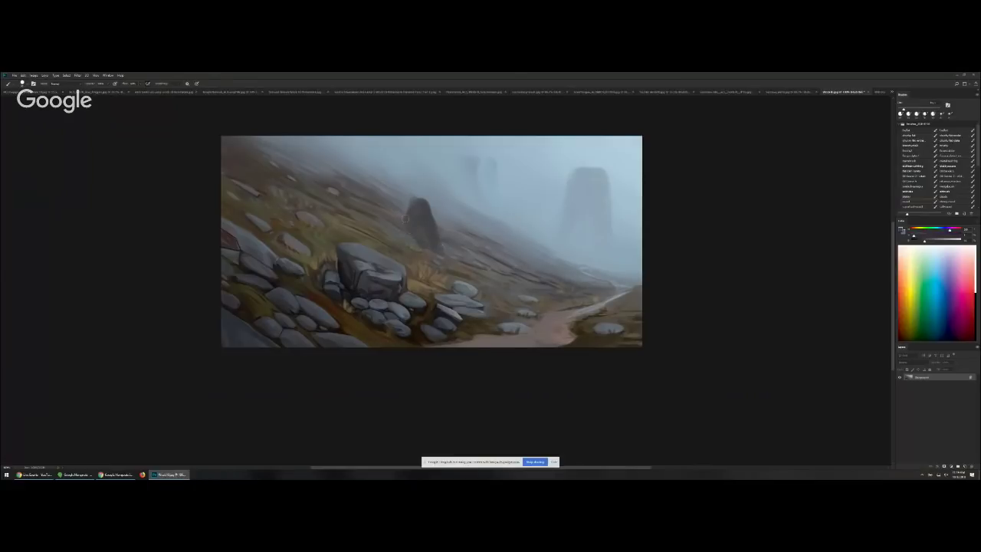
mouse_move(386, 207)
left_mouse_down()
mouse_move(386, 168)
mouse_move(385, 195)
mouse_move(333, 177)
left_mouse_up()
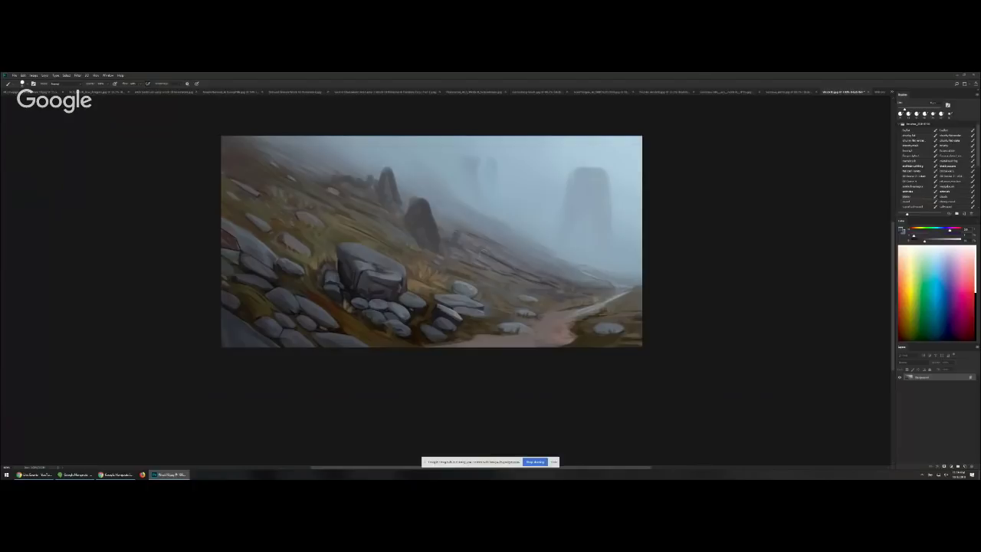
mouse_move(599, 189)
left_mouse_down()
mouse_move(575, 249)
mouse_move(613, 196)
left_mouse_up()
key("ctrl+z")
- Add progressively smaller dark rocks down the slope toward the mist and check the overall picture
left_click_drag(456, 239, 463, 232)
left_click_drag(510, 259, 513, 255)
left_click_drag(636, 283, 614, 256)
left_click(613, 256, "ctrl")
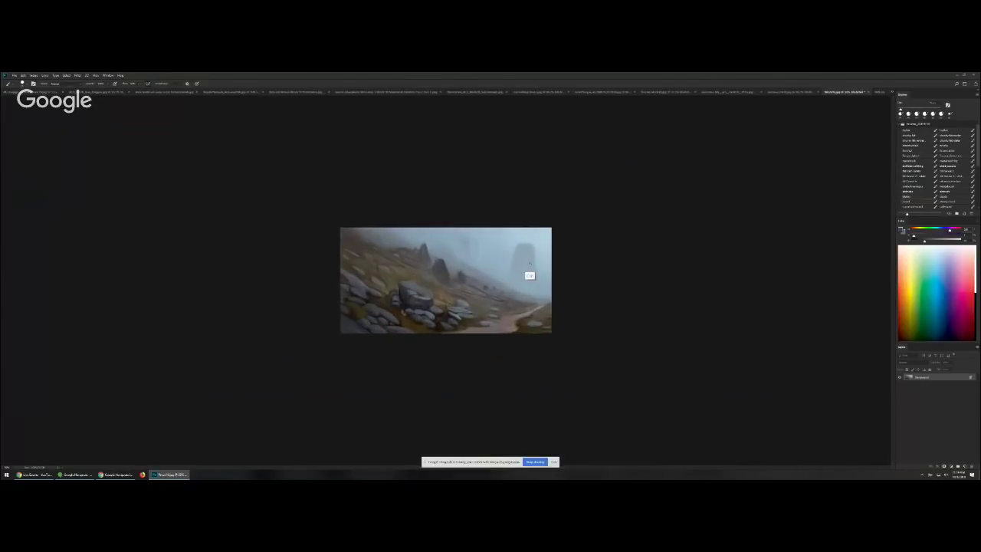
left_click(531, 263, "ctrl")
left_click(570, 251)
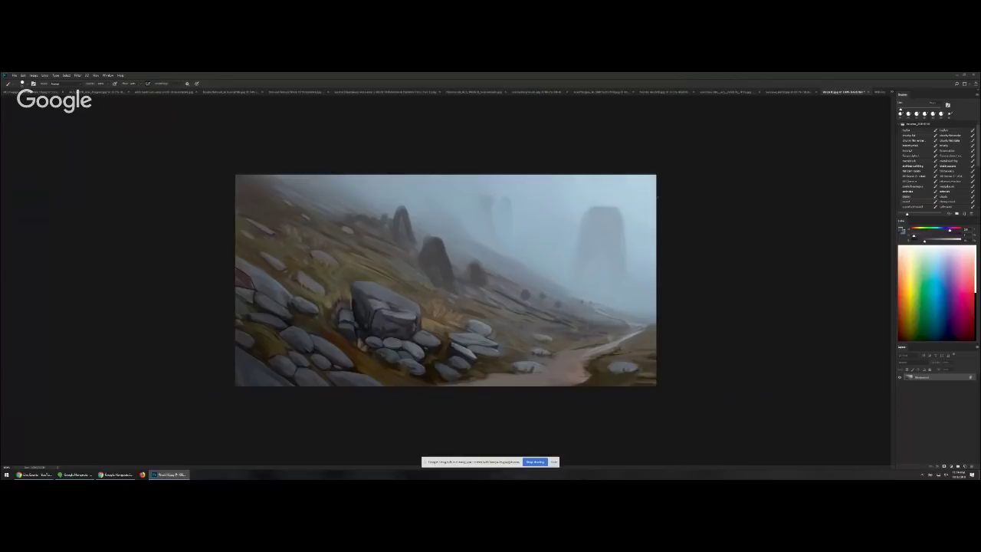
- Switch to the mountain bay painting and examine its composition both flipped and in its original orientation
key("ctrl")
key("ctrl+Tab")
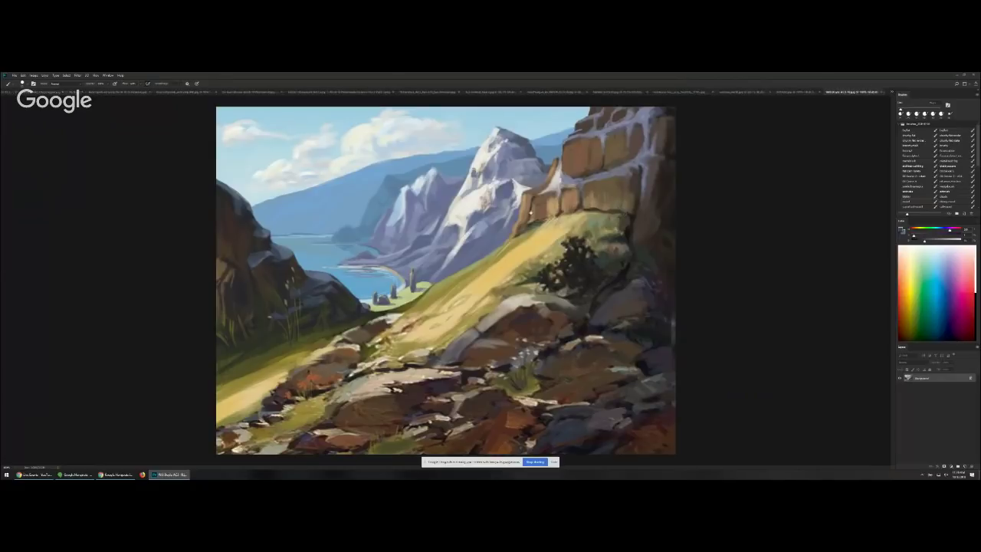
key("ctrl+minus")
key("ctrl+minus")
key("ctrl+plus")
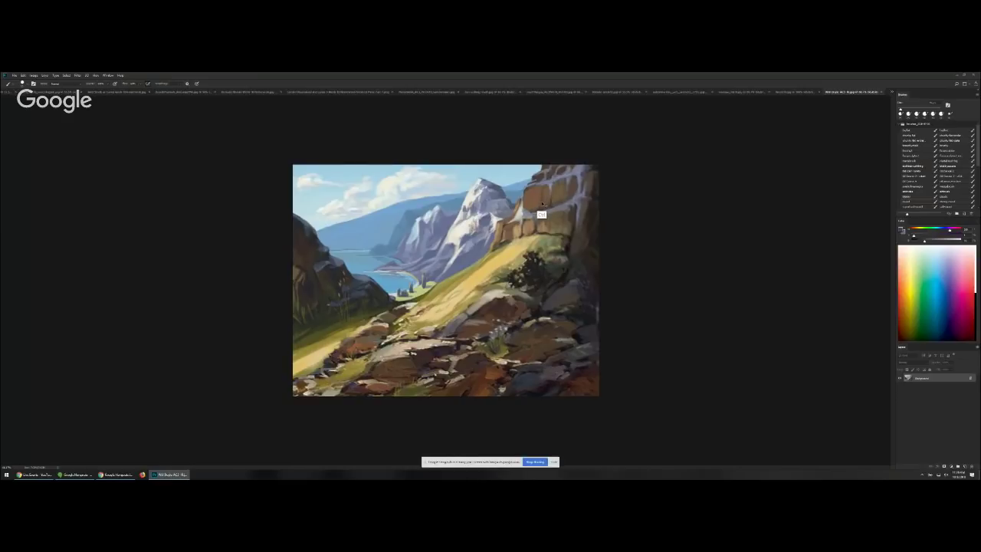
key("ctrl+h")
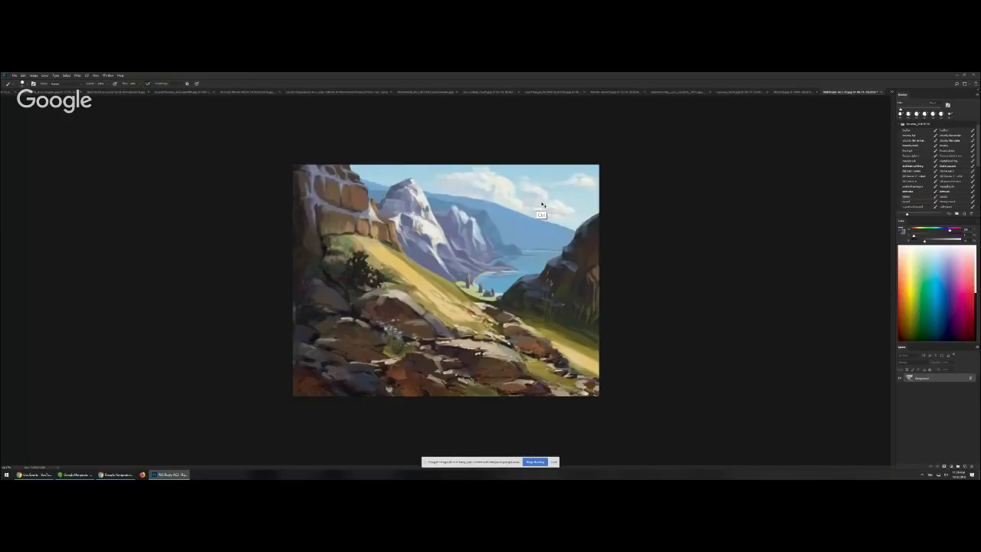
key("h")
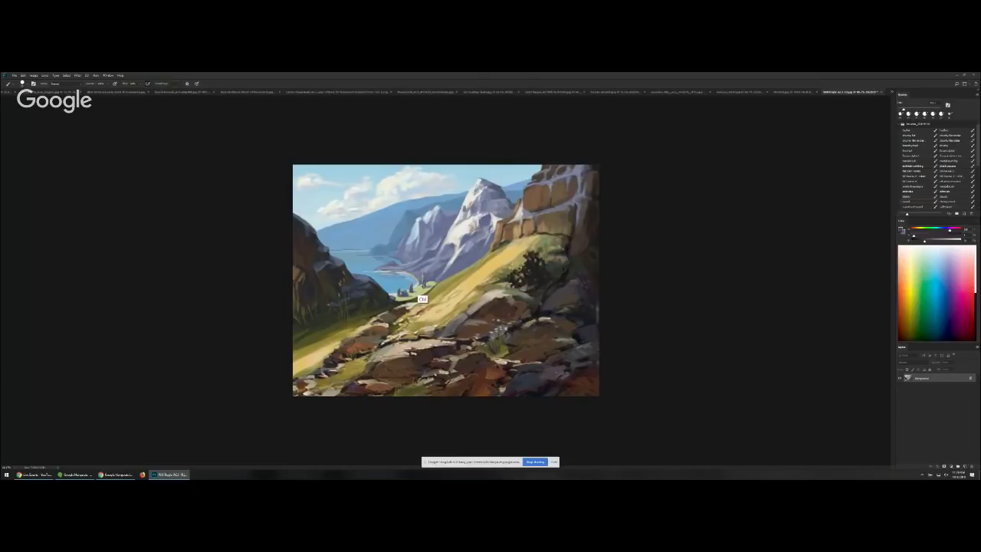
key("ctrl+plus")
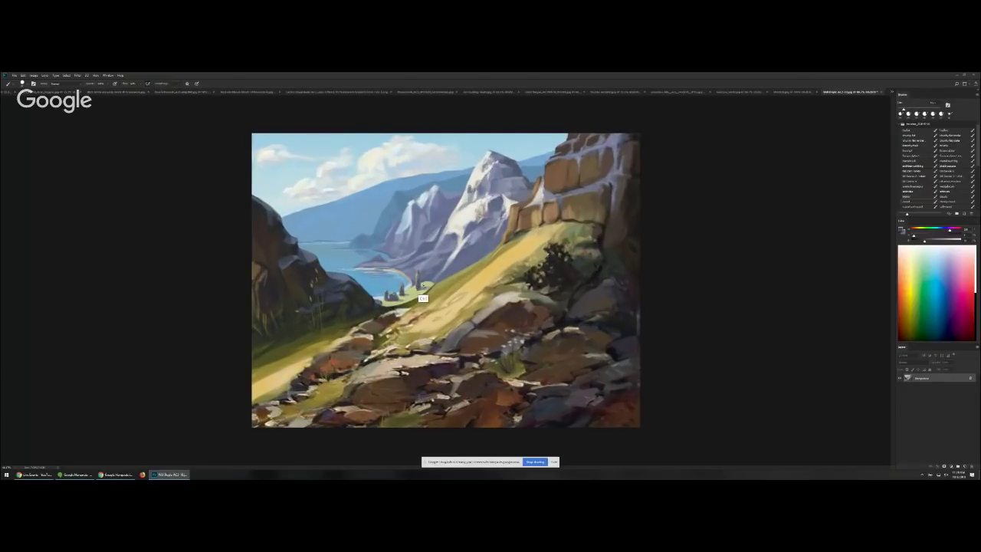
key("ctrl+plus")
key("ctrl+plus")
left_click_drag(421, 287, 466, 265)
mouse_move(359, 252)
left_mouse_down()
mouse_move(378, 234)
mouse_move(368, 269)
left_mouse_up()
key("ctrl+z")
key("bracketleft")
key("bracketleft")
key("bracketleft")
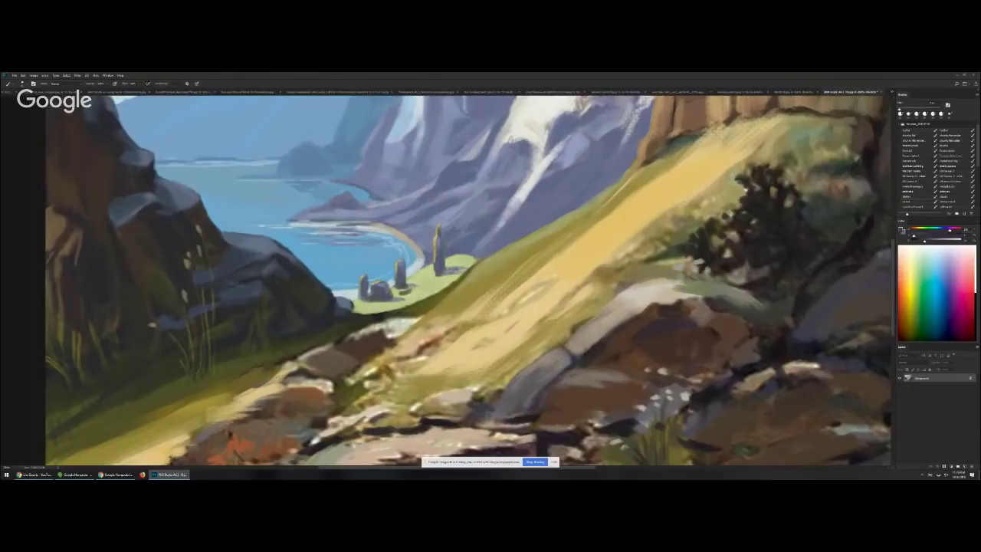
left_click_drag(401, 241, 390, 243)
key("ctrl+z")
mouse_move(503, 205)
left_mouse_down()
mouse_move(484, 243)
mouse_move(423, 265)
mouse_move(503, 250)
mouse_move(414, 276)
left_mouse_up()
key("ctrl+z")
left_click_drag(507, 193, 475, 280)
left_click(509, 213, "alt")
mouse_move(476, 228)
left_mouse_down()
mouse_move(358, 331)
mouse_move(452, 271)
left_mouse_up()
key("ctrl+z")
key("bracketright")
key("bracketright")
key("bracketright")
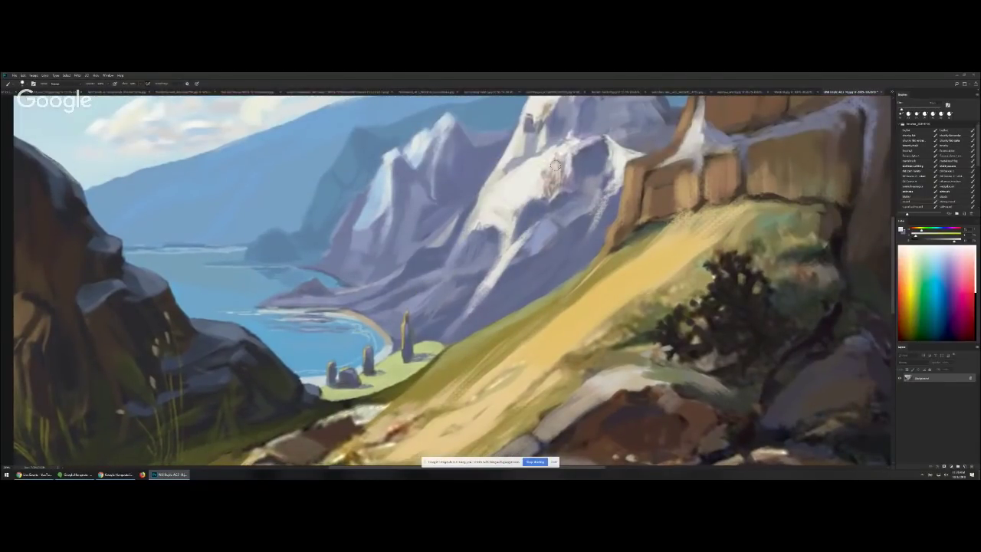
scroll(497, 222, "down", 1)
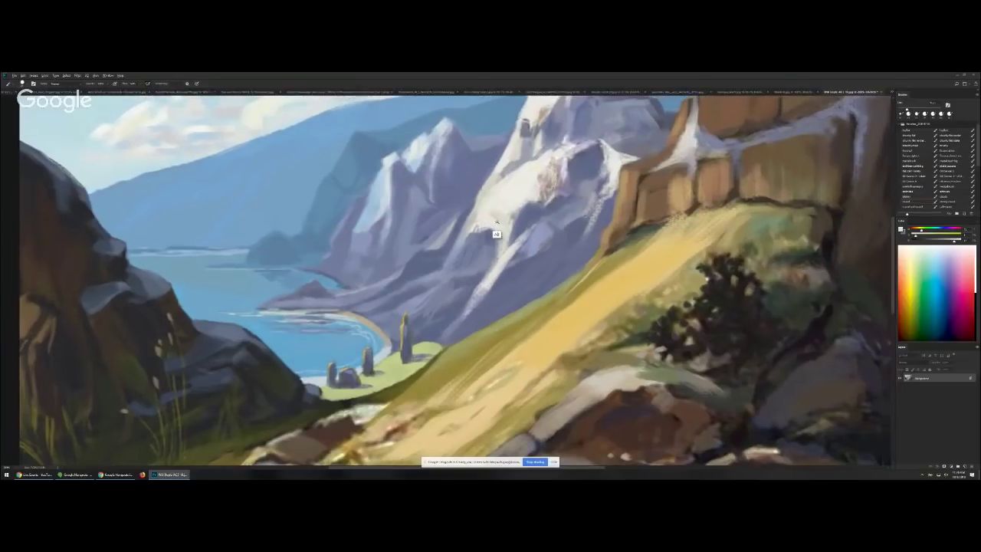
scroll(497, 222, "down", 4)
key("ctrl+0")
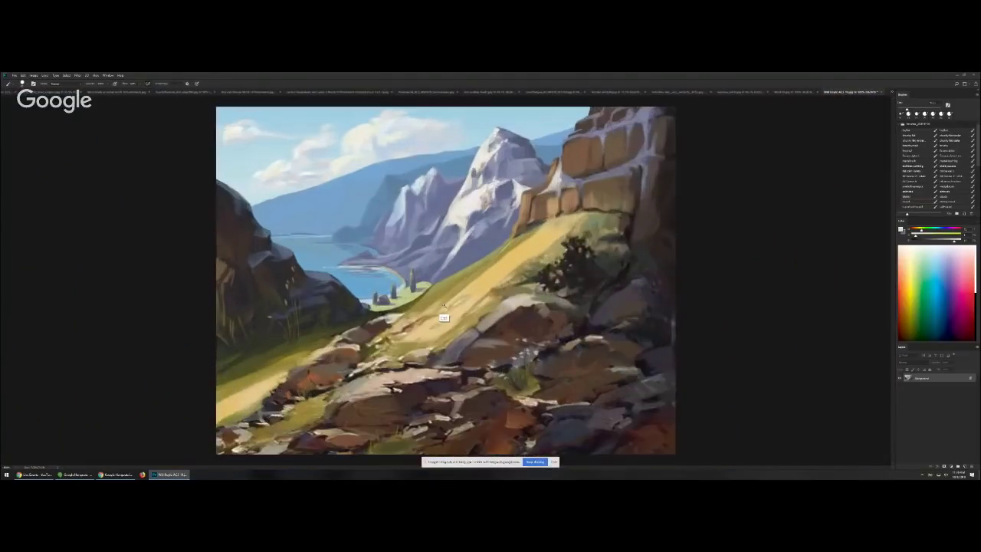
- Try long sweeping strokes across the bay and its shoreline with a sampled tone
scroll(444, 306, "up", 2)
scroll(469, 280, "down", 1)
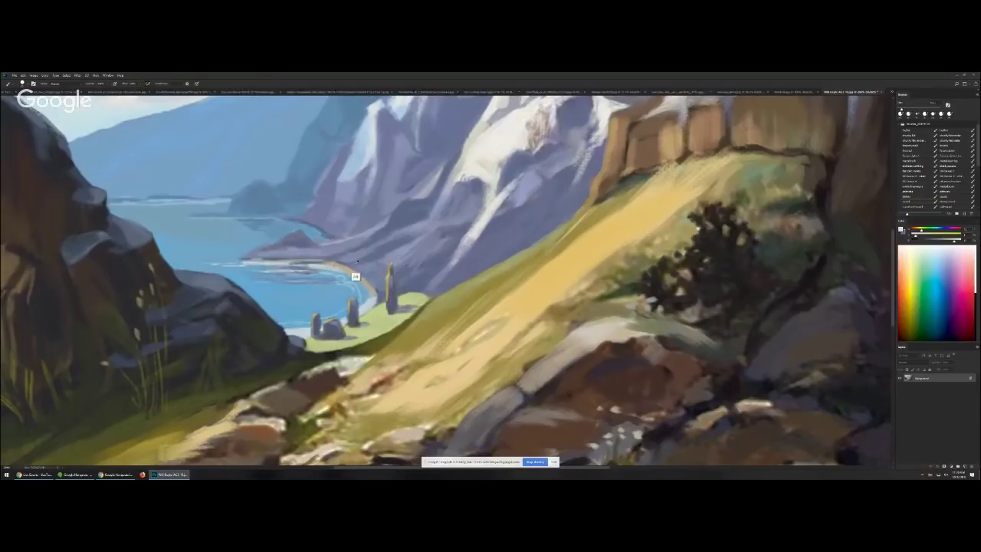
left_click(373, 282, "alt")
mouse_move(424, 265)
left_mouse_down()
mouse_move(380, 298)
mouse_move(228, 304)
left_mouse_up()
key("ctrl+z")
left_click_drag(391, 280, 232, 341)
key("ctrl+z")
- Paint muted blue-grey shapes around the standing stones at the edge of the bay's meadow with a sampled shadow tone
left_click_drag(305, 223, 338, 233)
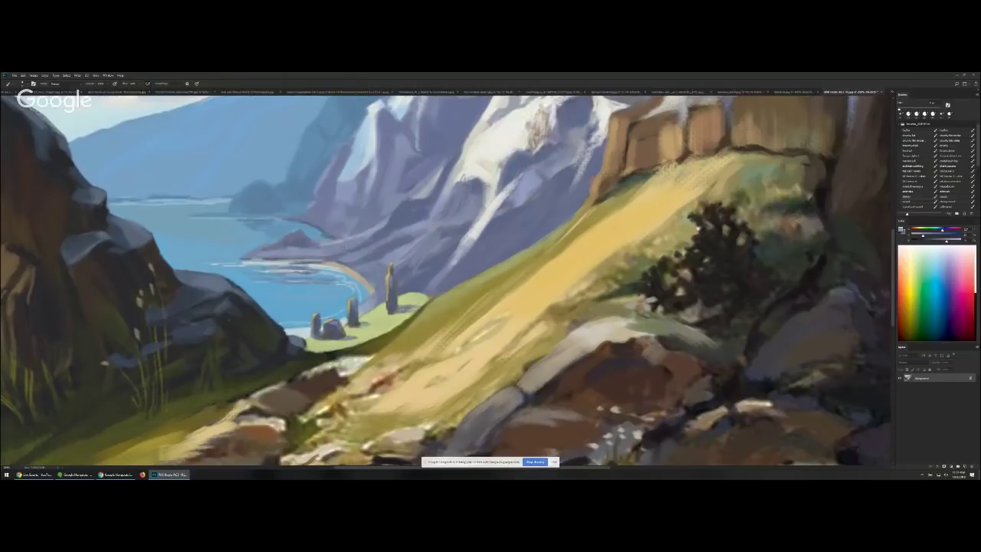
left_click(325, 334, "alt")
left_click_drag(307, 331, 302, 320)
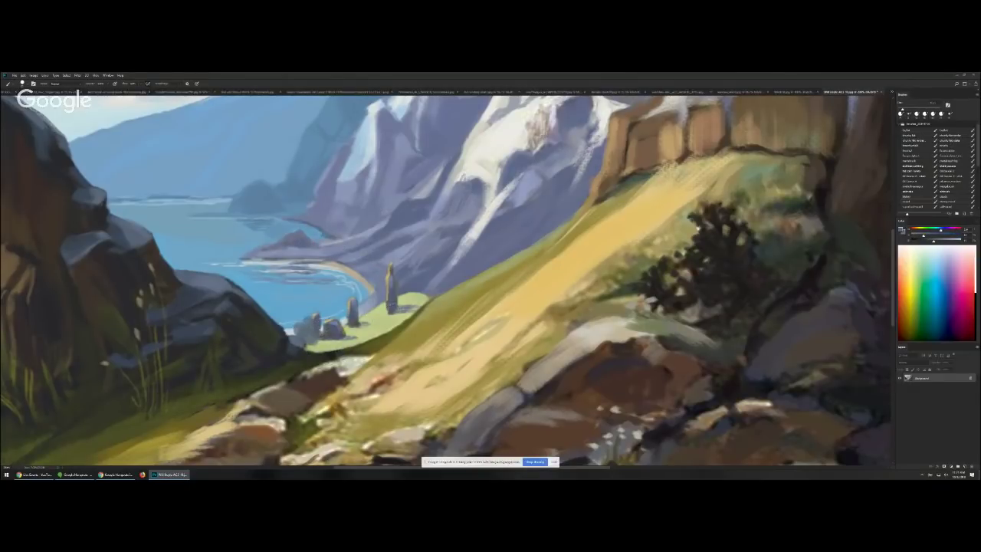
left_click_drag(380, 309, 367, 312)
left_click_drag(336, 328, 316, 327)
mouse_move(299, 271)
left_mouse_down()
mouse_move(278, 333)
mouse_move(352, 297)
mouse_move(381, 299)
mouse_move(276, 322)
left_mouse_up()
key("ctrl+z")
key("ctrl+z")
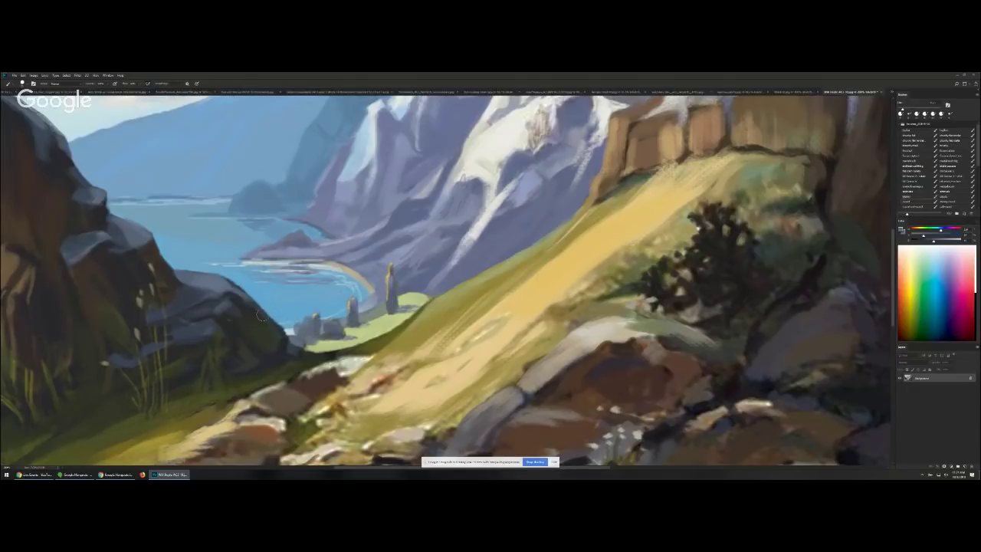
- Extend the blue-grey silhouettes along the bay's shore and add rounded pale green foliage across the distant meadow with sampled tones
left_click_drag(357, 295, 297, 269)
key("ctrl+z")
mouse_move(369, 282)
left_mouse_down()
mouse_move(281, 308)
mouse_move(364, 288)
mouse_move(267, 314)
mouse_move(387, 297)
mouse_move(393, 315)
mouse_move(344, 245)
mouse_move(339, 291)
left_mouse_up()
key("bracketright")
left_click(394, 320, "alt")
left_click(393, 306, "alt")
key("bracketleft")
mouse_move(328, 288)
left_mouse_down()
mouse_move(305, 304)
mouse_move(318, 283)
mouse_move(288, 305)
mouse_move(327, 306)
mouse_move(310, 309)
mouse_move(298, 331)
mouse_move(363, 323)
mouse_move(285, 321)
mouse_move(364, 319)
mouse_move(296, 322)
left_mouse_up()
left_click(309, 309, "alt")
left_click(366, 330, "alt")
left_click(360, 326, "alt")
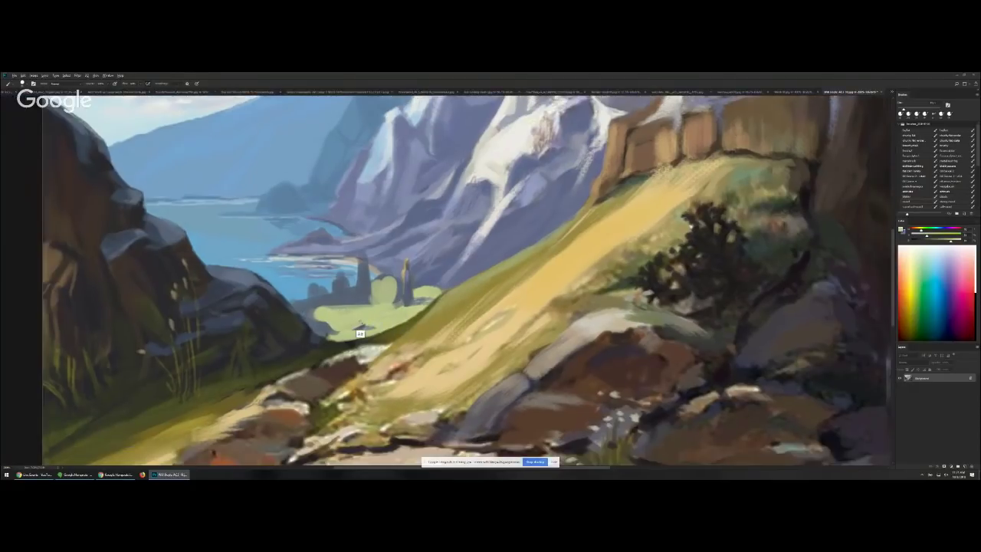
scroll(360, 323, "down", 5)
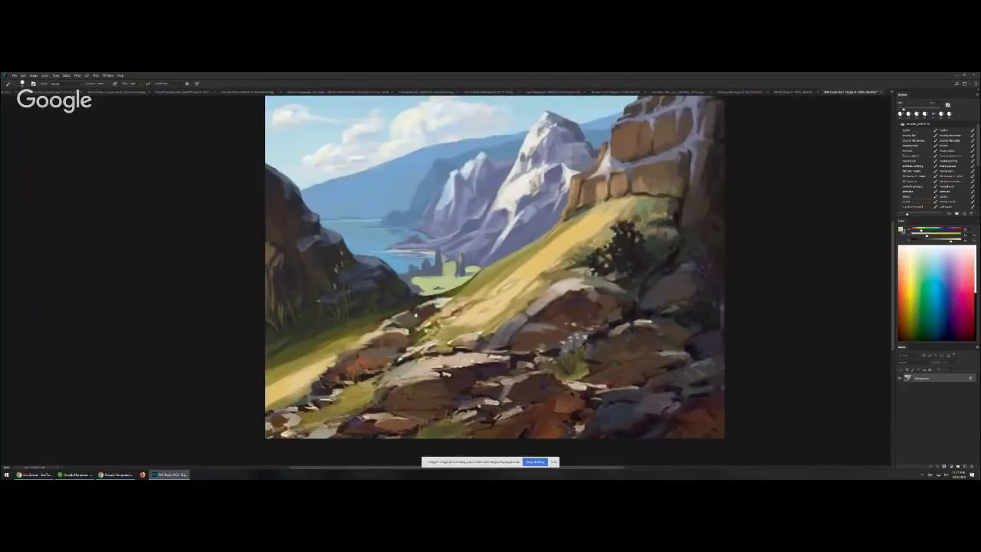
- Try circling the dark bush on the slope with loose strokes in a sampled blue-violet tone
left_click(417, 315, "alt")
key("bracketright")
mouse_move(613, 246)
left_mouse_down()
mouse_move(567, 255)
mouse_move(608, 252)
mouse_move(625, 279)
mouse_move(629, 223)
mouse_move(647, 254)
left_mouse_up()
key("ctrl+alt+z")
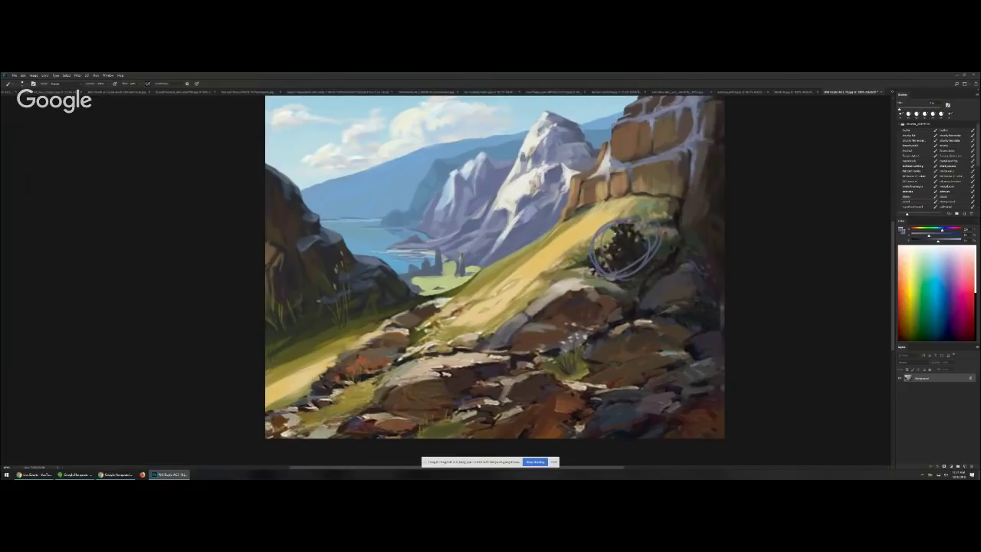
key("ctrl+alt+z")
- Touch up the light and shadow tones around the snowy mountain with colours sampled from the painting
left_click(553, 232, "alt")
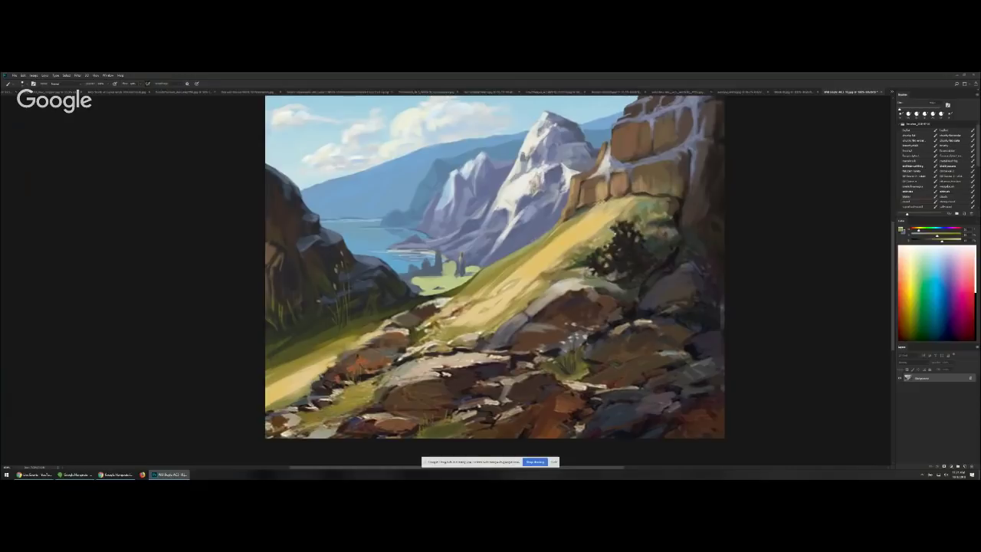
left_click(636, 209, "alt")
key("bracketright")
key("bracketright")
left_click(525, 203, "alt")
left_click(514, 205, "alt")
left_click(497, 201, "alt")
left_click(496, 202, "alt")
left_click(496, 204, "alt")
- Preview the mountain bay painting in greyscale and examine its value structure
key("ctrl+y")
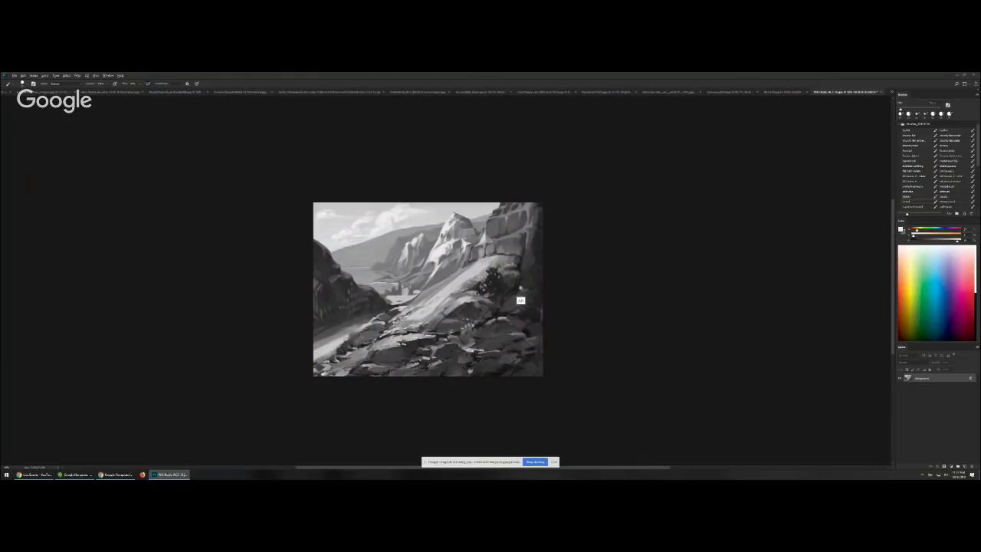
left_click(525, 289, "alt")
left_click(347, 322, "ctrl")
left_click(347, 322, "ctrl")
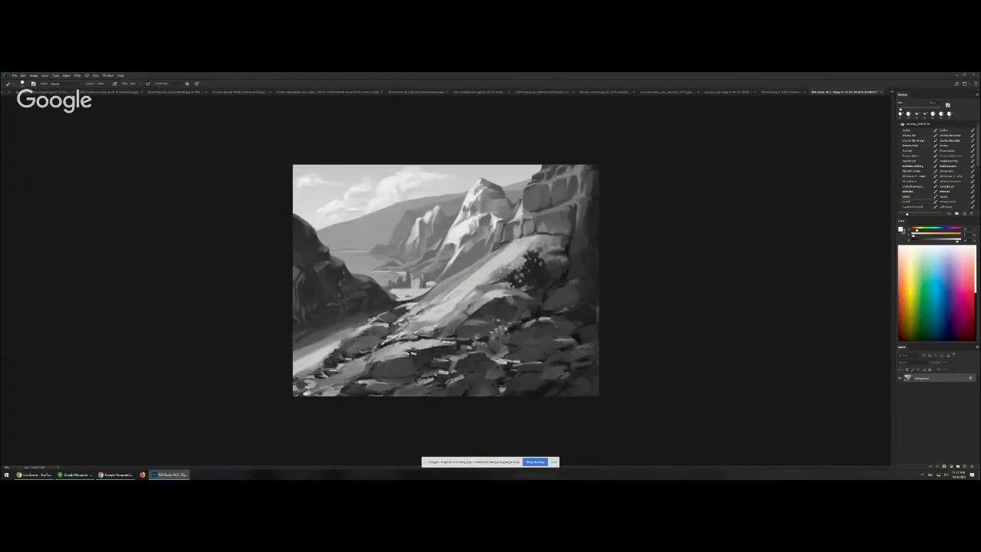
- Darken the foreground rocks and the shaded side of the hill with broad, soft strokes in a sampled dark tone
left_click(360, 354, "alt")
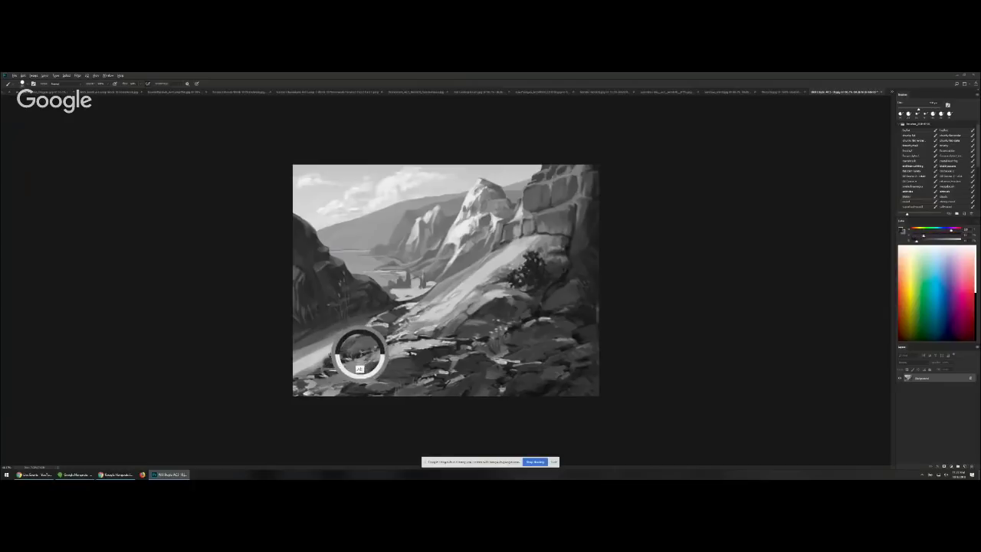
key("bracketright")
key("bracketright")
key("bracketright")
key("bracketright")
key("bracketright")
key("bracketright")
key("bracketright")
key("bracketright")
key("bracketright")
key("bracketright")
key("bracketright")
key("bracketright")
key("bracketright")
key("bracketright")
key("bracketright")
key("bracketright")
key("bracketleft")
key("bracketleft")
key("bracketleft")
key("bracketleft")
key("bracketleft")
key("bracketleft")
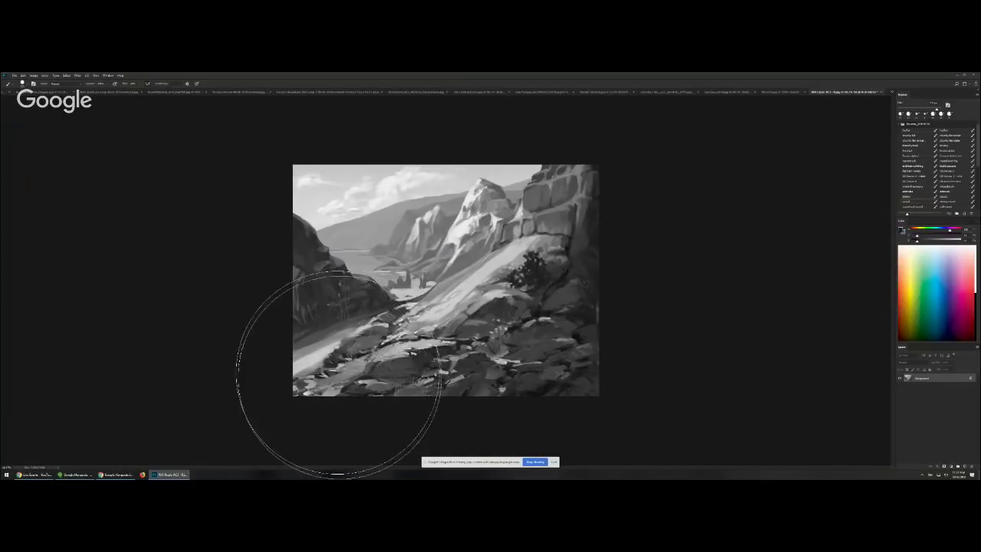
left_click_drag(323, 398, 398, 398)
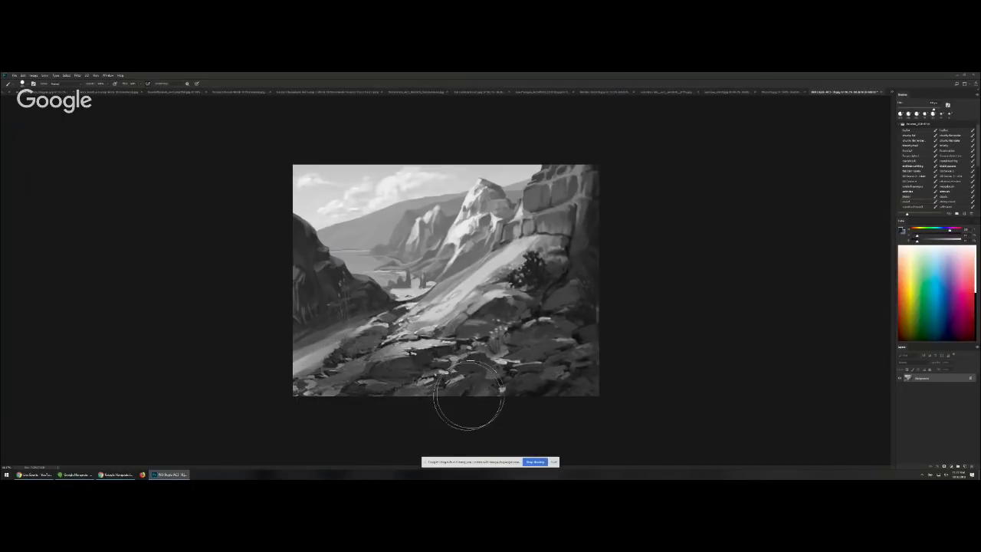
mouse_move(586, 340)
left_mouse_down()
mouse_move(587, 284)
mouse_move(568, 226)
left_mouse_up()
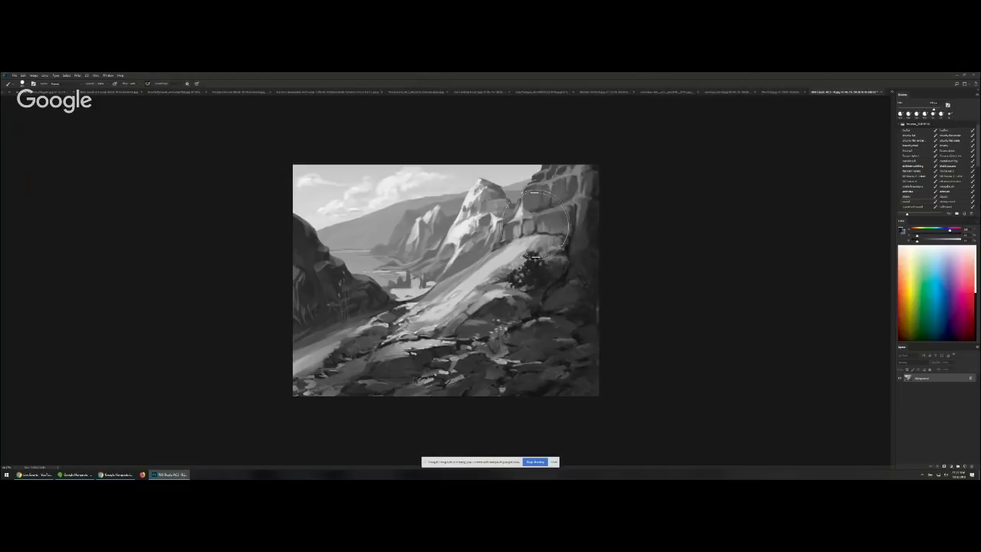
- Darken the cliff's block faces with a large soft brush and return the painting to the colour view
key("bracketright")
left_click_drag(534, 200, 520, 228)
key("bracketright")
key("bracketright")
left_click_drag(563, 172, 570, 197)
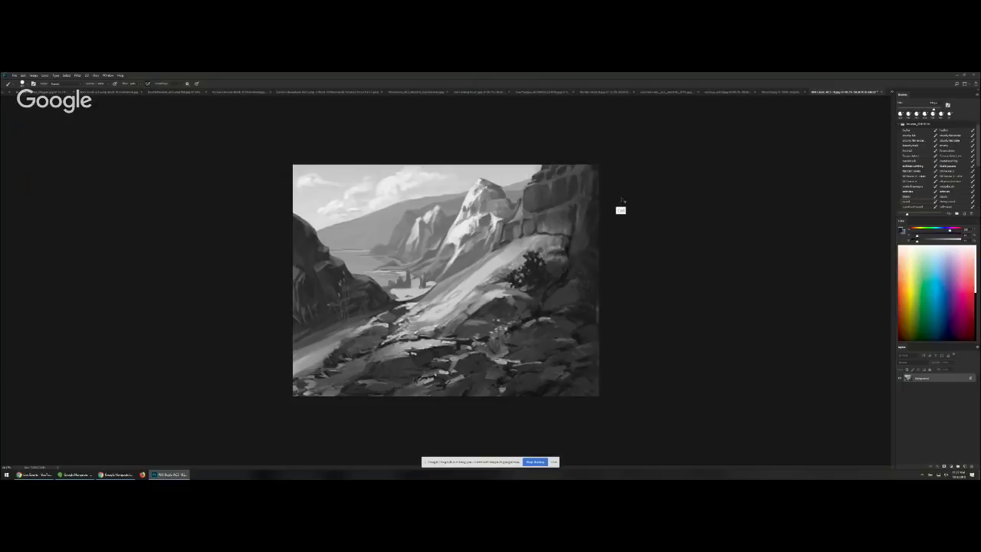
key("ctrl+y")
- Try a cast shadow across the cliff and the upper grassy slope with tones sampled from the rock
key("bracketleft")
key("bracketleft")
key("bracketleft")
key("bracketleft")
key("bracketleft")
key("bracketleft")
key("bracketleft")
key("bracketleft")
left_click(553, 188, "alt")
mouse_move(548, 184)
left_mouse_down()
mouse_move(525, 215)
mouse_move(551, 178)
mouse_move(547, 221)
mouse_move(534, 220)
mouse_move(542, 225)
mouse_move(565, 183)
mouse_move(538, 207)
mouse_move(565, 219)
mouse_move(569, 174)
mouse_move(572, 213)
mouse_move(594, 168)
mouse_move(603, 202)
mouse_move(573, 221)
mouse_move(539, 211)
left_mouse_up()
key("ctrl+z")
key("bracketleft")
key("bracketleft")
key("bracketleft")
key("ctrl+alt+z")
left_click(556, 196, "alt")
mouse_move(558, 245)
left_mouse_down()
mouse_move(541, 262)
mouse_move(484, 258)
mouse_move(547, 237)
left_mouse_up()
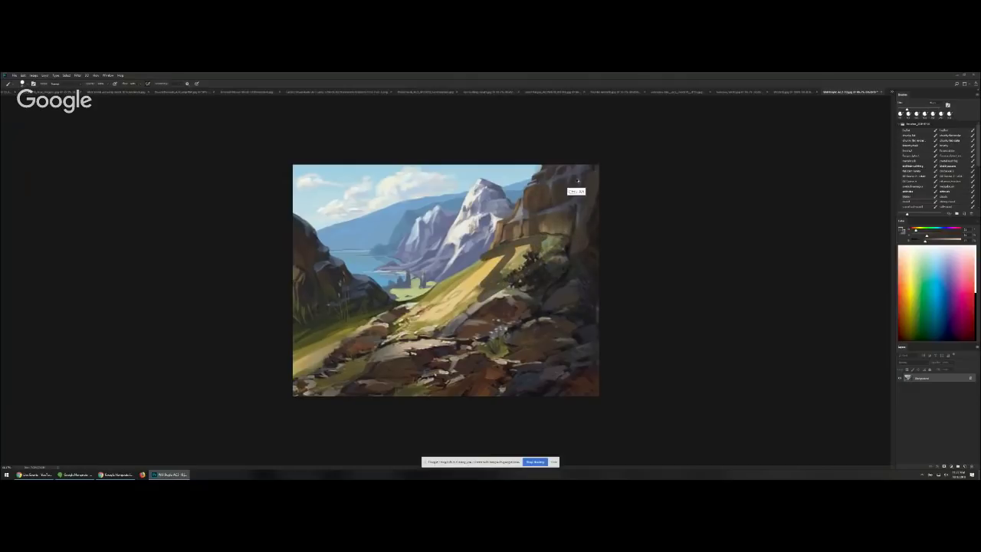
key("ctrl+z")
key("ctrl+alt+z")
key("ctrl+alt+z")
key("ctrl+alt+z")
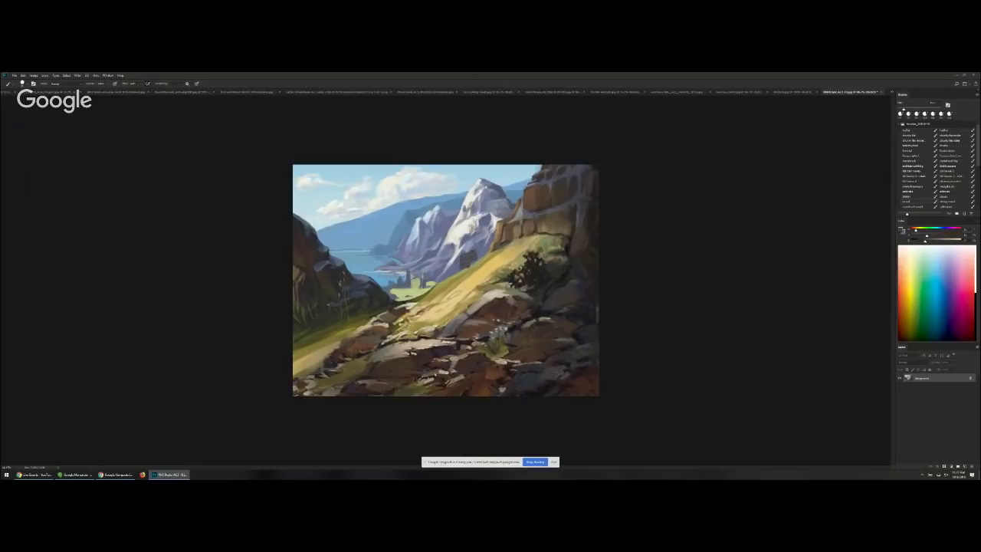
- Paint a dark rock outcrop behind the grassy slope against the snowy mountain and extend dark shapes along the distant meadow
mouse_move(464, 243)
left_mouse_down()
mouse_move(464, 233)
mouse_move(443, 274)
mouse_move(478, 248)
left_mouse_up()
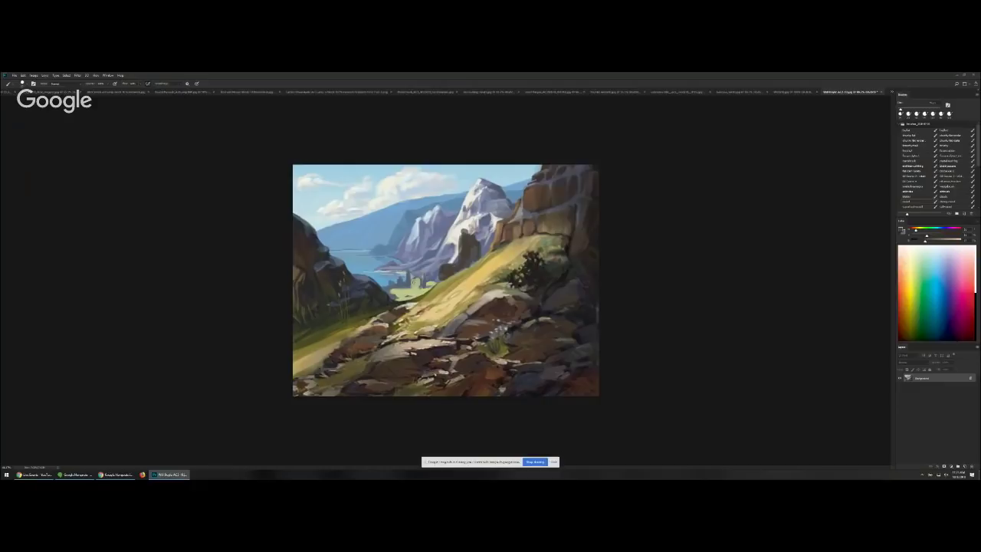
mouse_move(409, 283)
left_mouse_down()
mouse_move(420, 291)
mouse_move(404, 291)
left_mouse_up()
left_click_drag(423, 285, 437, 283)
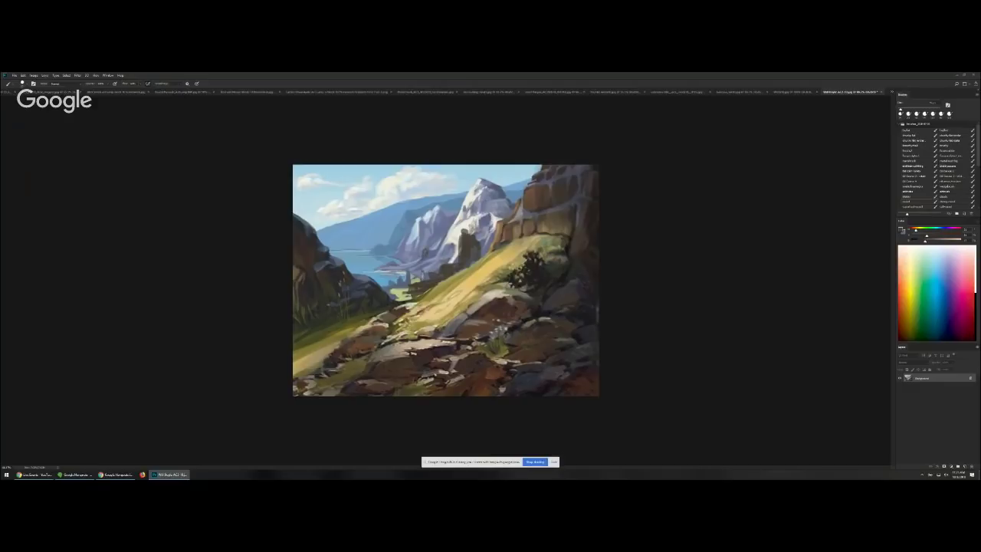
left_click(424, 266, "alt")
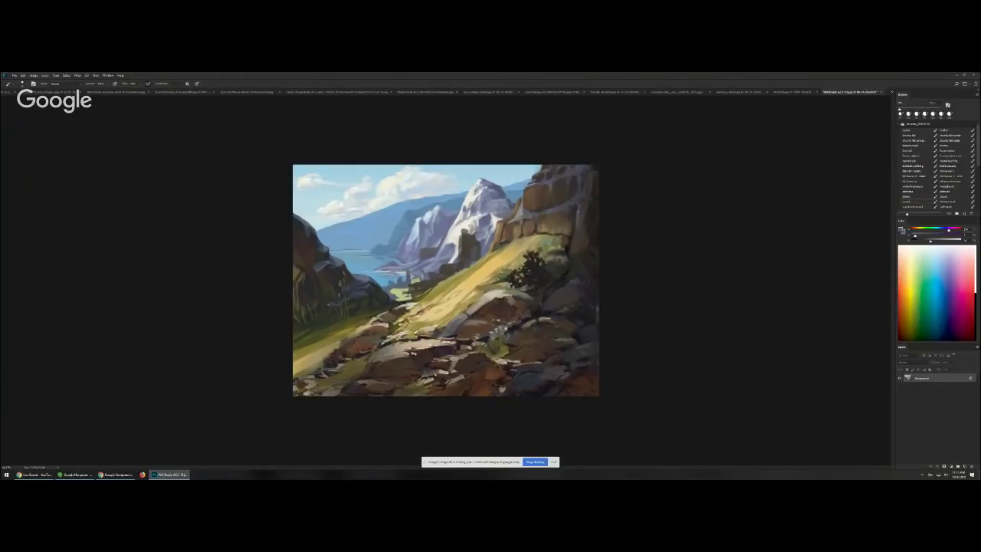
- Try a straight horizontal line across the whole painting at the height of the bay
left_click_drag(331, 247, 705, 249)
left_click(295, 247, "shift")
key("ctrl+z")
key("ctrl+z")
- Repaint the cliff's blocks and the light joints between them with brown and grey tones sampled from the rock
left_click(556, 208, "alt")
key("bracketleft")
key("bracketleft")
left_click(527, 238, "alt")
left_click(574, 201, "alt")
left_click(548, 186, "alt")
left_click(550, 225, "alt")
key("bracketright")
left_click(575, 212, "alt")
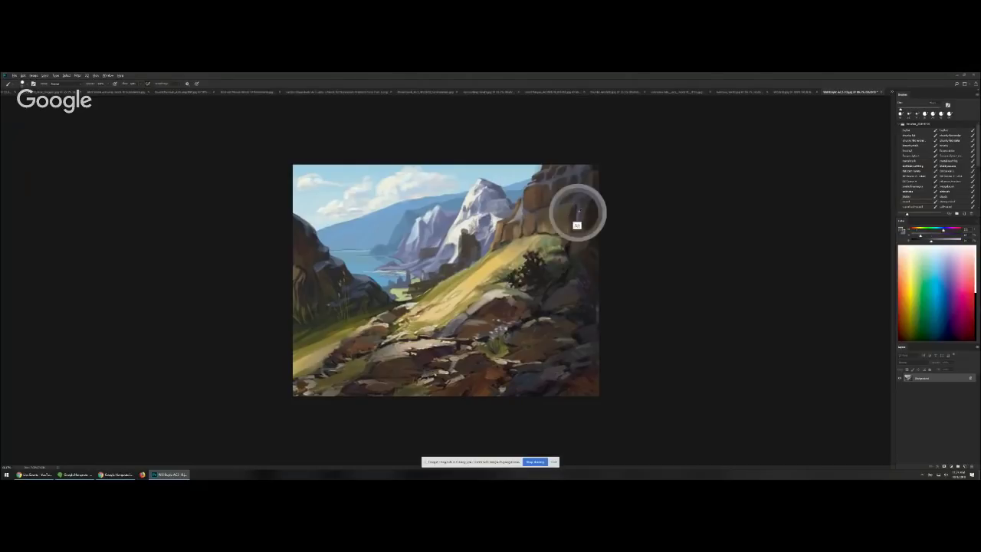
left_click_drag(511, 219, 516, 222)
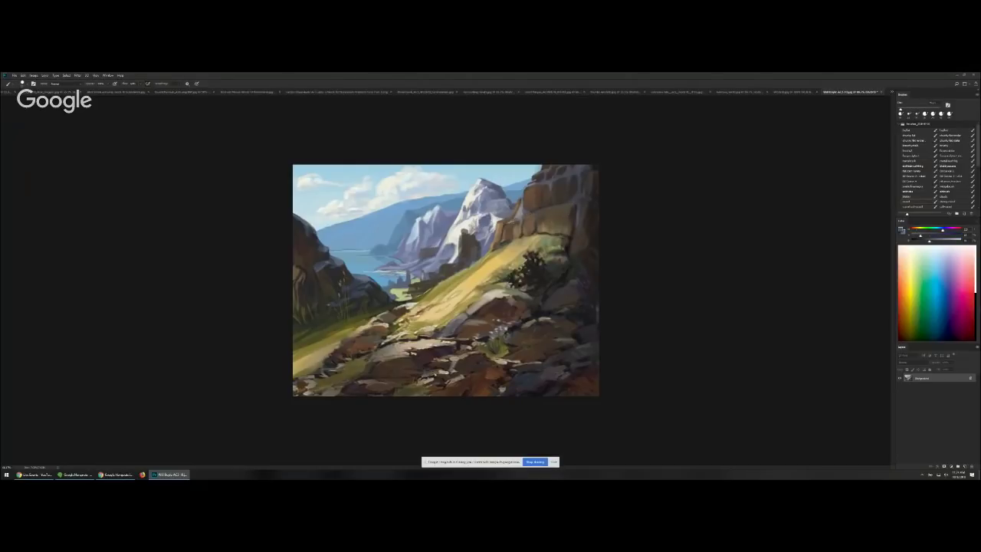
- Unify the cliff's shaded planes with further sampled rock tones and check the overall picture
left_click_drag(560, 324, 505, 308)
key("ctrl+z")
left_click(559, 199, "alt")
left_click(572, 244, "alt")
left_click(578, 207, "alt")
left_click(528, 222, "alt")
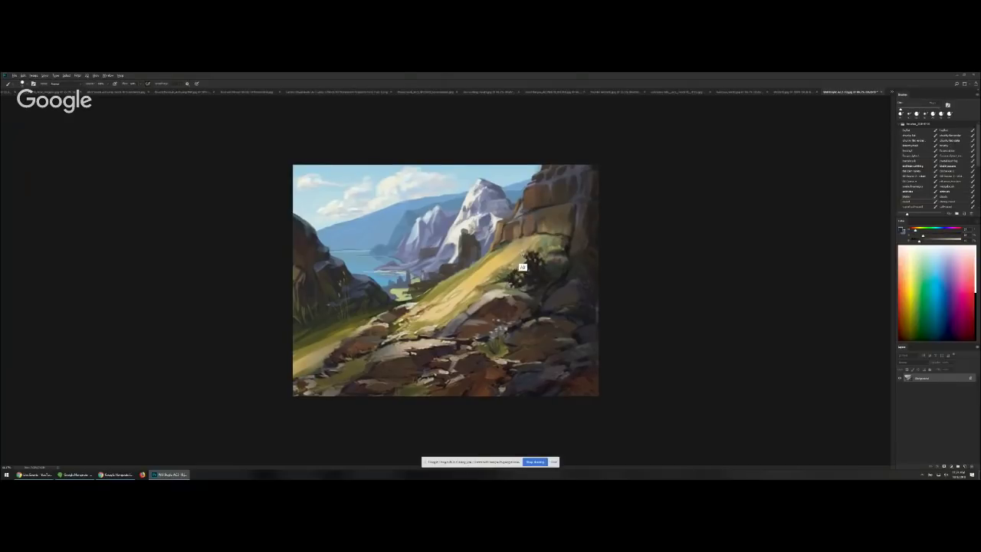
key("ctrl+minus")
key("ctrl+minus")
key("ctrl+plus")
key("ctrl+plus")
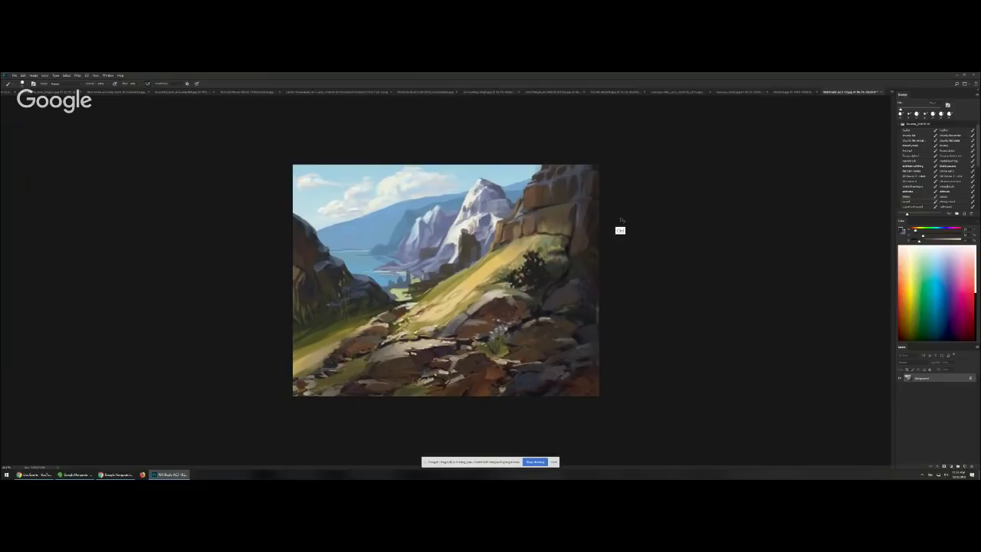
- Go through all the open environment paintings in turn and examine each one, ending on the stormy cave scene
key("ctrl+Tab")
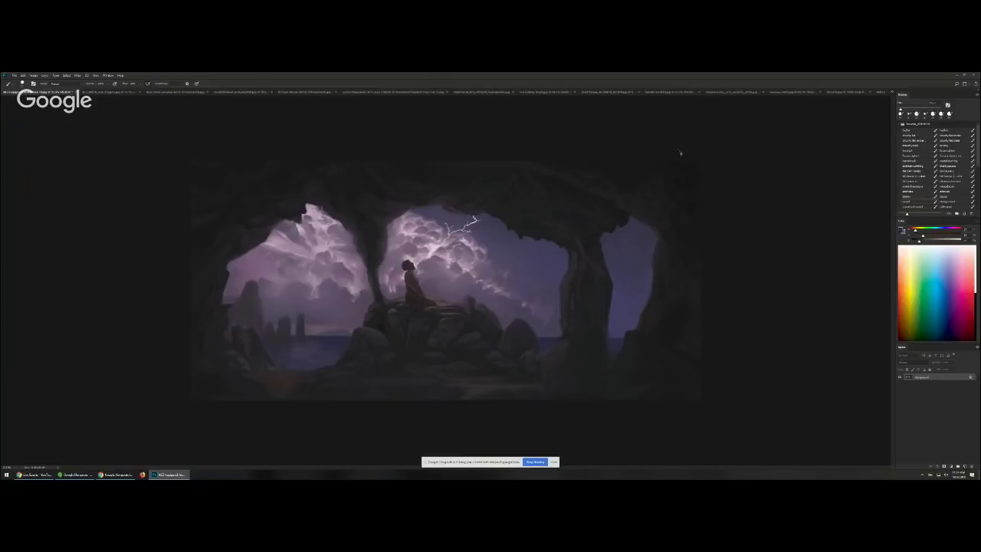
key("ctrl+Tab")
key("ctrl+Tab")
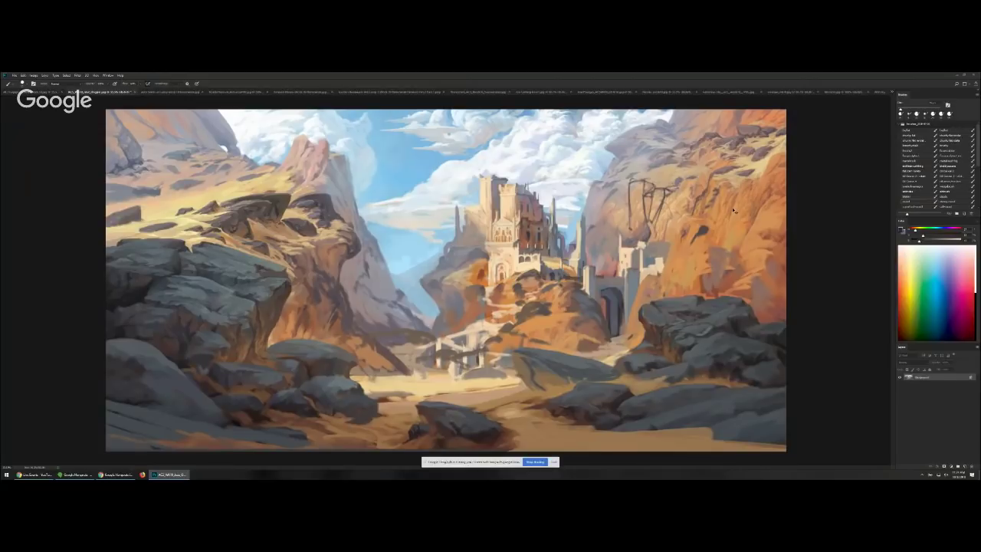
key("ctrl+Tab")
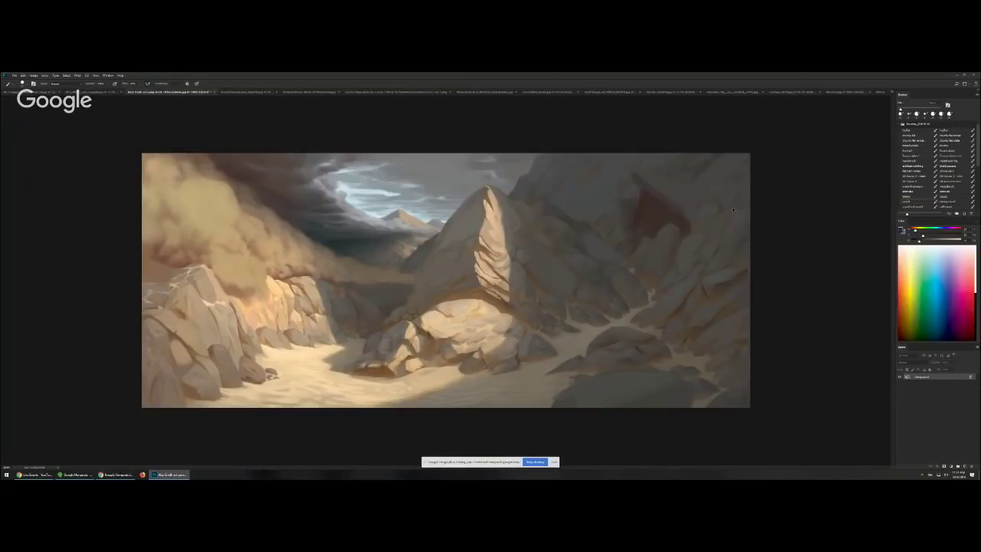
key("ctrl+Tab")
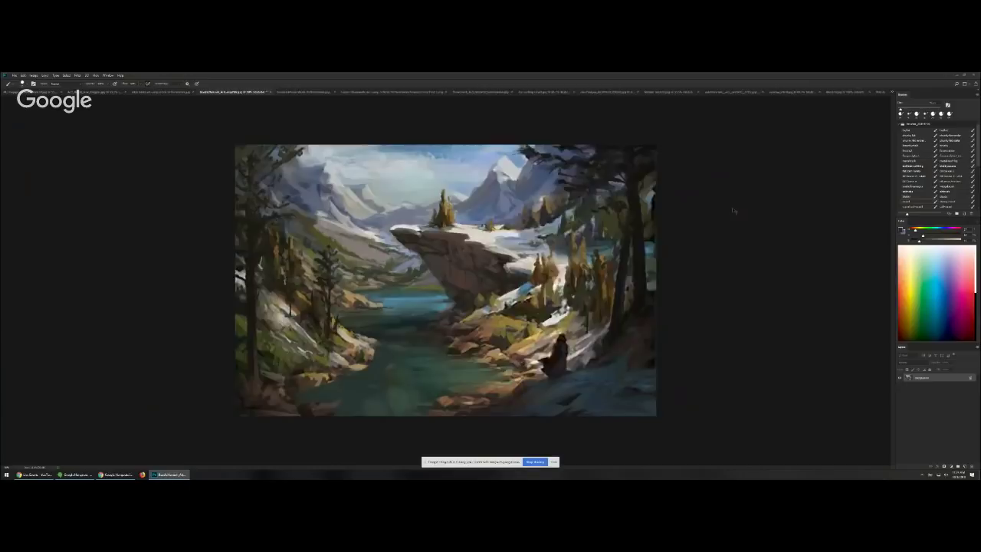
key("ctrl+Tab")
key("ctrl+Tab")
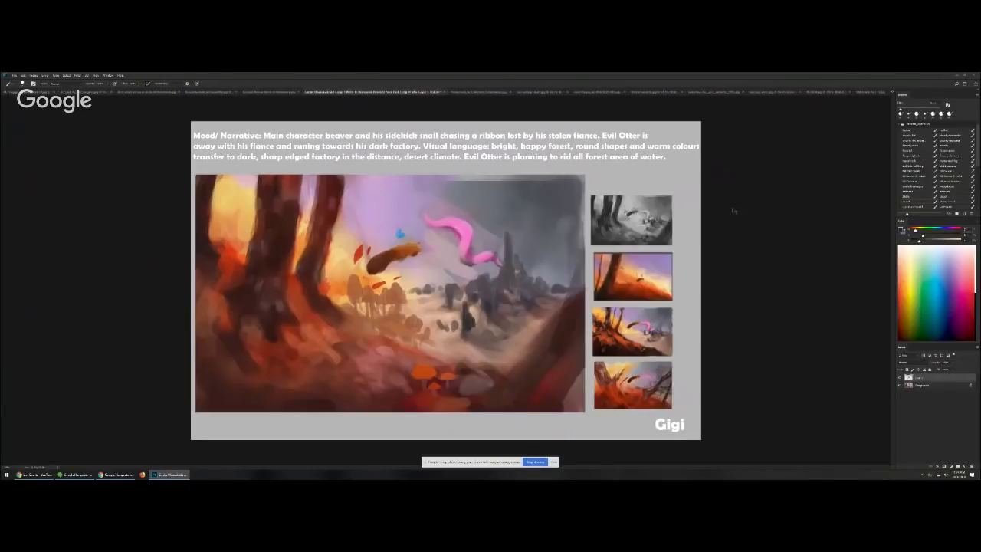
key("ctrl+Tab")
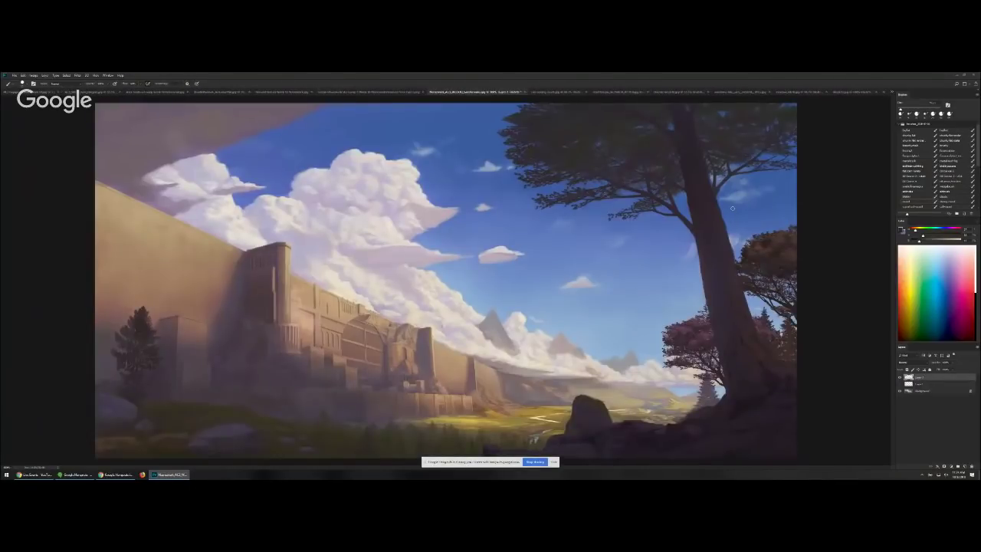
key("ctrl+Tab")
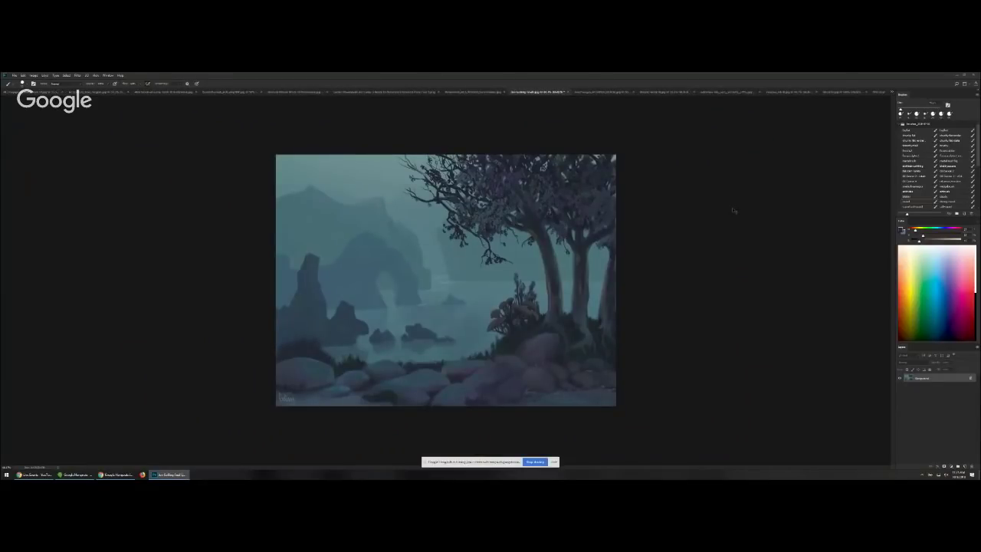
key("ctrl+Tab")
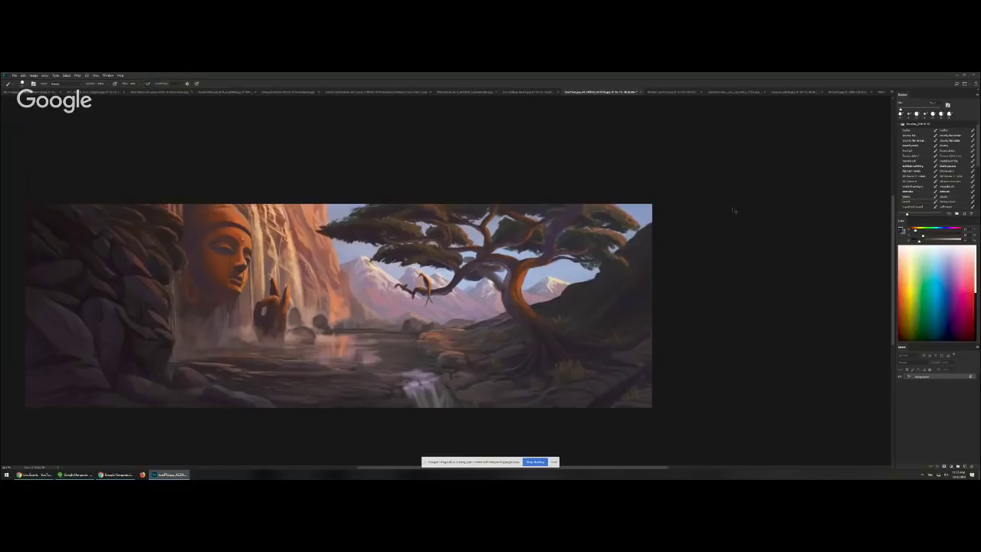
key("ctrl+Tab")
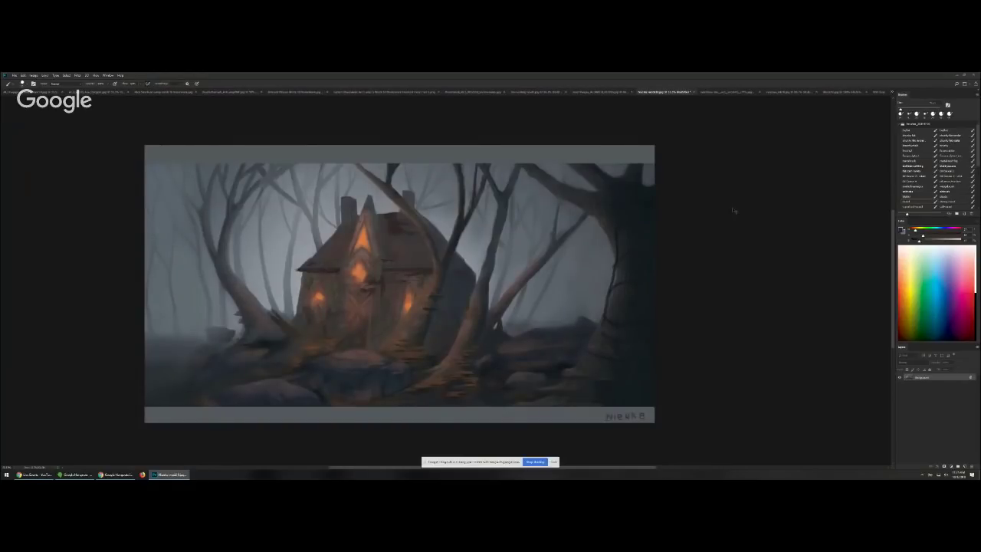
key("ctrl+Tab")
key("ctrl+Tab")
key("ctrl+Tab")
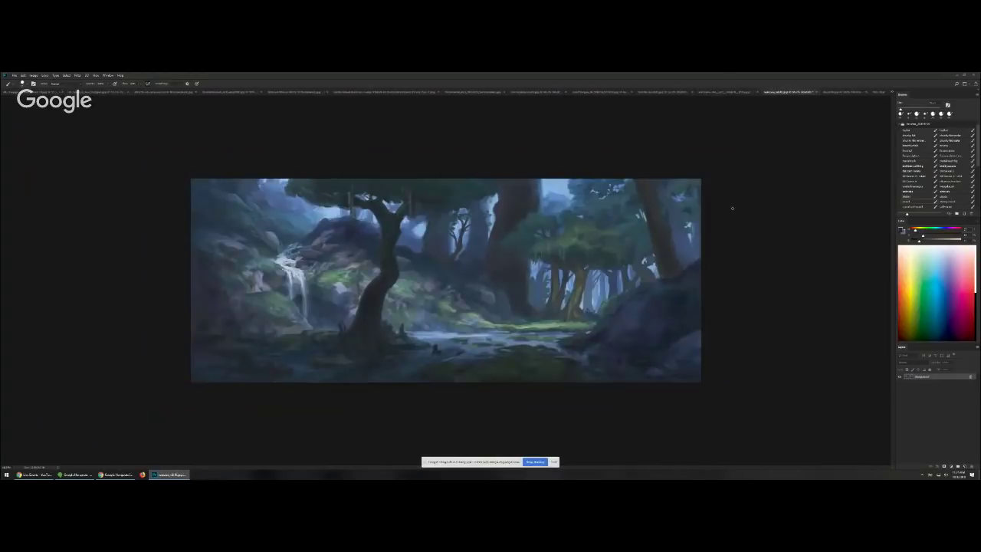
key("ctrl+Tab")
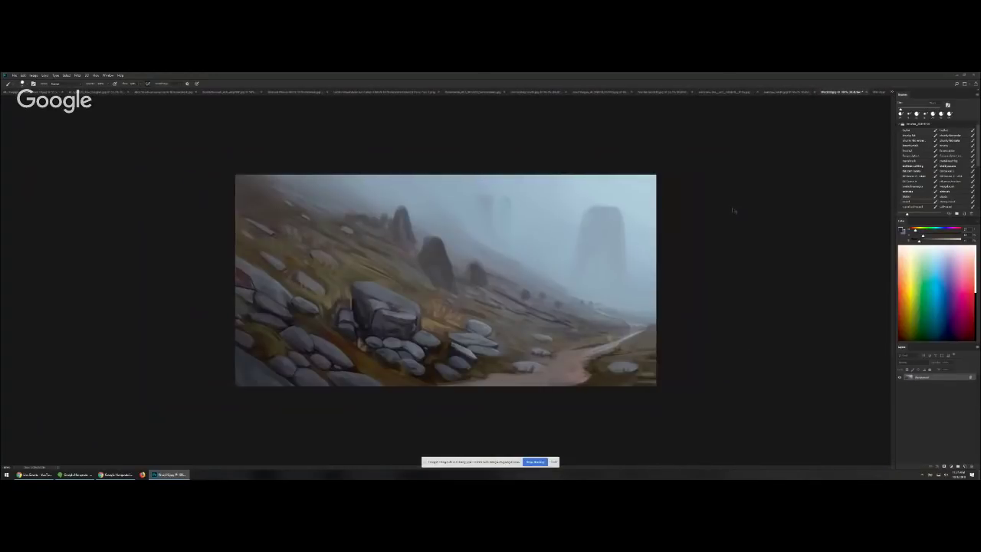
key("ctrl+Tab")
key("ctrl+Tab")
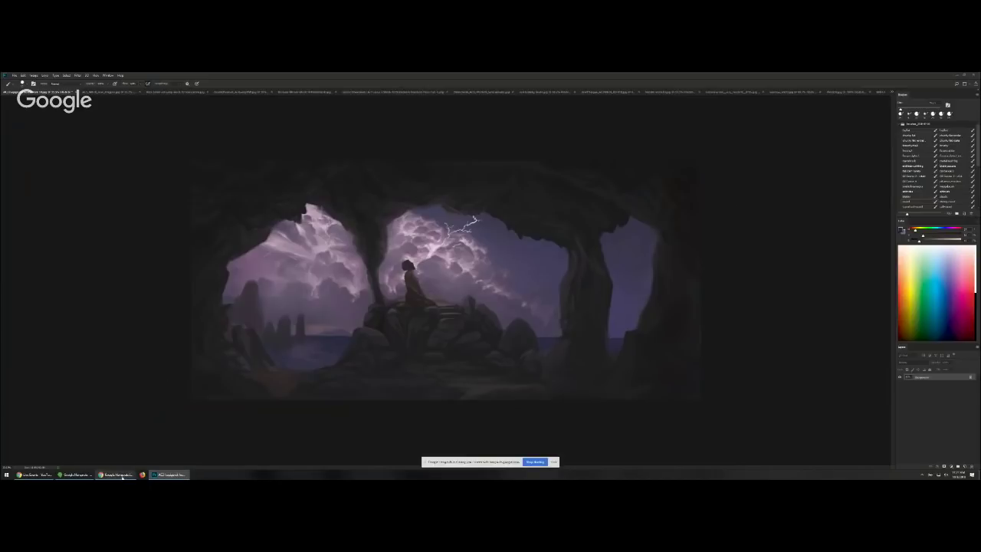
- Switch to the Google Hangouts broadcast window in Chrome
left_click(122, 476)
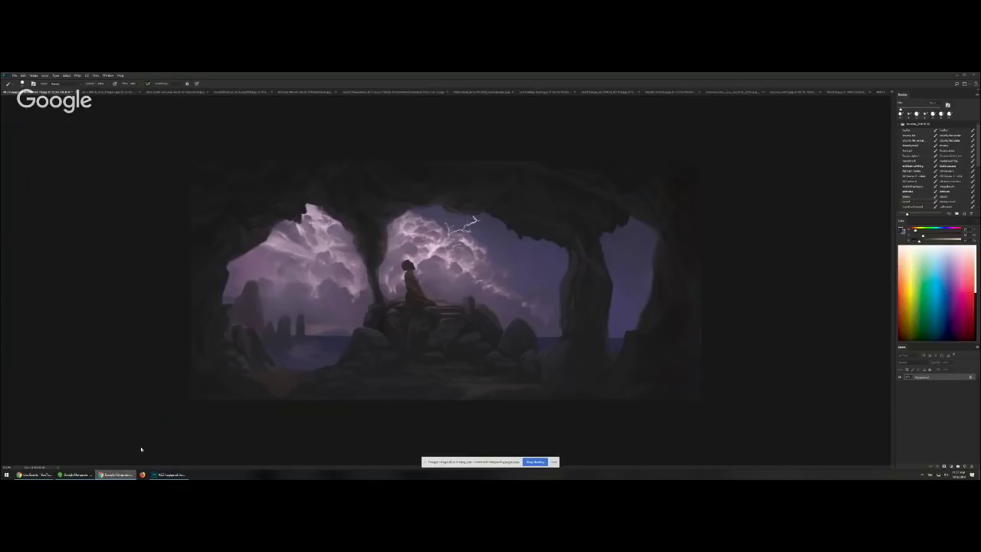
mouse_move(118, 475)
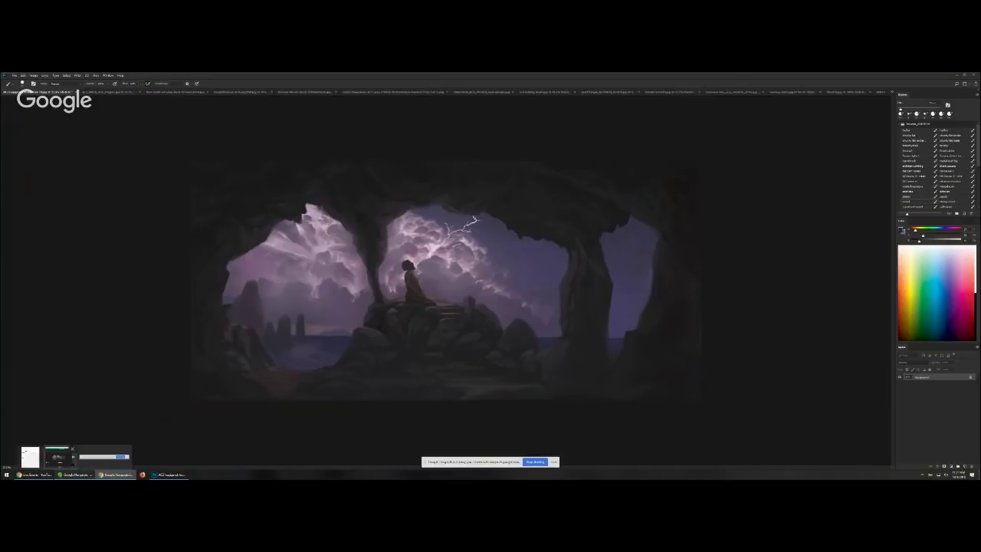
left_click(57, 457)
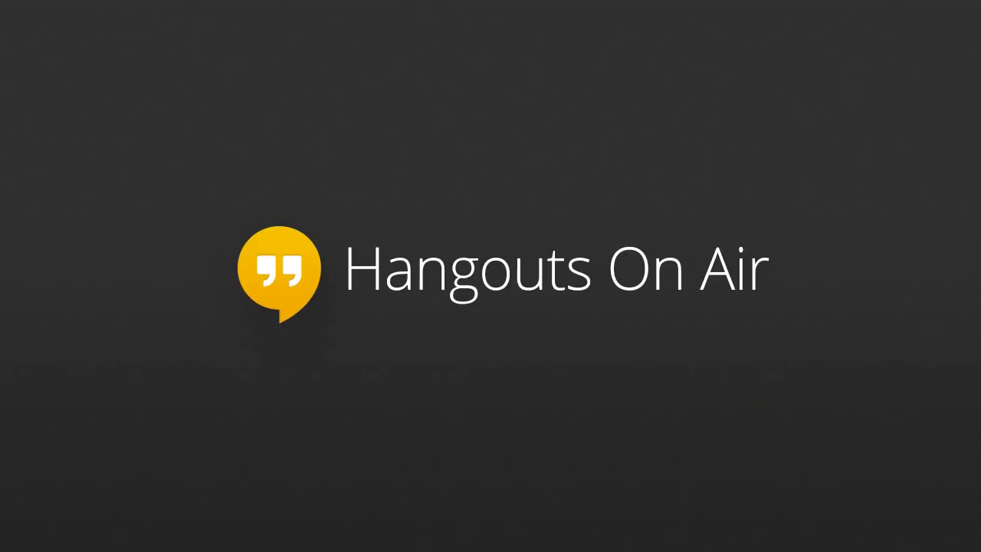